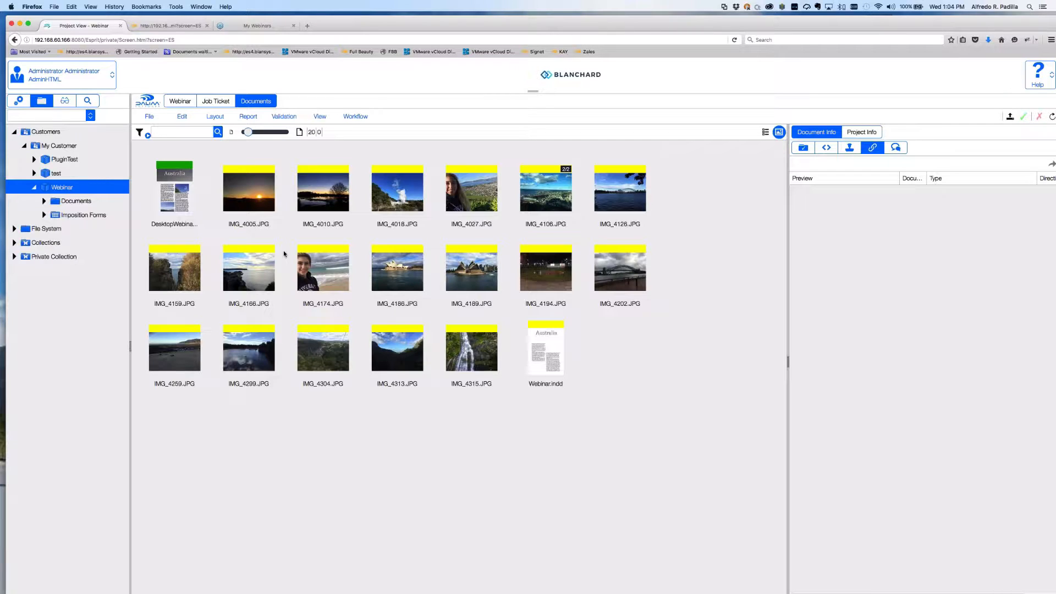
Review the WebinarDesktop1 and WebinarDesktop2 theme settings in DALIM administration, then return to Webinar documents.
mouse_move(487, 341)
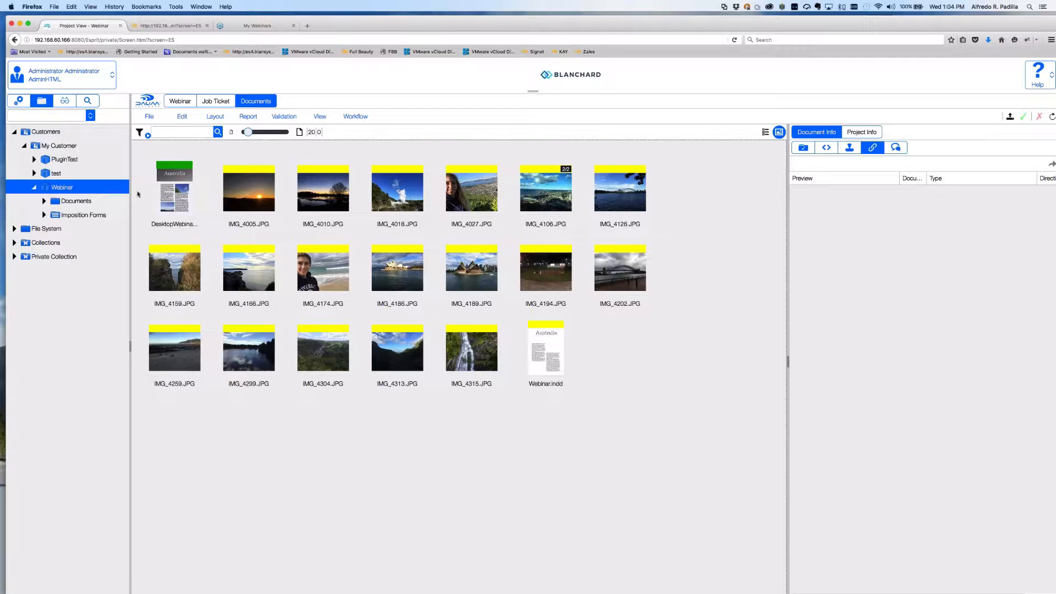
click(18, 104)
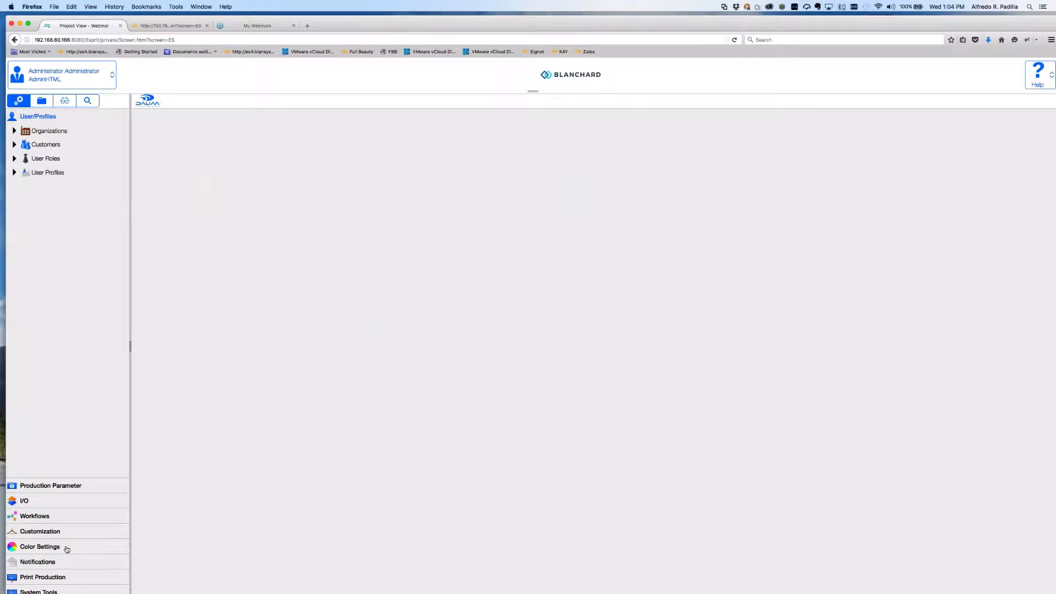
click(62, 531)
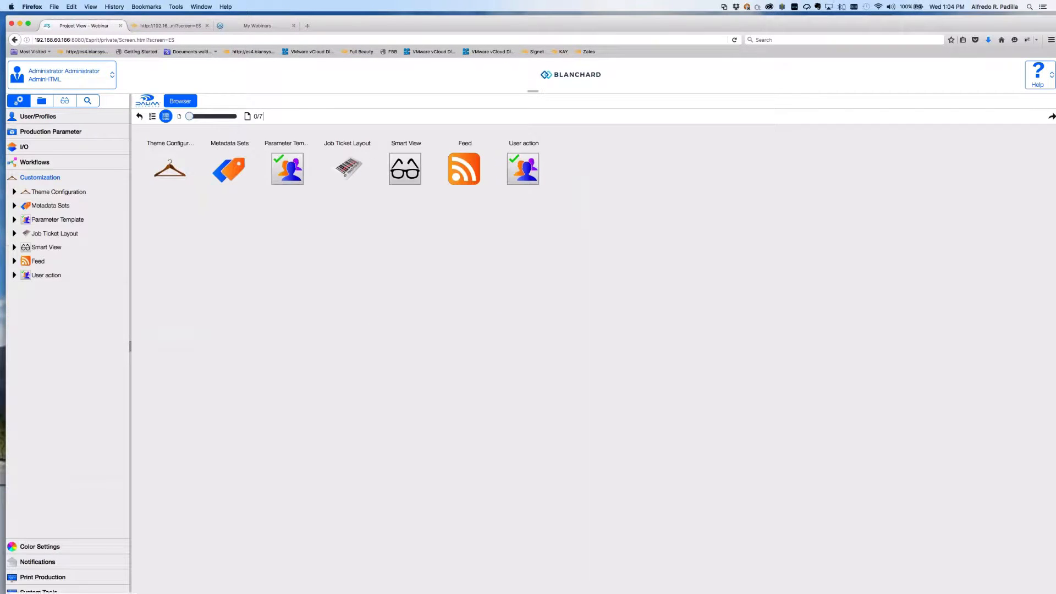
click(14, 191)
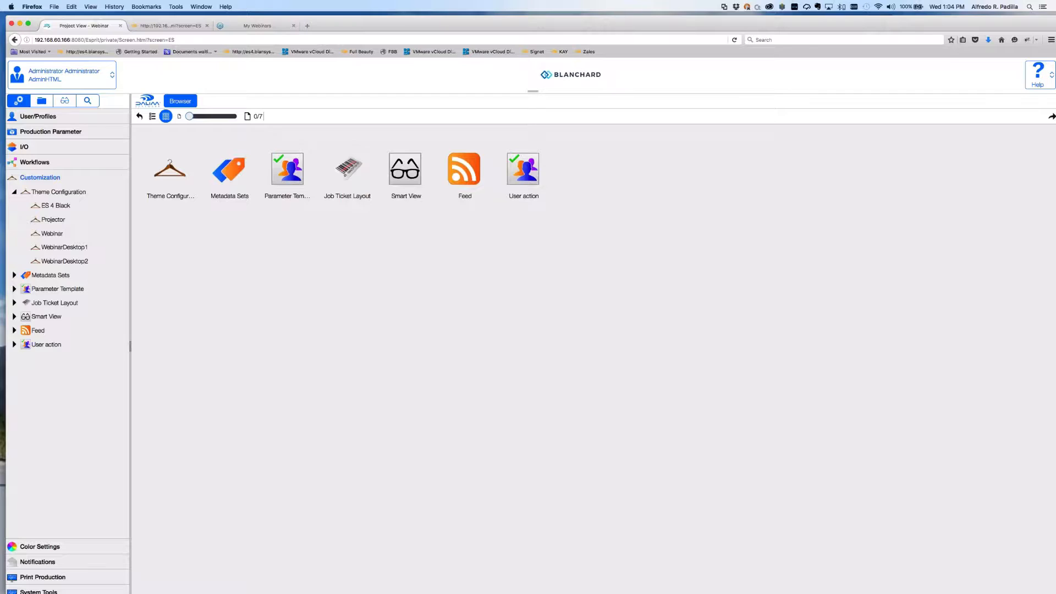
click(64, 247)
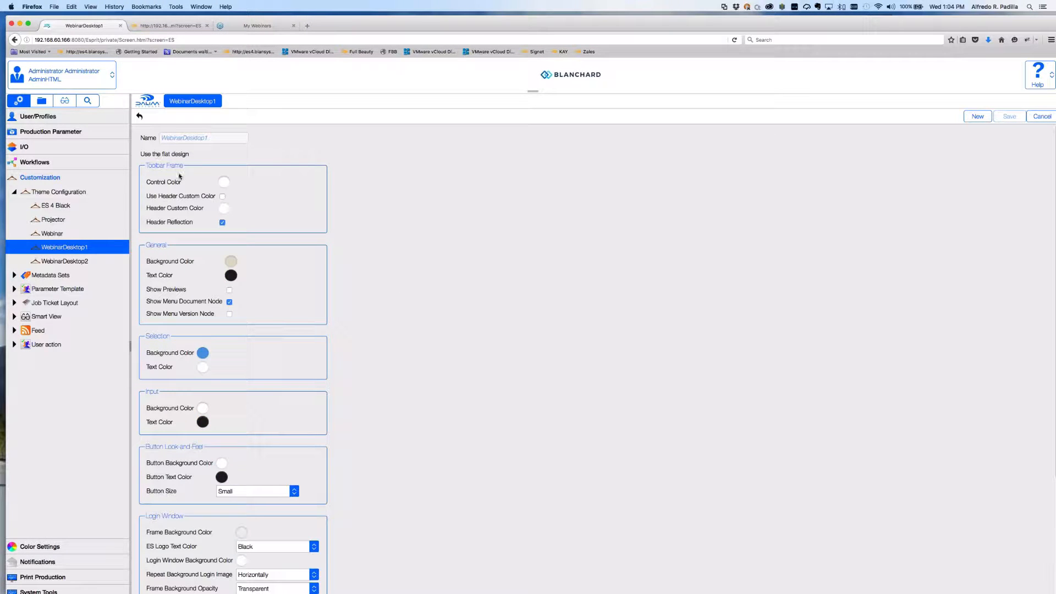
key(Down)
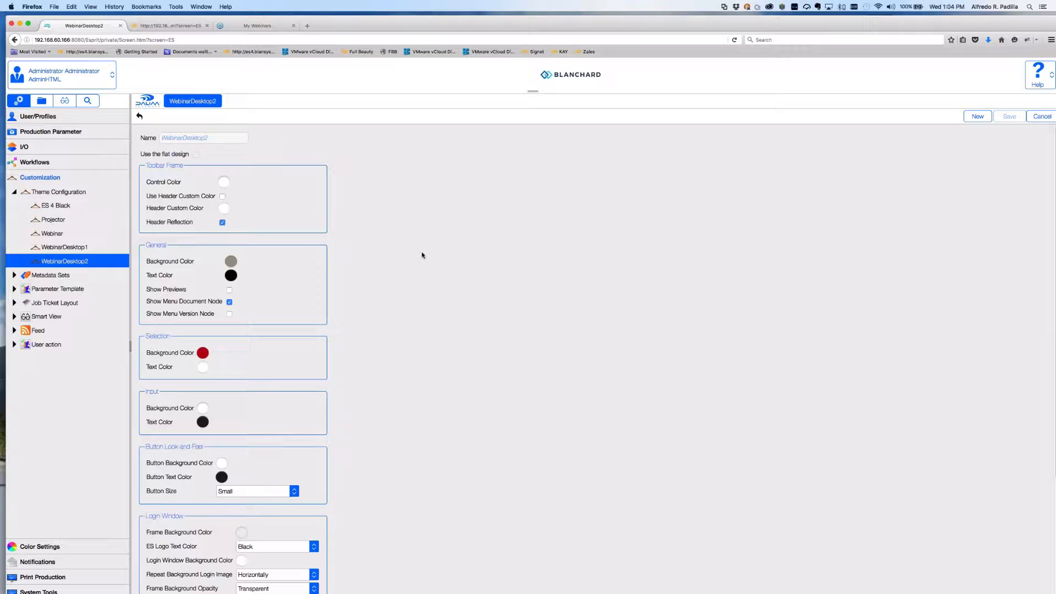
click(48, 103)
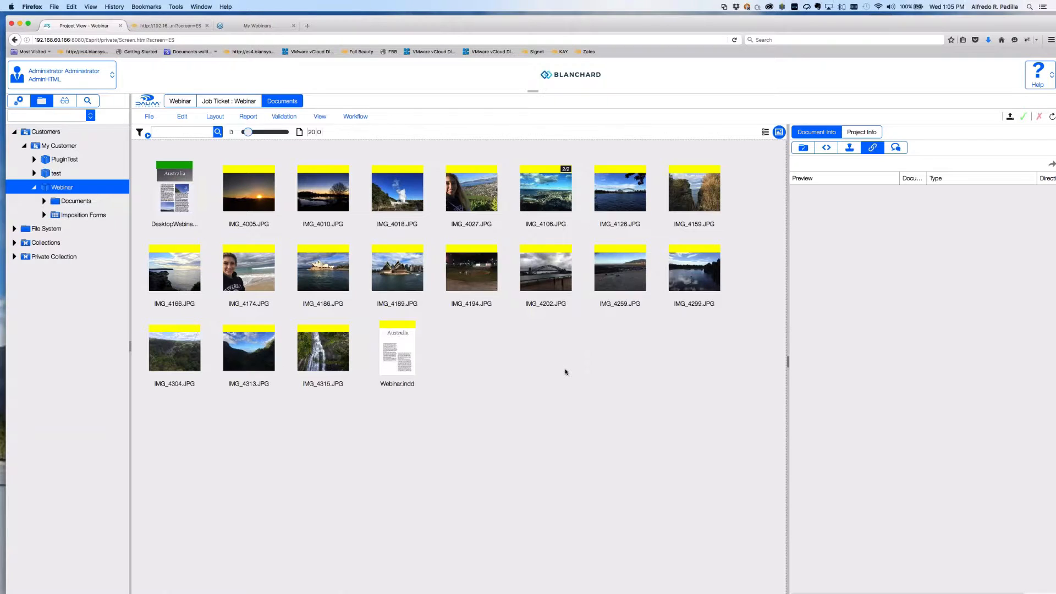
Launch Adobe InDesign CC through a Spotlight search for 'indesign'.
key(super+Tab)
click(1038, 33)
click(1030, 8)
text(indesign)
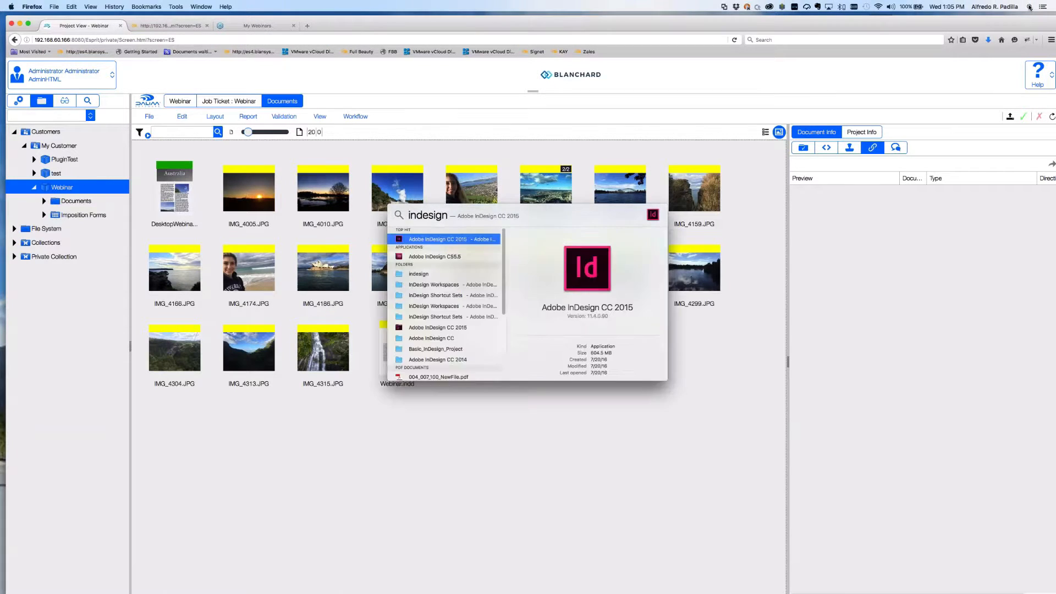
key(Return)
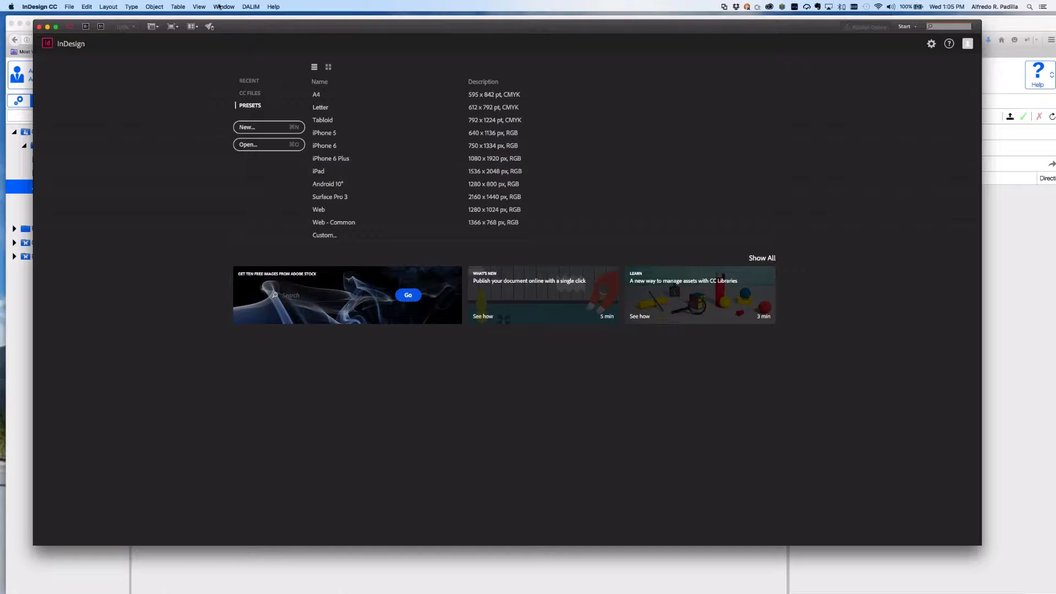
Open the DALIM Connector panel from Window > Extensions.
click(252, 6)
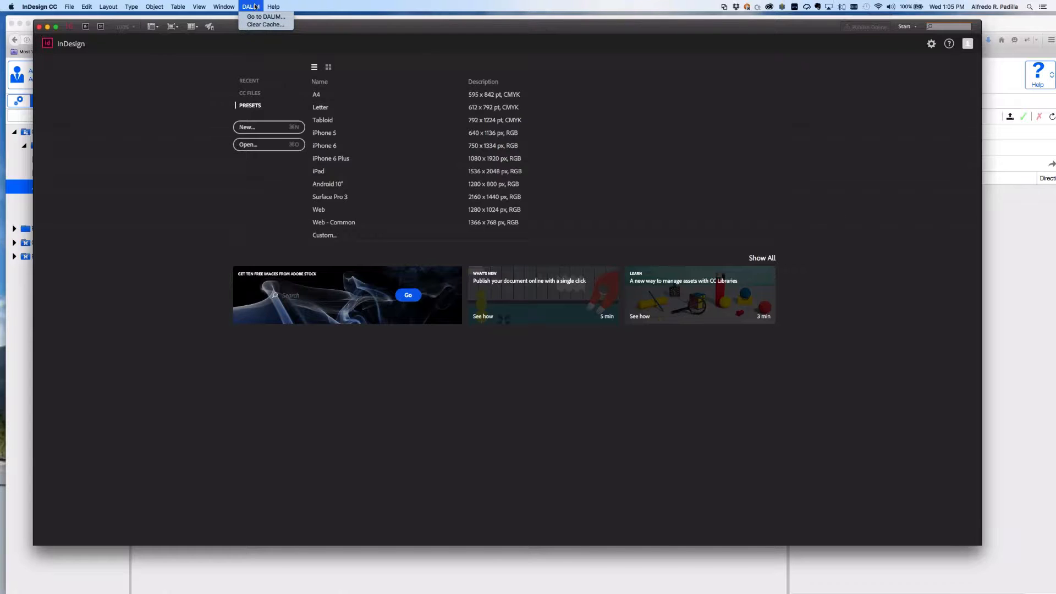
mouse_move(223, 8)
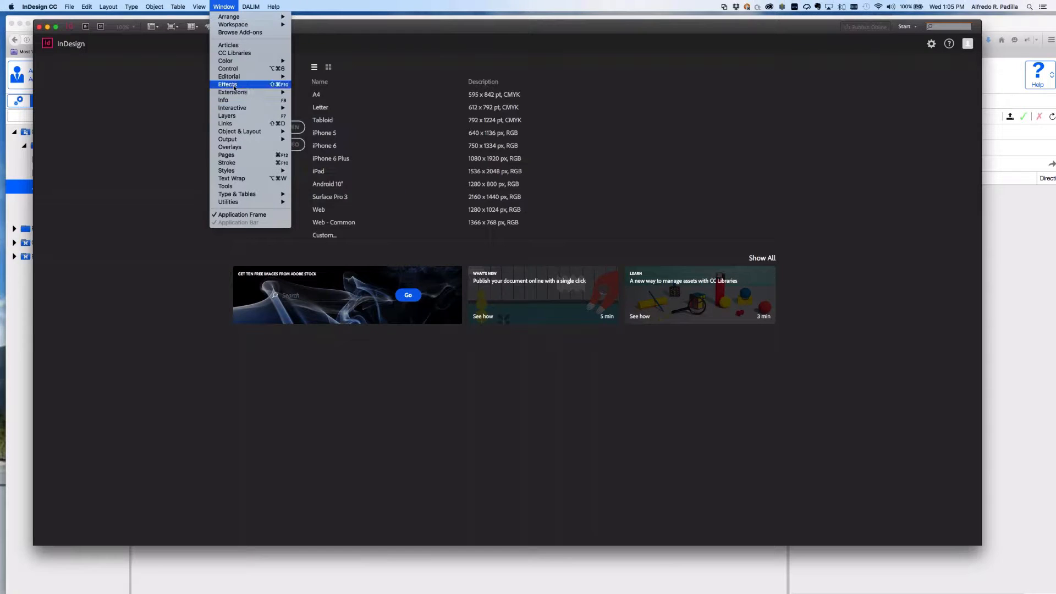
mouse_move(232, 93)
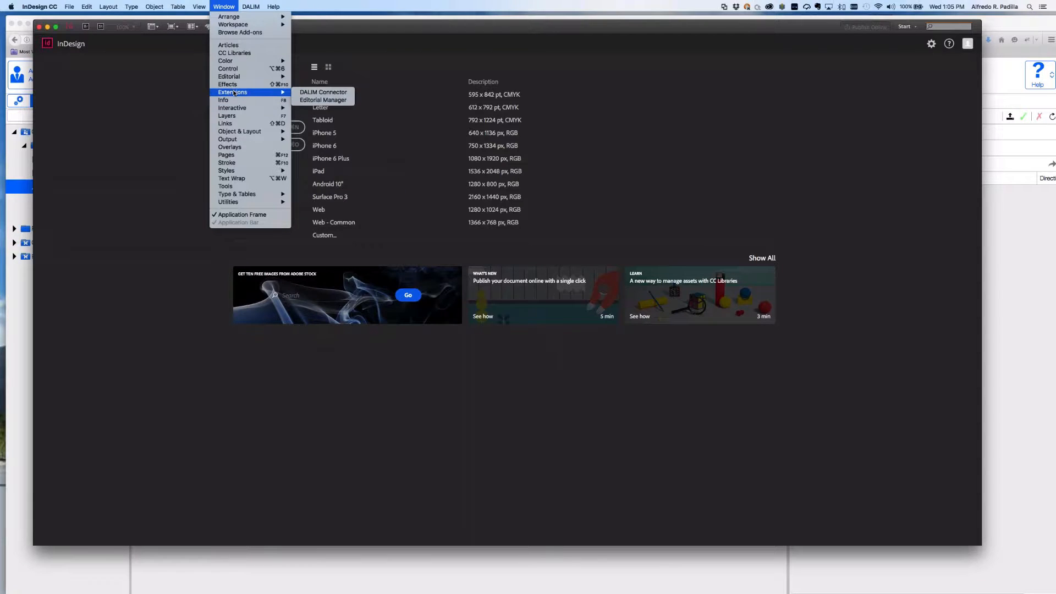
click(326, 93)
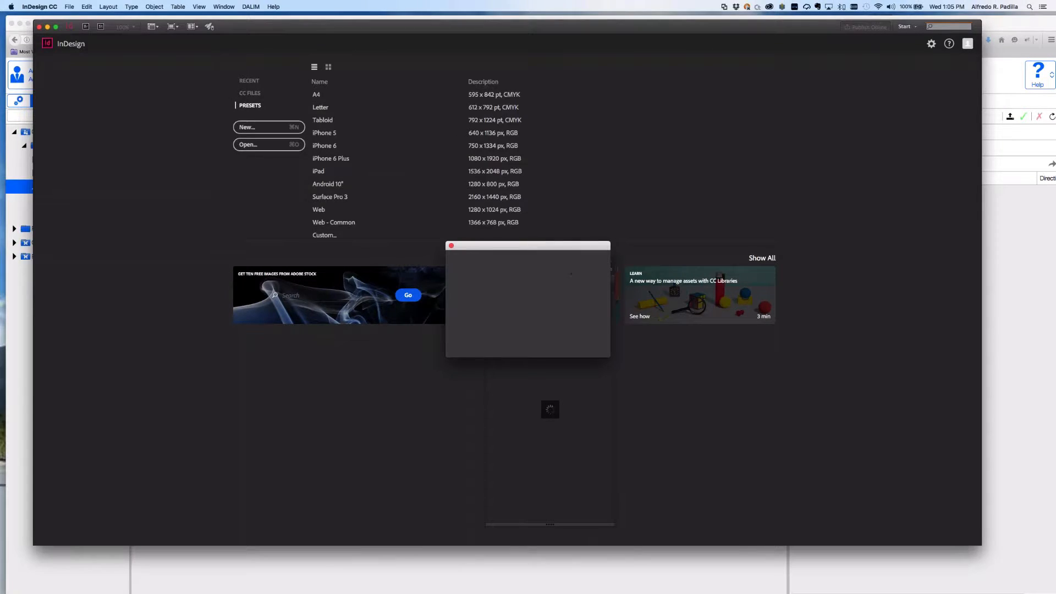
Log in to the DALIM Connector with the user name and password.
text(admin)
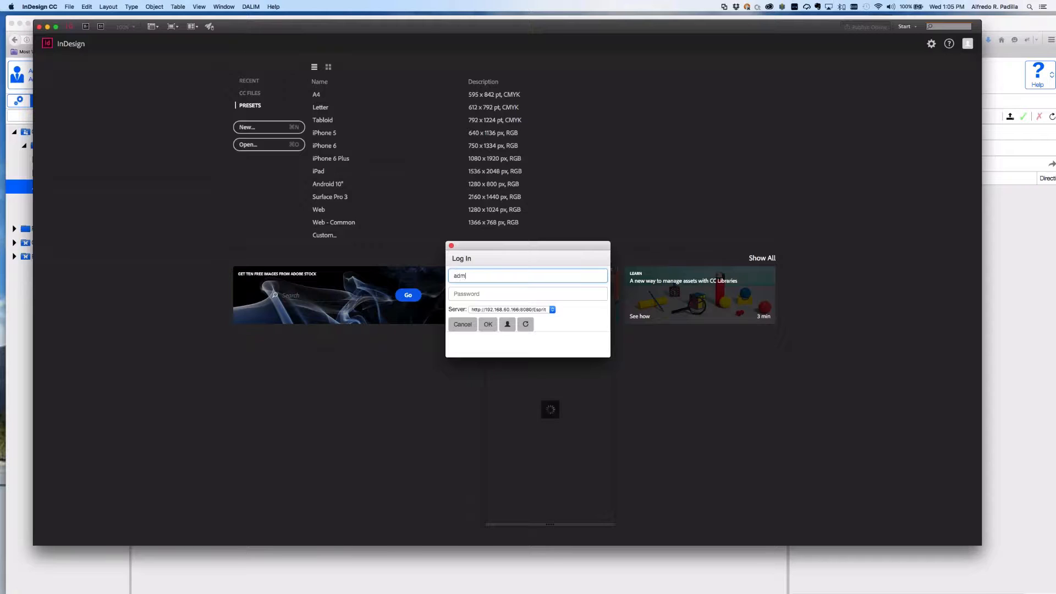
key(Tab)
text(admin)
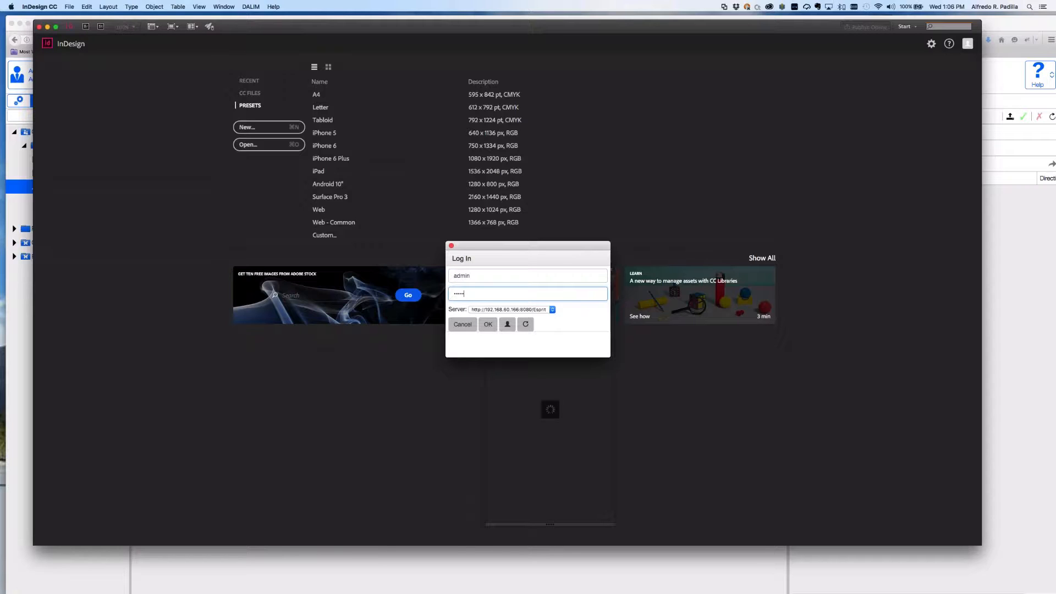
click(487, 324)
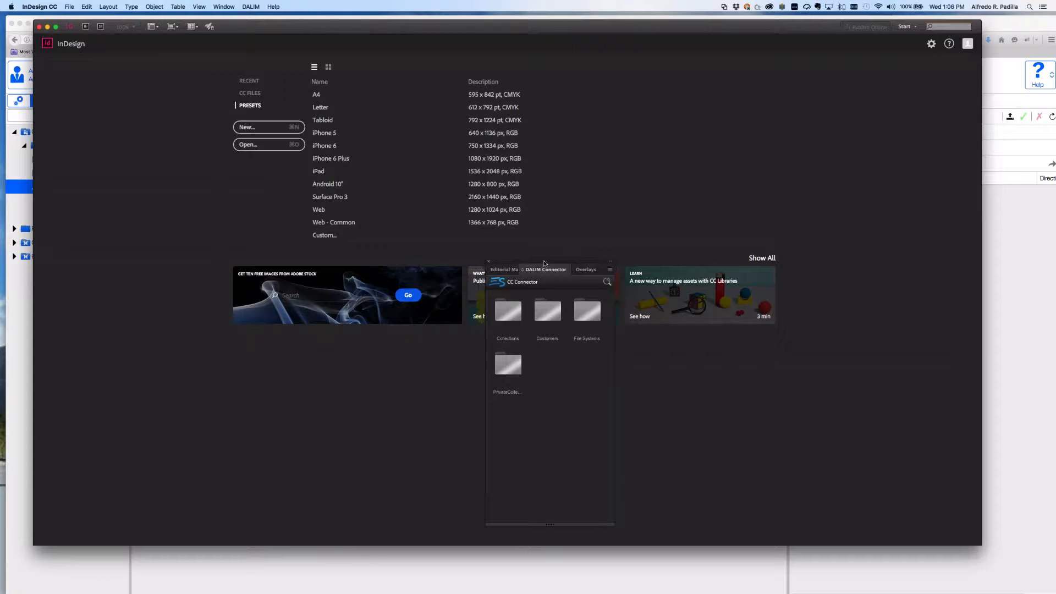
Move the DALIM Connector panel to the upper right, checking its options menu without choosing anything.
drag(544, 263, 827, 142)
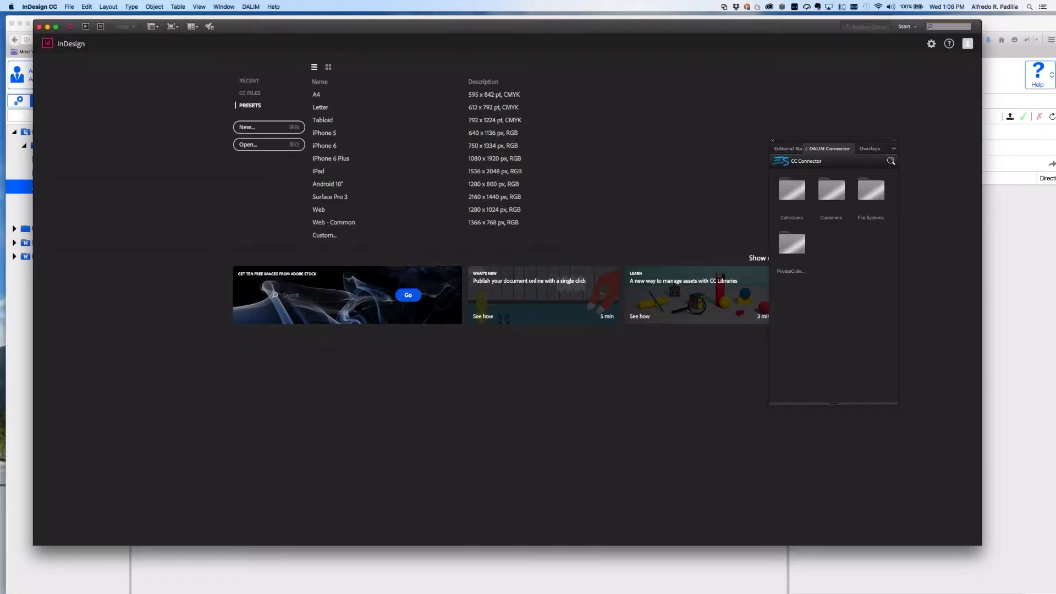
click(894, 150)
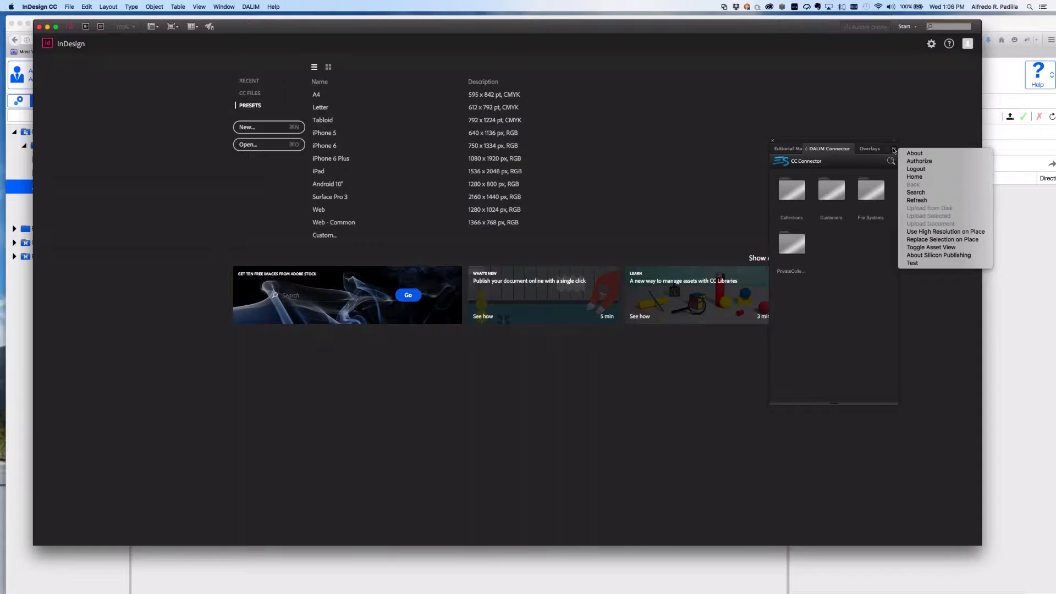
click(893, 150)
drag(870, 143, 830, 140)
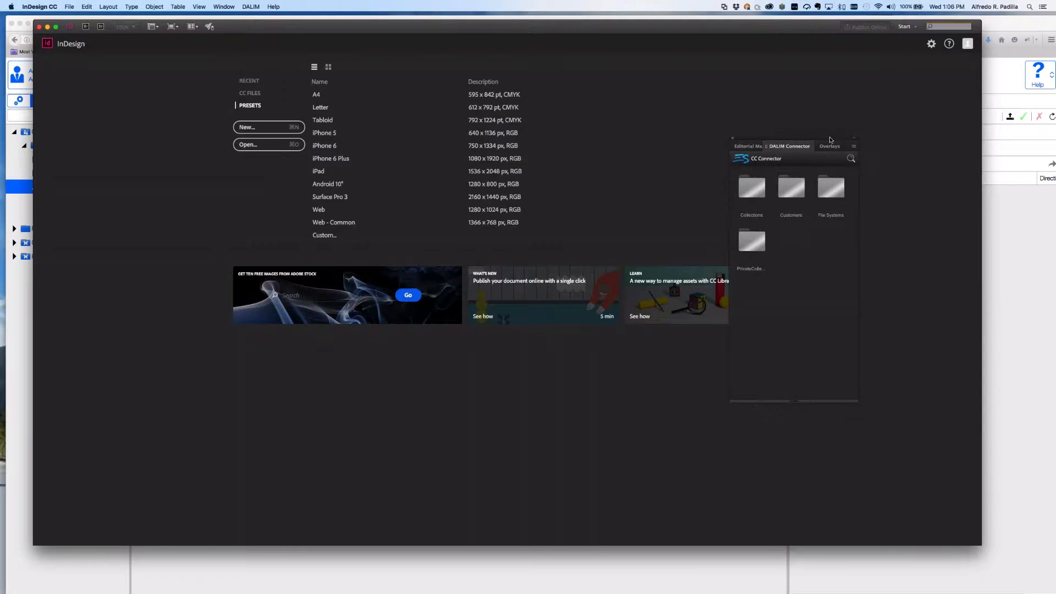
Show the DALIM Connector flyout with About, Authorize, Logout, Search and Refresh commands.
click(853, 147)
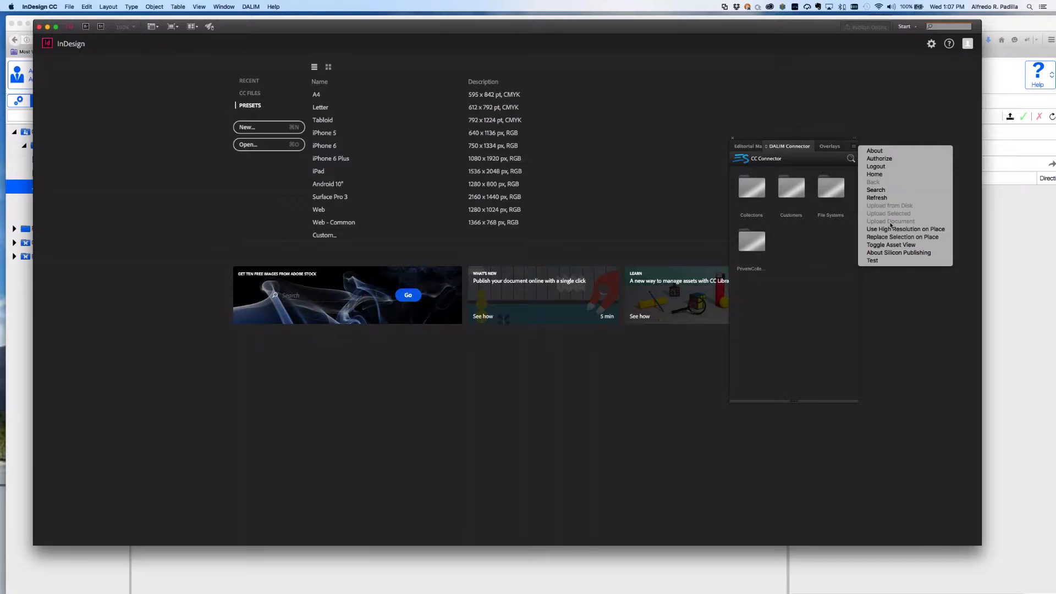
Close the connector options menu and settle the panel slightly further left.
click(816, 143)
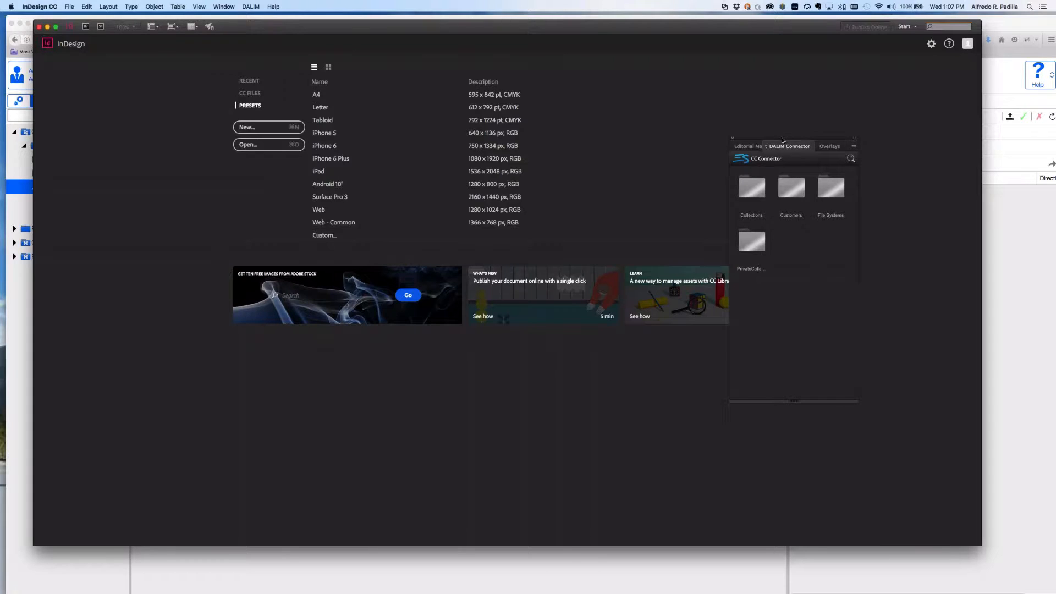
drag(815, 153, 764, 152)
click(803, 145)
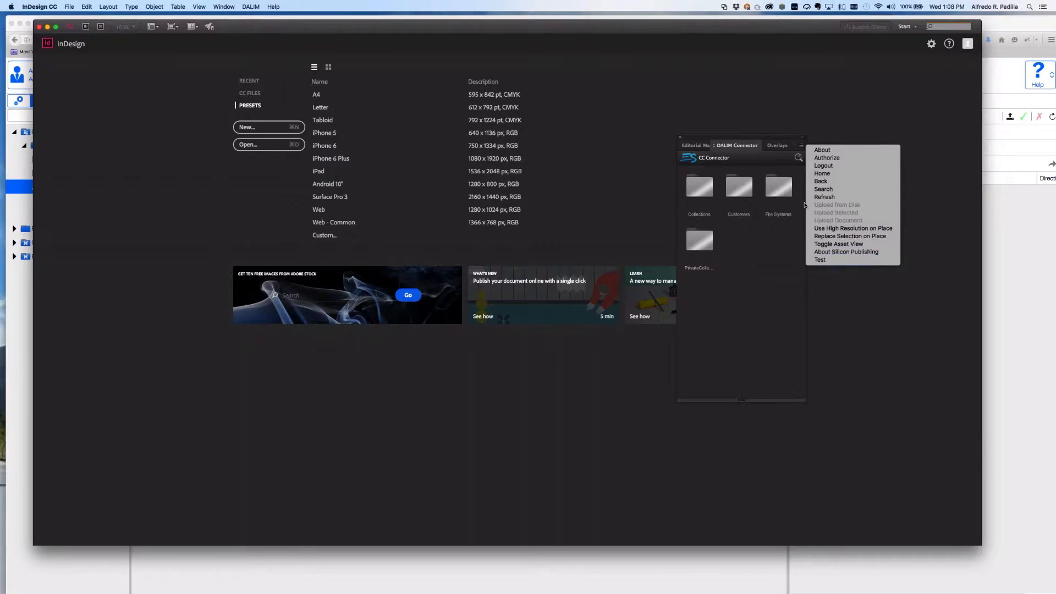
click(742, 140)
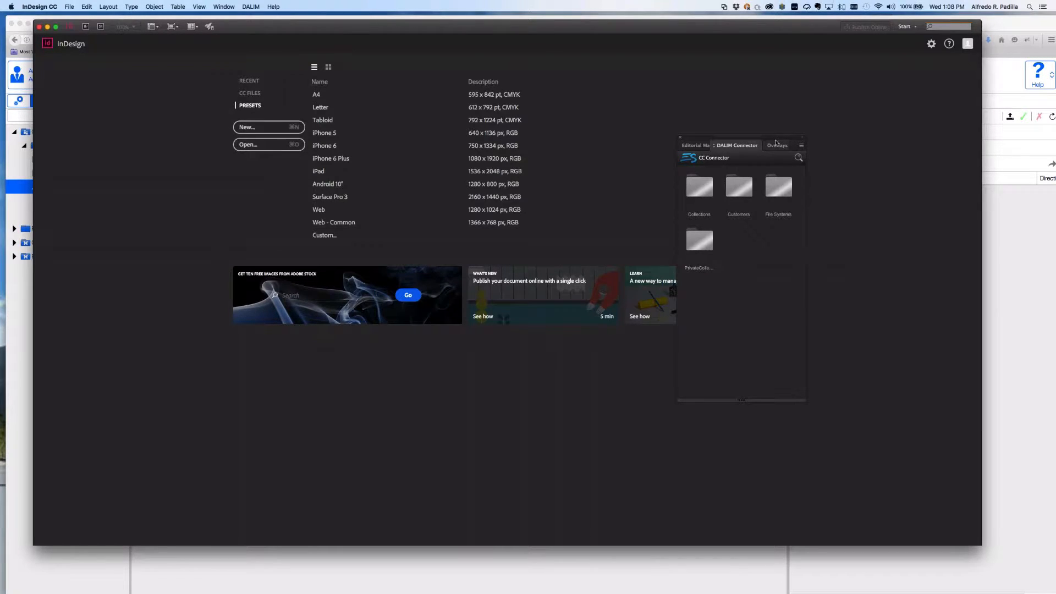
drag(742, 139, 810, 136)
Browse to Customers > My Customer > Webinar in the DALIM Connector panel.
double_click(807, 185)
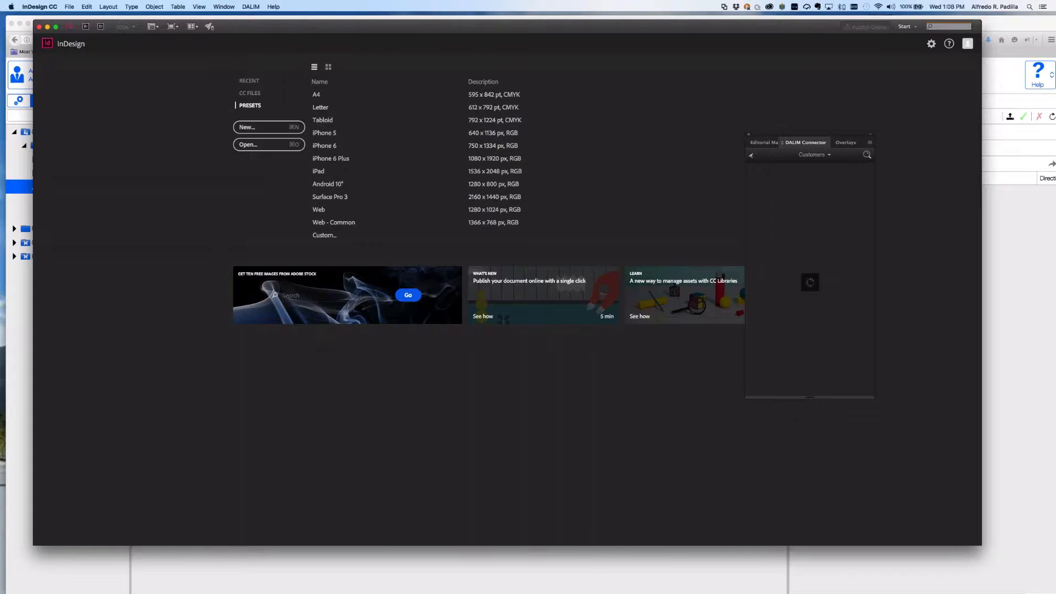
double_click(768, 184)
double_click(847, 183)
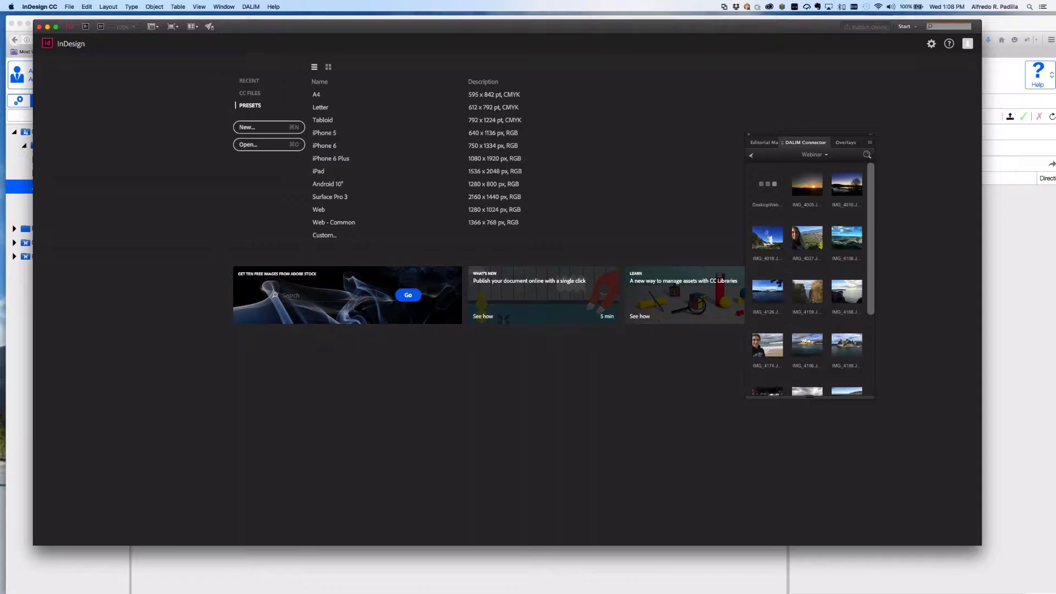
drag(871, 255, 878, 335)
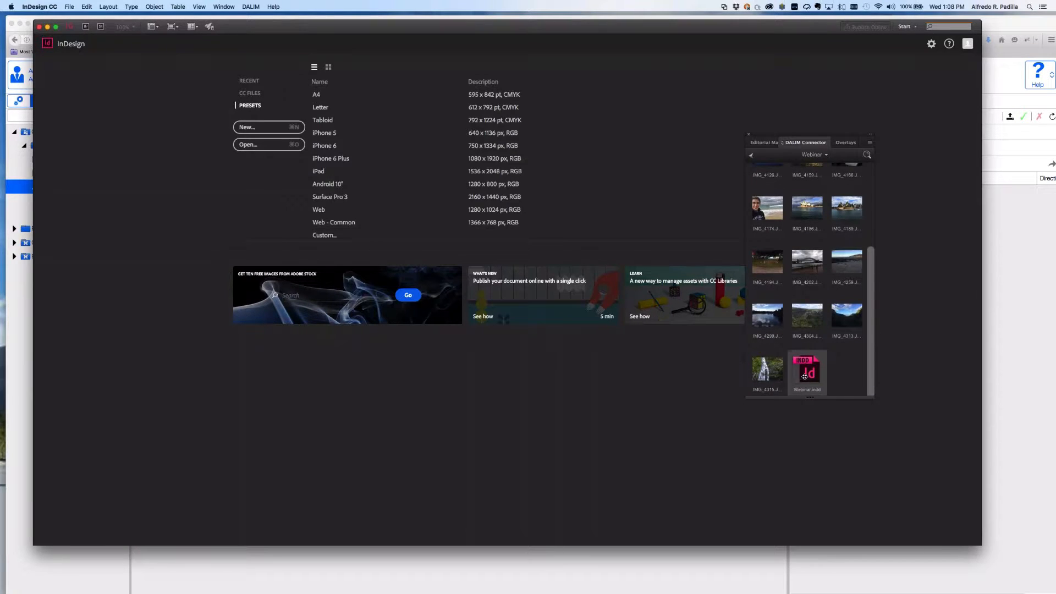
drag(788, 137, 807, 134)
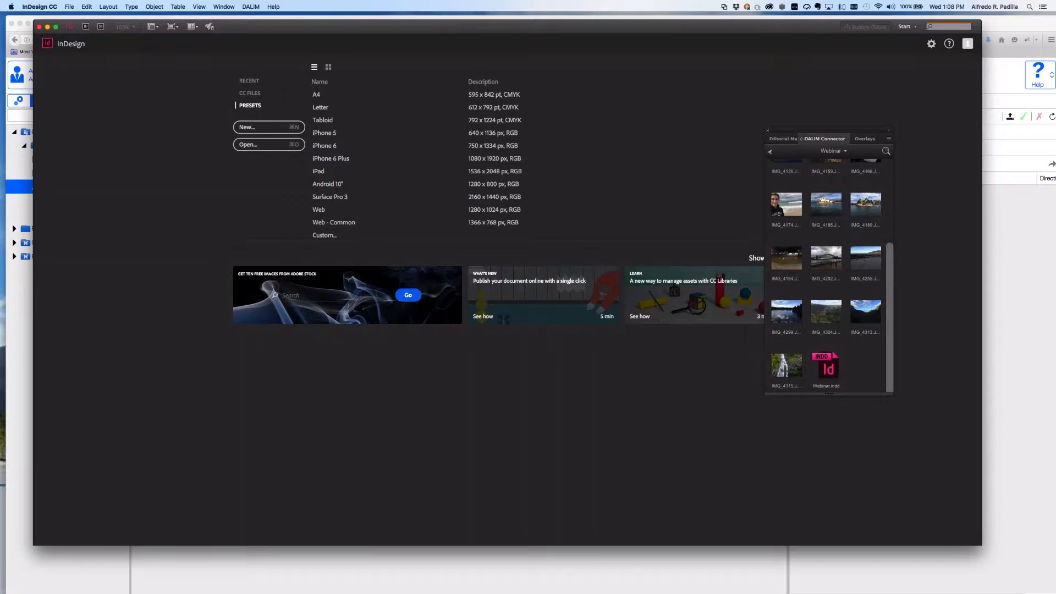
Preview the Webinar.indd page, then start downloading and opening Webinar.indd.
click(831, 368)
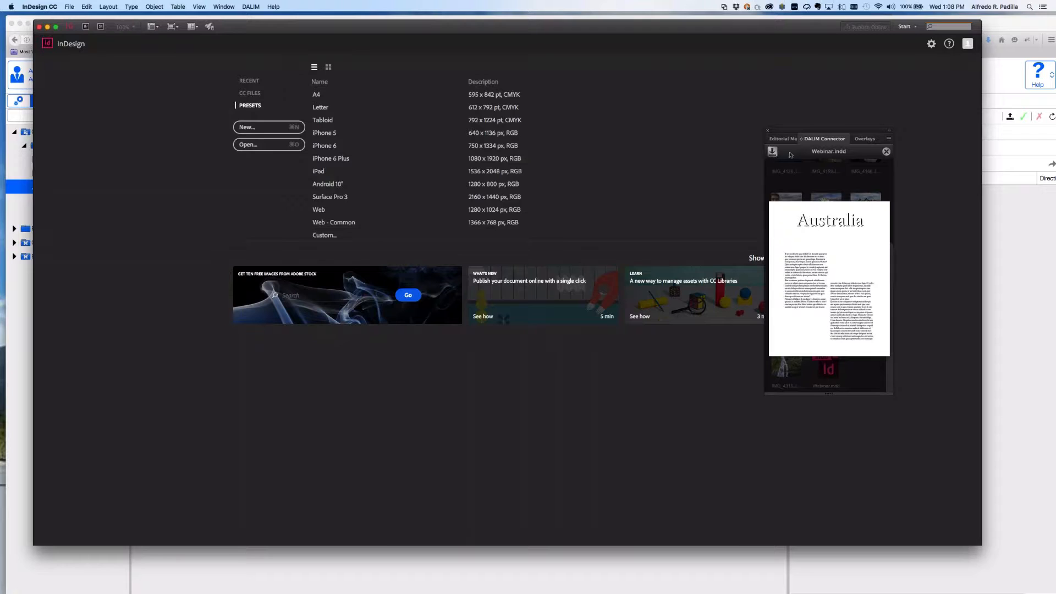
click(840, 338)
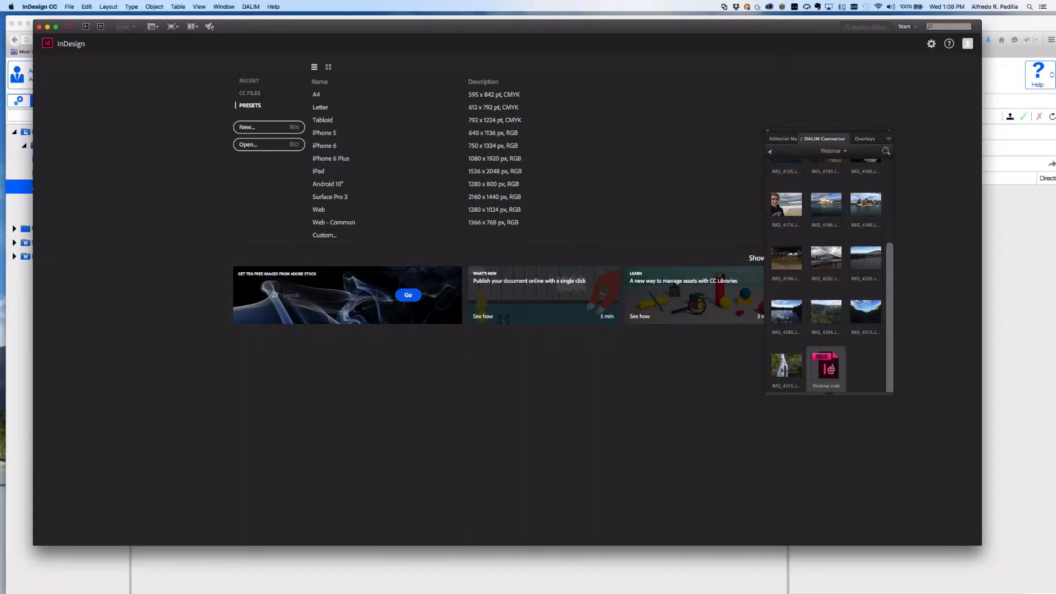
double_click(828, 367)
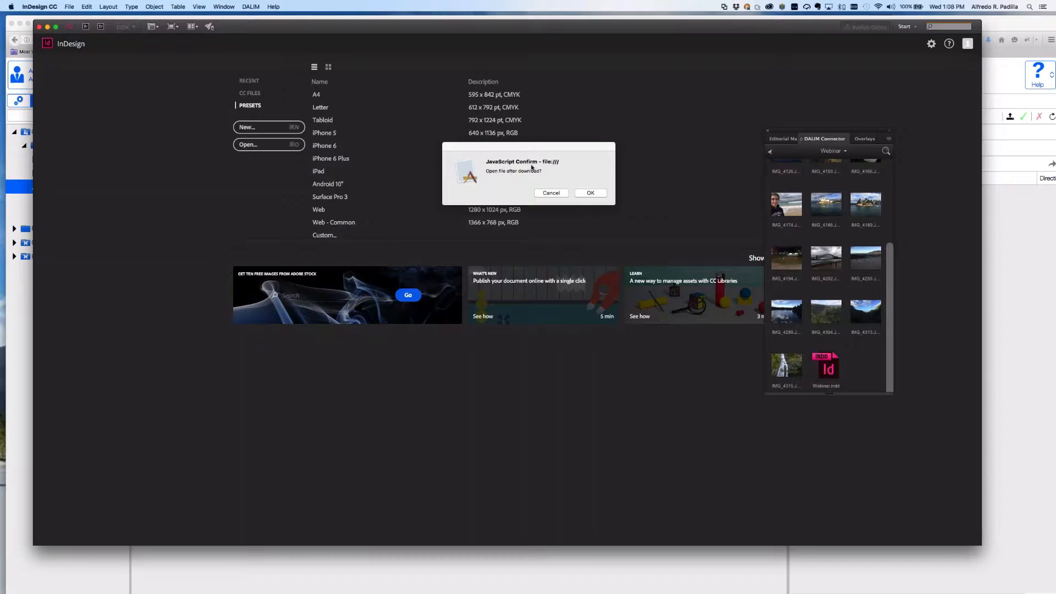
Download Webinar.indd to the Desktop and open it as DesktopWebinar.indd.
click(586, 193)
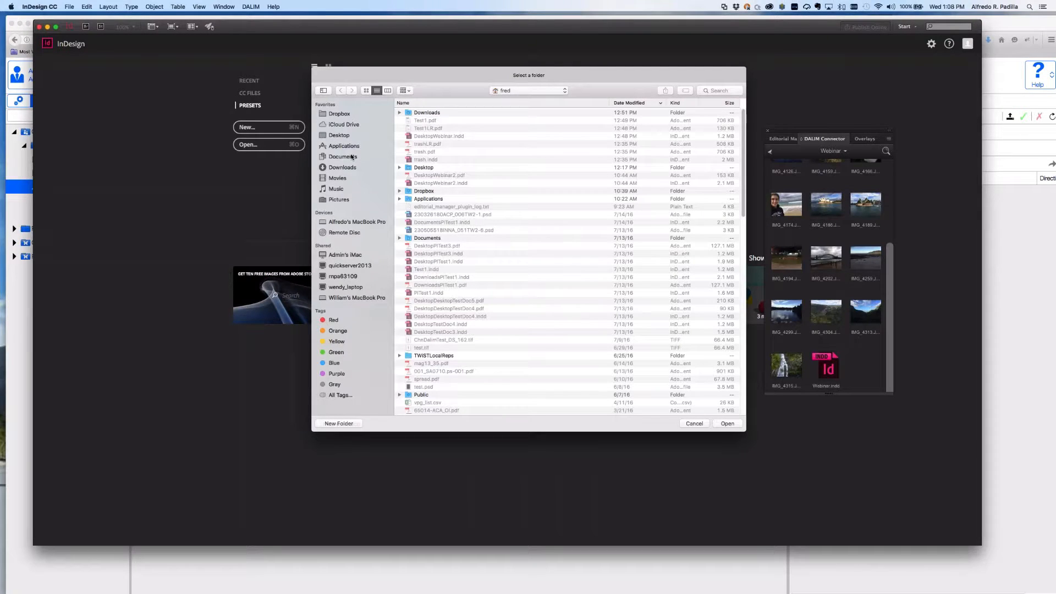
click(339, 135)
click(731, 424)
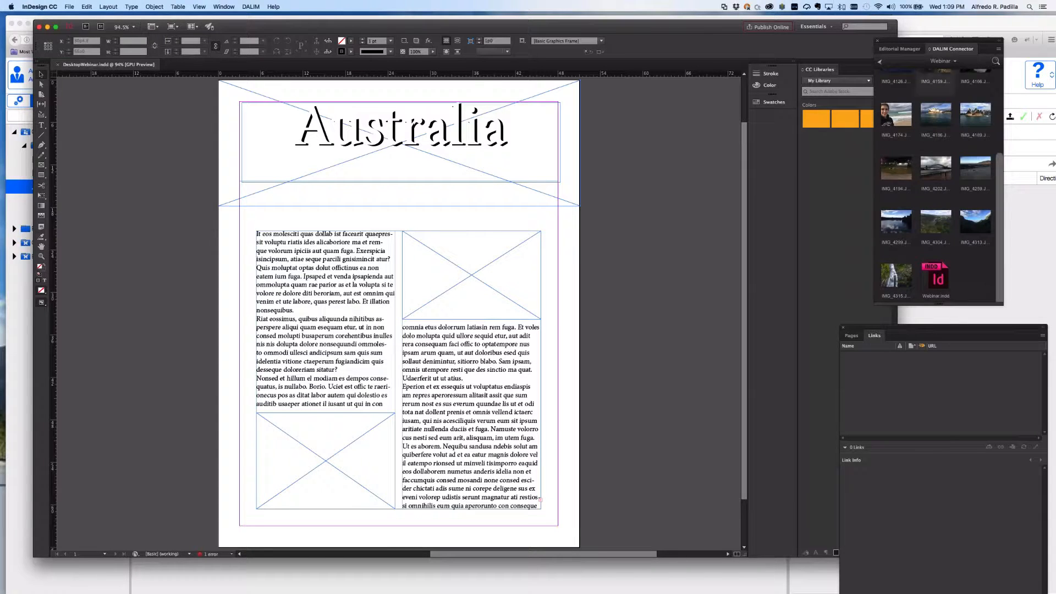
Place IMG_4106 in the header, IMG_4189 top-right, IMG_4202 bottom-left, and float the Links panel.
drag(915, 45, 917, 42)
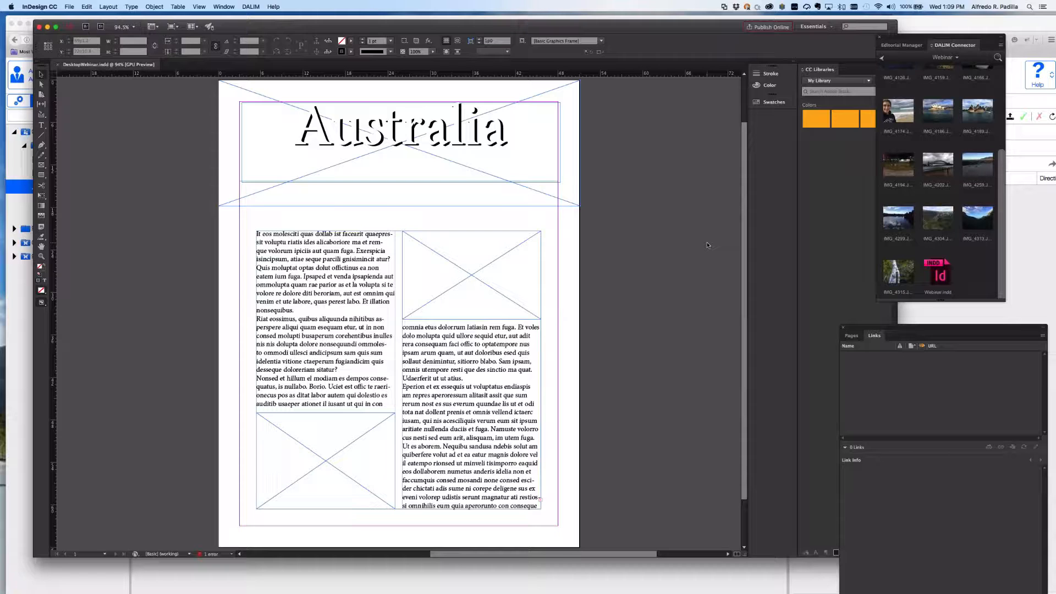
scroll(934, 225, up, 3)
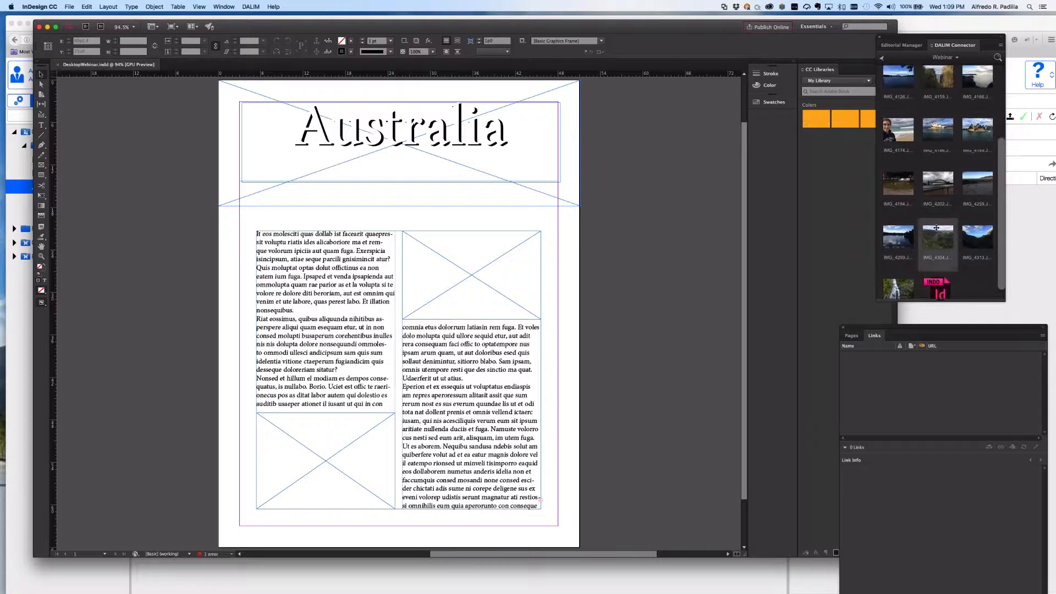
scroll(936, 224, up, 3)
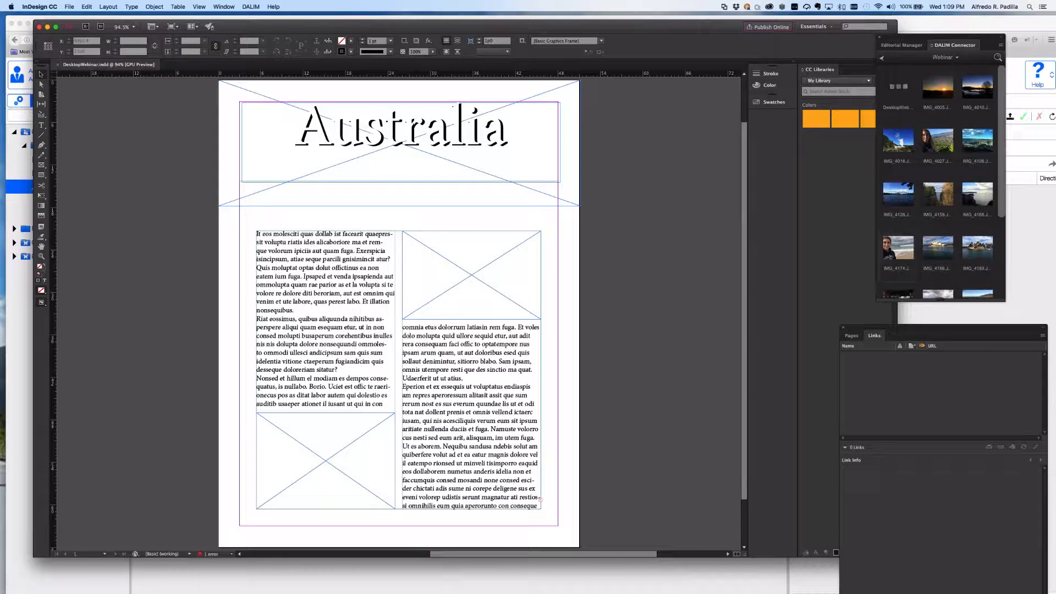
drag(976, 142, 298, 152)
click(230, 98)
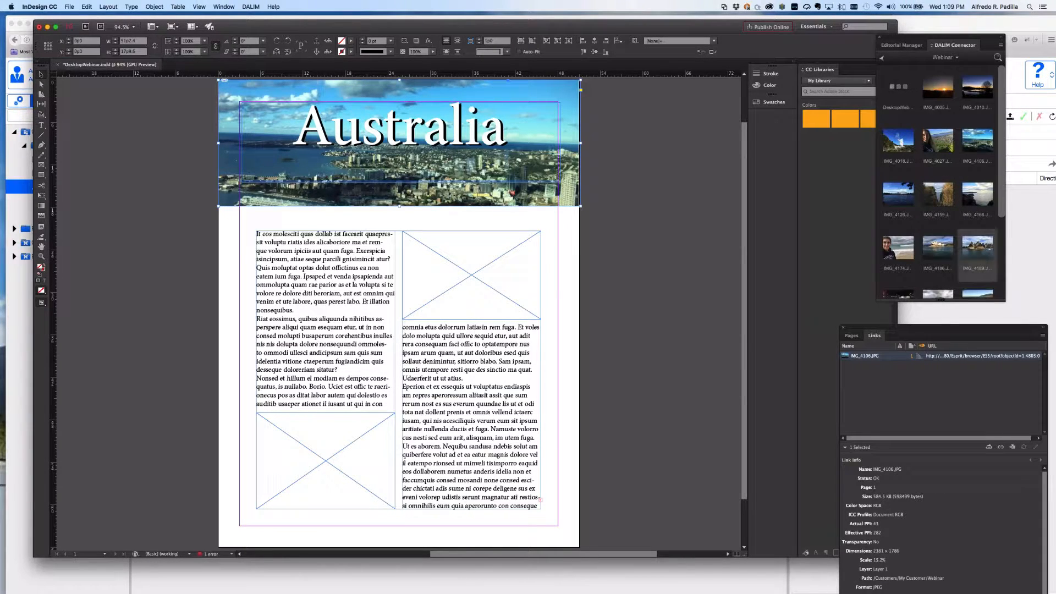
drag(980, 246, 471, 275)
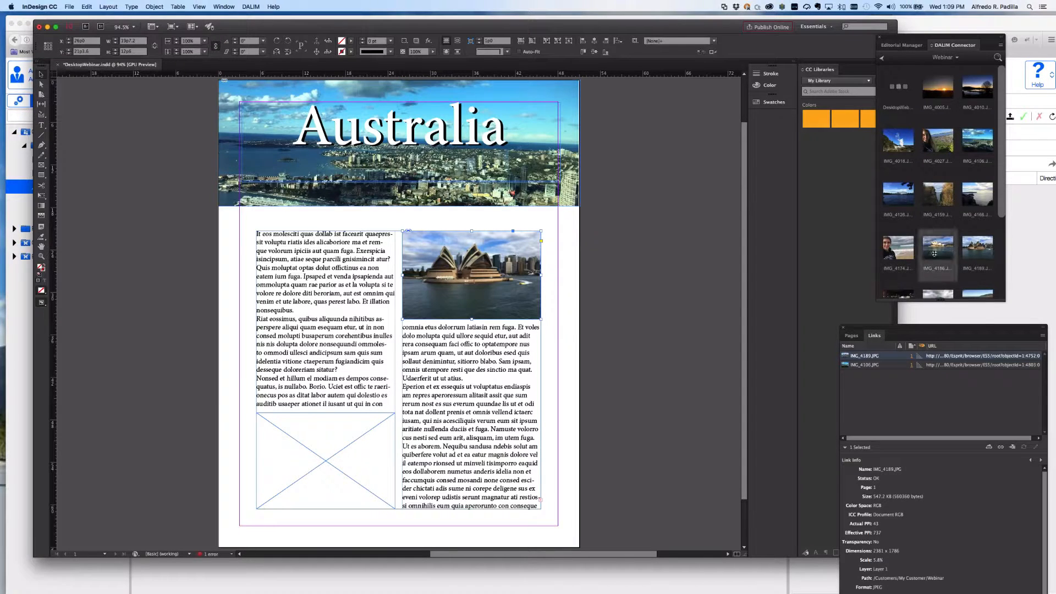
scroll(938, 250, down, 3)
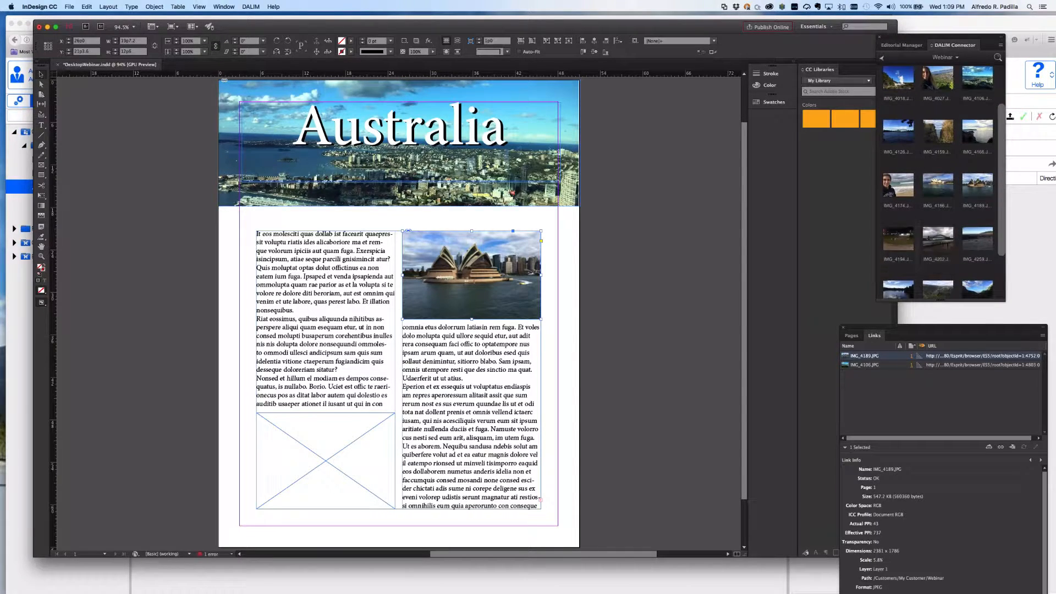
drag(937, 238, 287, 438)
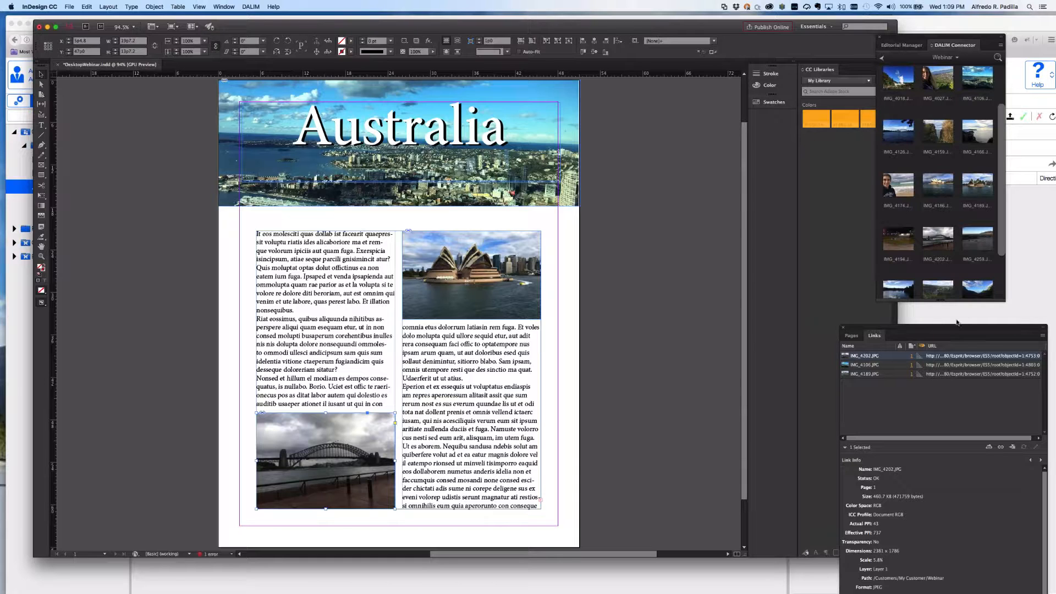
drag(954, 336, 466, 224)
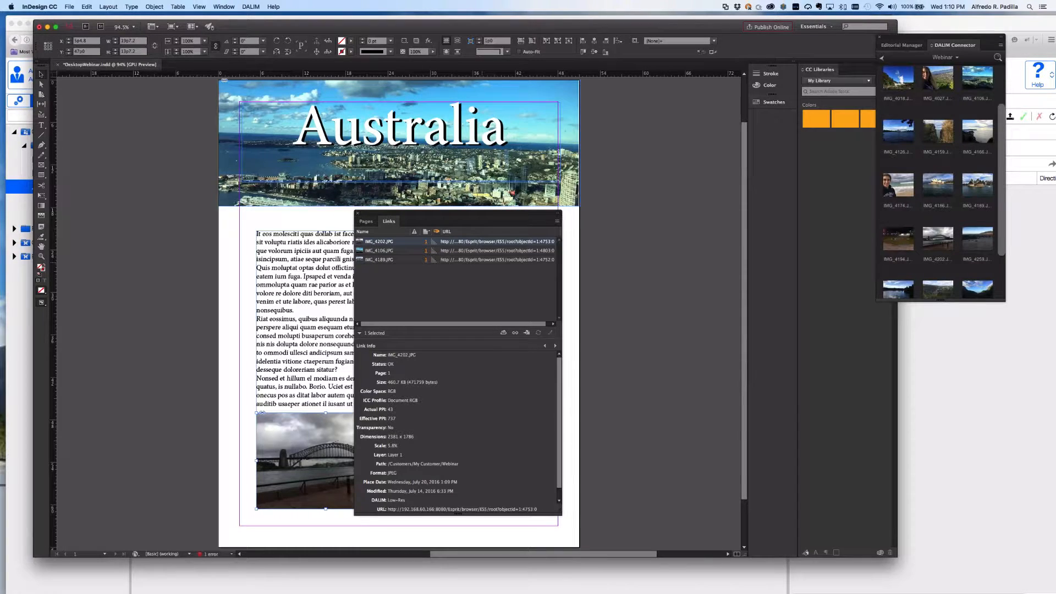
scroll(438, 269, right, 1)
scroll(437, 270, left, 1)
click(557, 221)
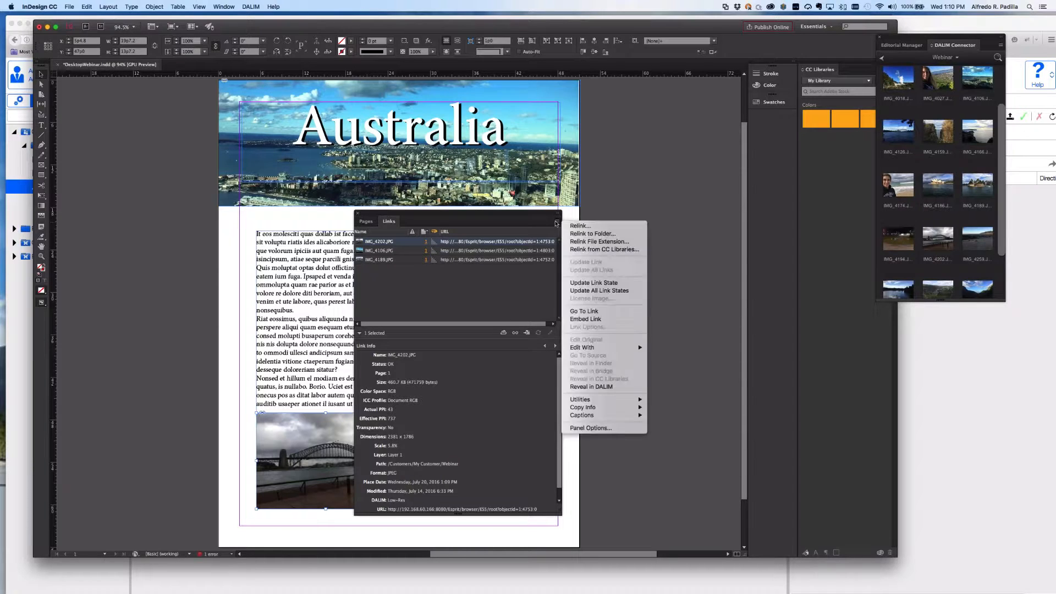
click(590, 429)
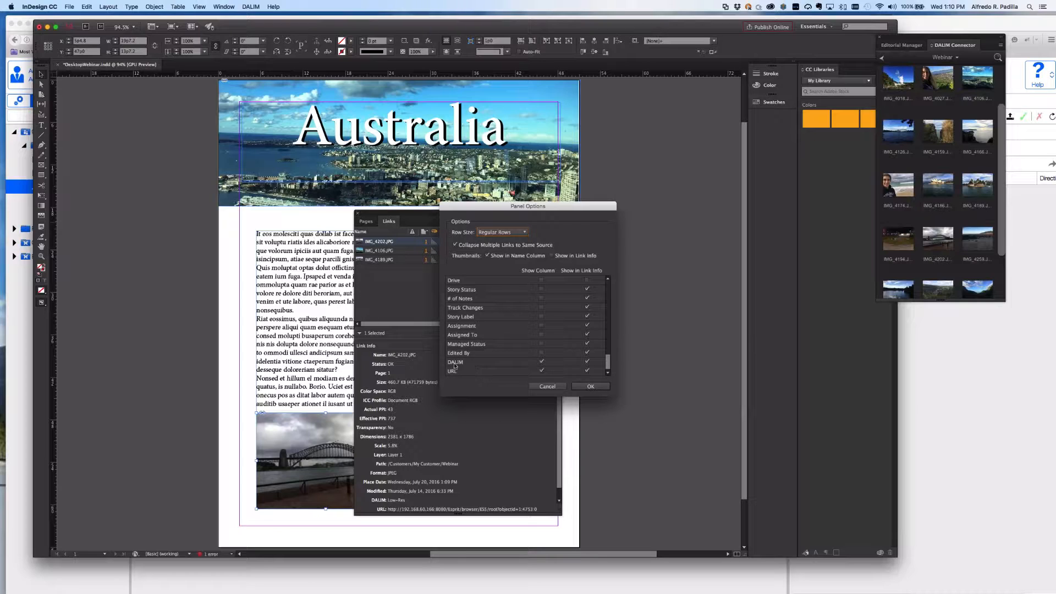
click(553, 386)
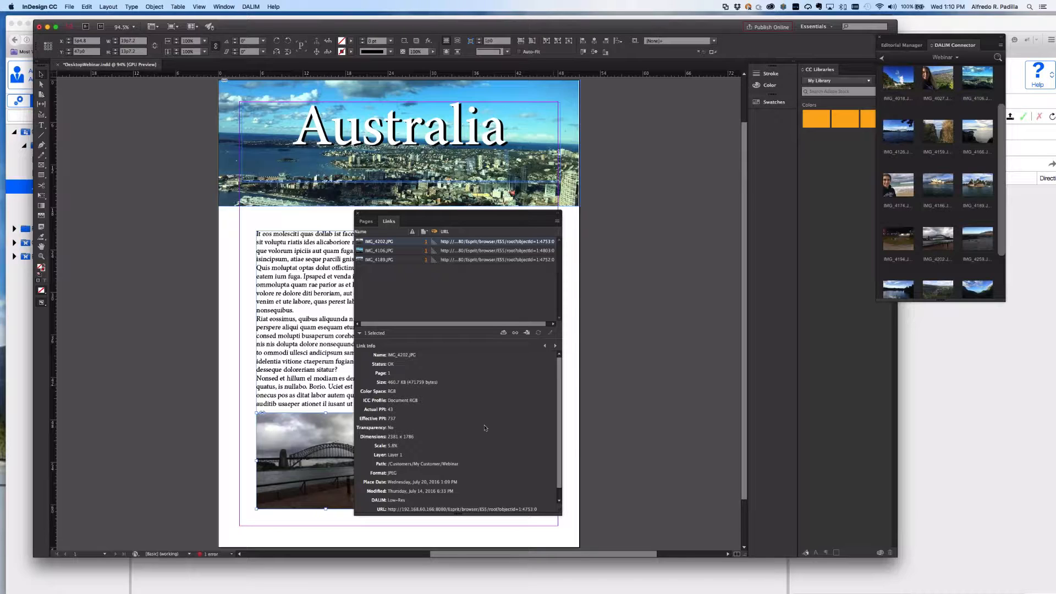
scroll(485, 428, down, 1)
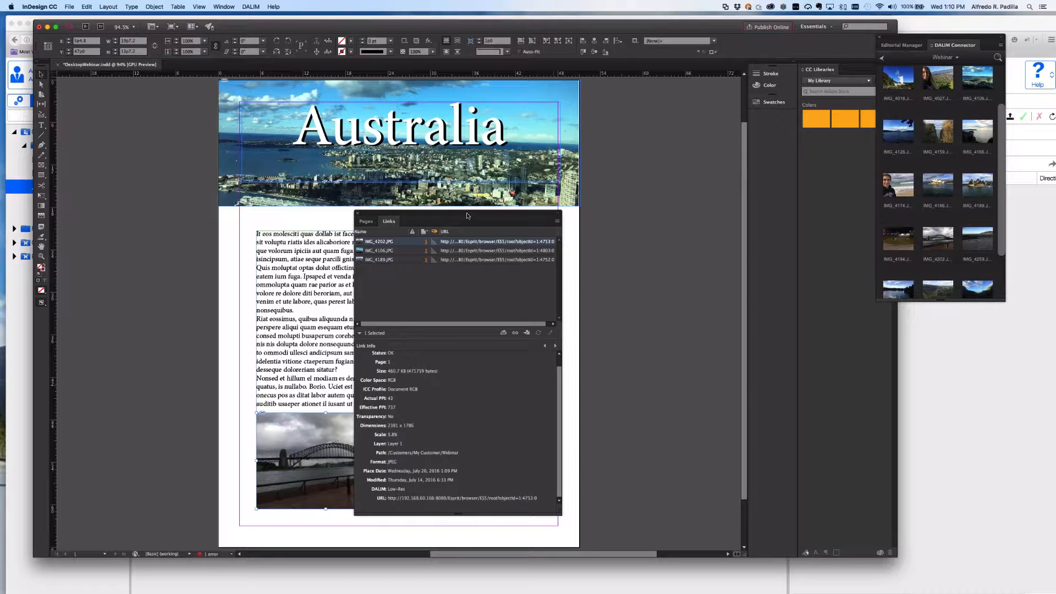
Move the floating Links panel right of the page, clear of the photos and text columns.
drag(469, 216, 647, 208)
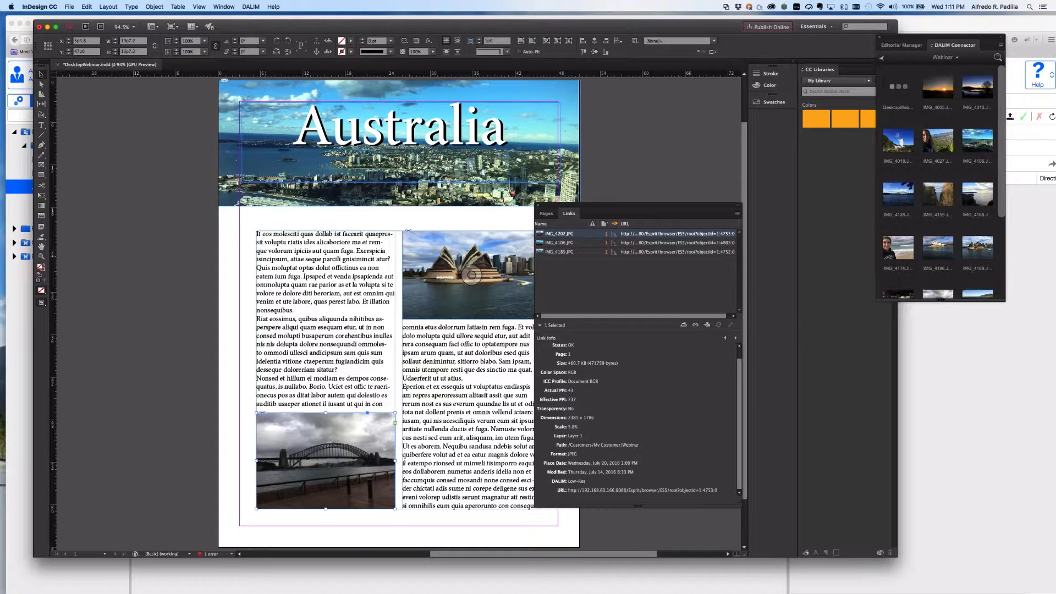
drag(605, 208, 672, 231)
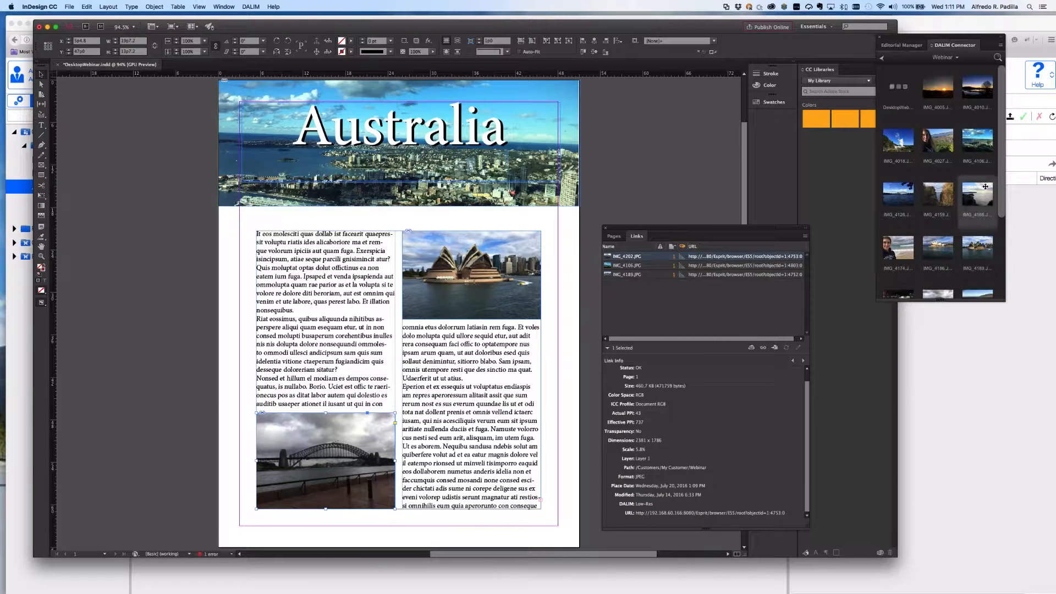
drag(1003, 213, 1003, 276)
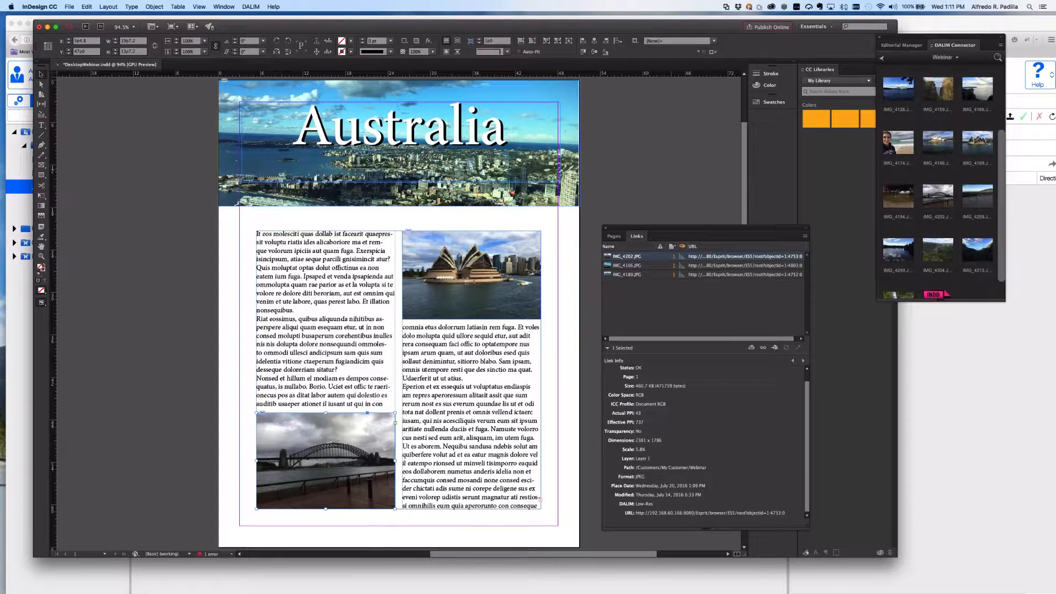
Upload the DesktopWebinar layout to DALIM with Upload Document, then switch to the browser.
click(999, 47)
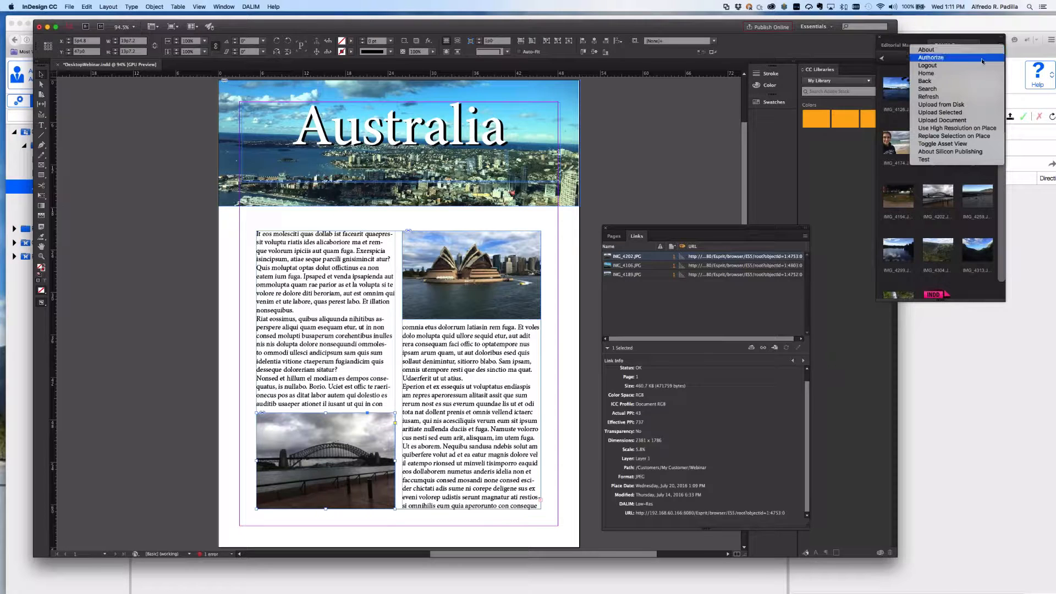
click(941, 120)
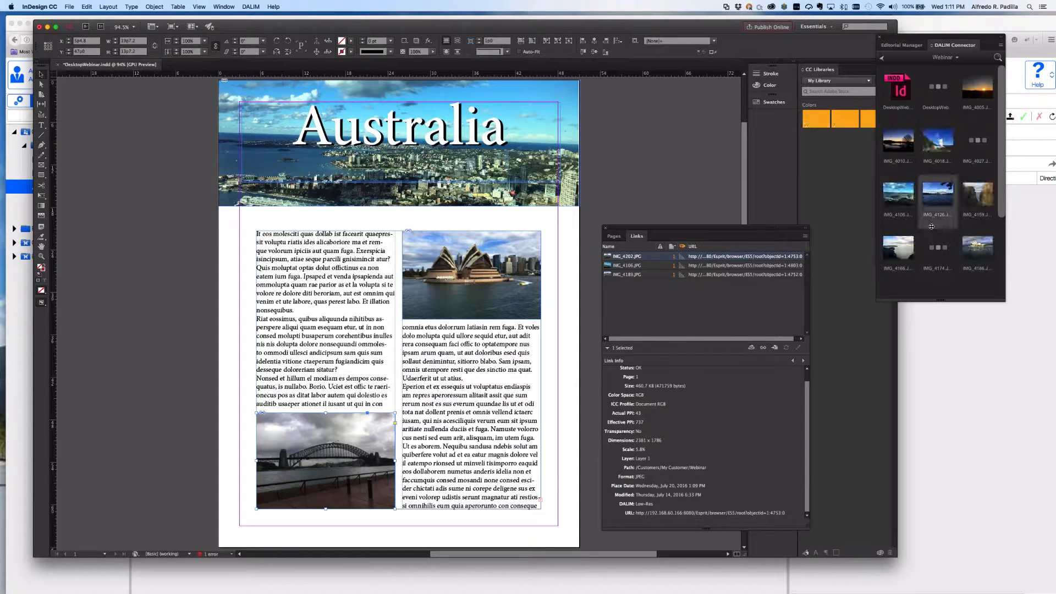
scroll(931, 227, down, 3)
key(super+Tab)
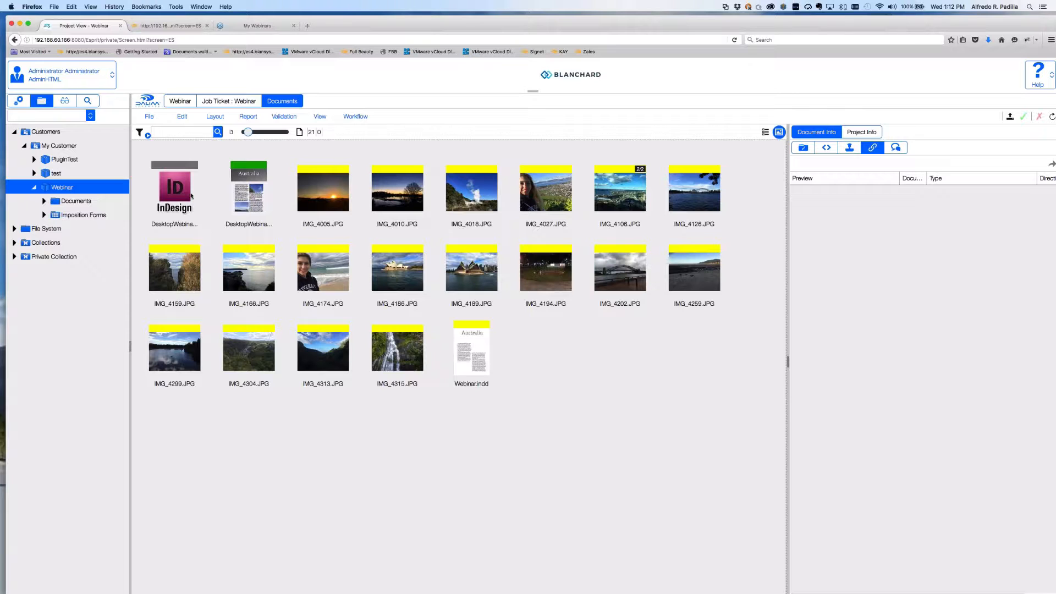
Preview the DesktopWebinar revision in the DALIM ES viewer, close it, and return to InDesign.
mouse_move(191, 195)
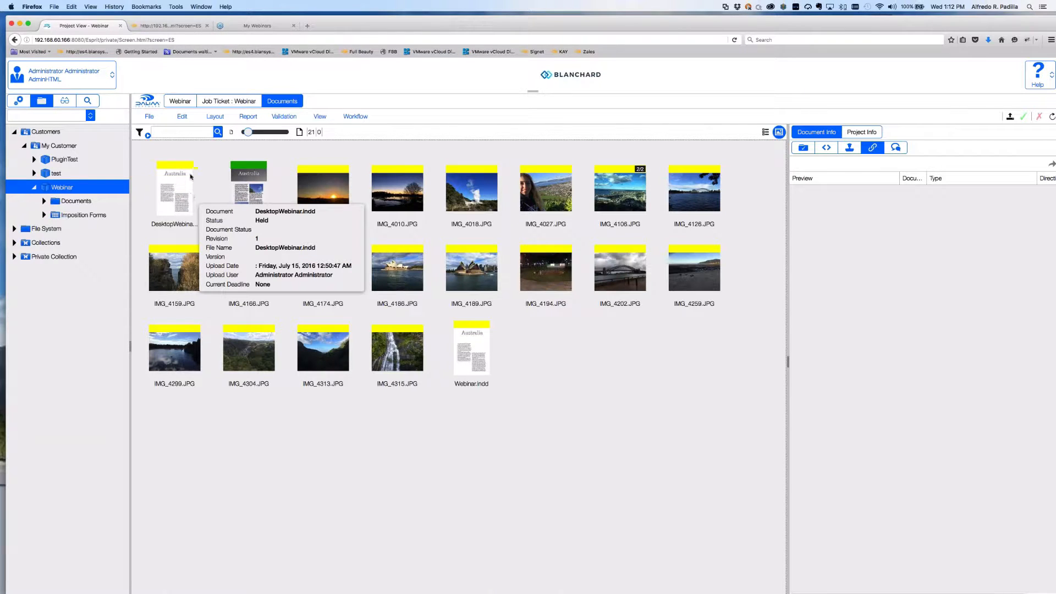
click(176, 195)
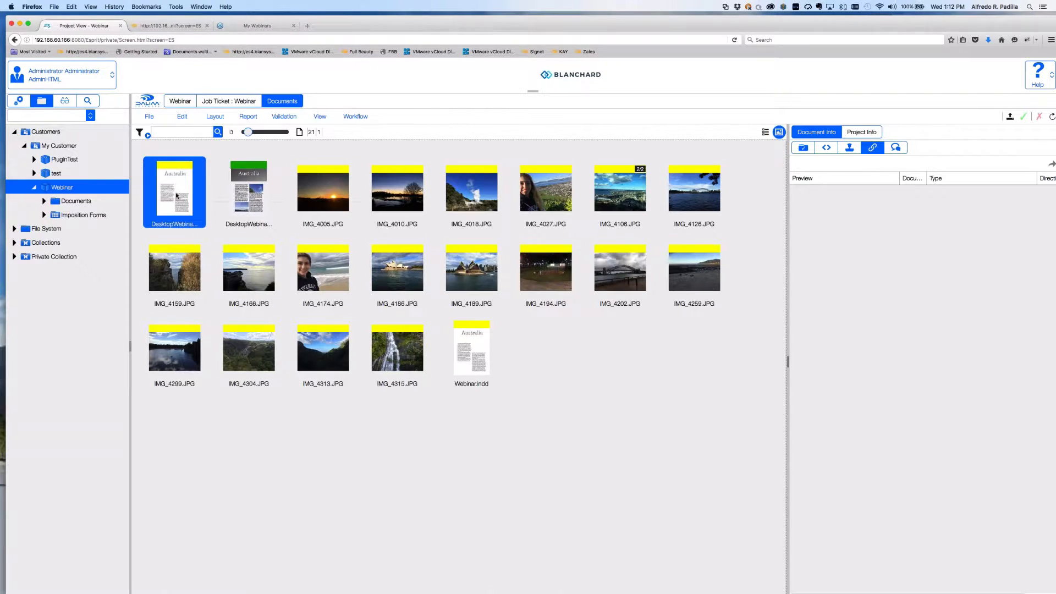
double_click(176, 194)
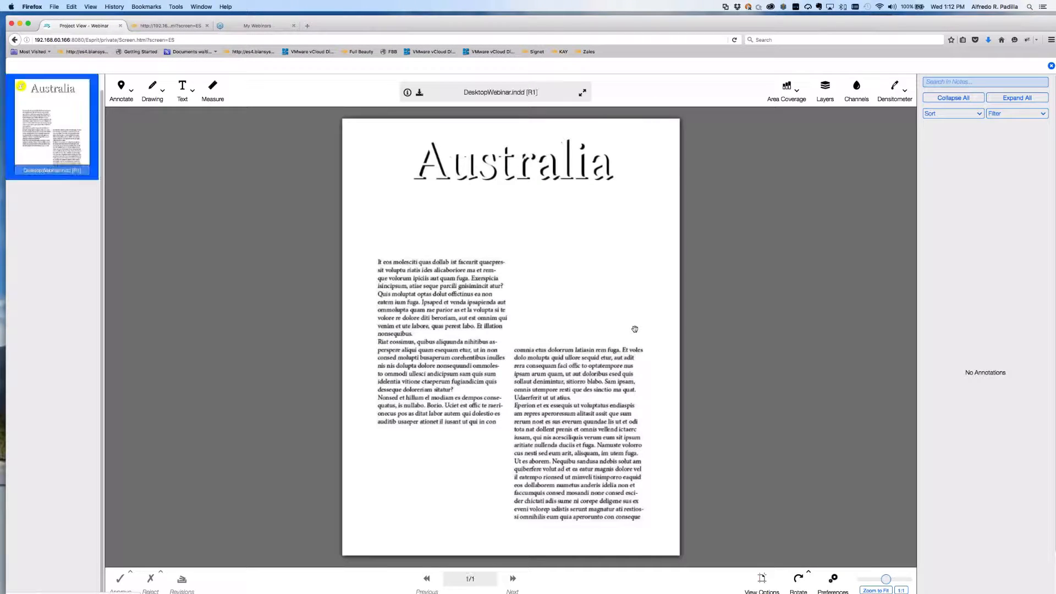
click(1051, 66)
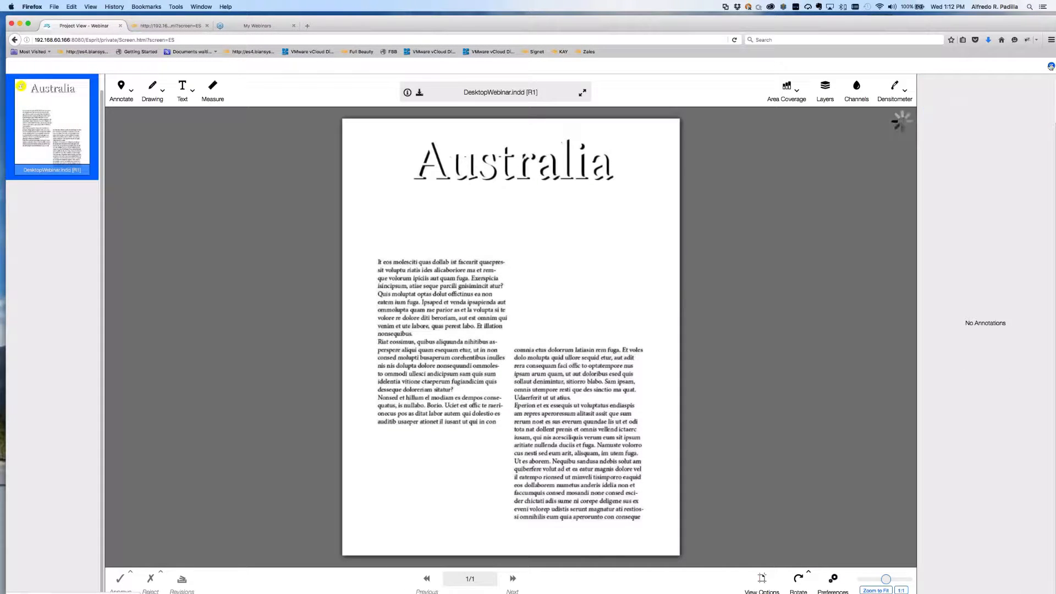
key(super+Tab)
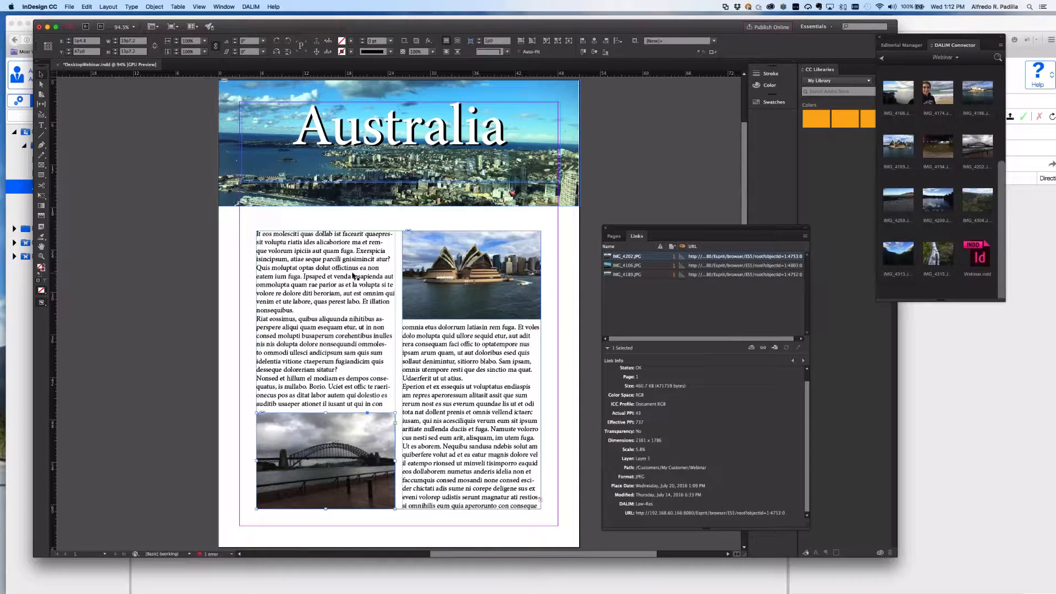
Save the edited layout and upload it to DALIM again through the DALIM Connector menu.
click(69, 7)
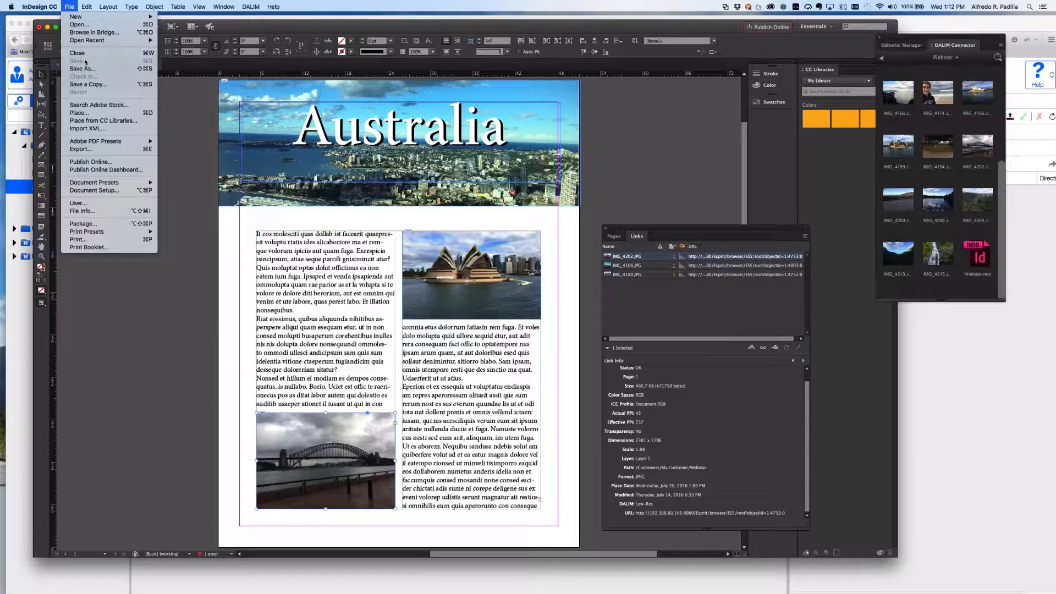
click(661, 192)
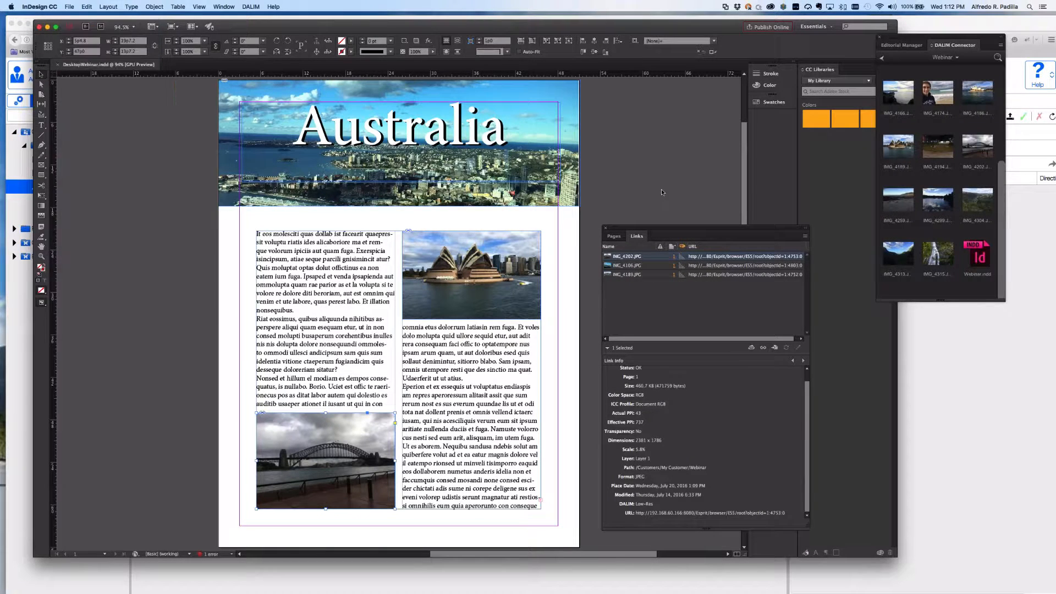
click(1000, 45)
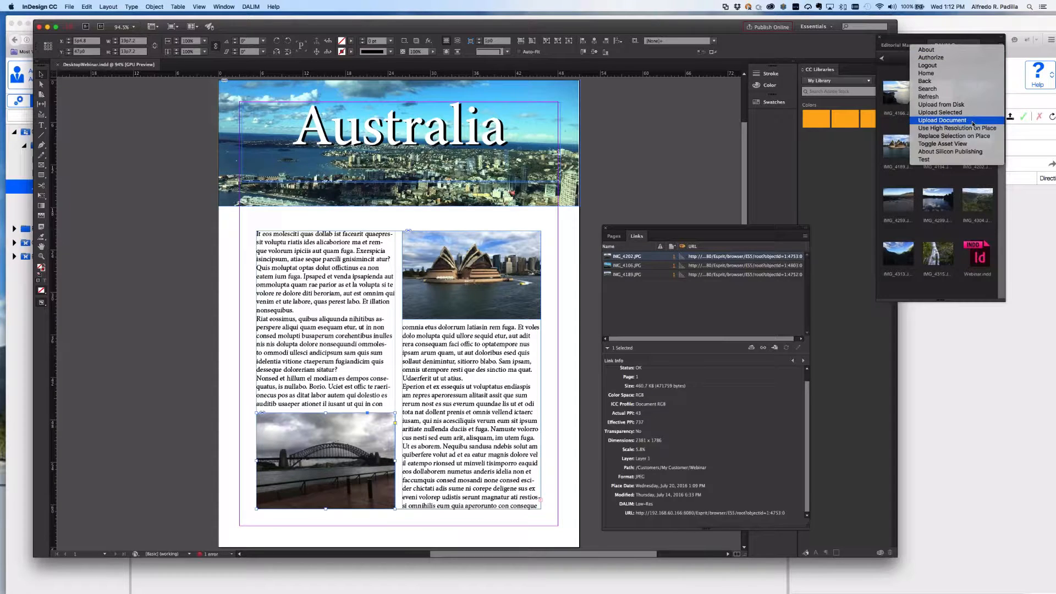
click(973, 124)
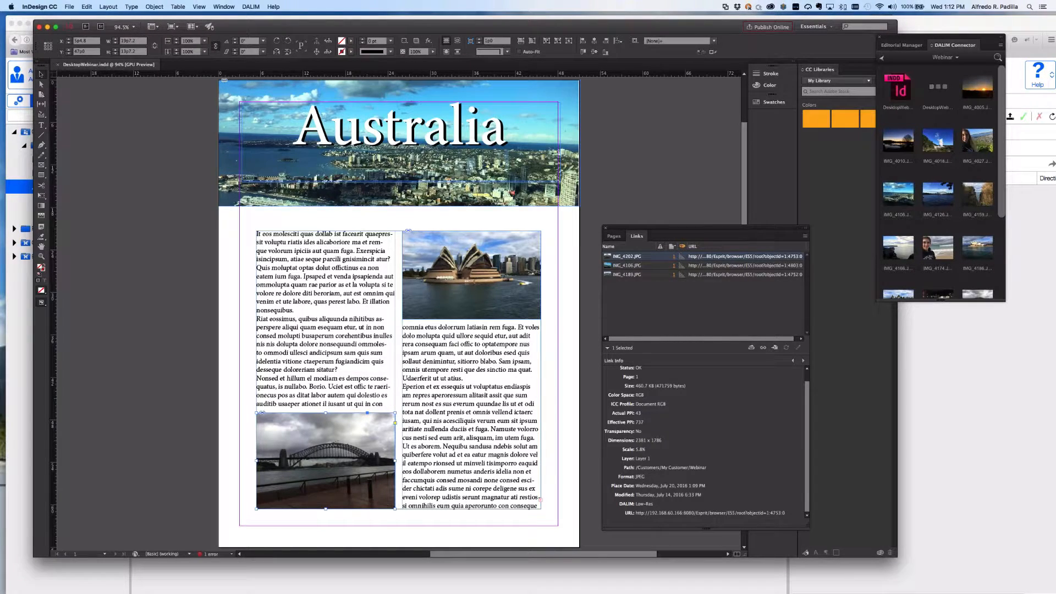
key(super+Tab)
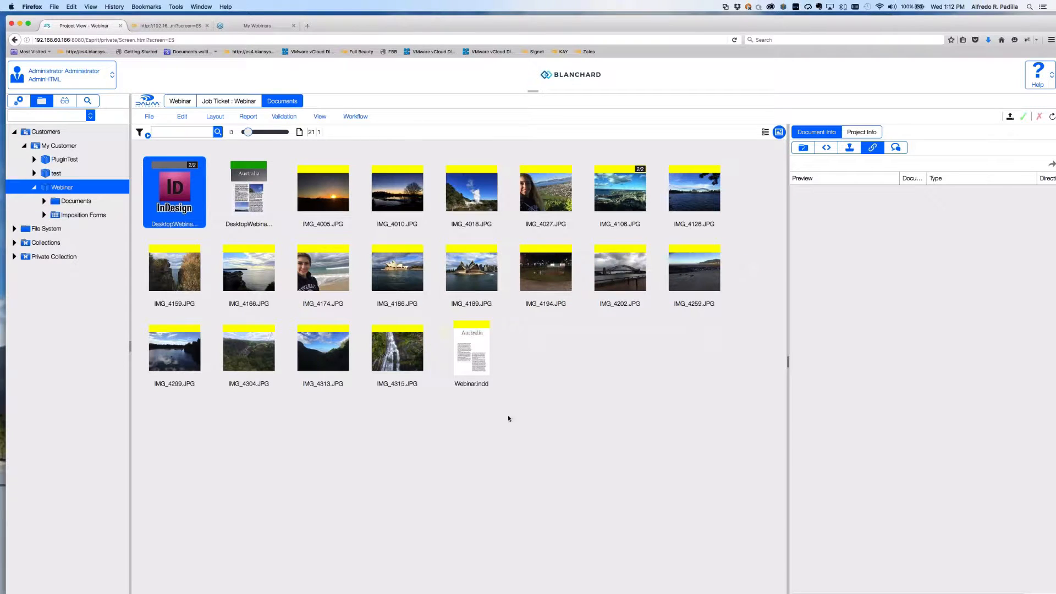
Open the DesktopWebinar.indd page preview showing the Australia page, then close it.
double_click(185, 195)
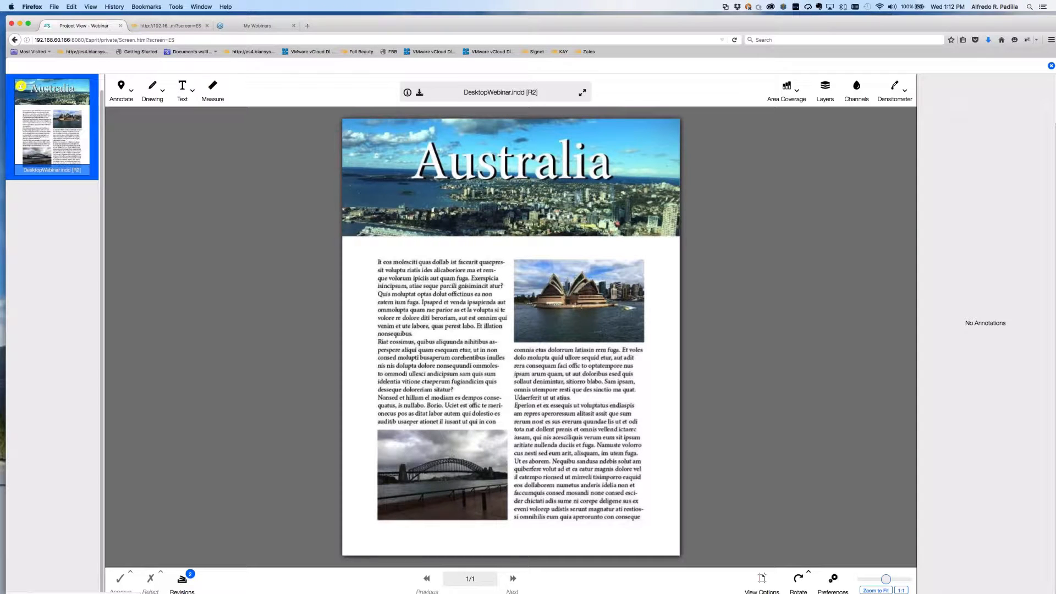
click(1051, 66)
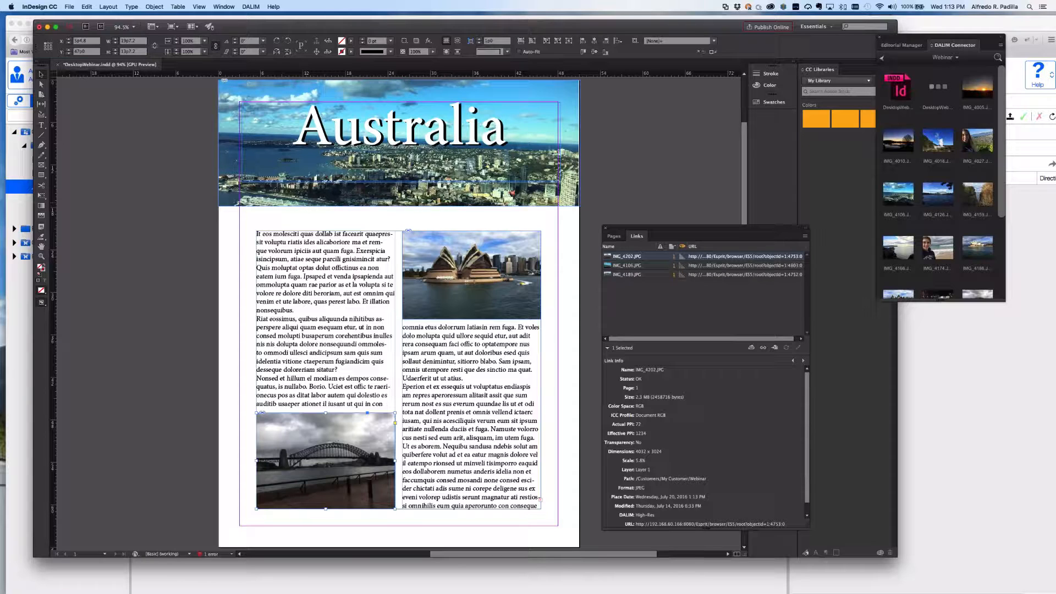
Switch IMG_4202.JPG and IMG_4189.JPG to DALIM Low-Res, confirming 2181 x 1786, 737 PPI in Link Info.
click(680, 267)
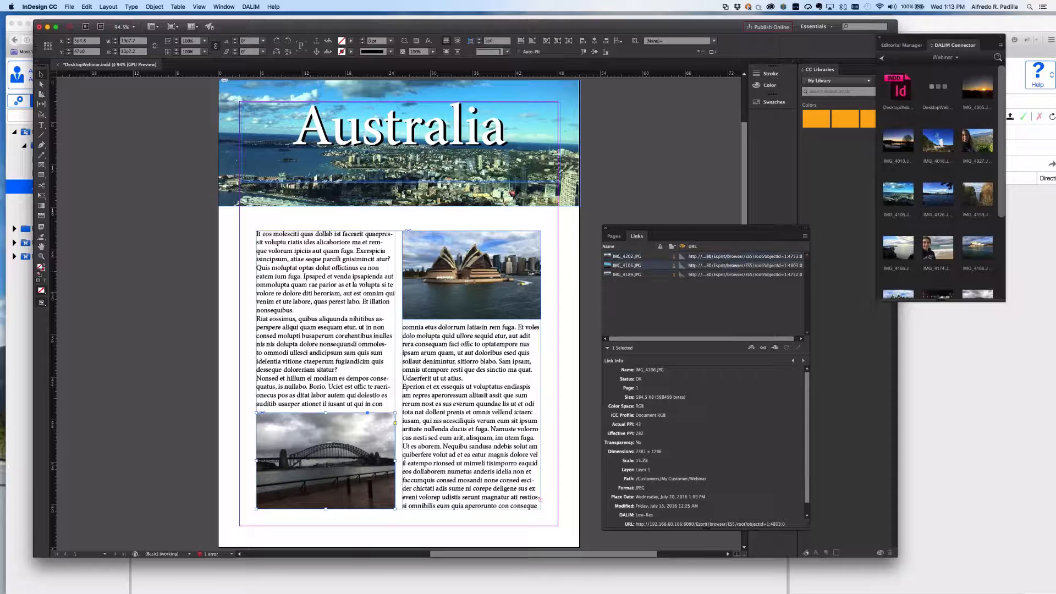
click(681, 275)
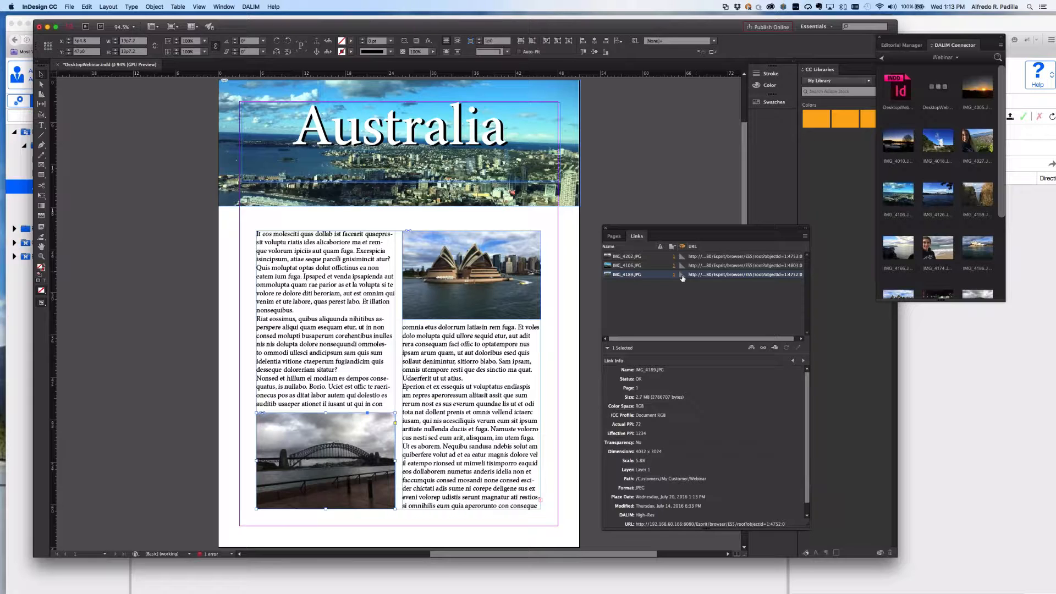
scroll(682, 278, right, 1)
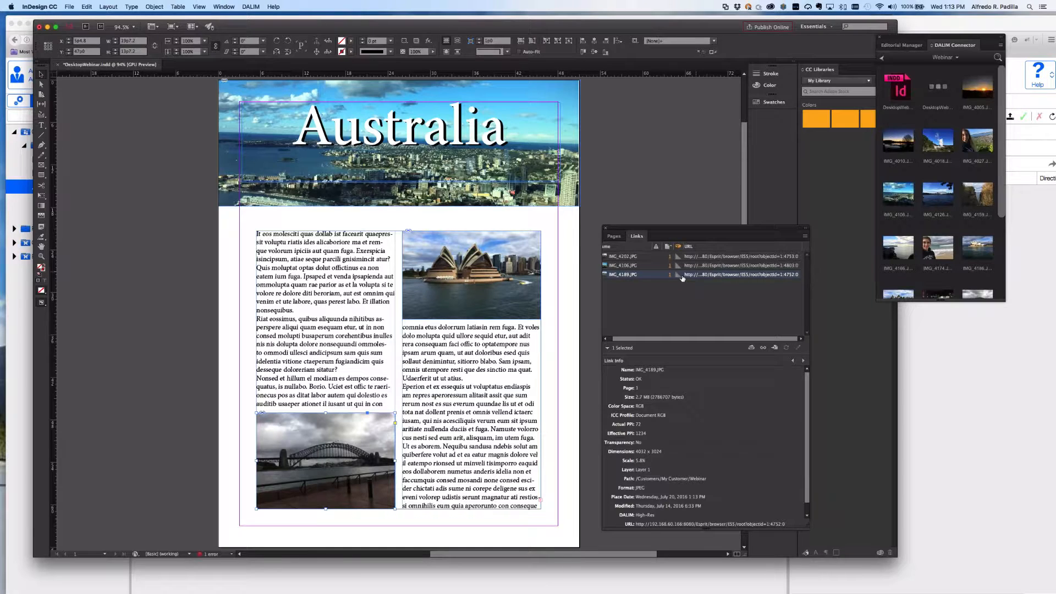
click(679, 266)
click(681, 257)
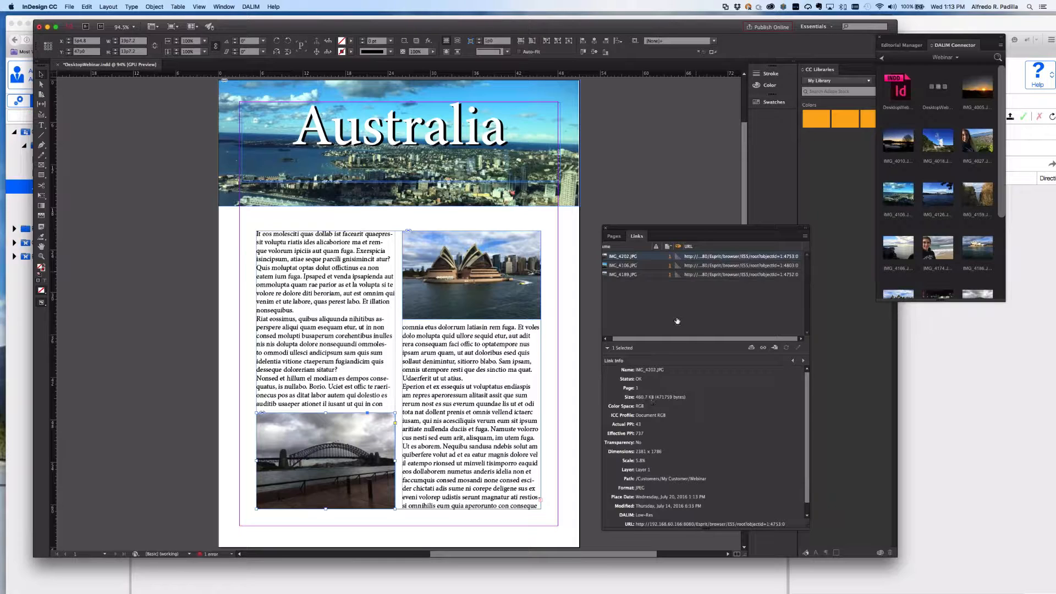
click(677, 258)
click(682, 275)
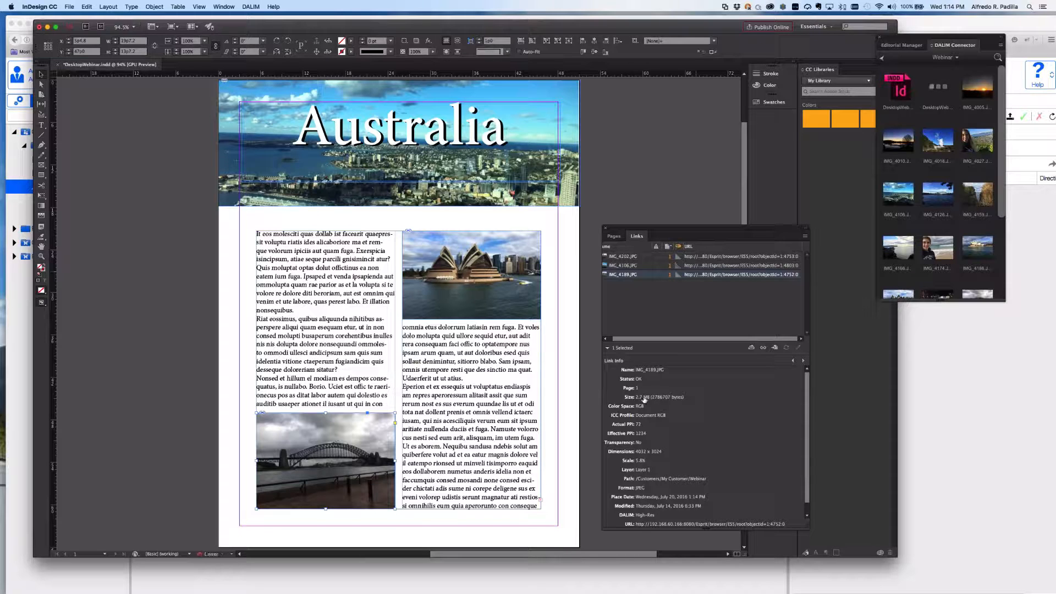
click(679, 257)
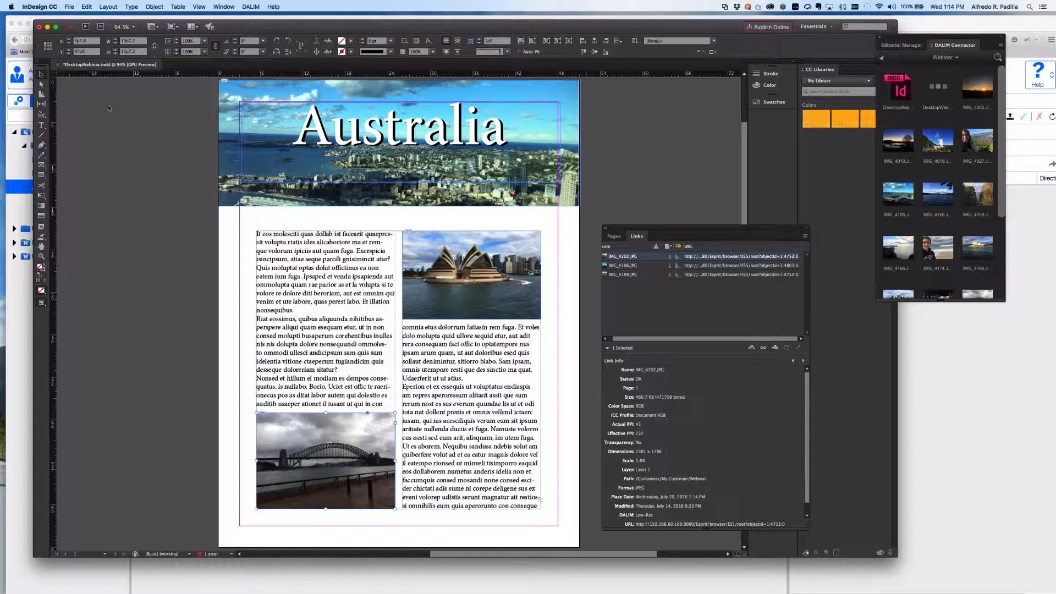
click(70, 7)
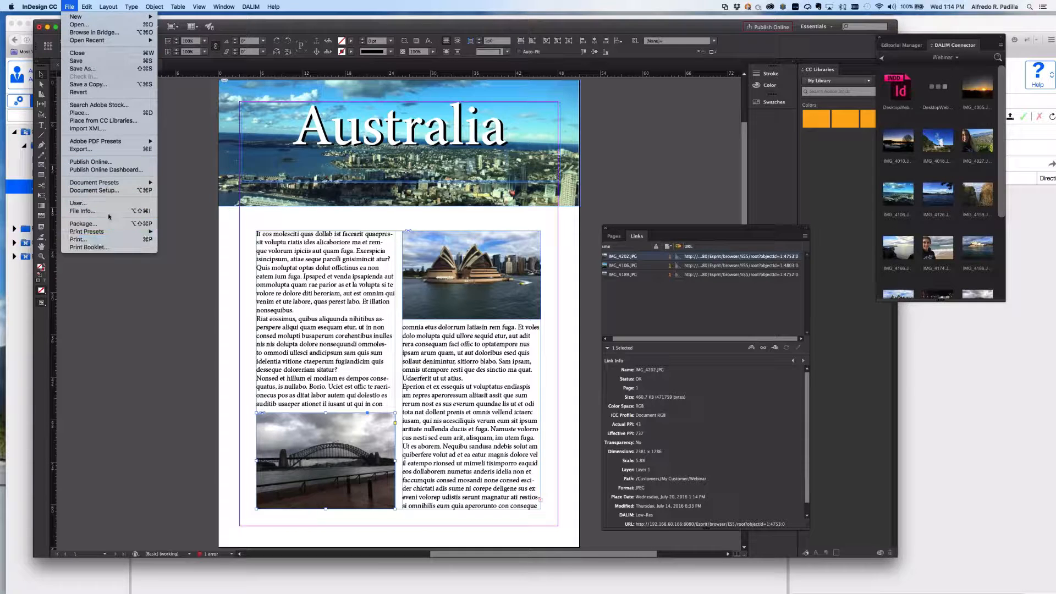
Export the low-res page as Adobe PDF (Print) named DesktopWebinar3 to the Desktop.
click(102, 149)
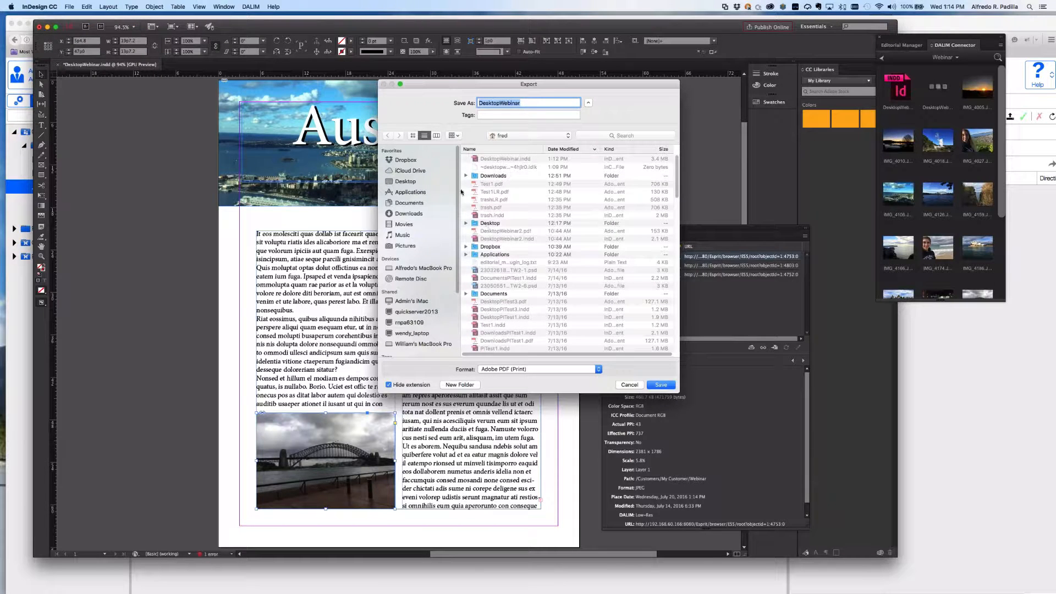
click(406, 182)
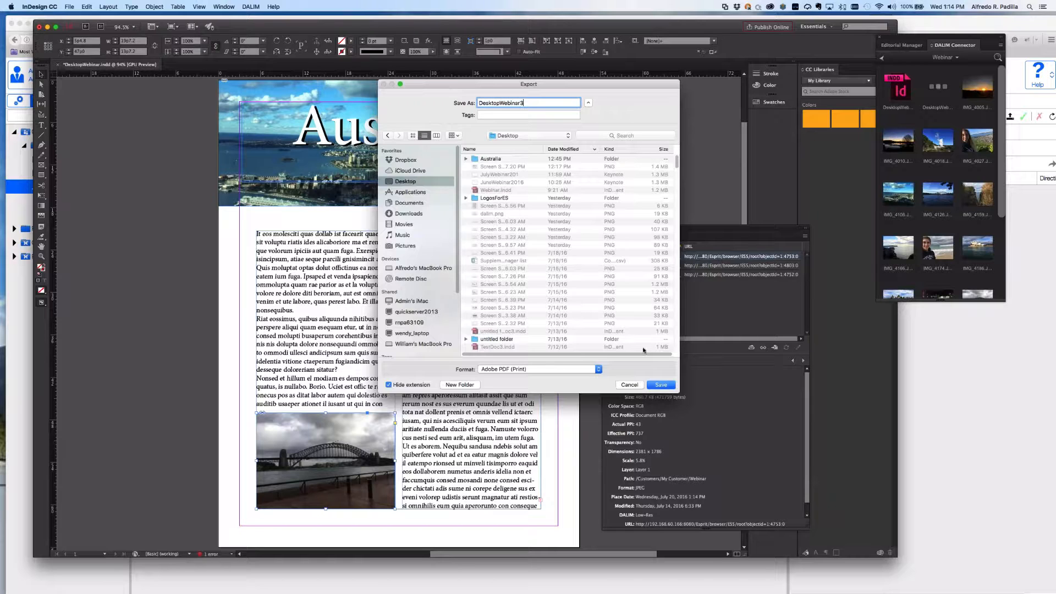
key(Return)
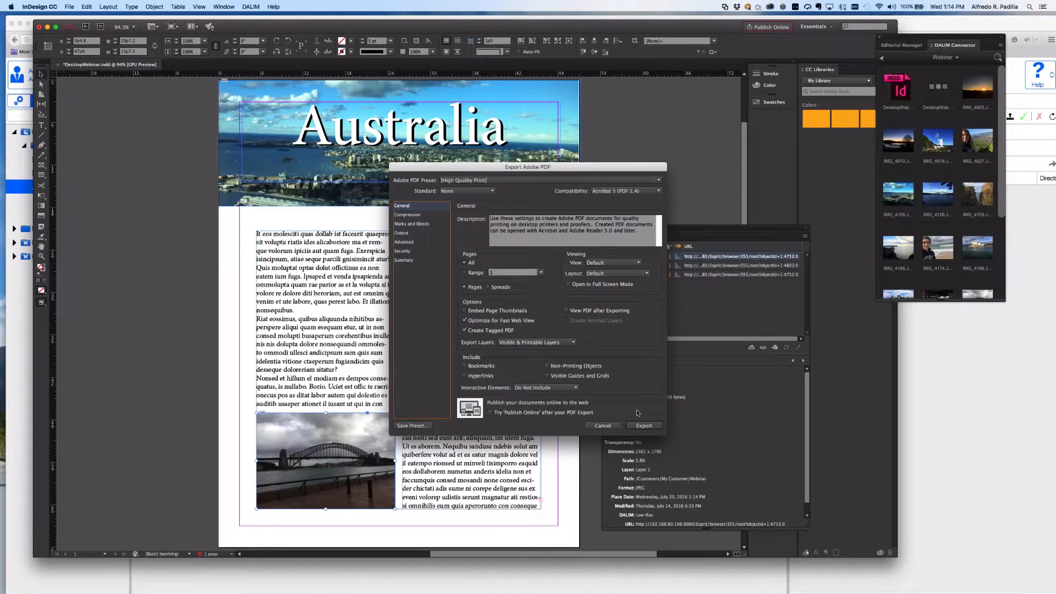
click(644, 425)
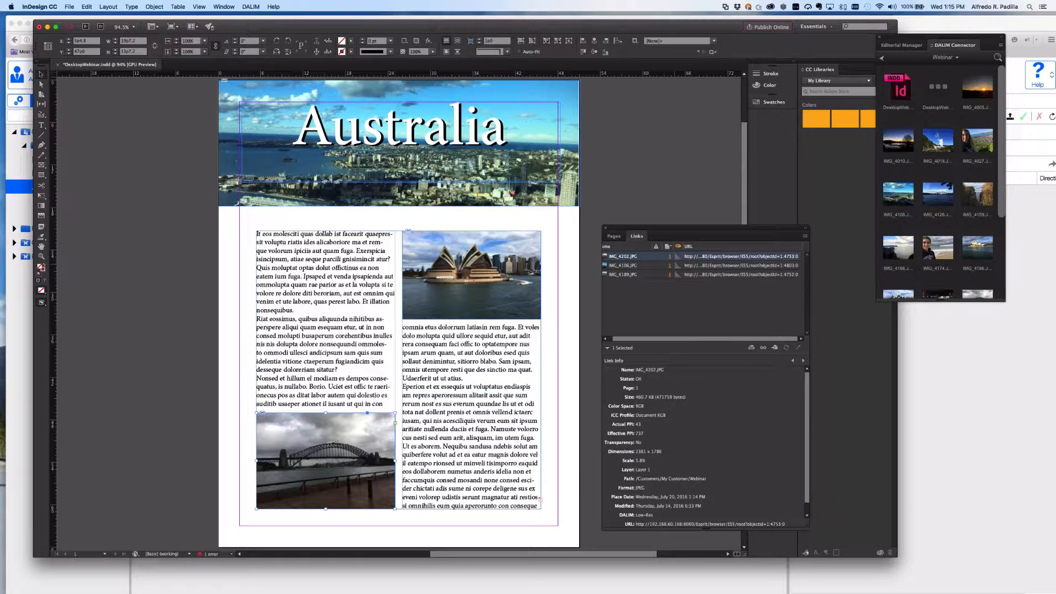
With IMG_4189.JPG now High-Res, export the page again as DesktopWebinar3HR PDF.
click(678, 267)
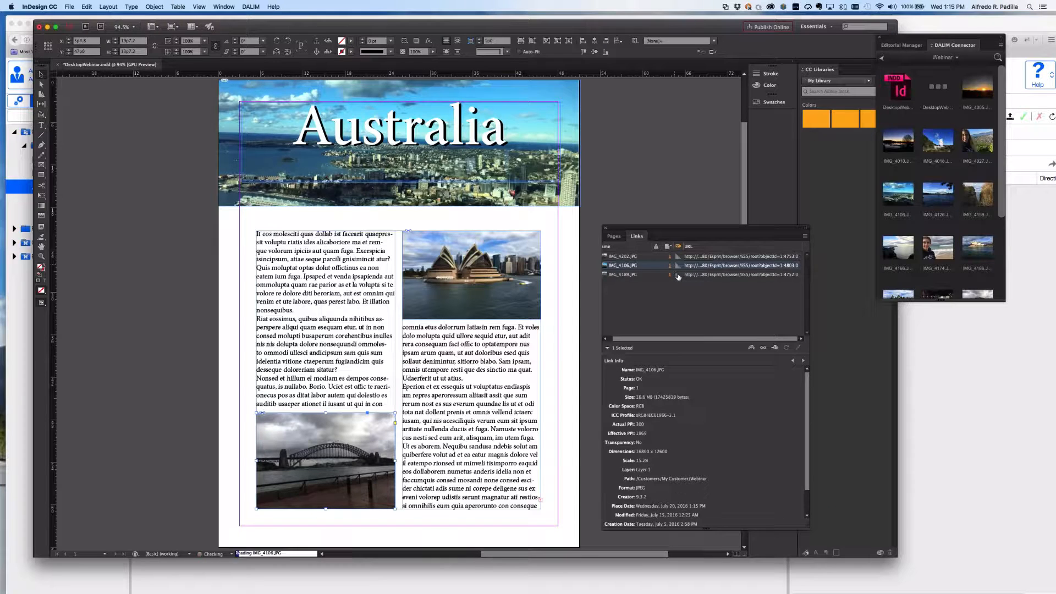
click(678, 275)
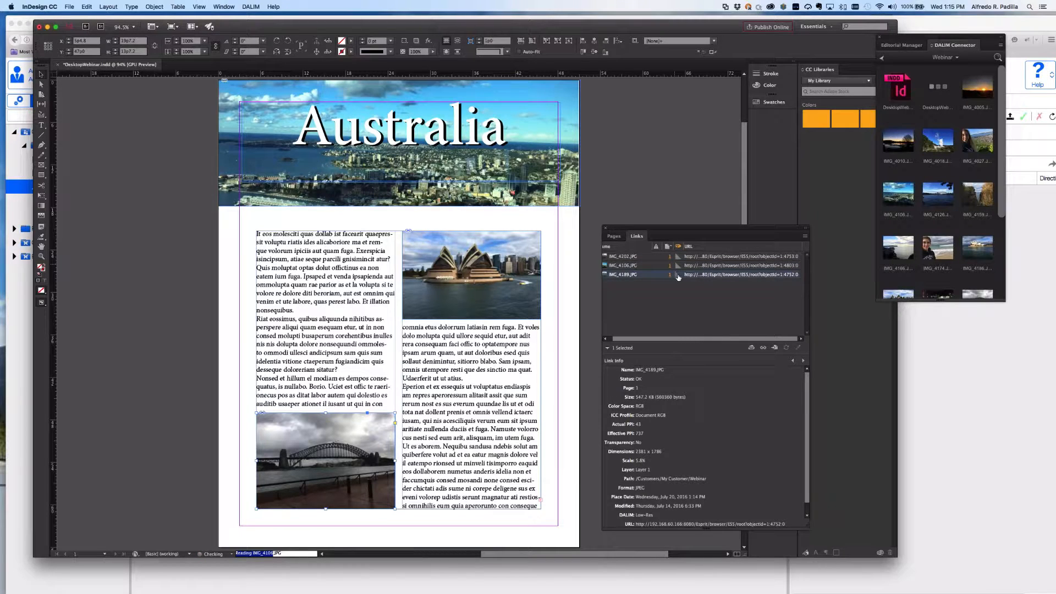
click(70, 6)
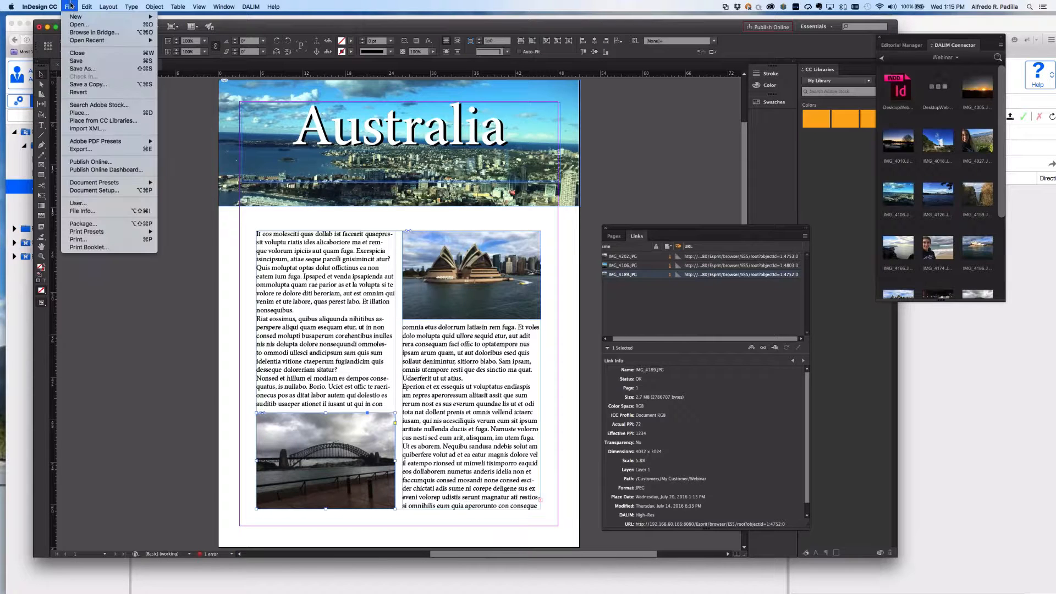
click(81, 149)
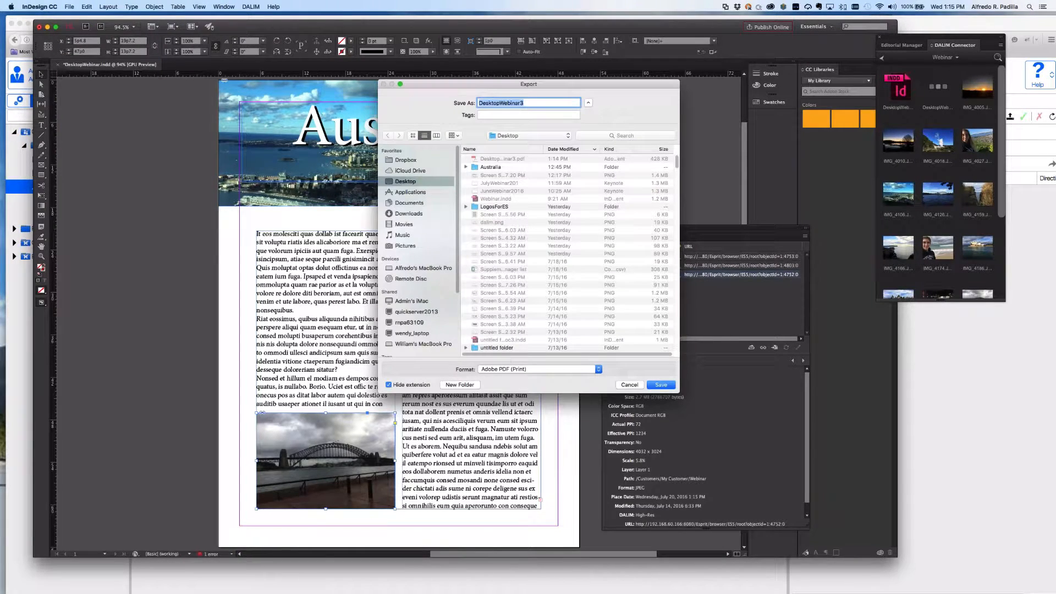
click(521, 104)
text(HR)
click(670, 386)
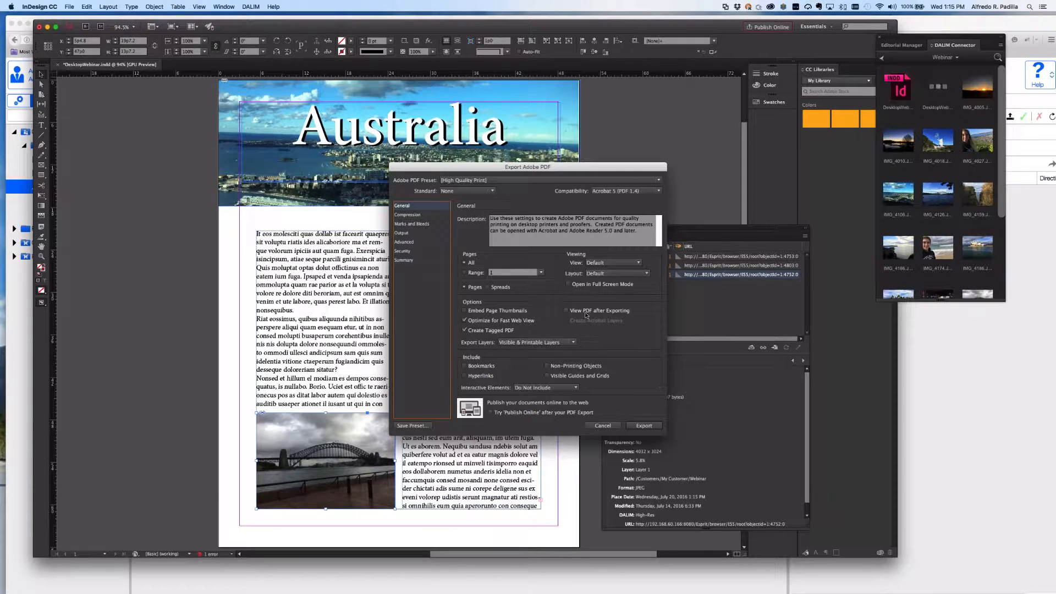
click(644, 425)
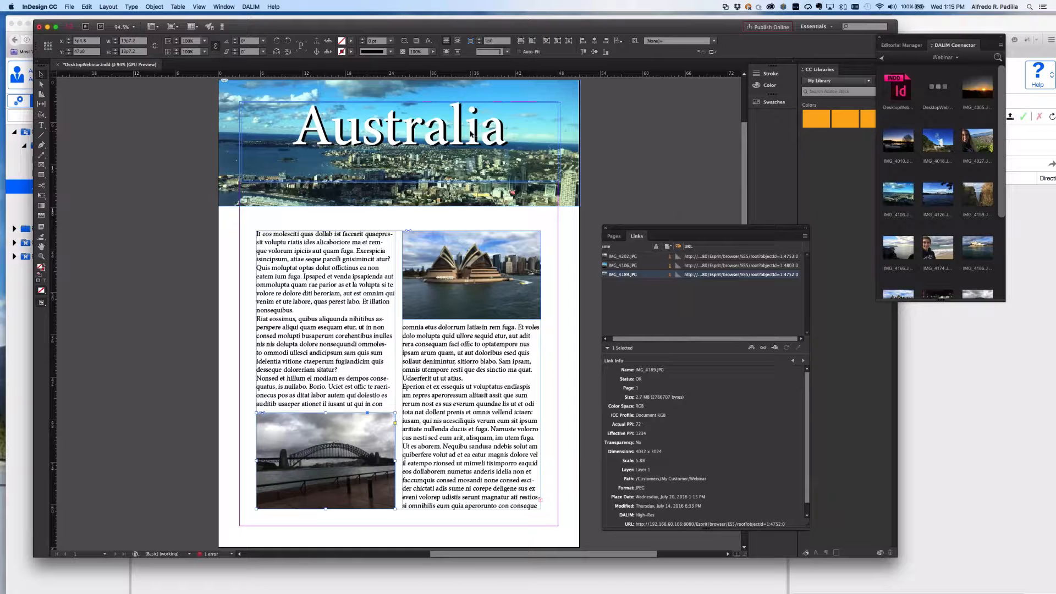
key(super+Tab)
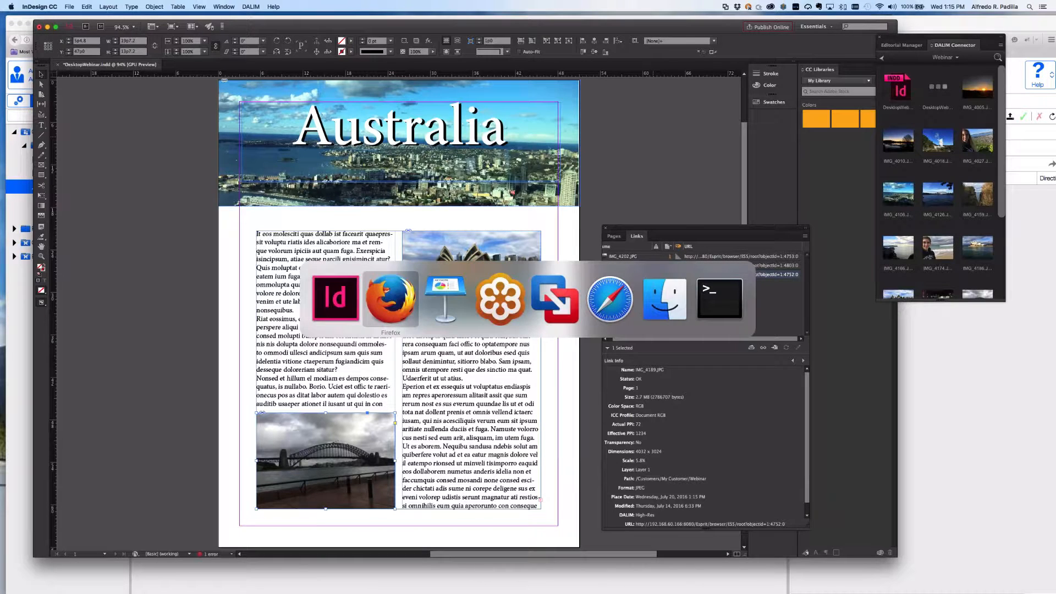
In Finder, sort the Desktop newest first to compare DesktopWebinar3HR.pdf (1.1 MB) and DesktopWebinar3.pdf (428 KB).
key(super+Tab)
key(super+Tab)
key(super+Tab)
key(super+Tab)
key(super+Tab)
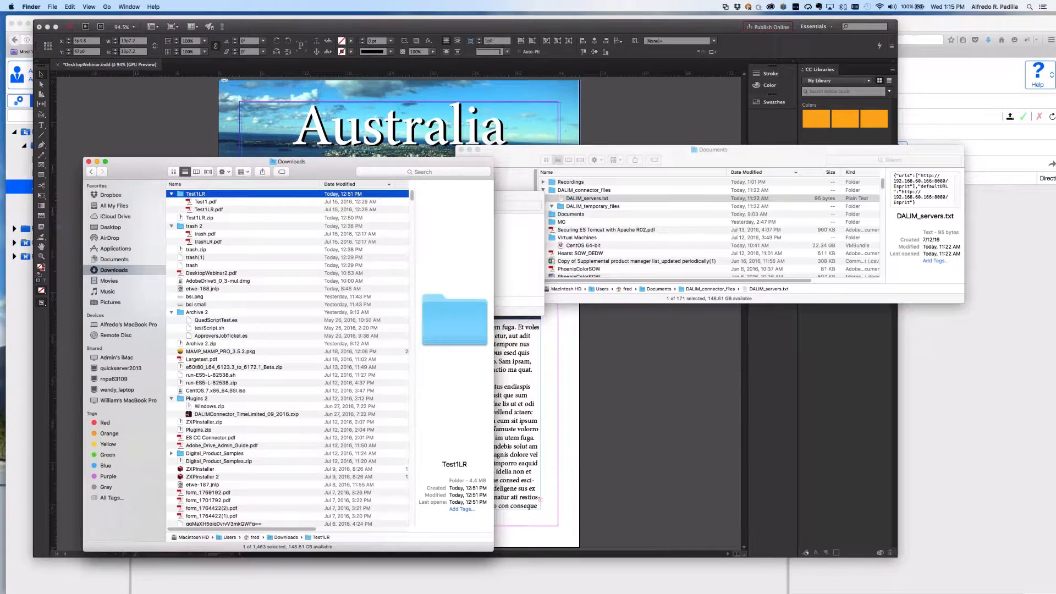
drag(330, 161, 377, 148)
click(165, 218)
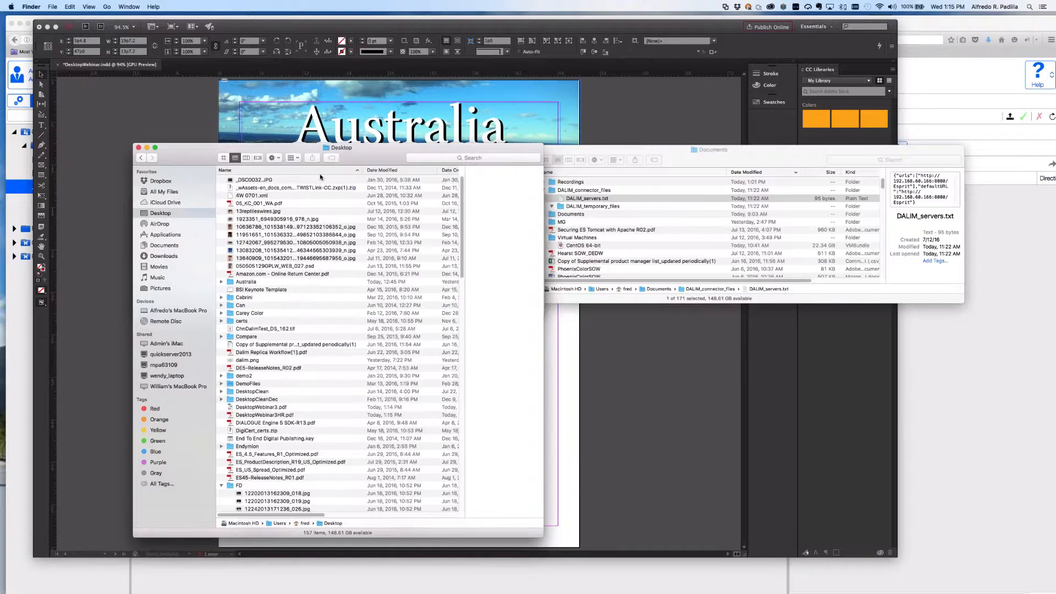
click(391, 170)
scroll(361, 198, right, 5)
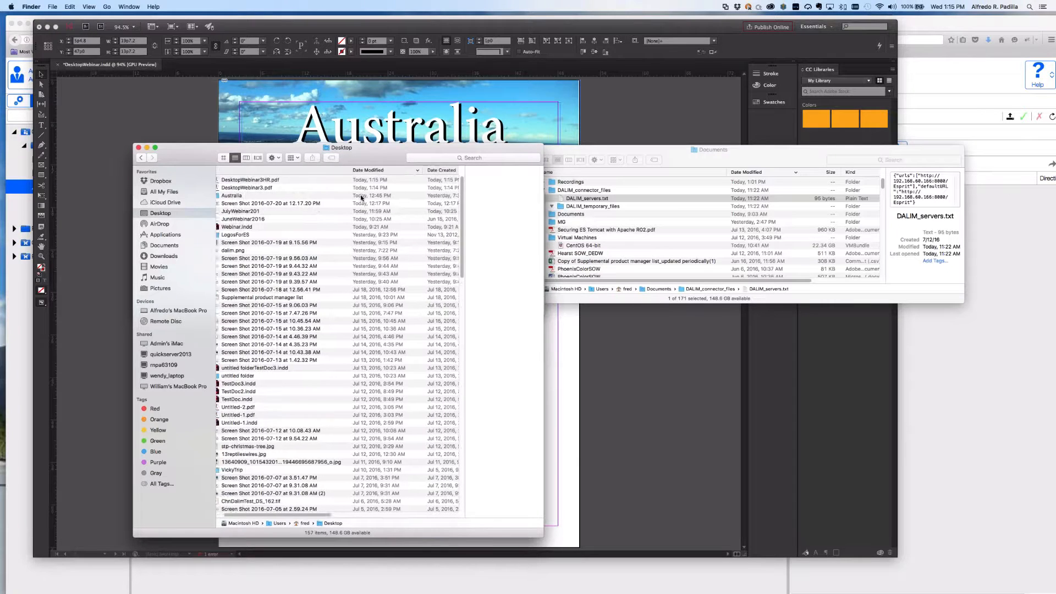
scroll(361, 198, right, 3)
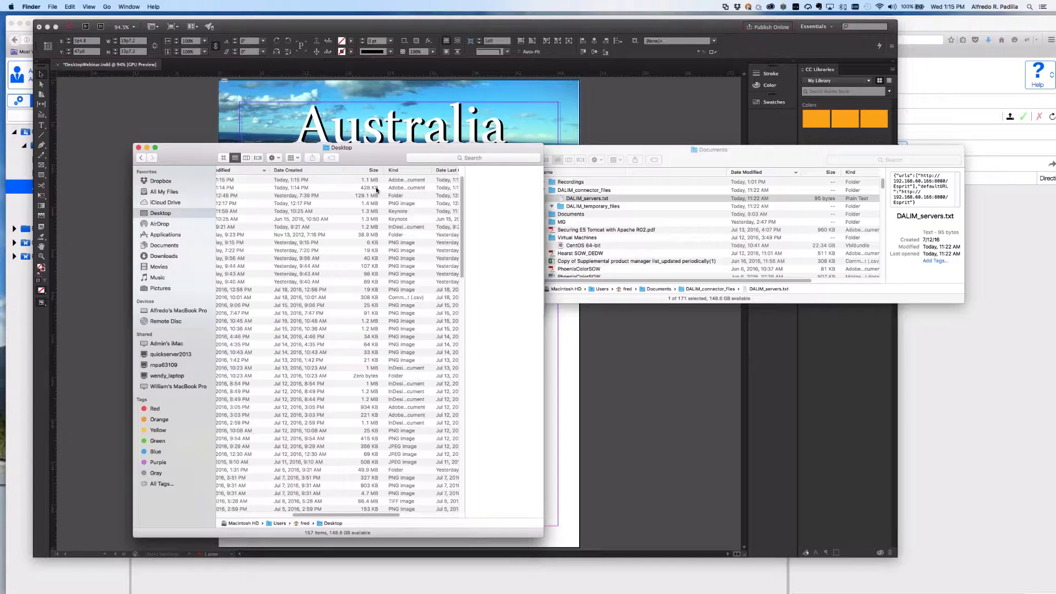
click(658, 139)
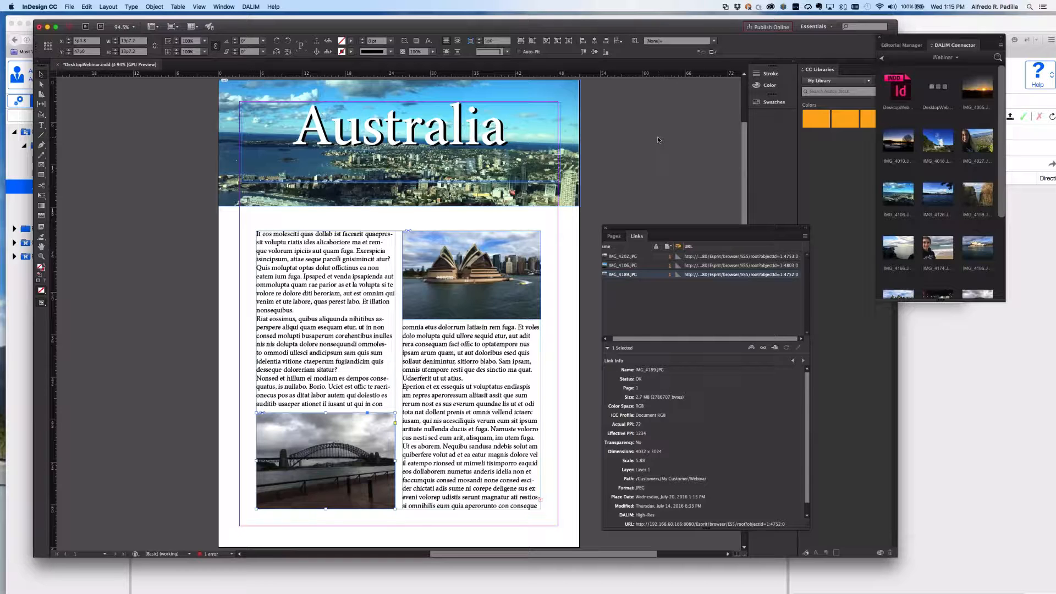
Upload the current document and DesktopWebinar3HR.pdf from disk to the DALIM Webinar folder.
click(1000, 46)
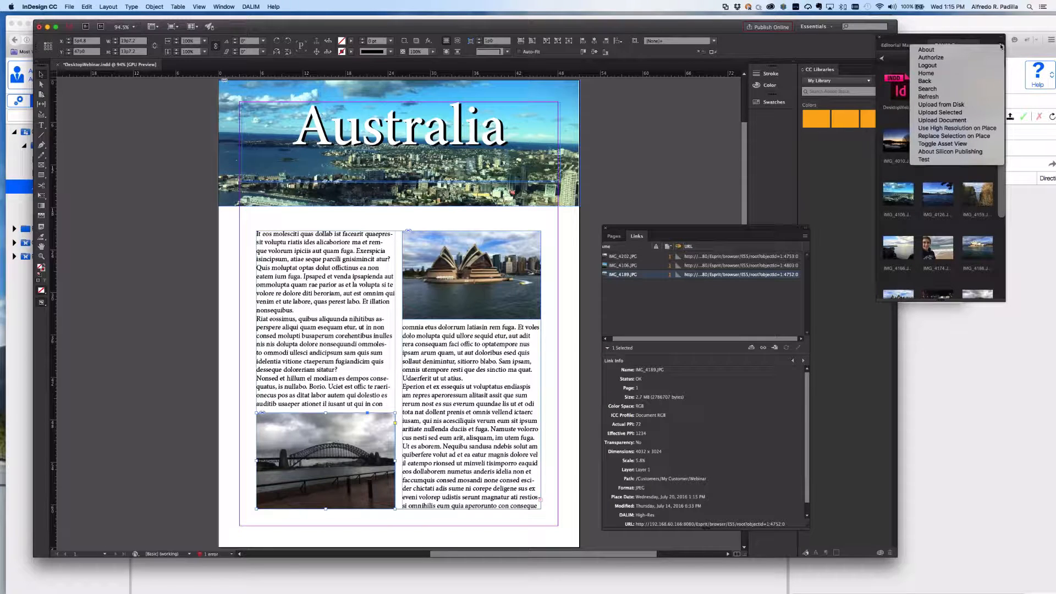
click(971, 122)
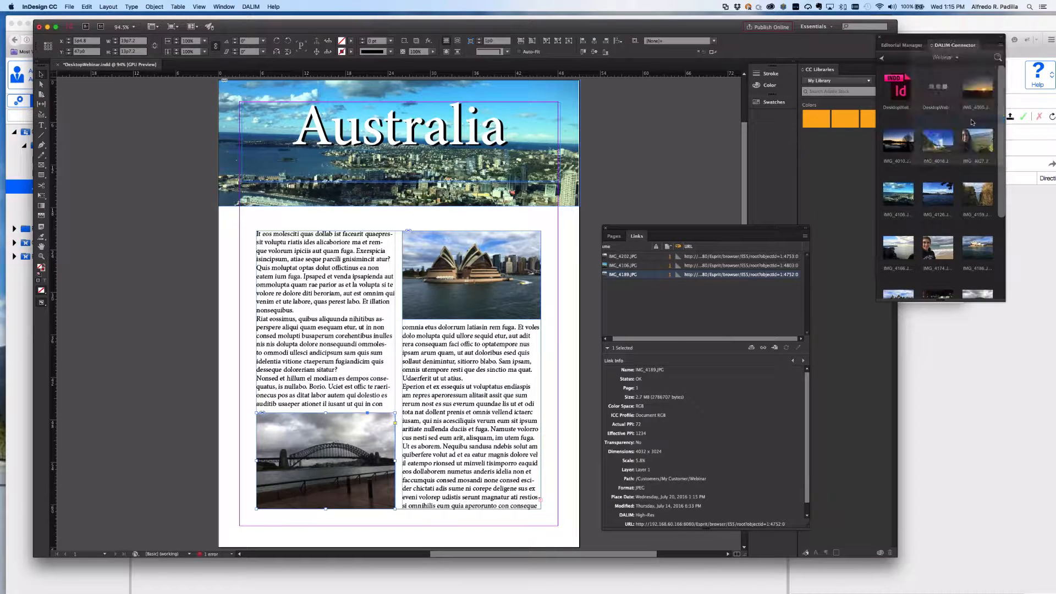
click(1001, 46)
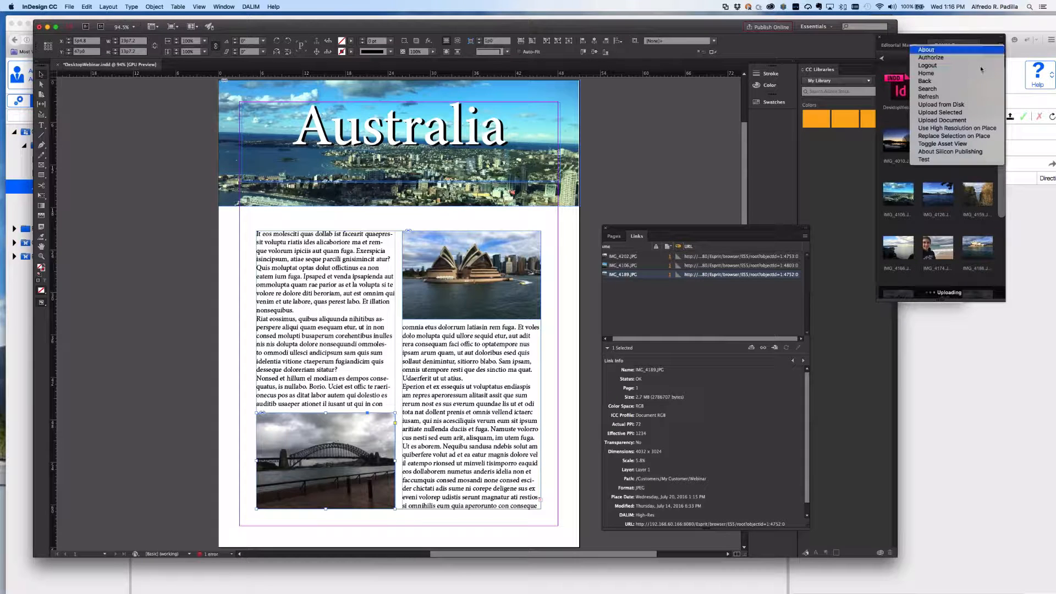
click(970, 105)
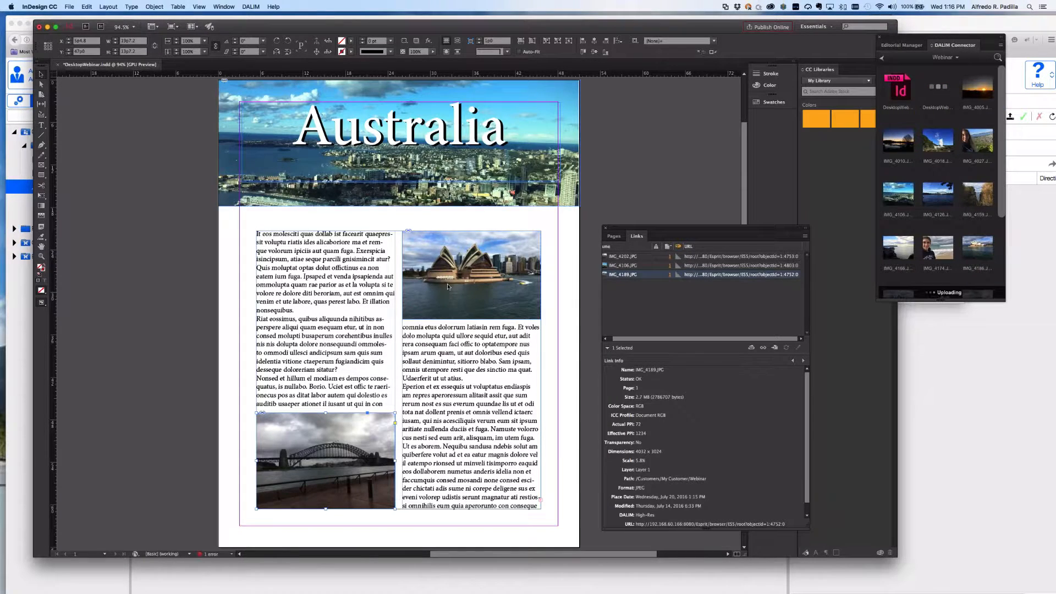
click(440, 115)
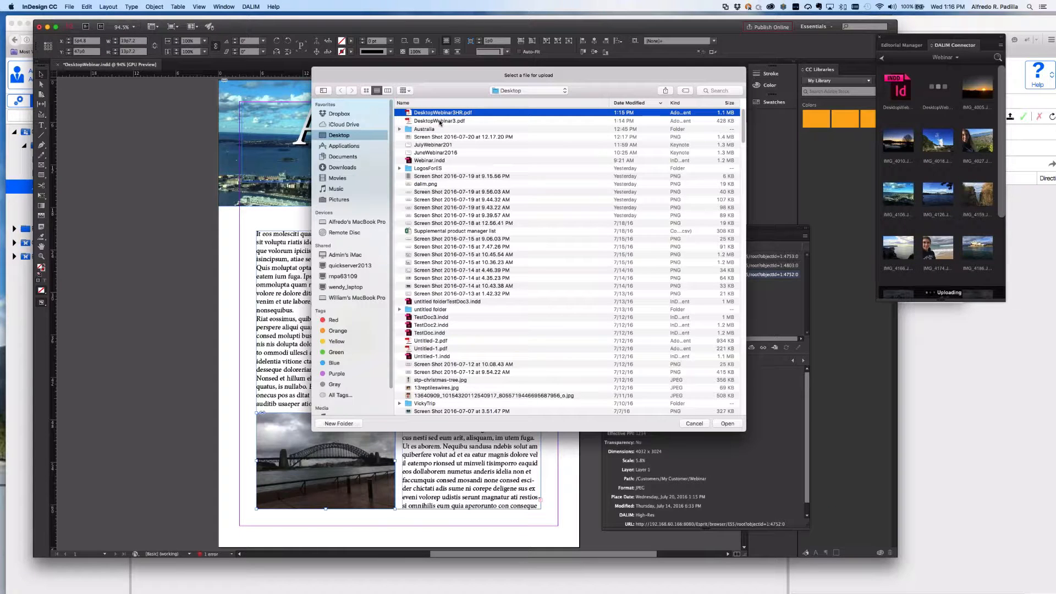
click(726, 423)
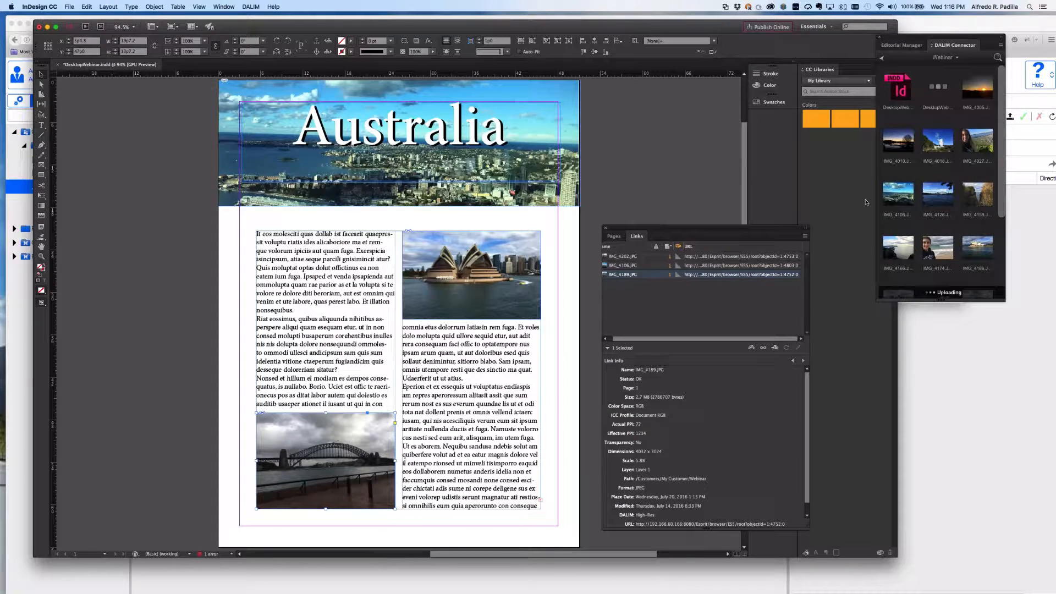
scroll(950, 211, down, 5)
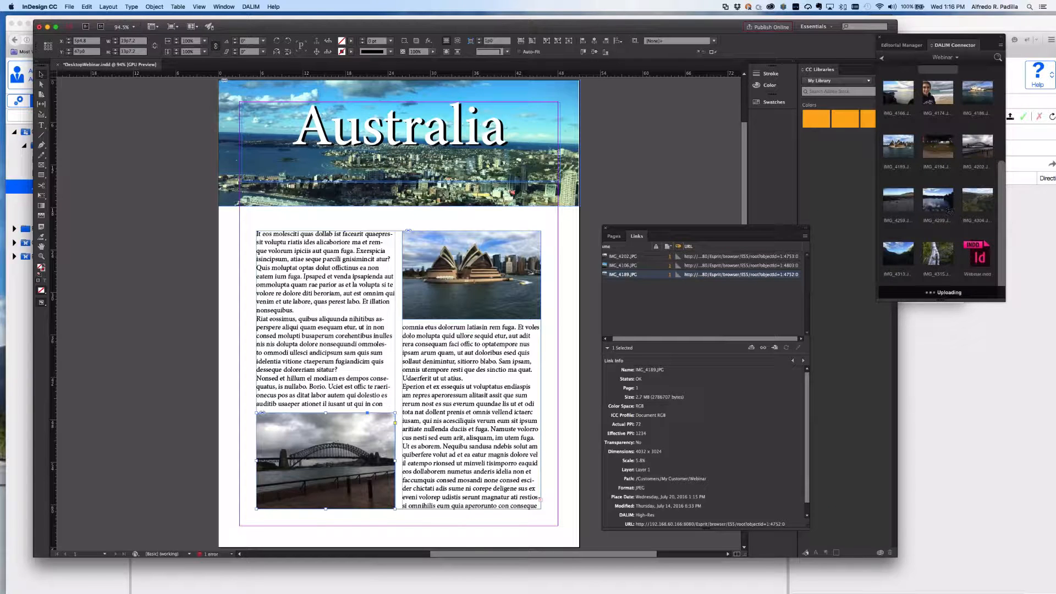
key(super+Tab)
key(Tab)
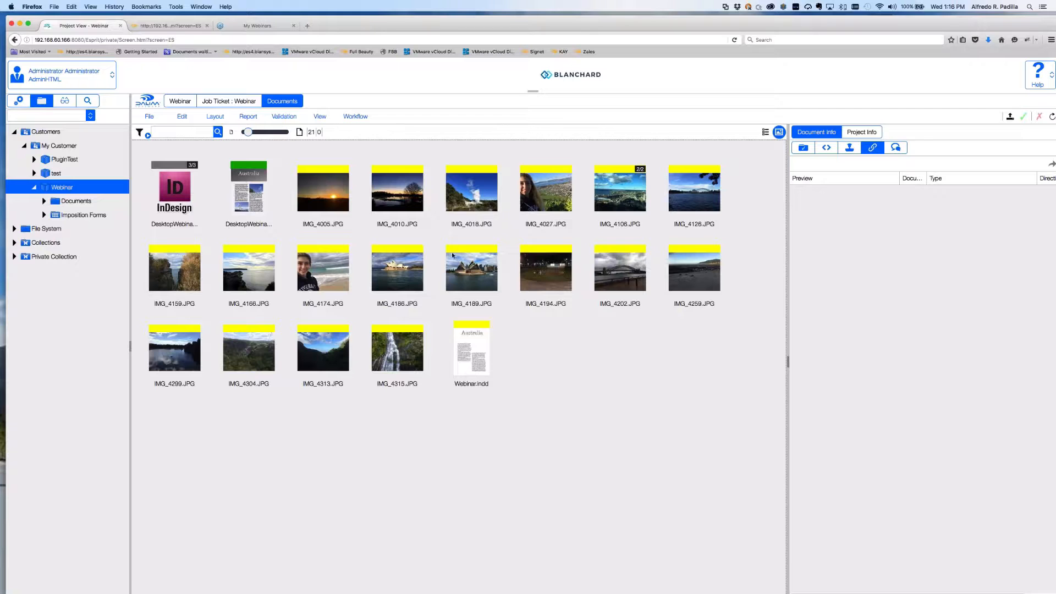
Check the refreshed DALIM Webinar grid in Firefox, then return to InDesign.
key(super+Tab)
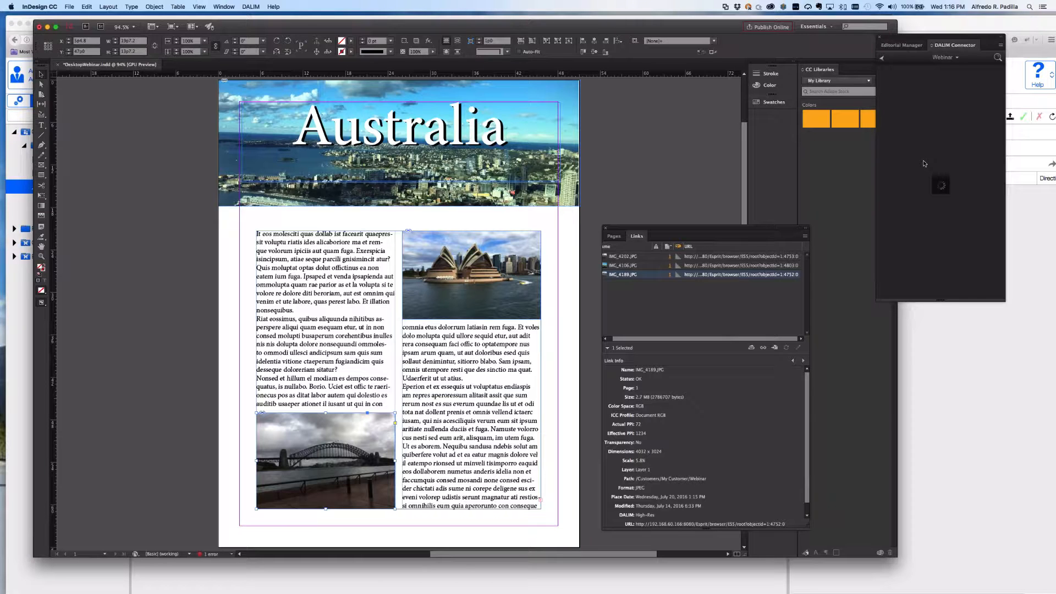
Launch Adobe Photoshop CC by searching 'photo' in Spotlight.
key(super+Tab)
click(1027, 7)
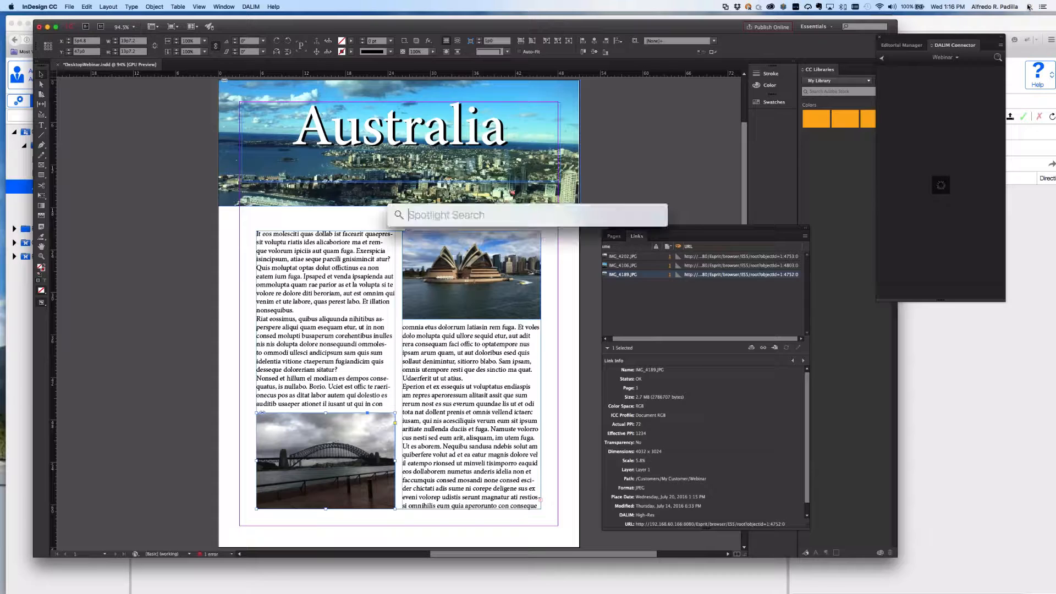
text(photo)
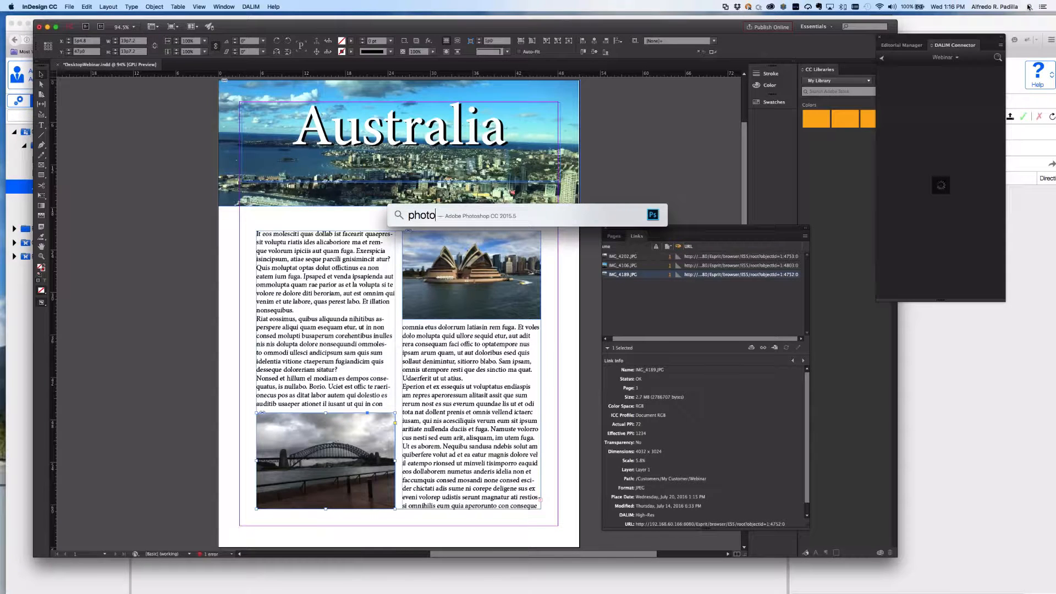
key(Return)
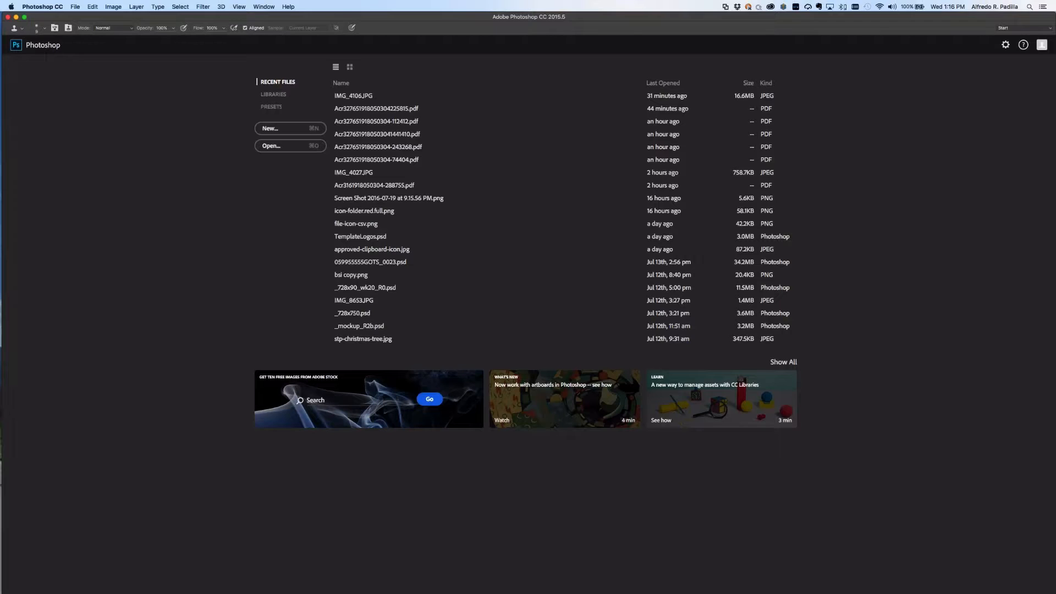
Open the DALIM Connector panel from Window > Extensions.
click(264, 7)
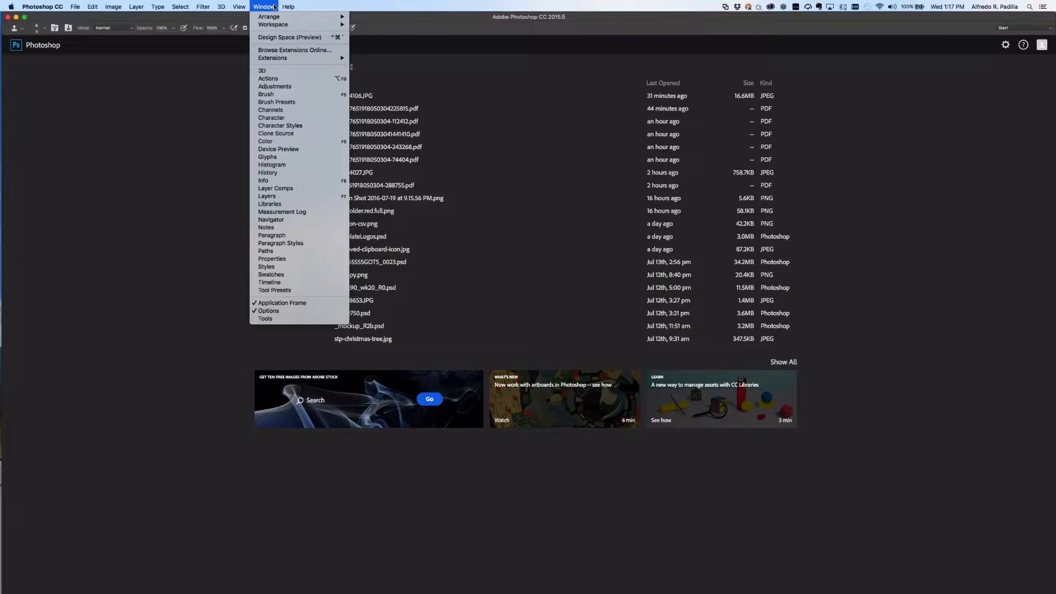
mouse_move(325, 58)
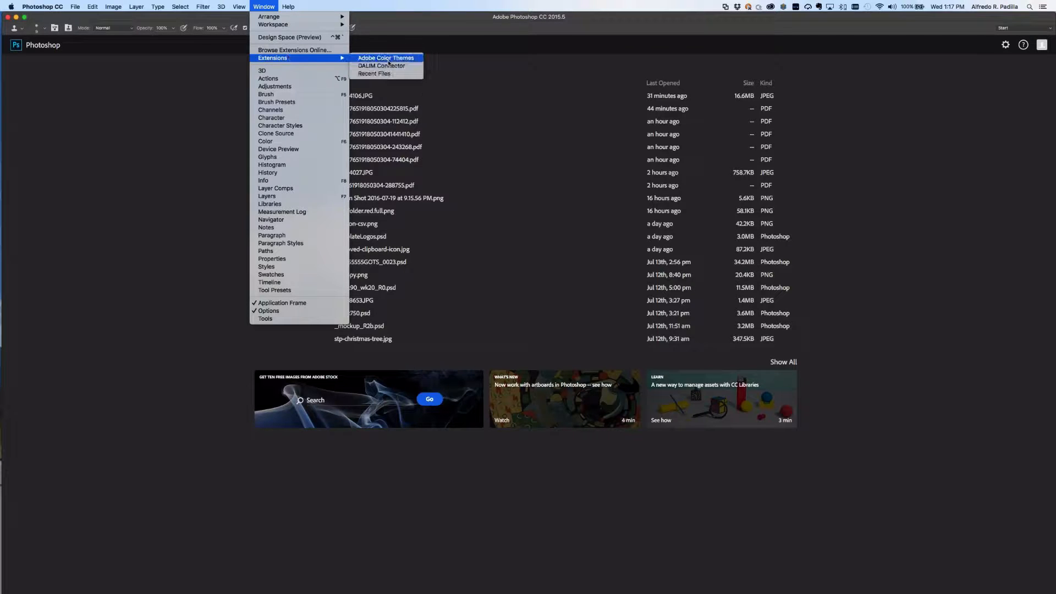
click(390, 66)
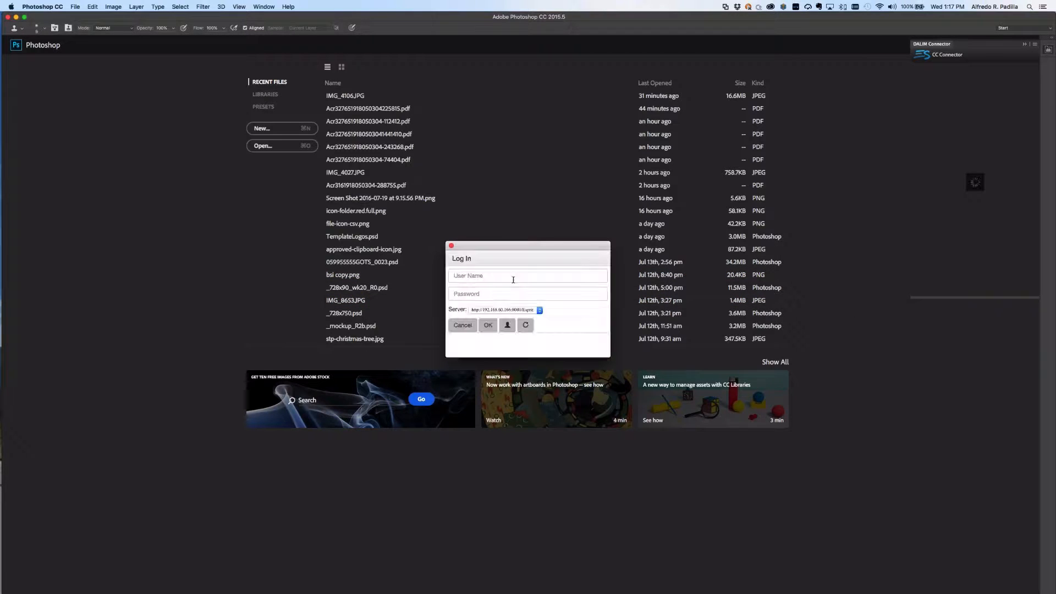
Log in to DALIM Connector with the user name and password.
click(508, 278)
text(admin)
key(Tab)
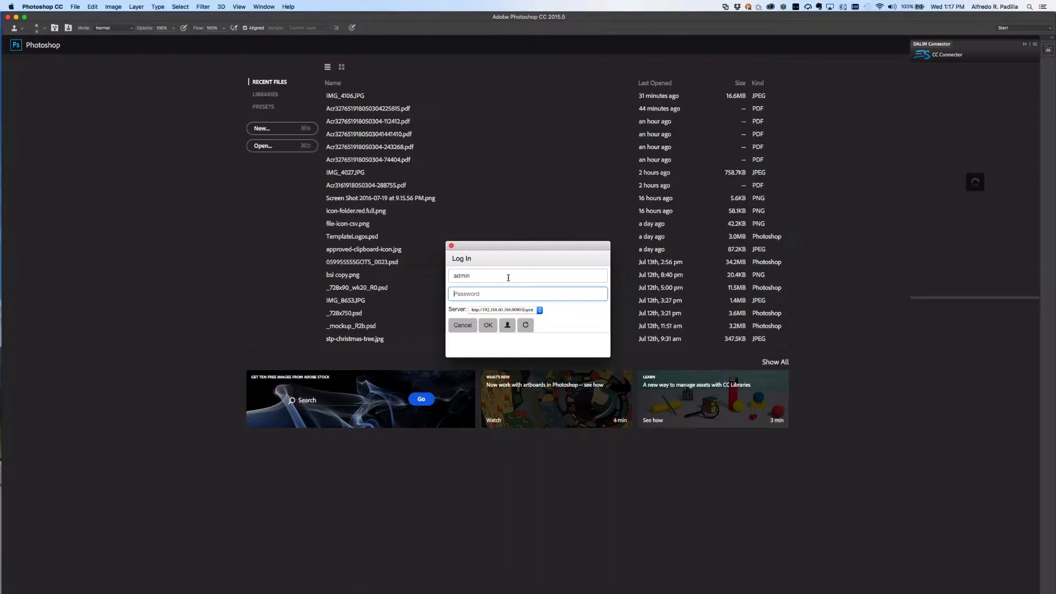
text(admin)
click(486, 325)
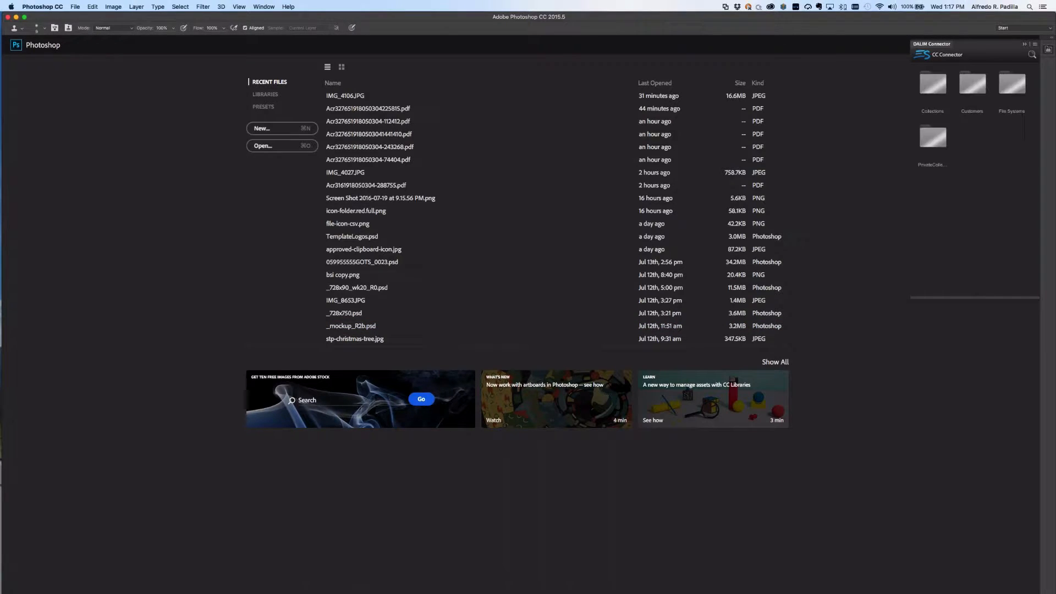
Browse DALIM Connector to Customers > My Customer > Webinar and open IMG_4027 in Photoshop.
double_click(973, 83)
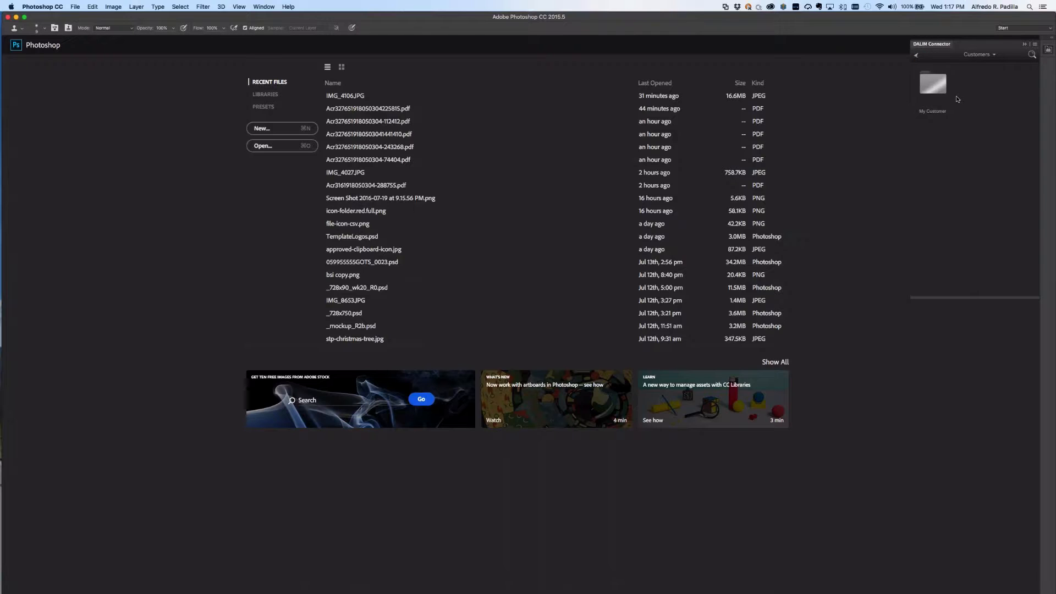
double_click(938, 86)
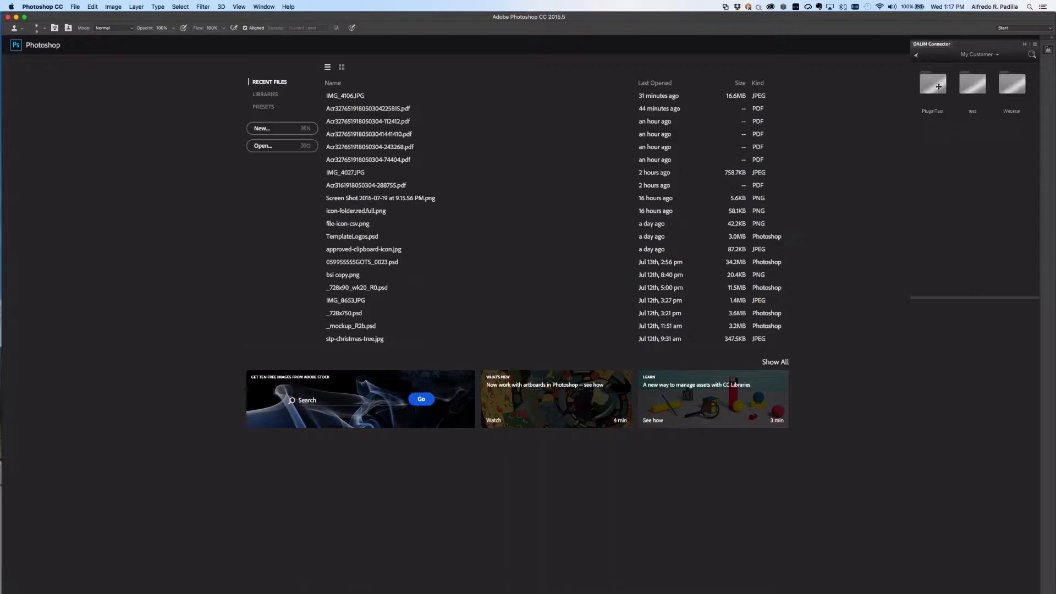
double_click(1004, 92)
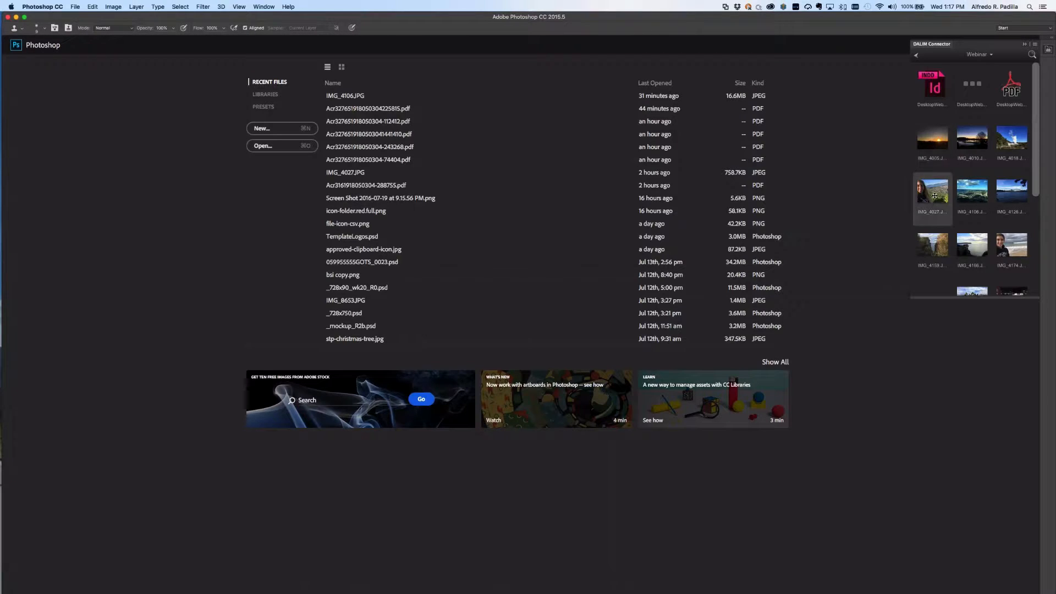
double_click(938, 193)
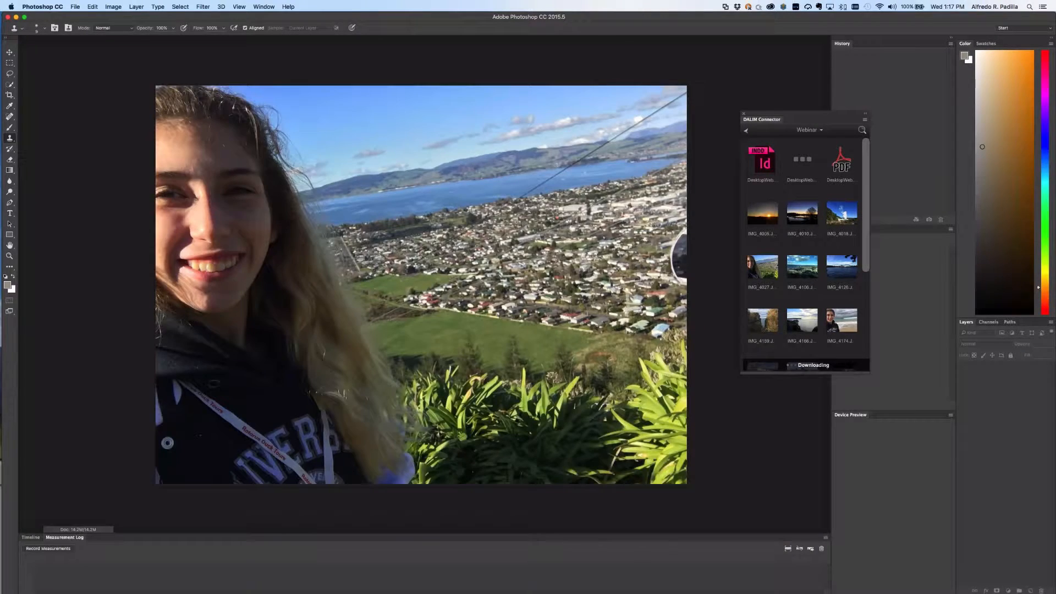
key(super+Tab)
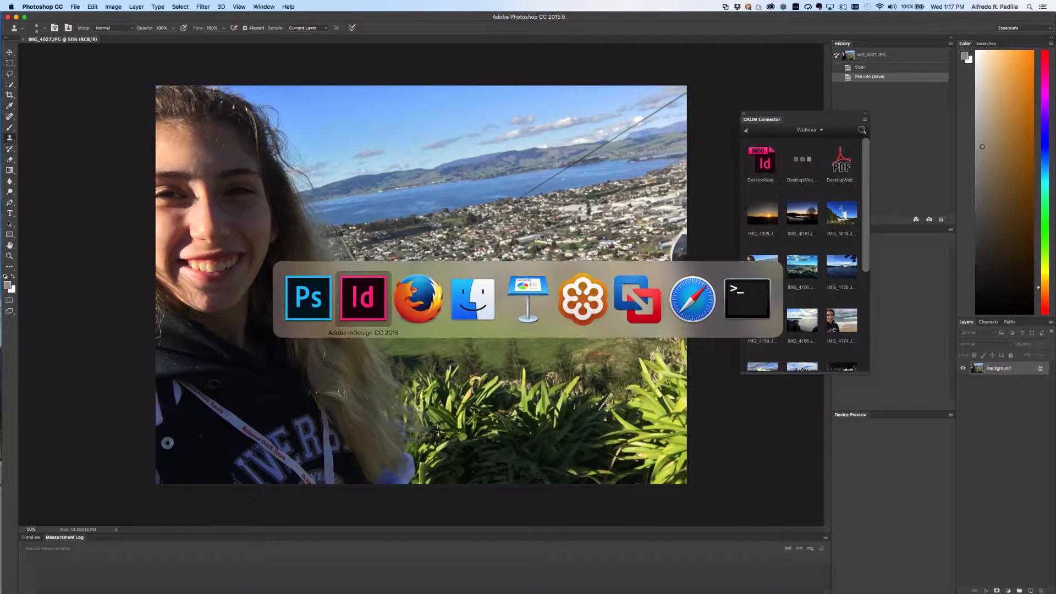
key(super+Tab)
key(super+Tab)
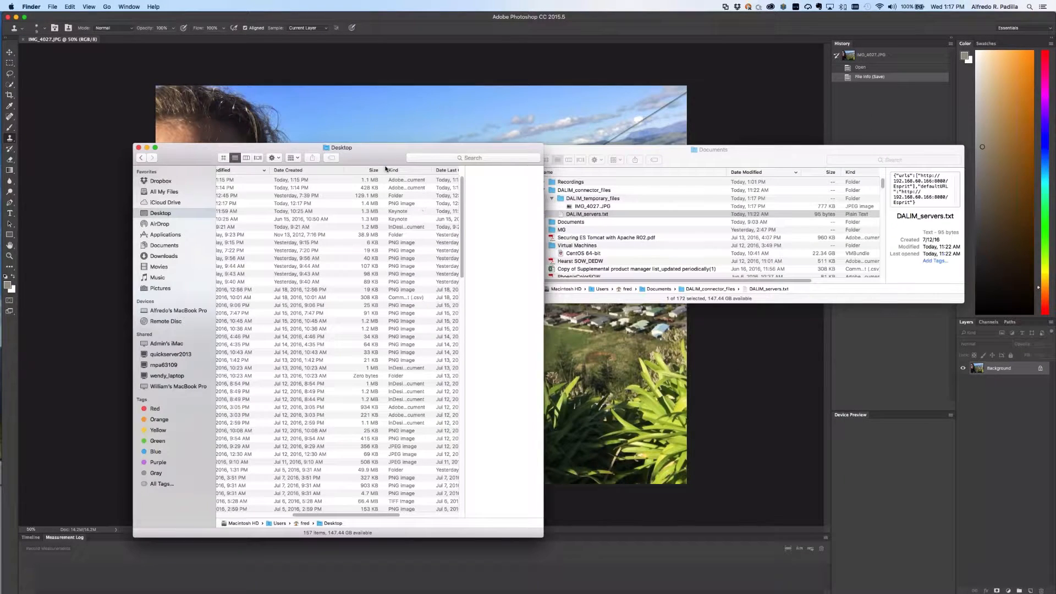
click(587, 155)
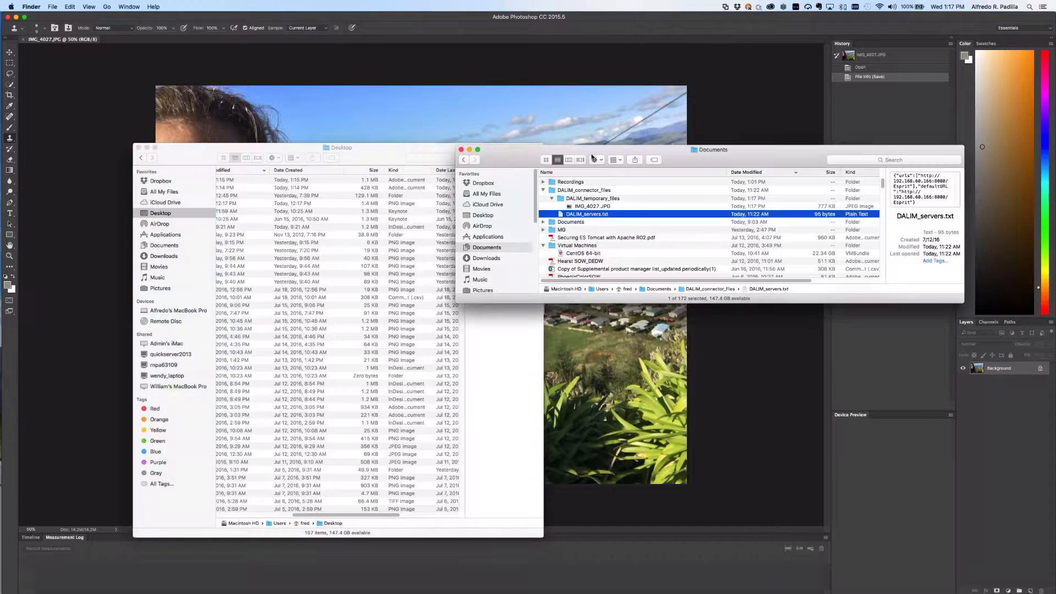
click(597, 159)
click(522, 155)
drag(521, 155, 359, 152)
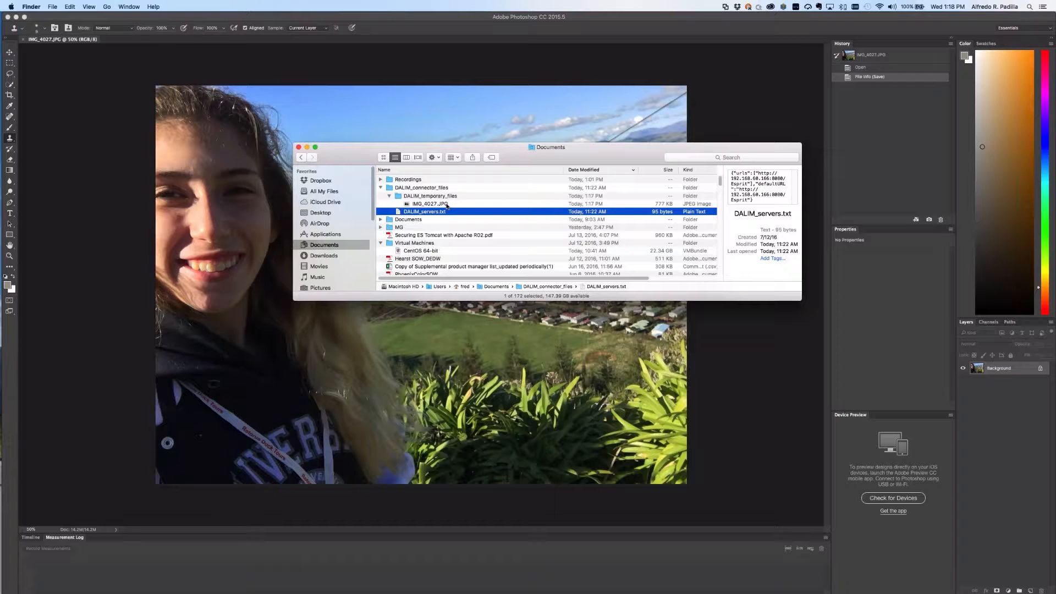
Back in Photoshop, upload the open IMG_4027 photo to DALIM via the connector menu.
key(super+Tab)
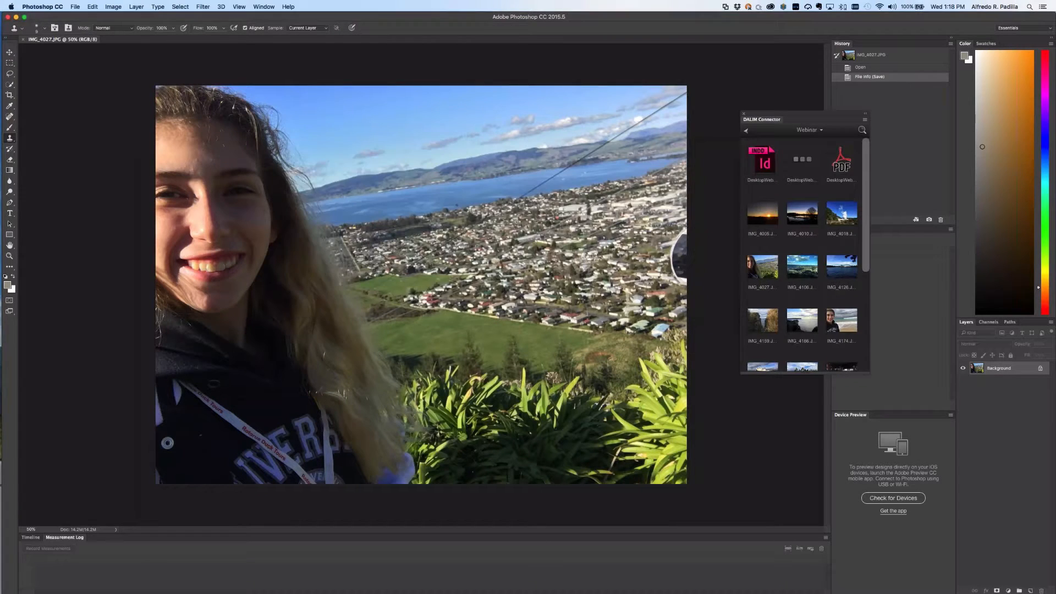
click(865, 119)
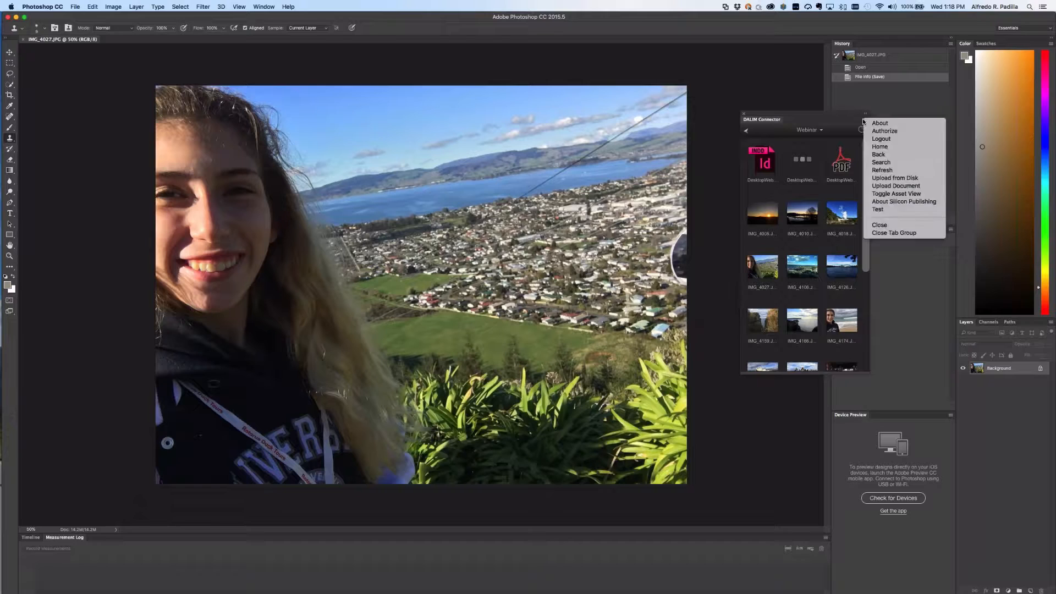
click(883, 186)
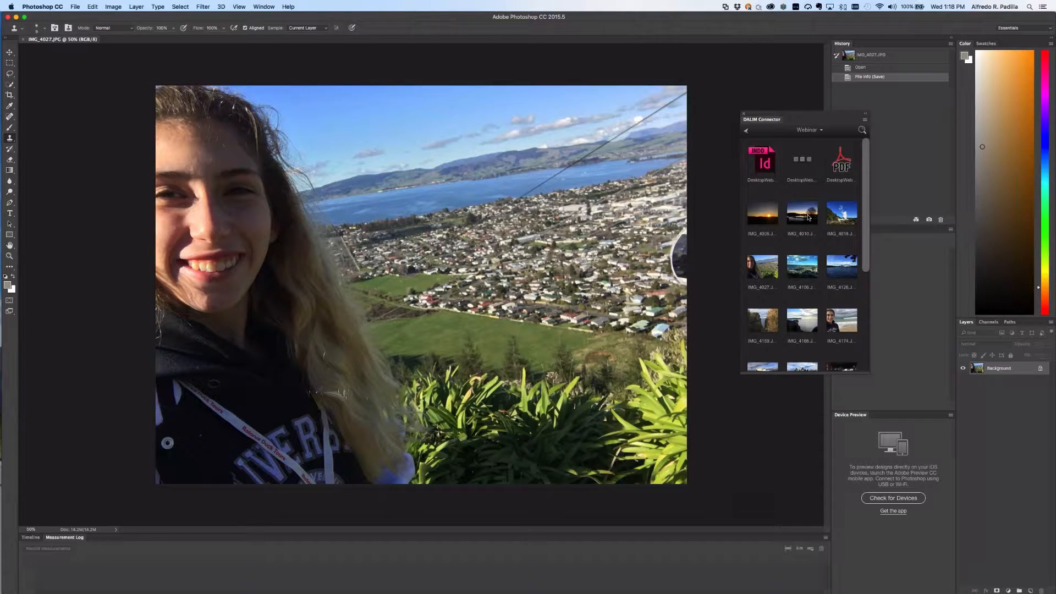
Move the DALIM Connector panel from the Webinar folder up to the top-level folders.
click(865, 119)
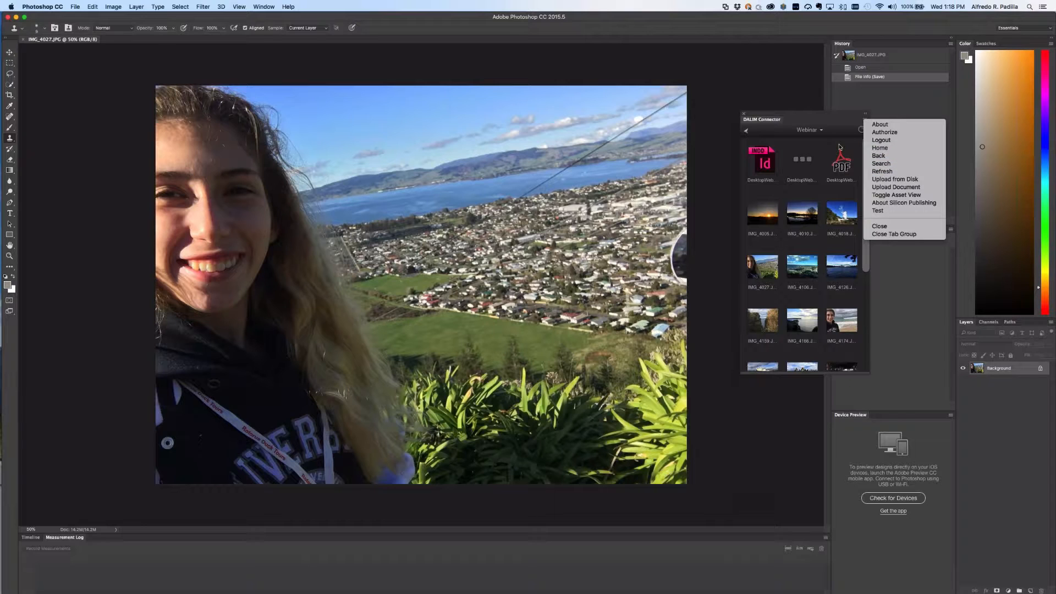
click(809, 133)
click(809, 133)
click(770, 142)
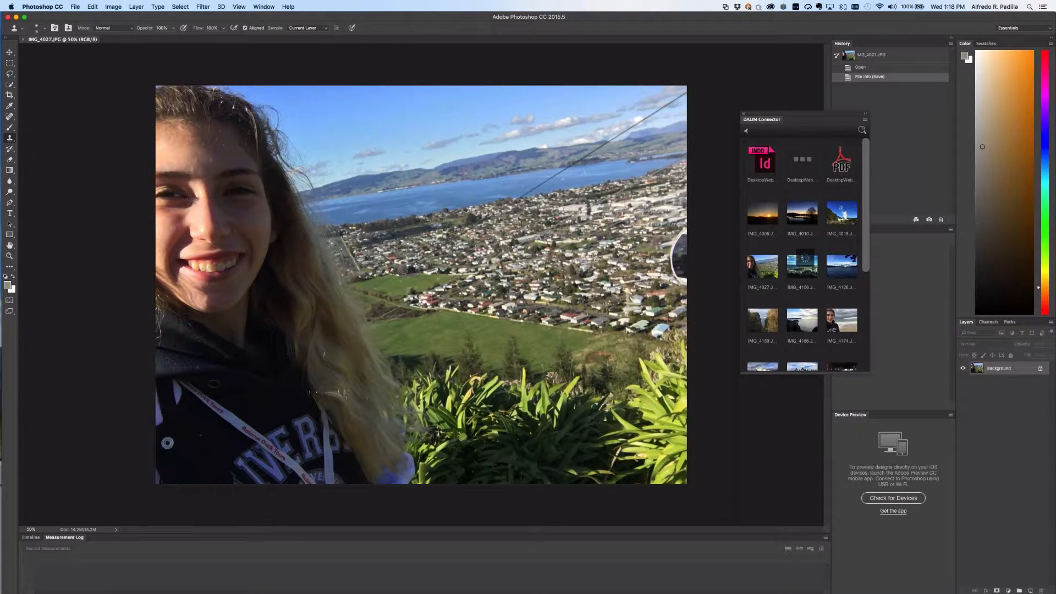
Search the DALIM assets for 'Australia' from Photoshop's connector panel.
click(862, 130)
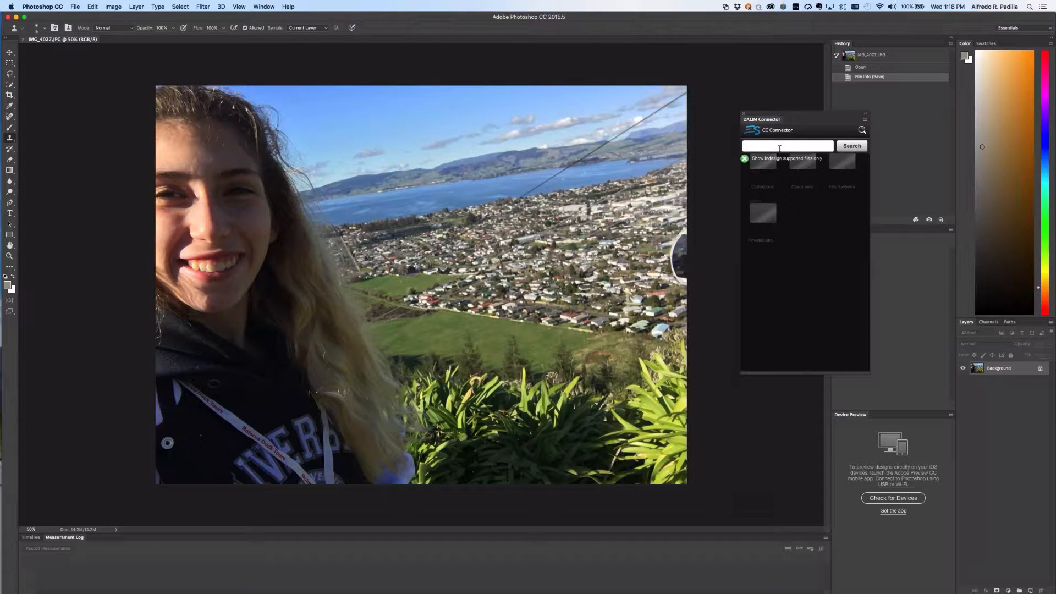
text(Australia)
key(Return)
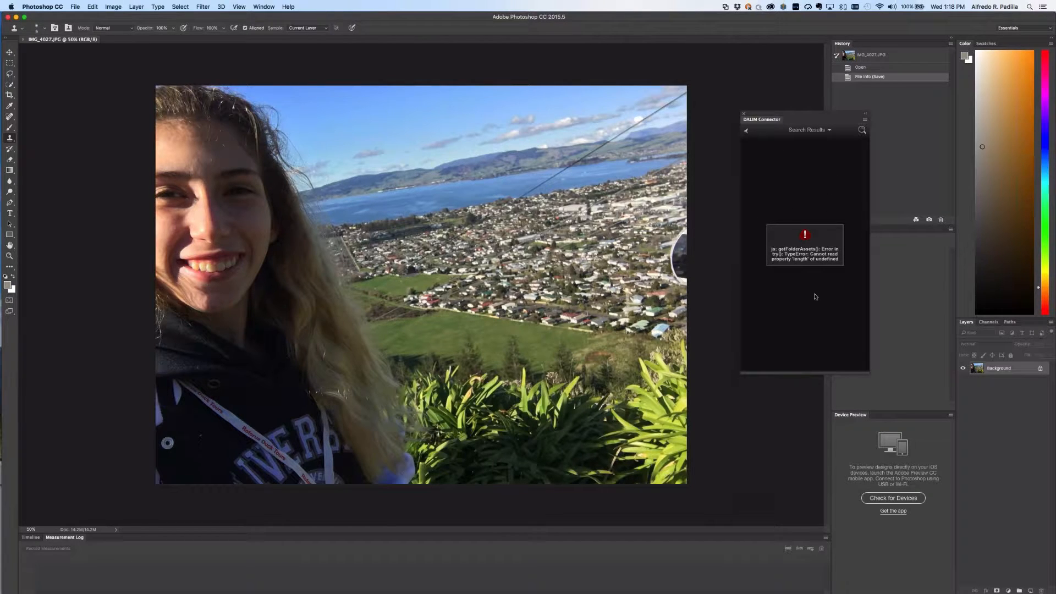
key(super+Tab)
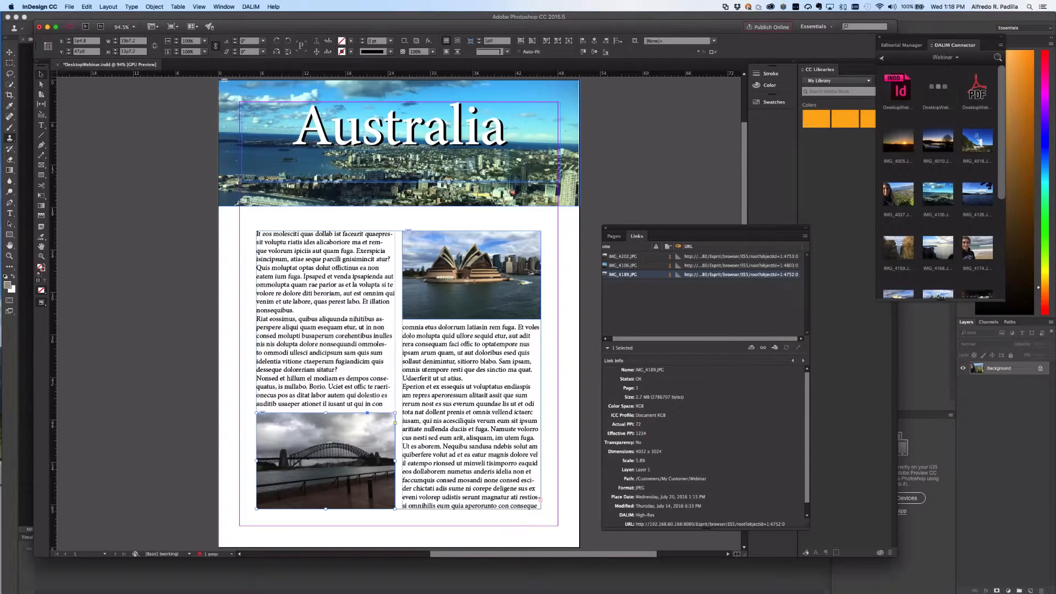
Return InDesign's DALIM Connector to Home and search for 'Australia'.
click(1001, 46)
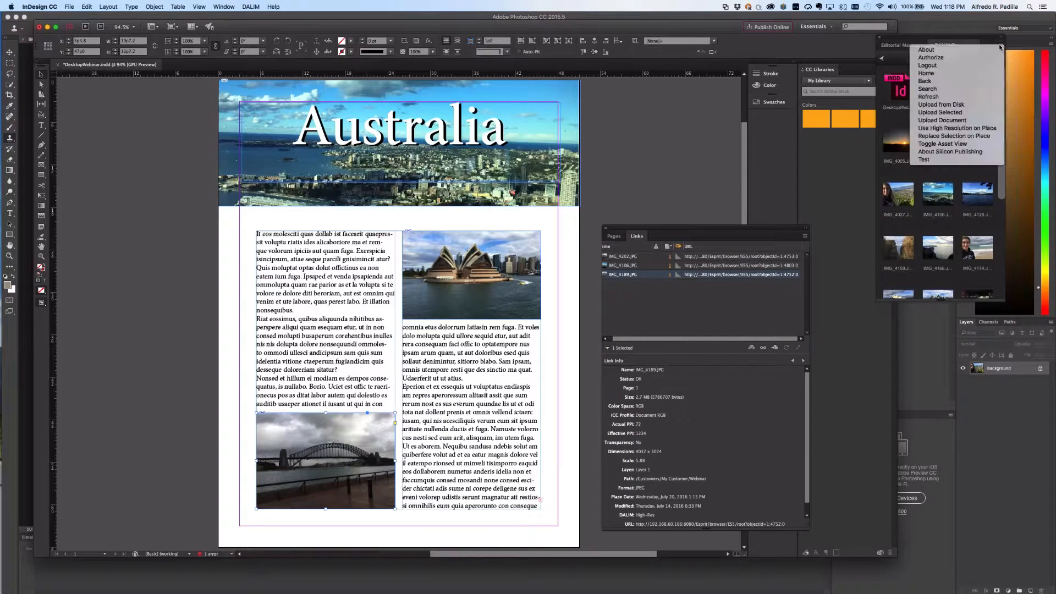
click(971, 76)
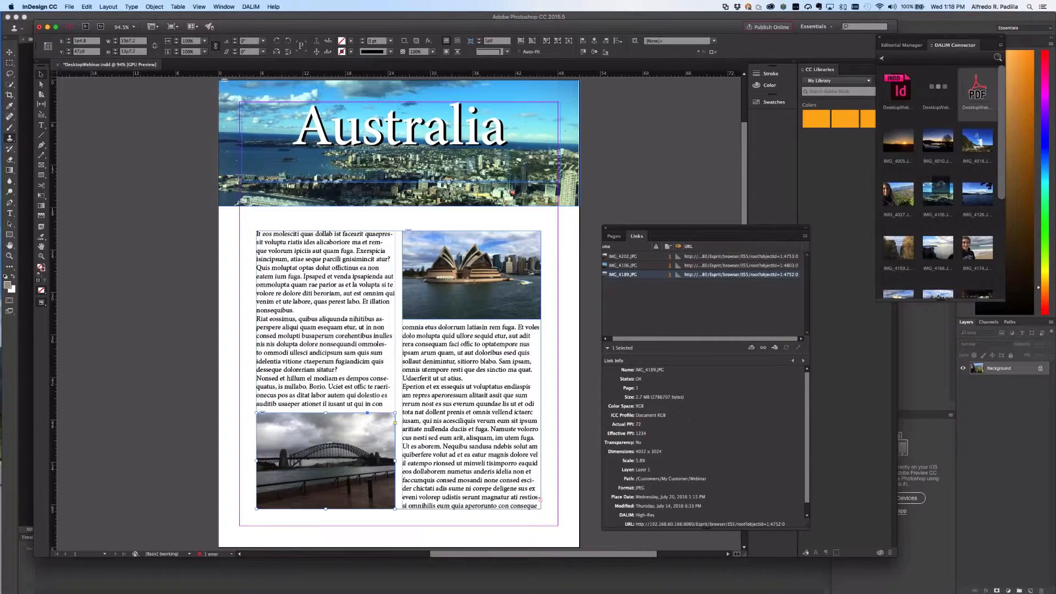
click(998, 57)
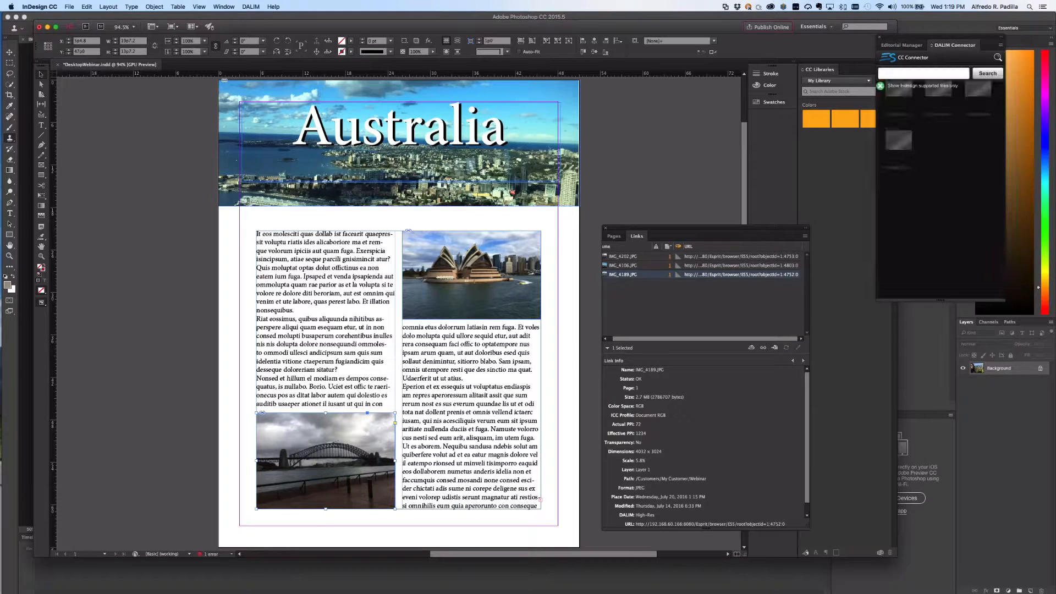
text(Australia)
key(Return)
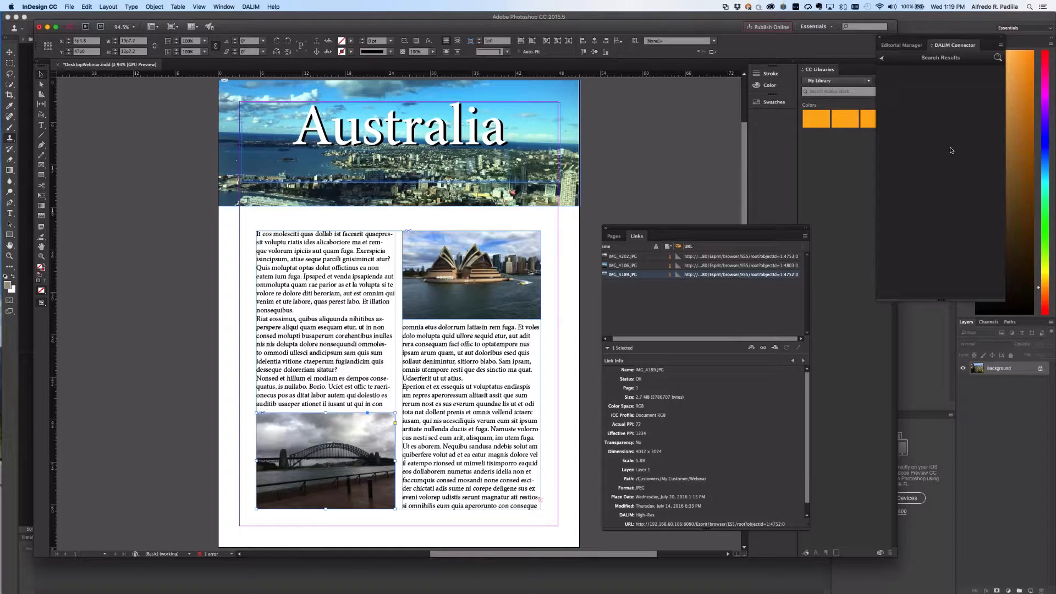
Run a second DALIM asset search for 'Sydney'.
click(997, 57)
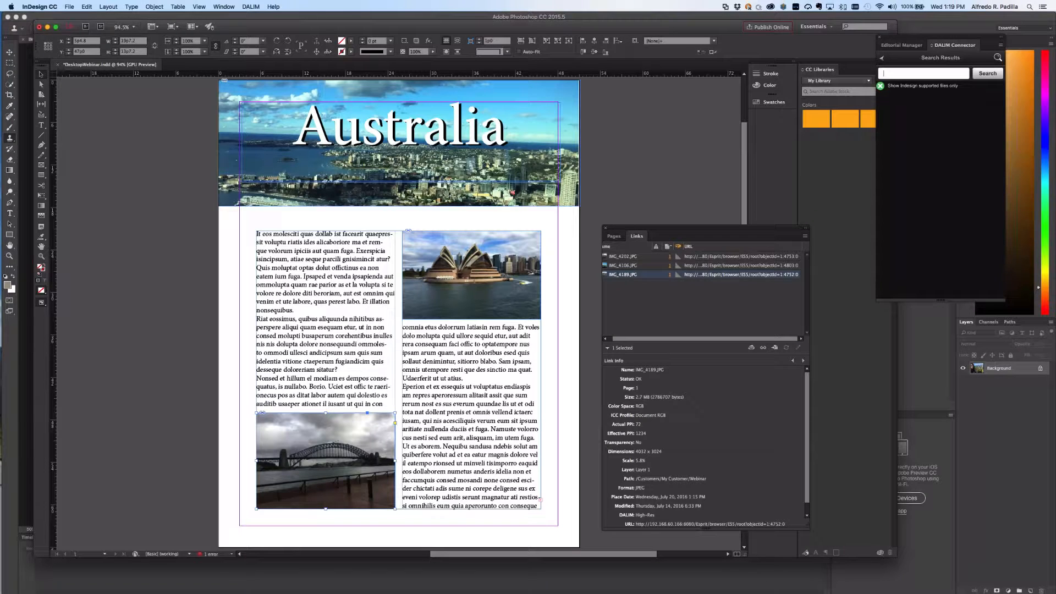
text(Sydney)
key(Return)
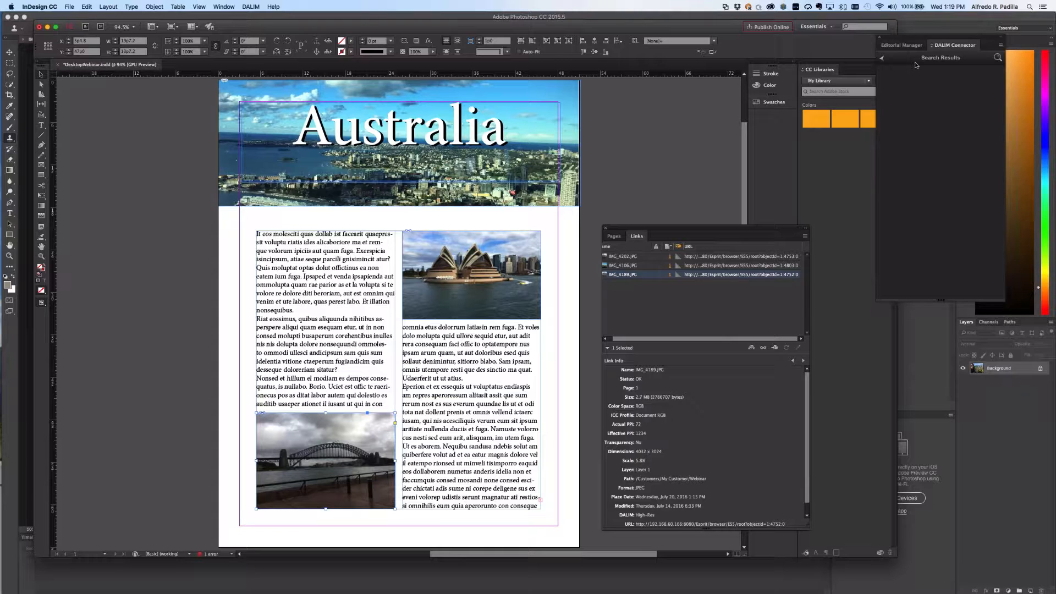
click(882, 59)
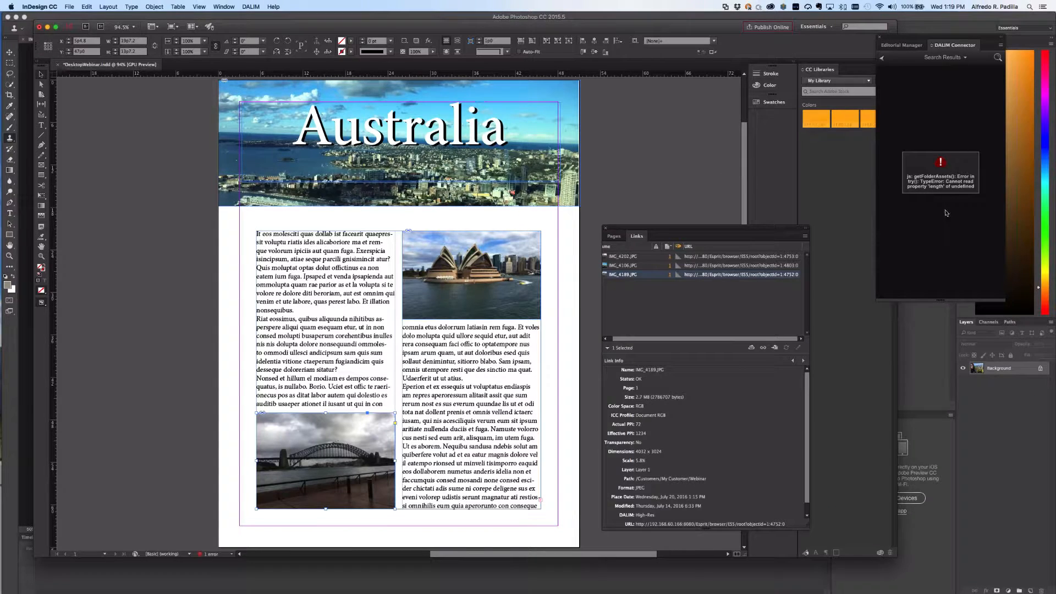
Close the InDesign document without saving, quit Photoshop, and bring Safari forward.
key(super+w)
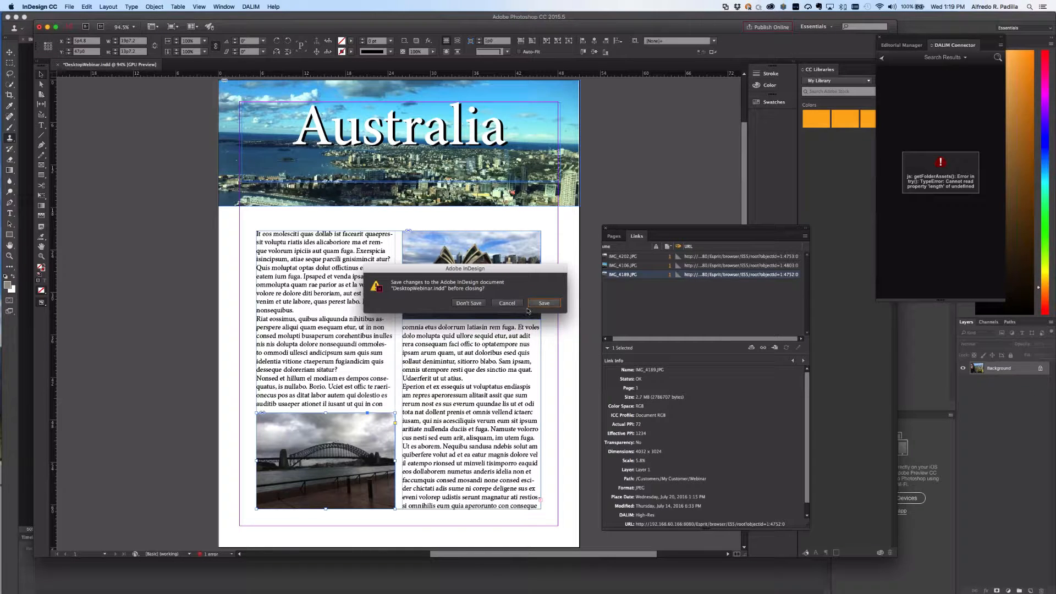
click(465, 305)
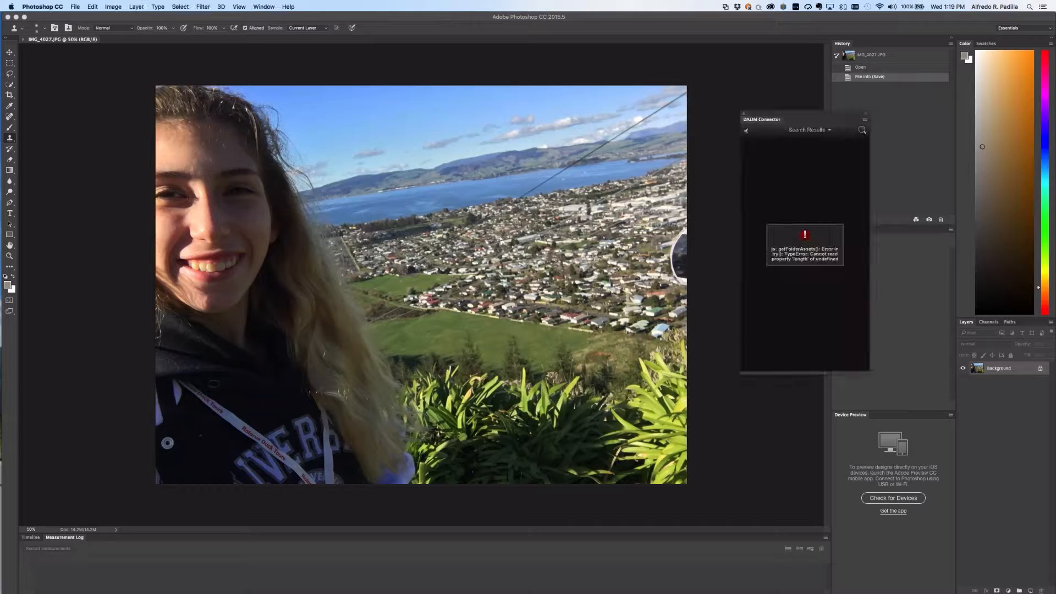
key(super+q)
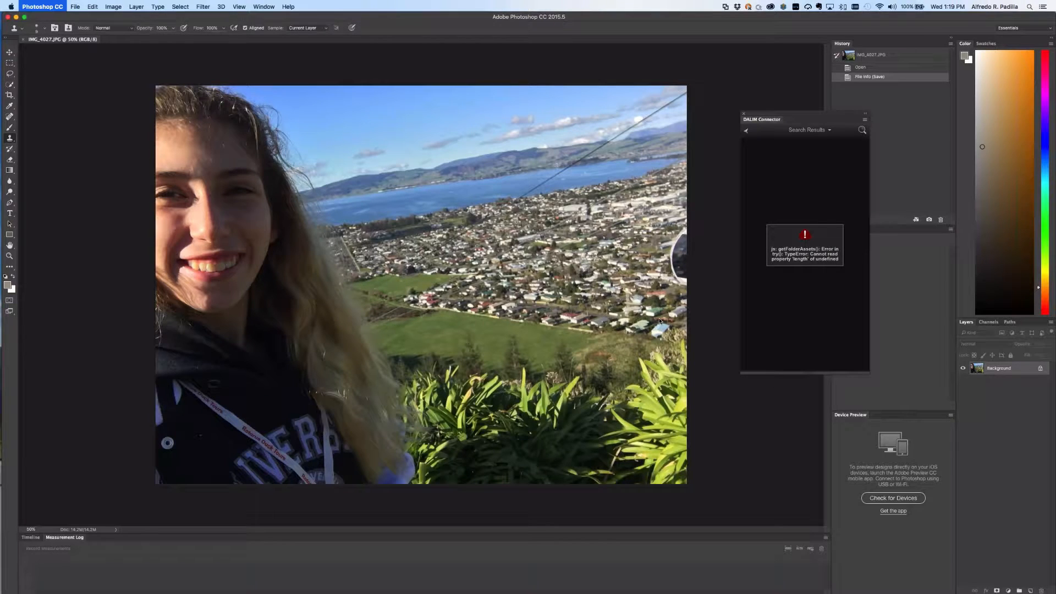
key(super+Tab)
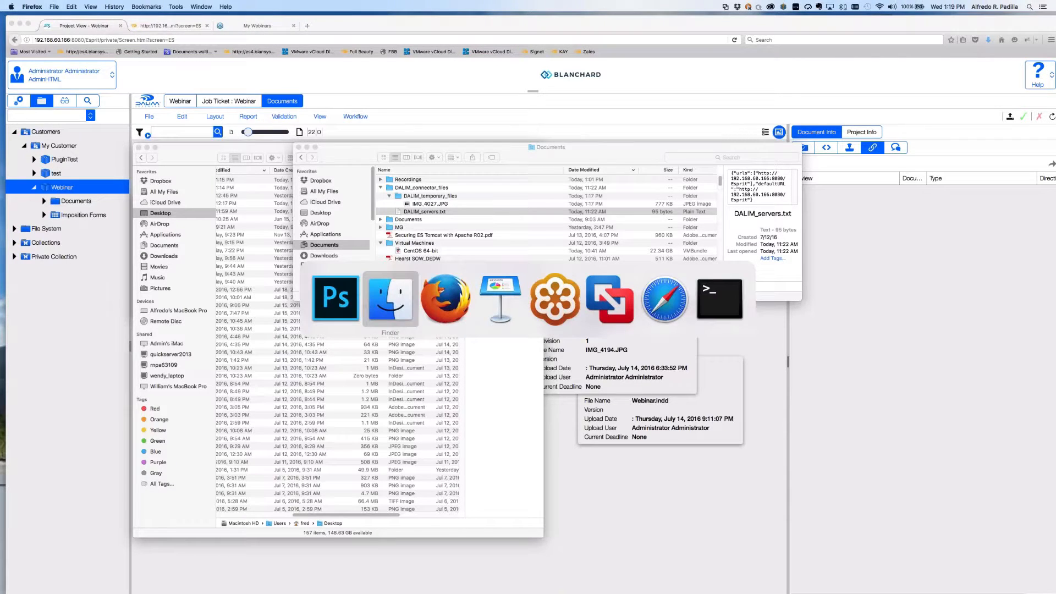
key(super+Tab)
key(super+Tab)
key(super+Tab)
key(super+Tab)
key(super+Tab)
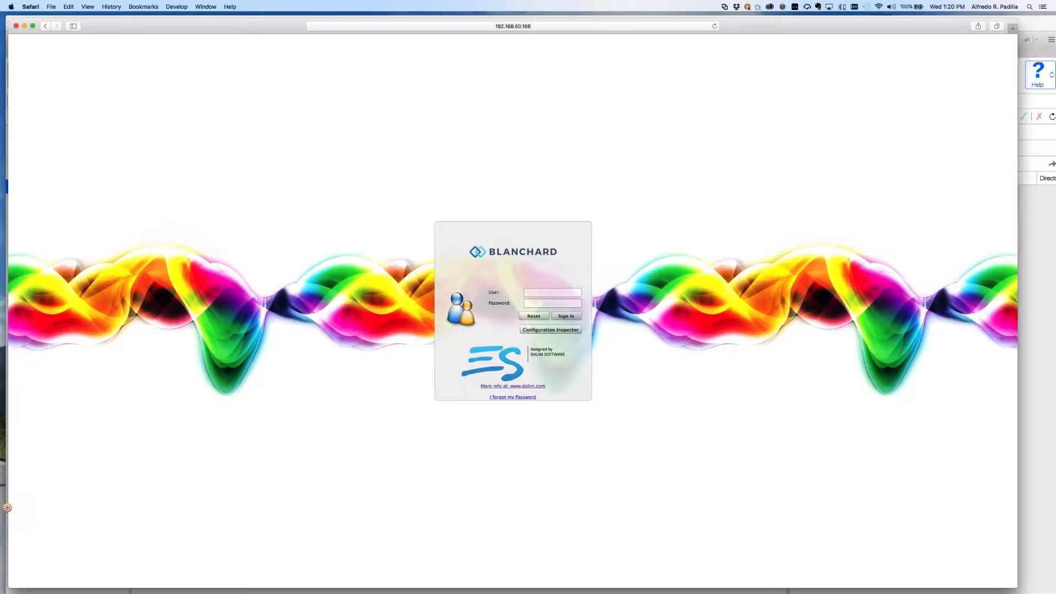
Sign in with the saved webinar login, dismiss the system-unavailable error, and return to Firefox.
click(542, 292)
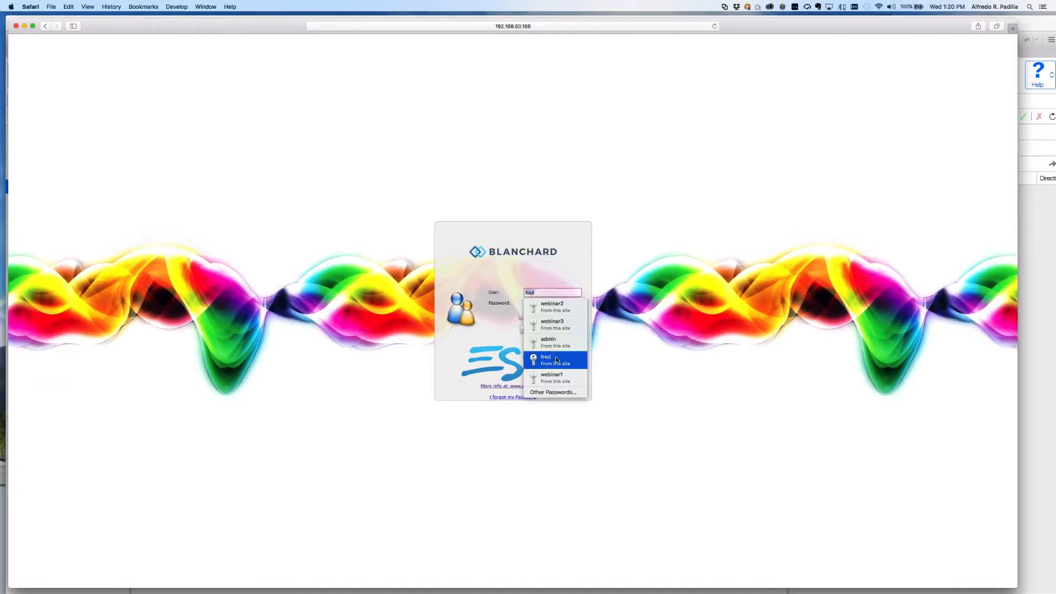
click(556, 375)
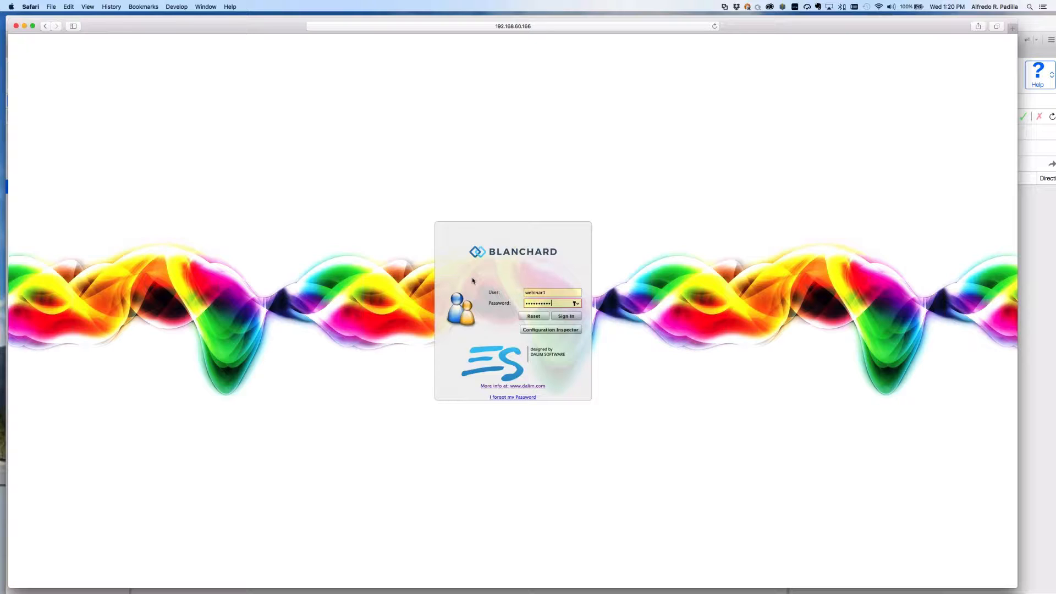
click(569, 317)
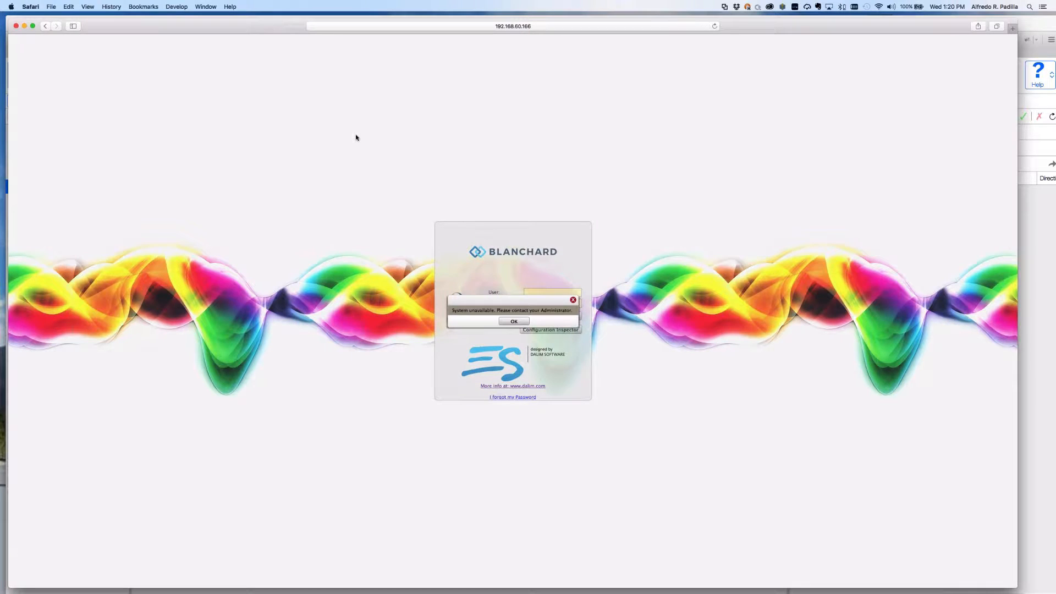
key(Return)
key(super+Tab)
key(super+Tab)
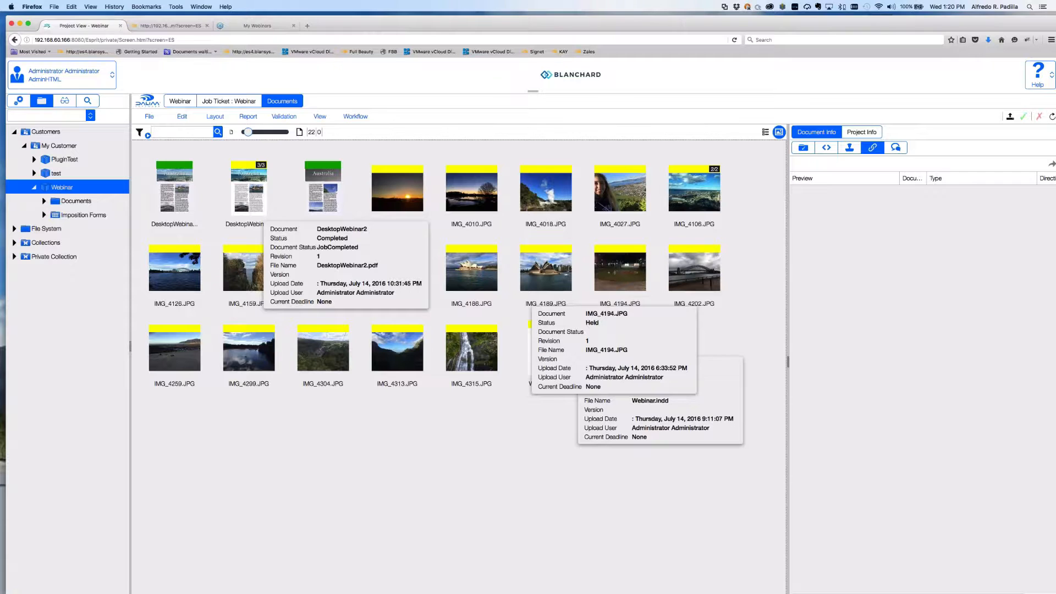
In System Tools > User Monitoring, select user sessions 2–4 and sign them out.
click(18, 101)
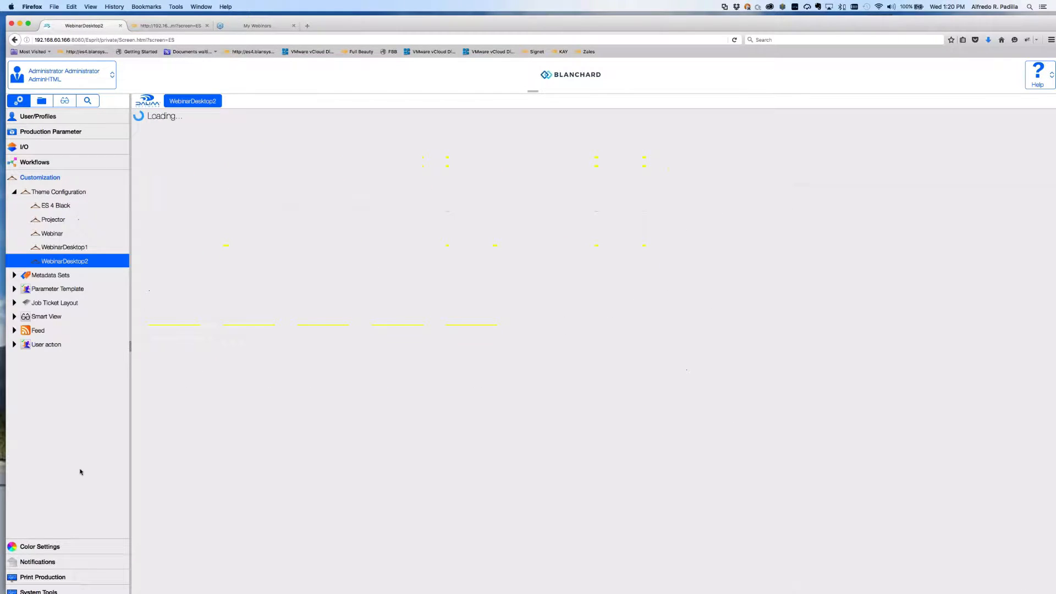
click(38, 591)
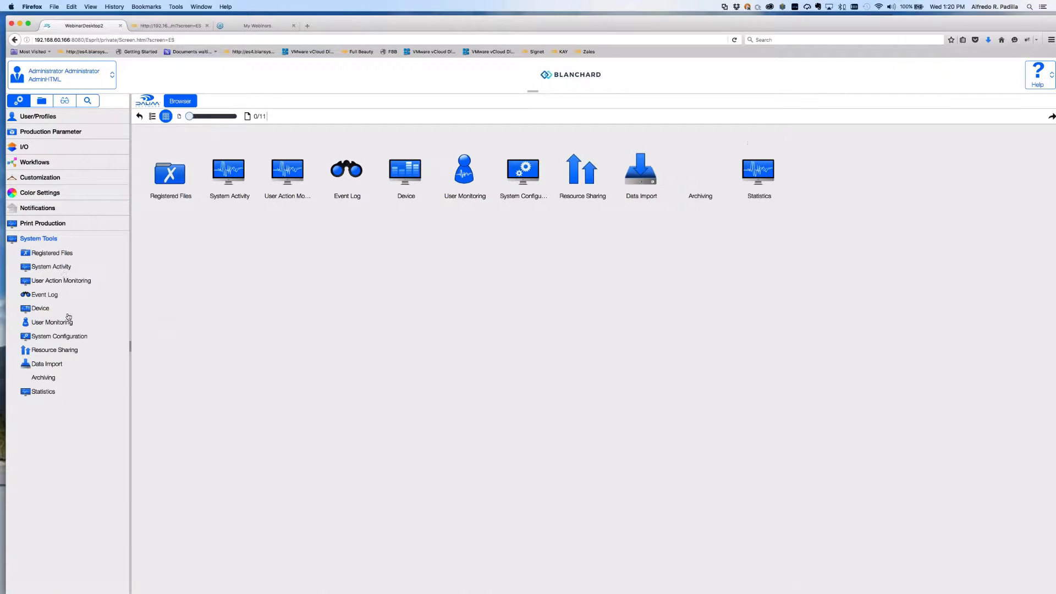
click(68, 319)
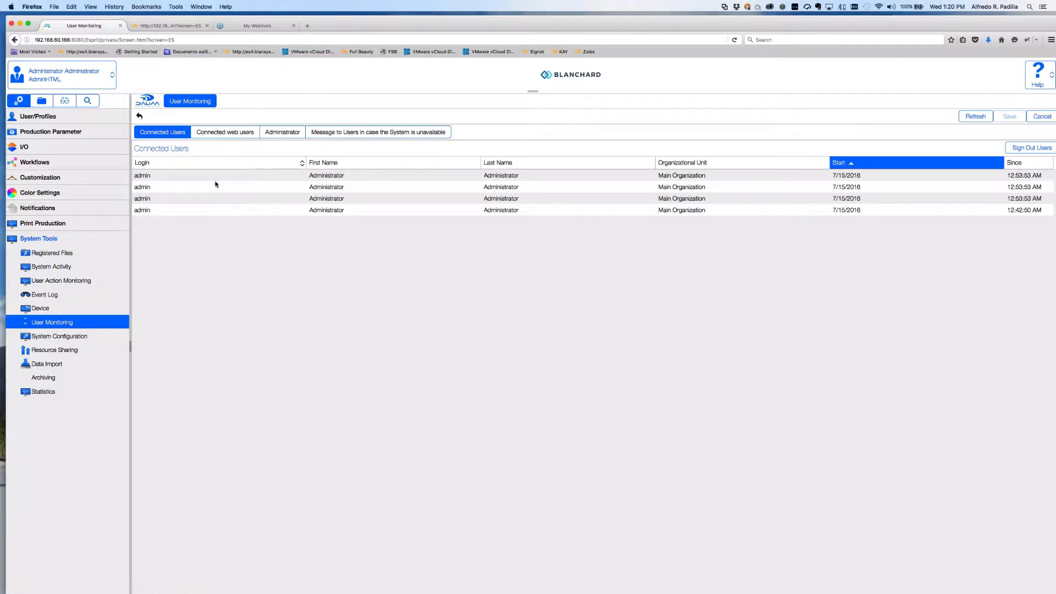
click(252, 177)
shift+click(266, 212)
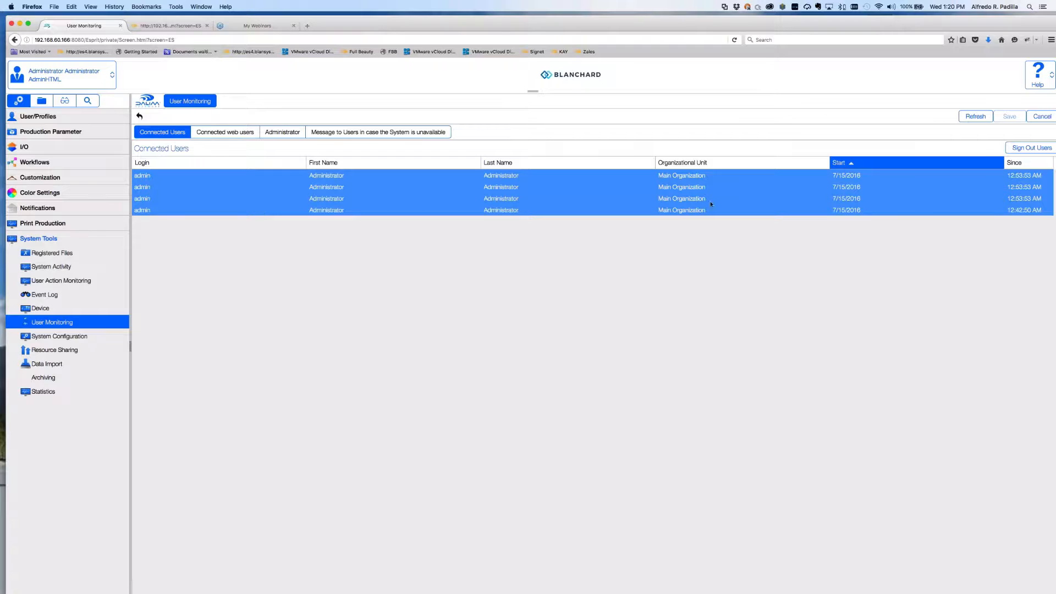
click(210, 186)
shift+click(214, 212)
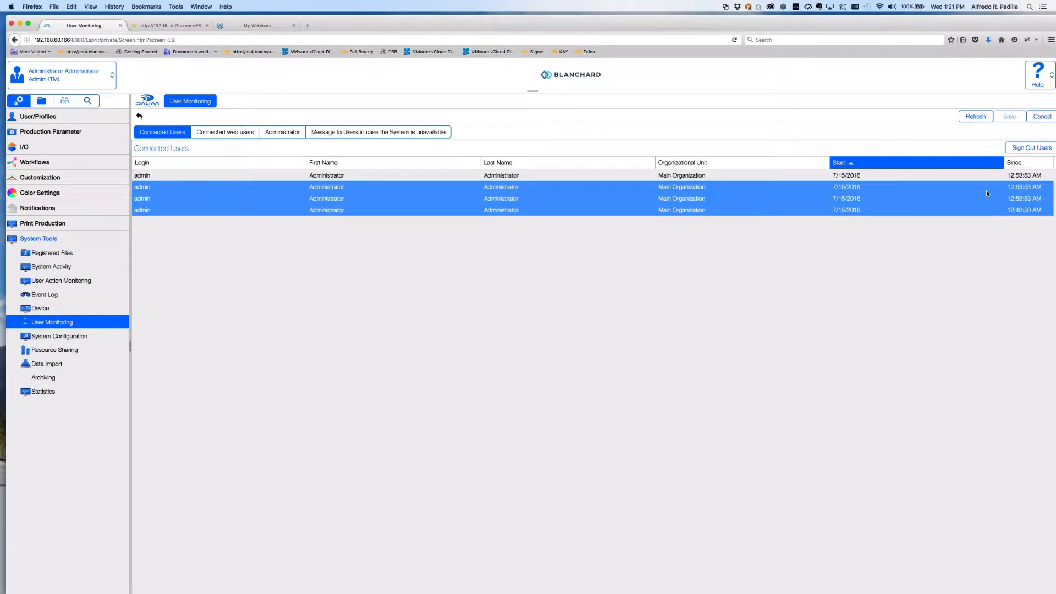
click(1031, 149)
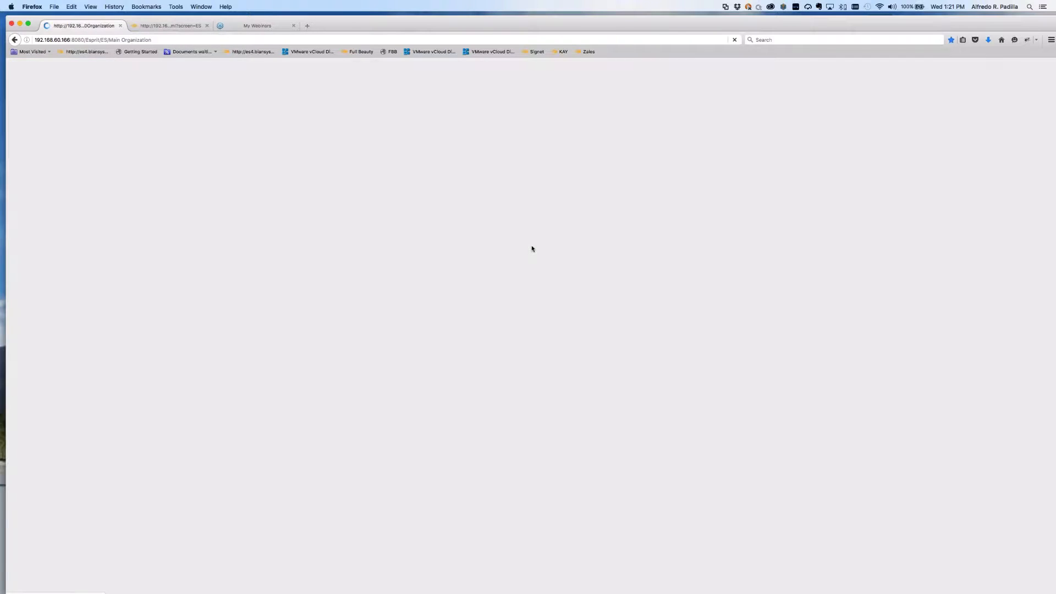
Sign back in as admin with the administrator password.
key(shift+Tab)
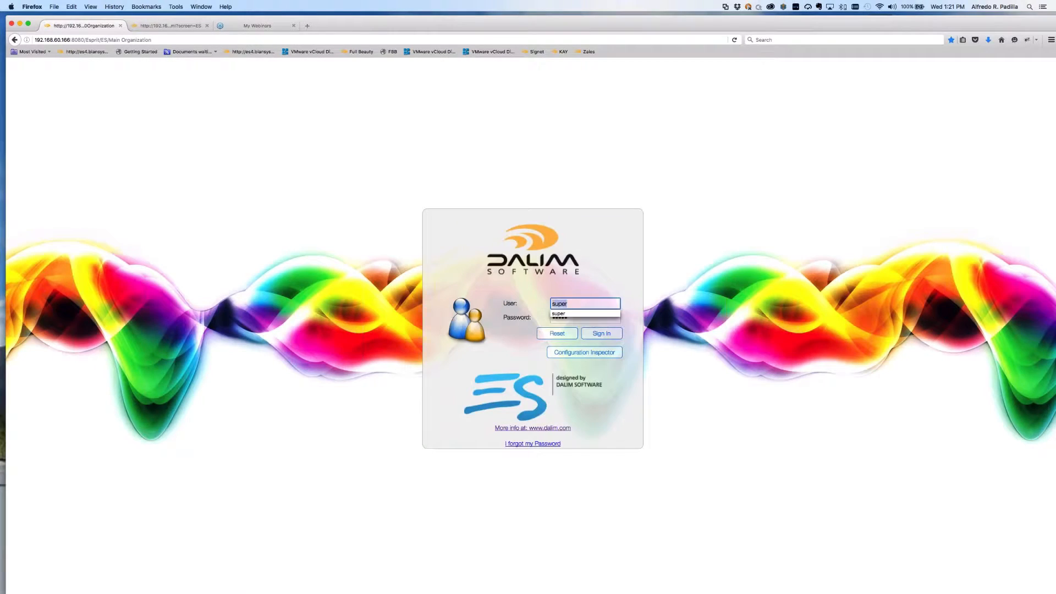
text(admin)
key(Tab)
text(•••••)
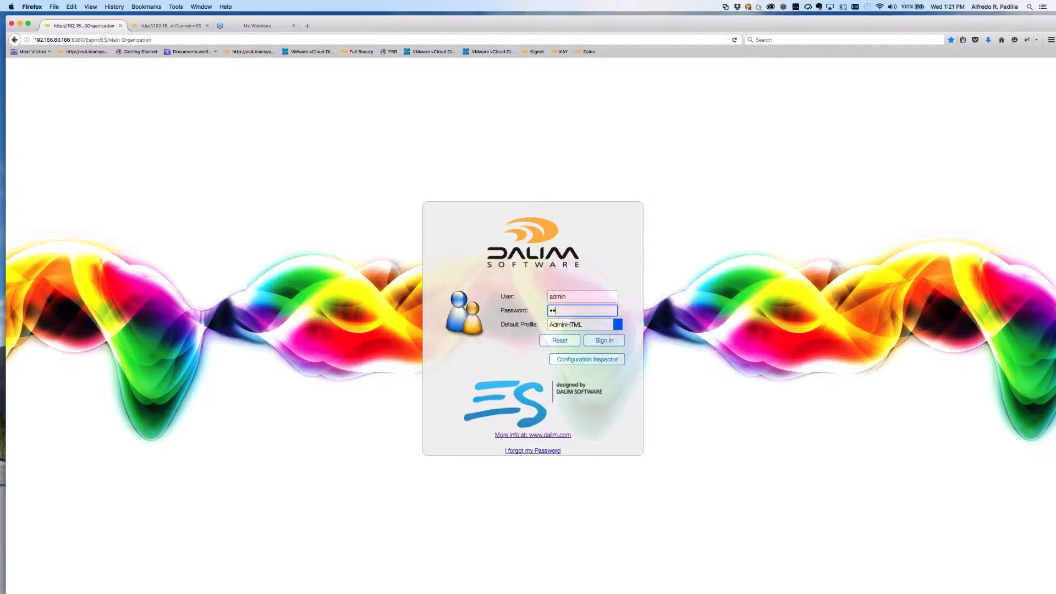
key(Return)
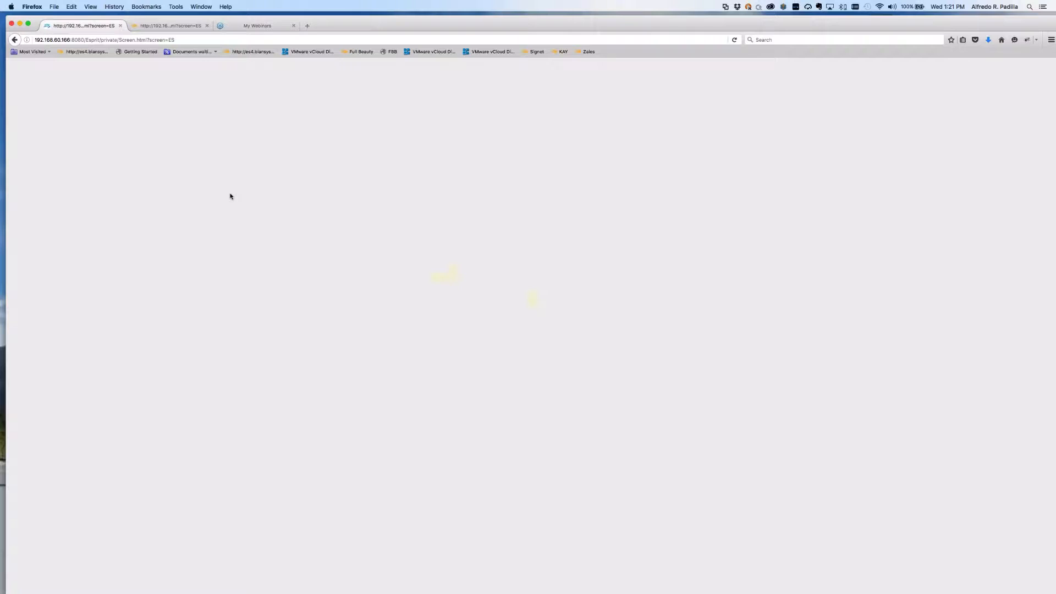
key(super+Tab)
Type 'we' in the user name field and sign in with the suggested saved webinar login.
click(533, 295)
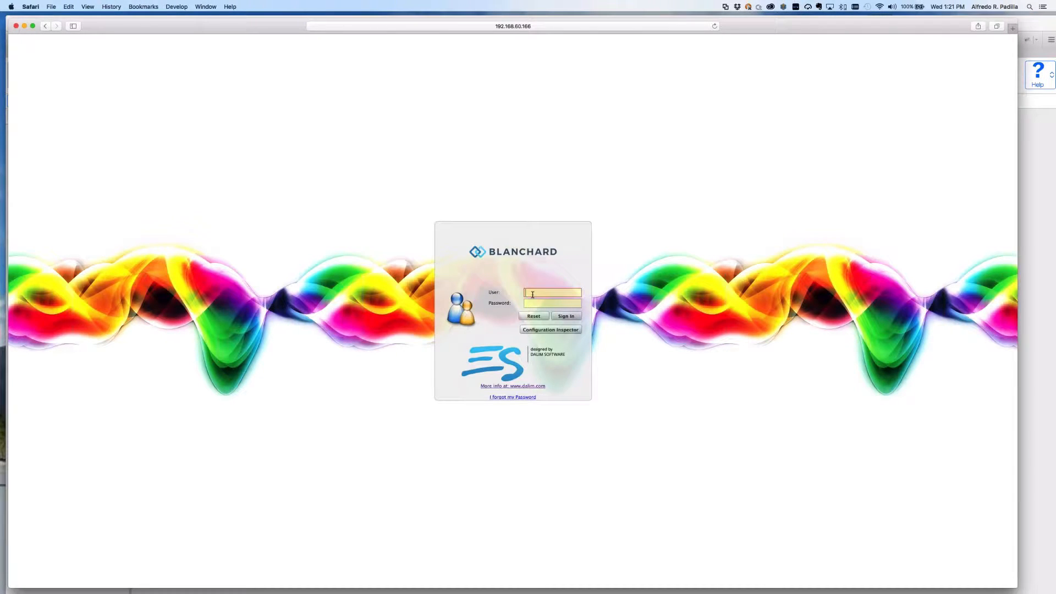
text(w)
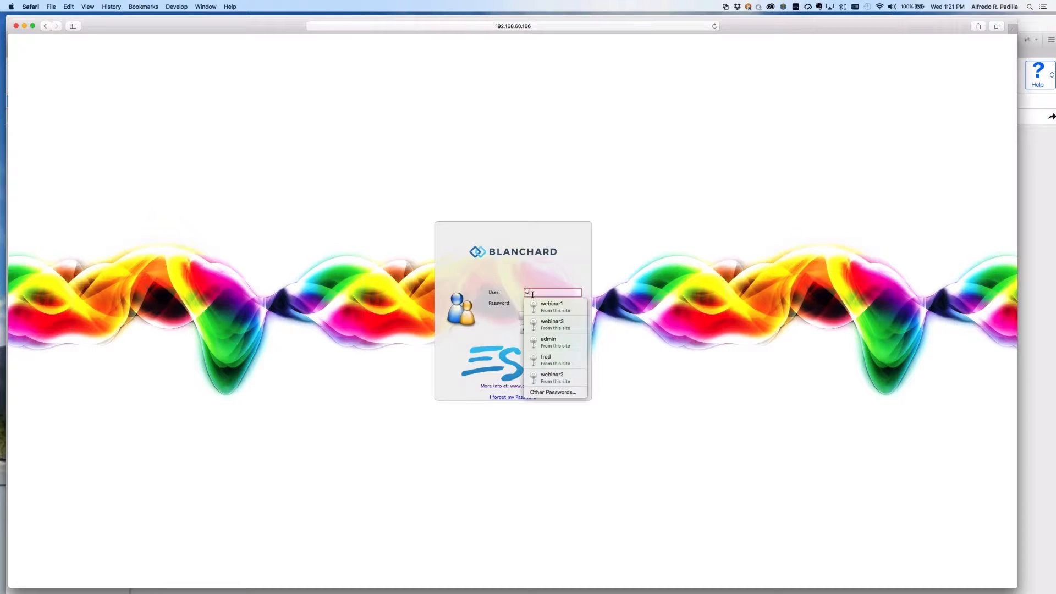
text(e)
key(Down)
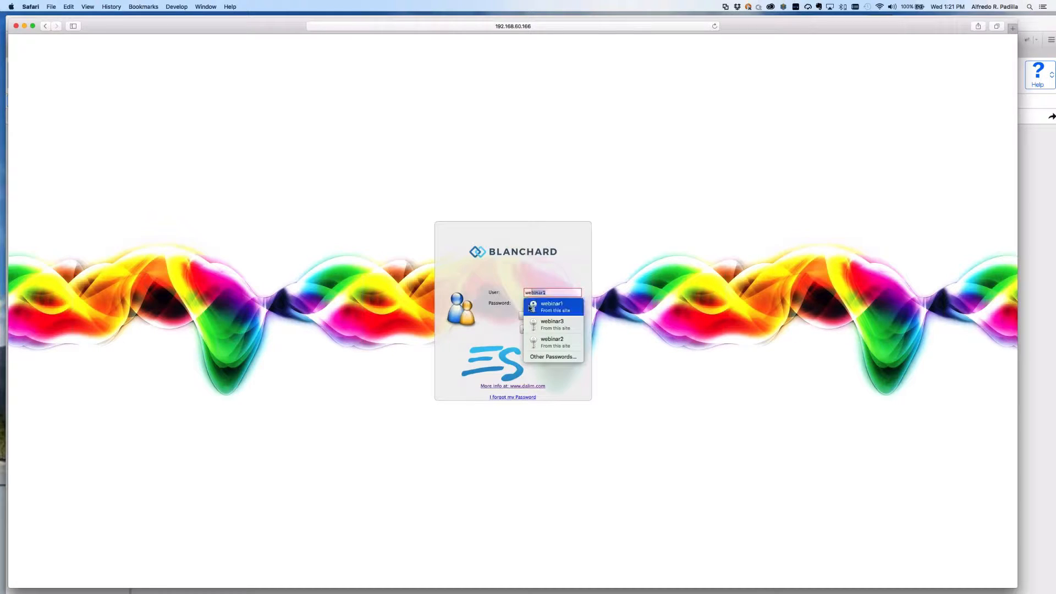
key(Return)
key(Return)
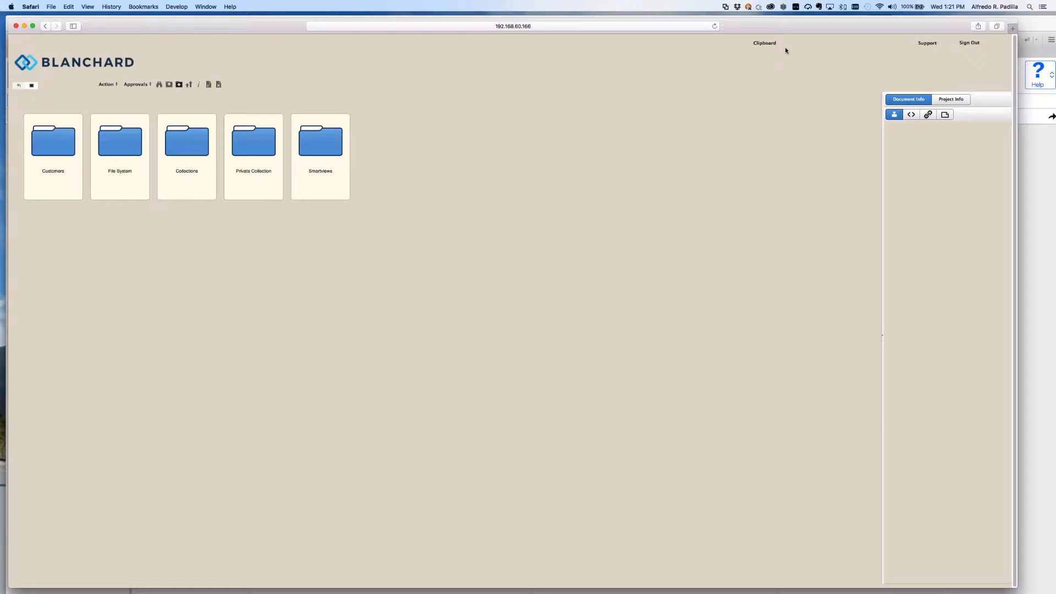
Browse into File System > Images and open its first subfolder.
click(764, 45)
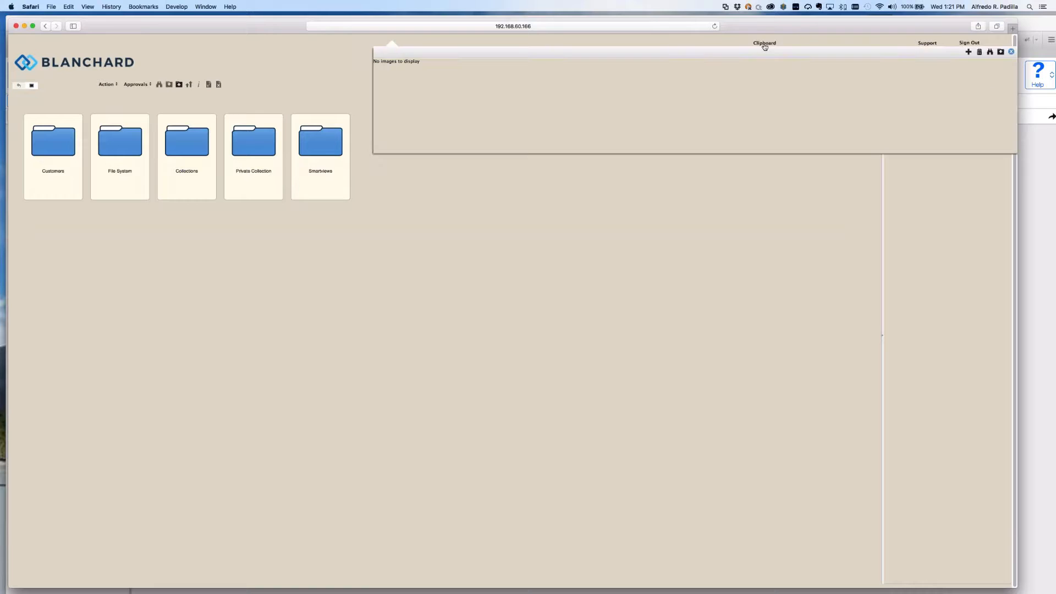
click(764, 45)
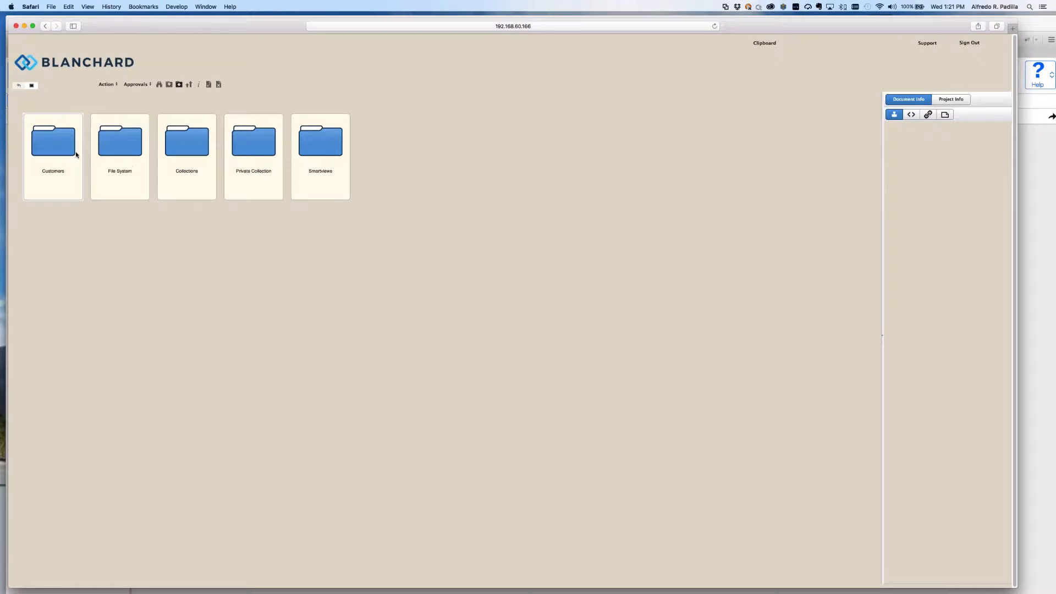
double_click(134, 154)
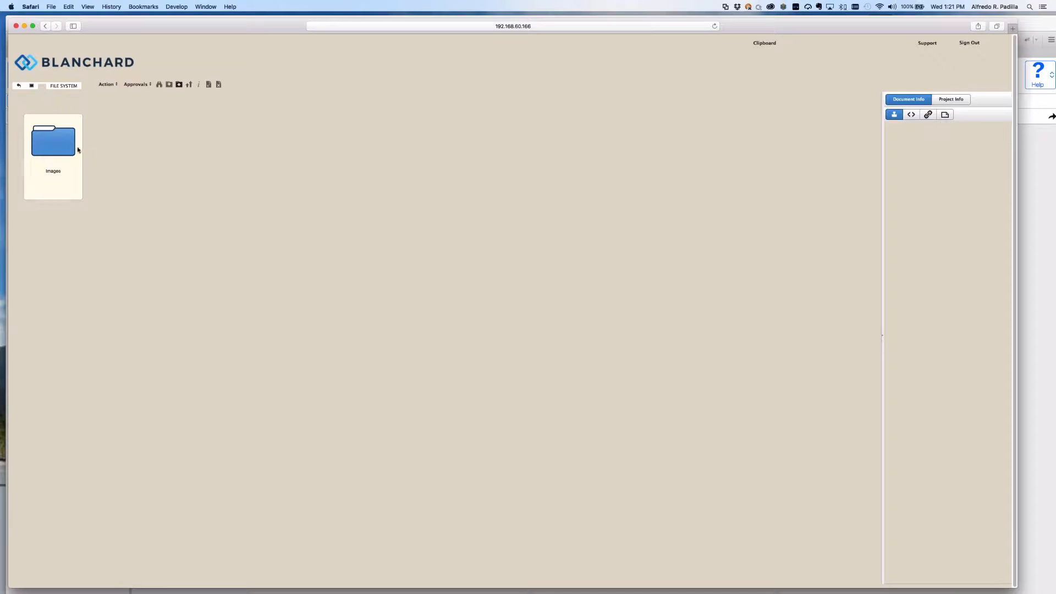
click(77, 148)
double_click(77, 149)
double_click(61, 155)
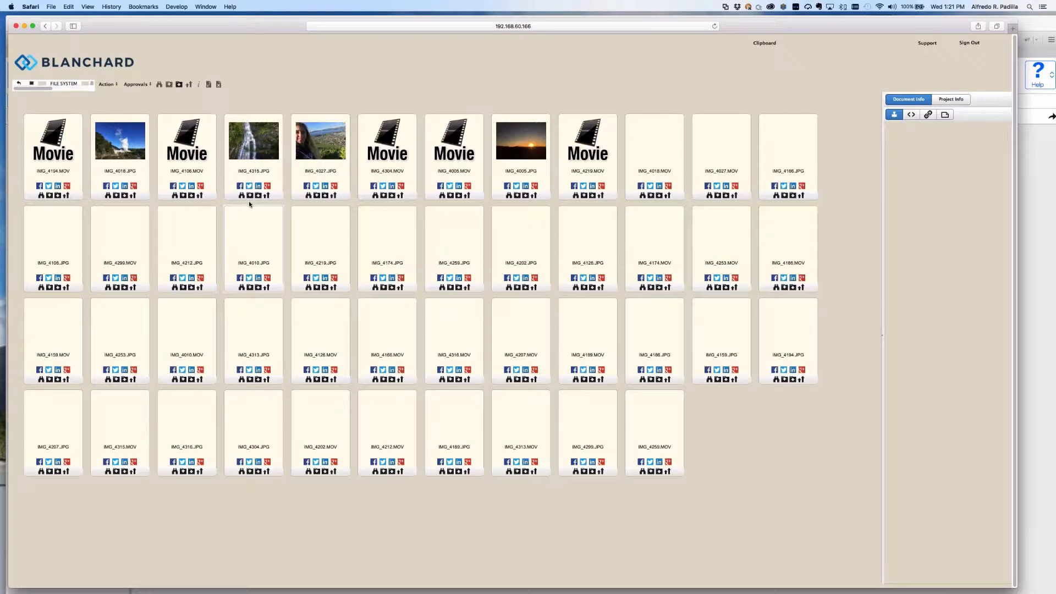
Check IMG_4315.JPG's linked documents and IMG_4027.JPG's metadata, then go back up to File System.
click(278, 192)
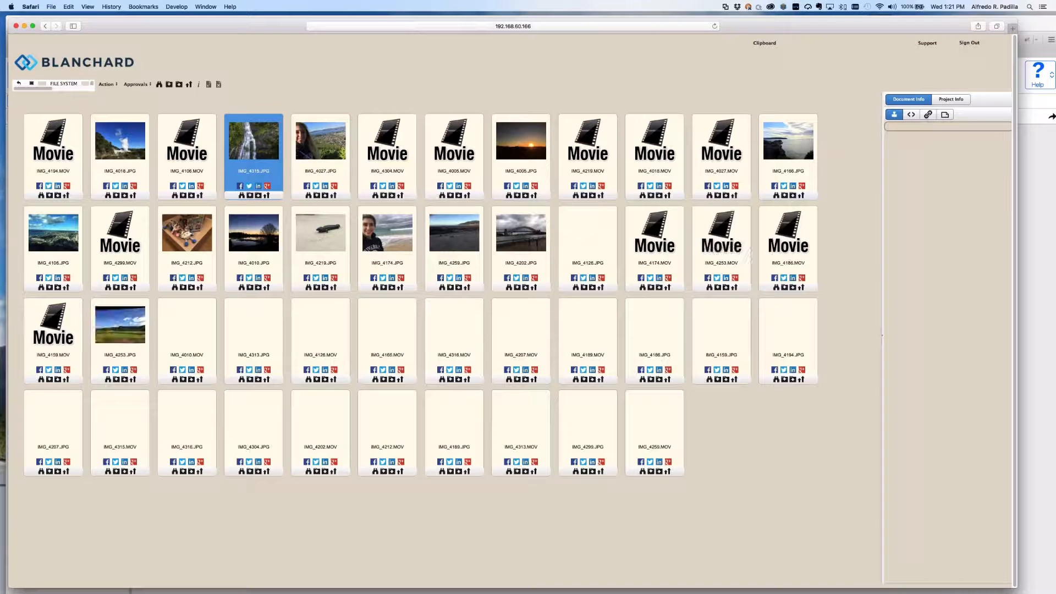
click(927, 114)
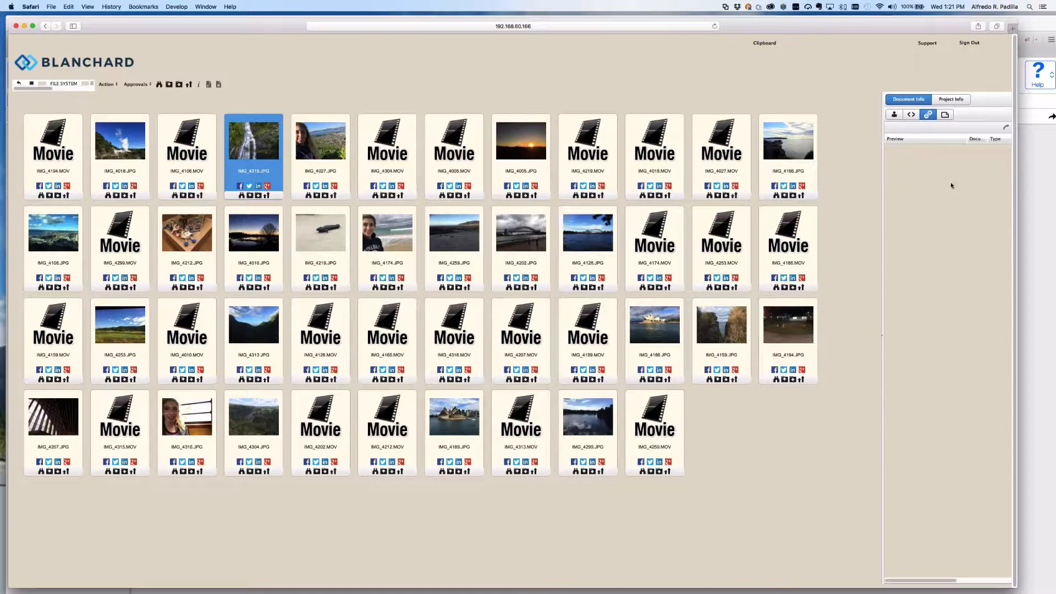
click(304, 167)
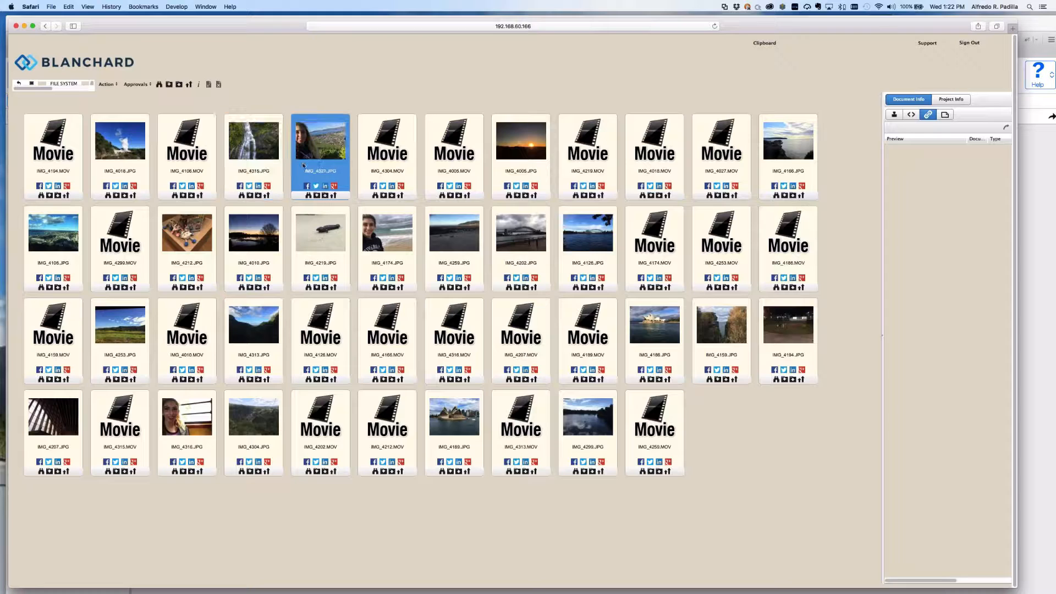
click(910, 114)
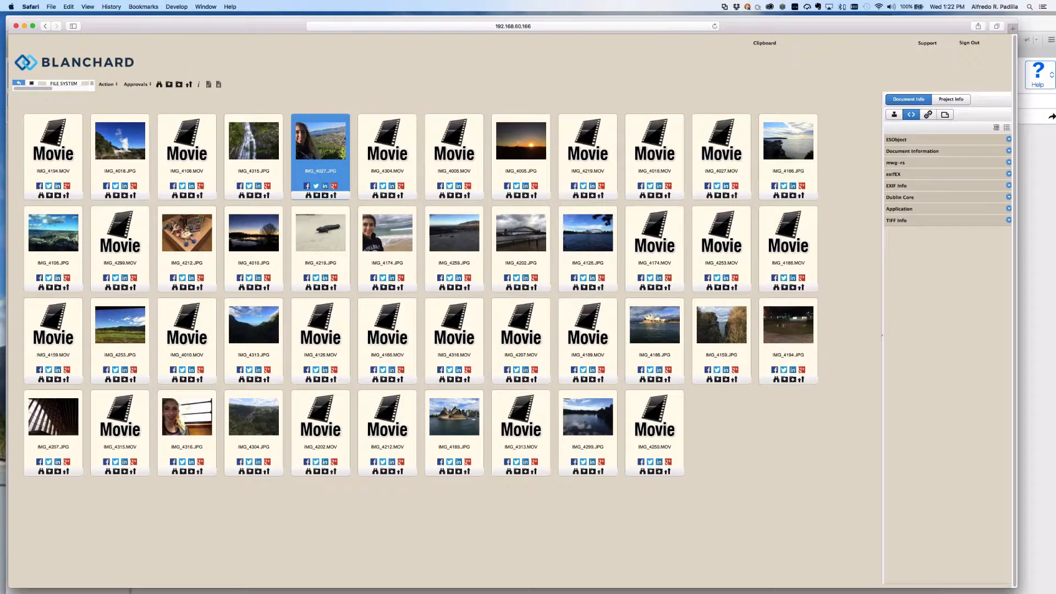
click(18, 83)
click(19, 82)
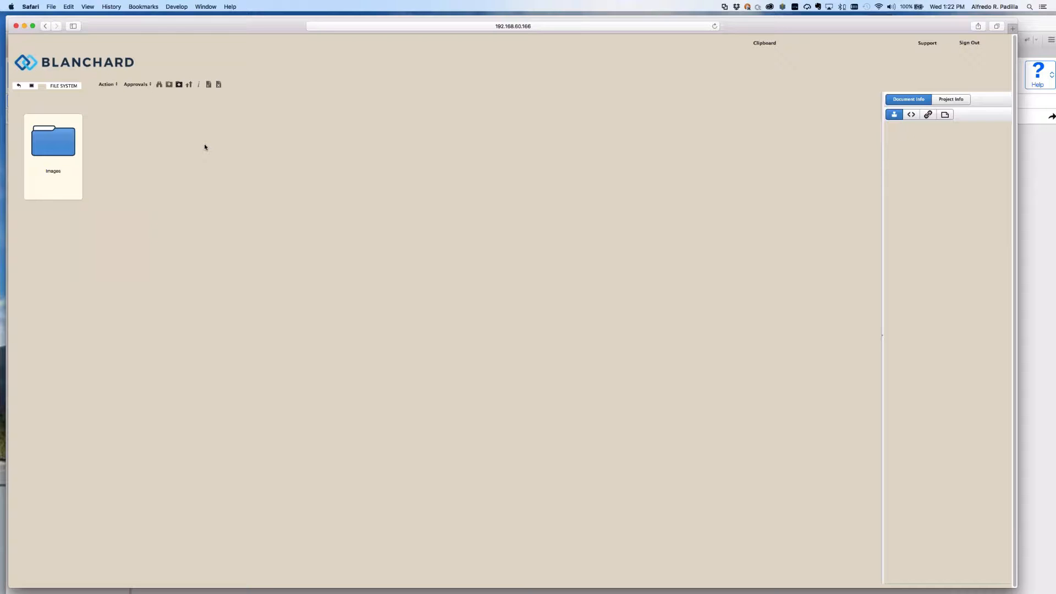
In Firefox's DALIM ES administration, expand Customization > Job Ticket Layout to list its six layouts.
key(super+Tab)
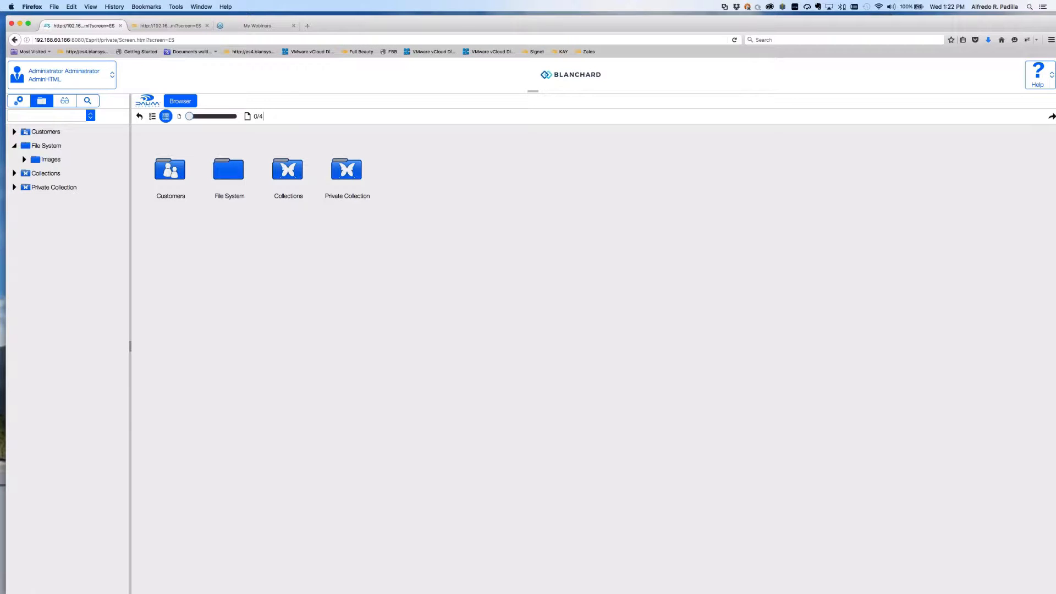
click(20, 101)
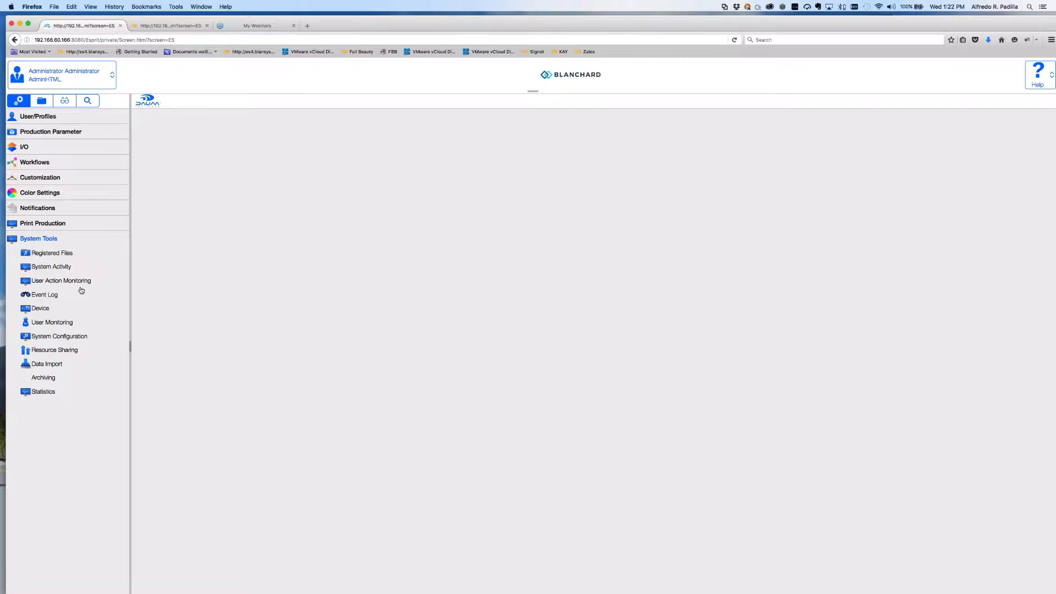
click(39, 178)
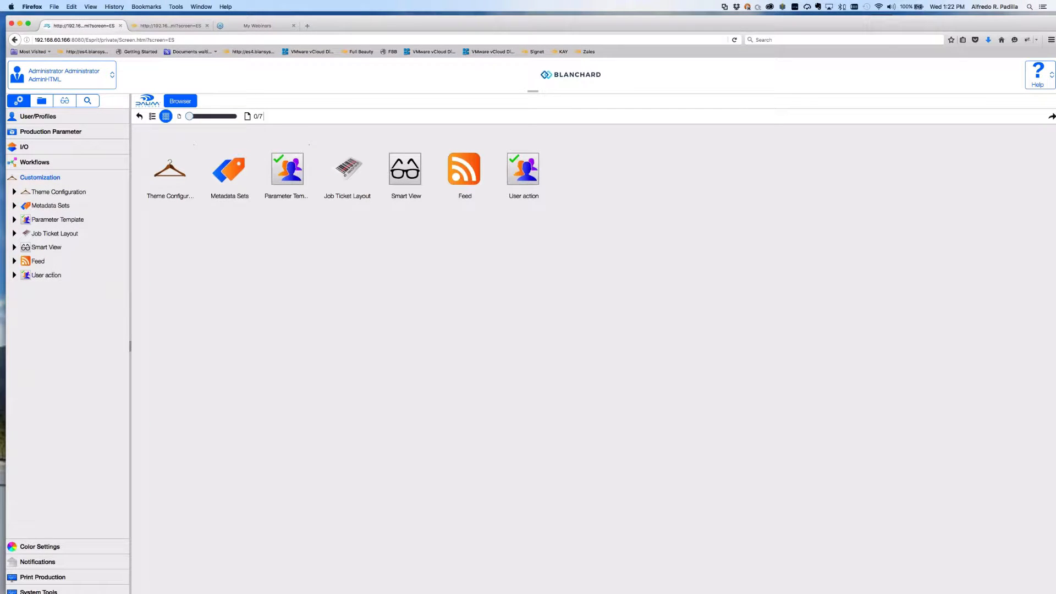
click(12, 235)
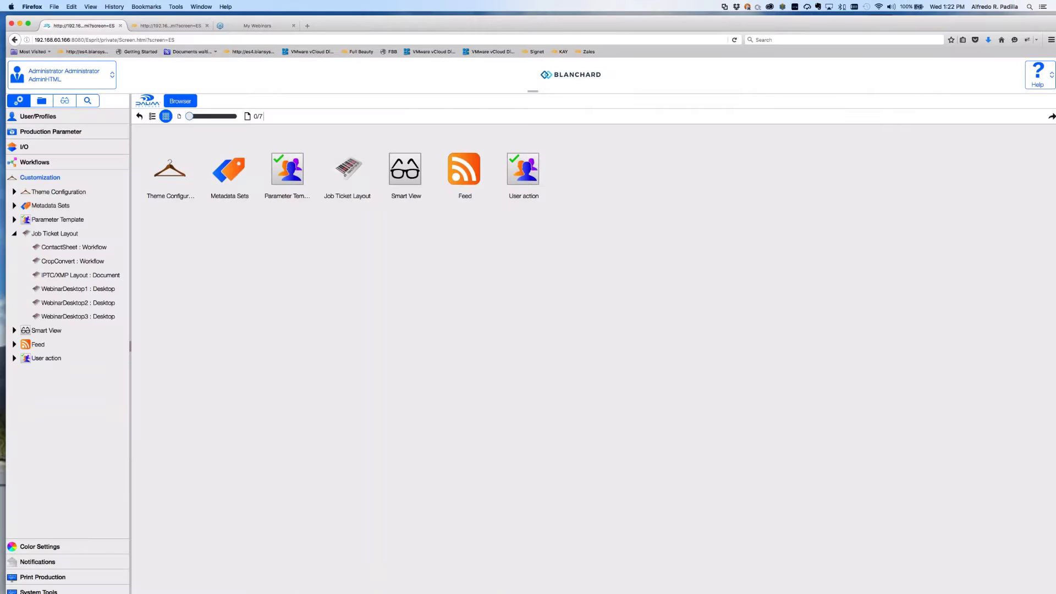
Show the WebinarDesktop1 : Desktop job ticket layout settings and compare them with the Safari portal preview.
click(77, 288)
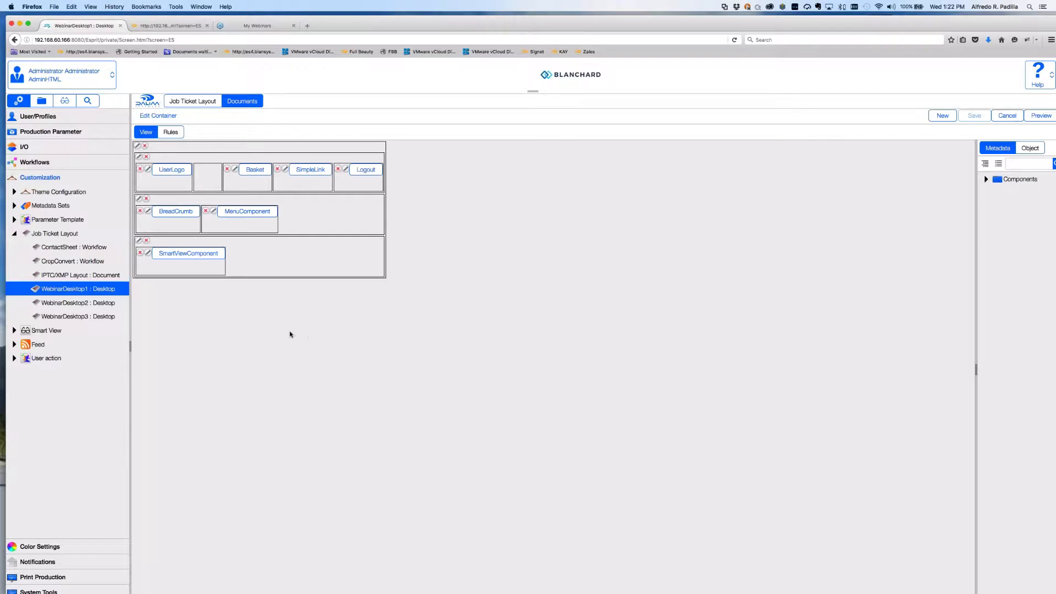
click(197, 102)
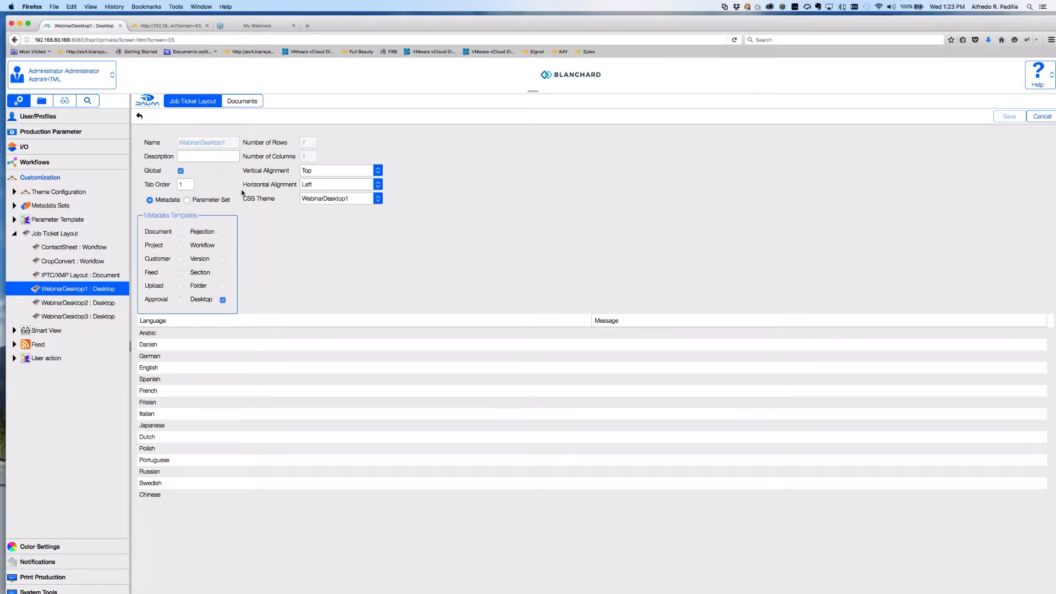
key(super+Tab)
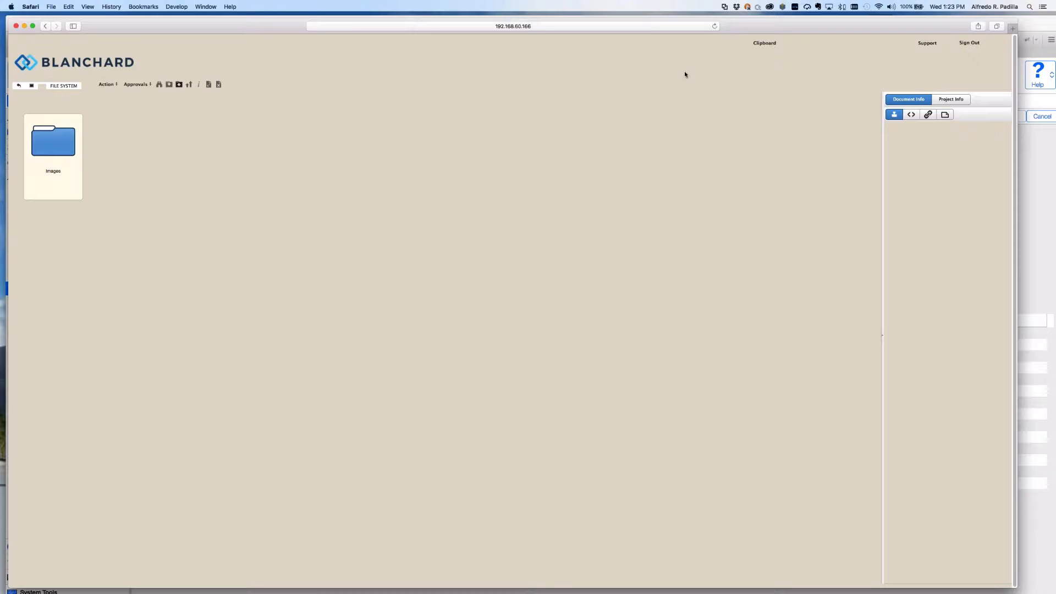
key(super+Tab)
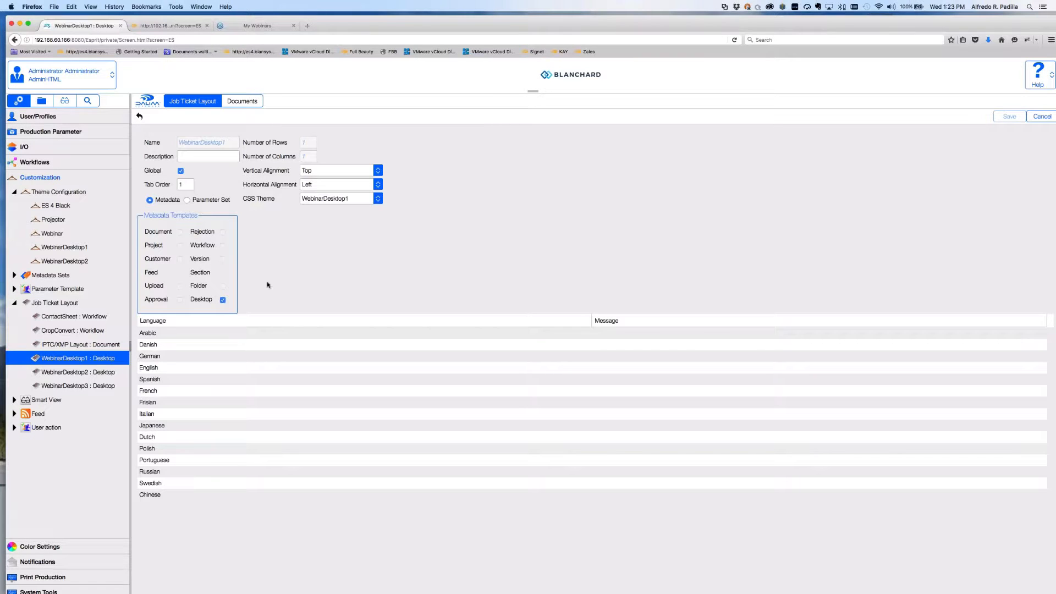
click(87, 250)
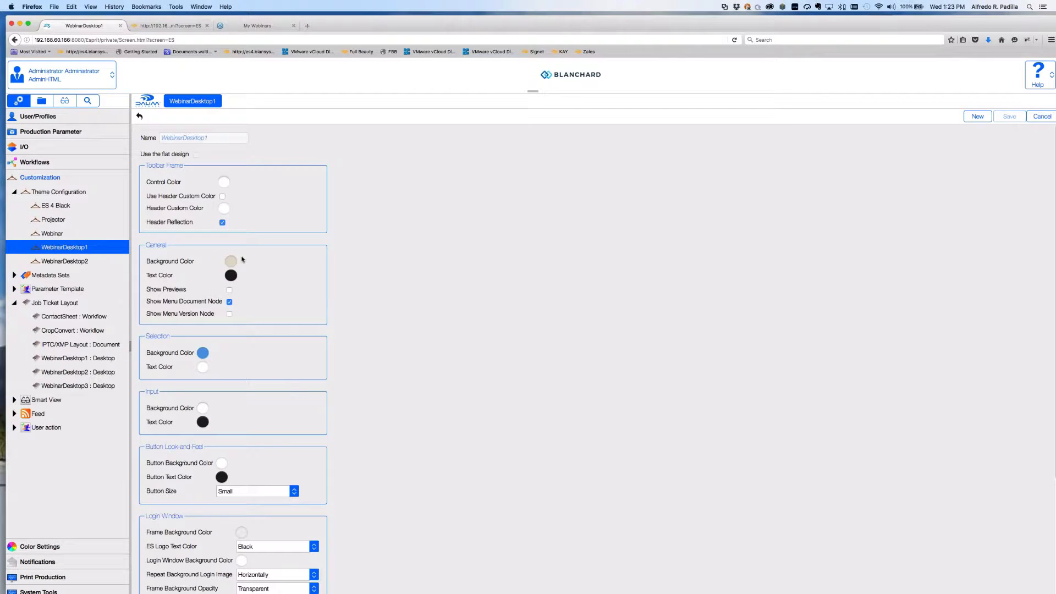
scroll(242, 259, down, 5)
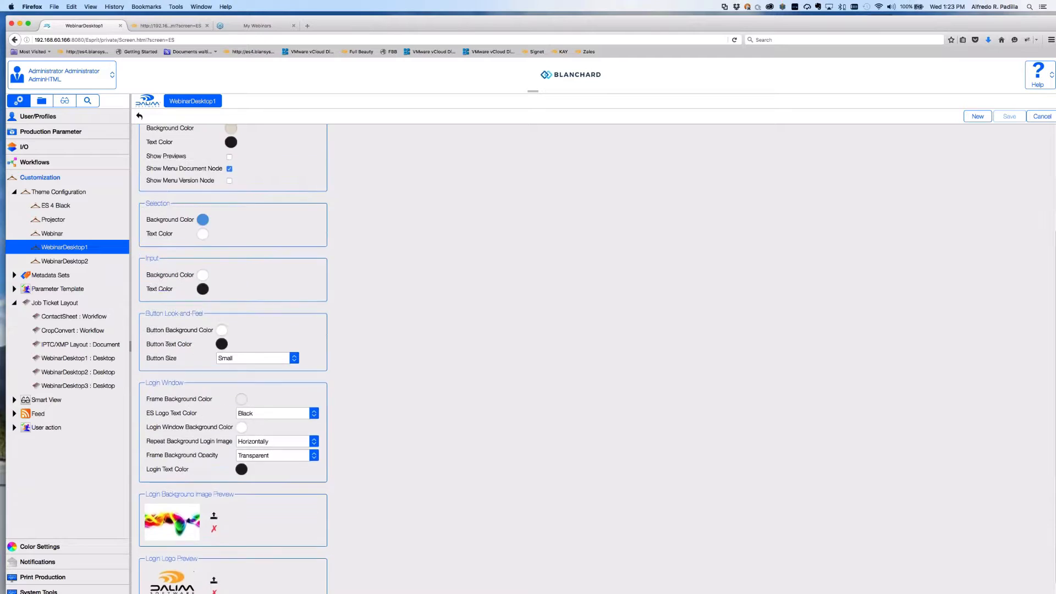
scroll(242, 259, up, 2)
scroll(233, 357, down, 3)
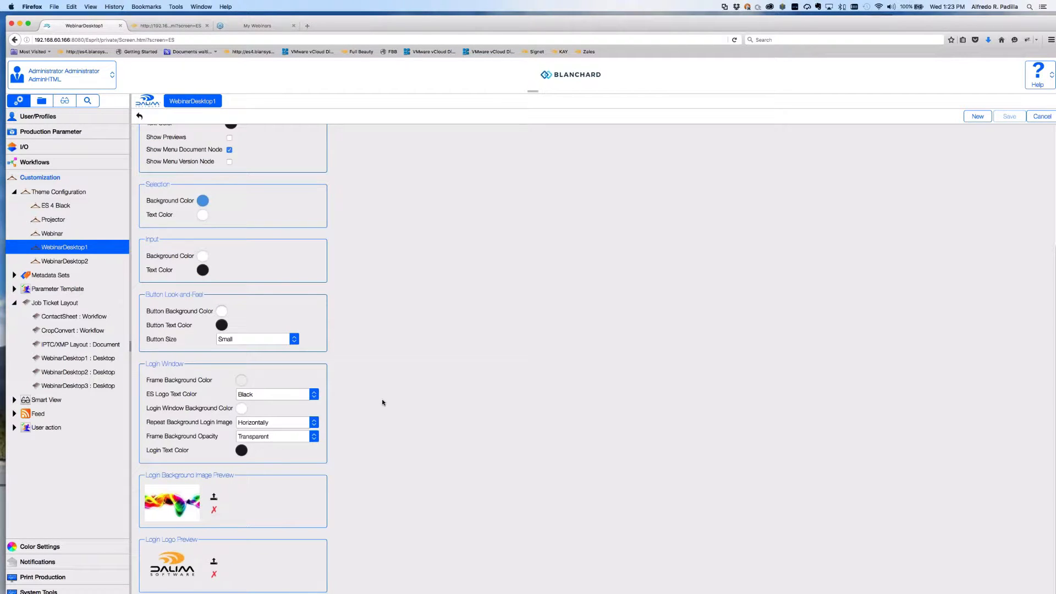
click(78, 358)
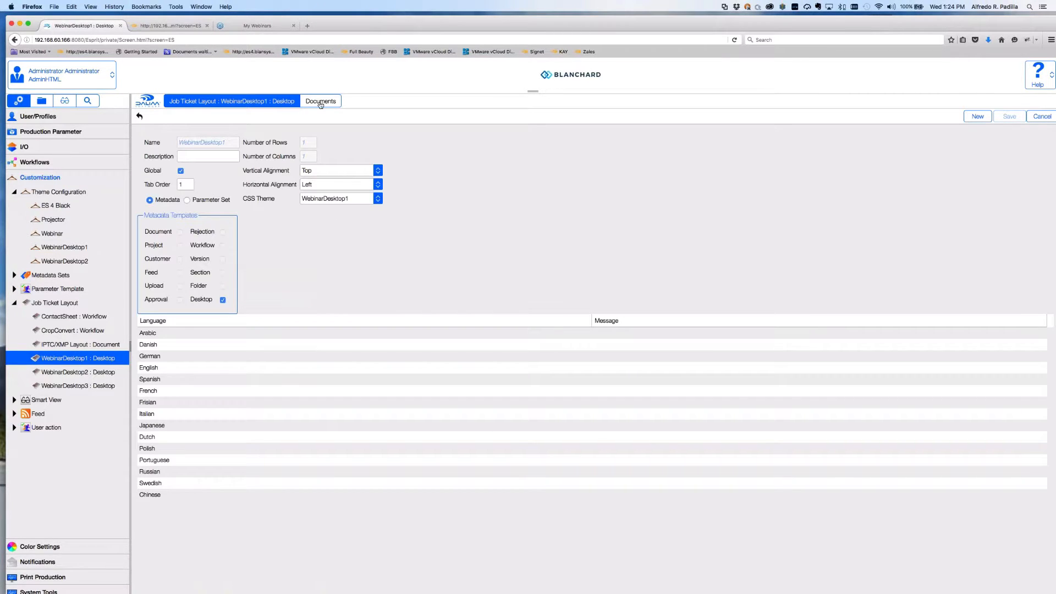
Show WebinarDesktop1's document container with a wider side panel and expanded Components, then view its Object properties.
click(320, 102)
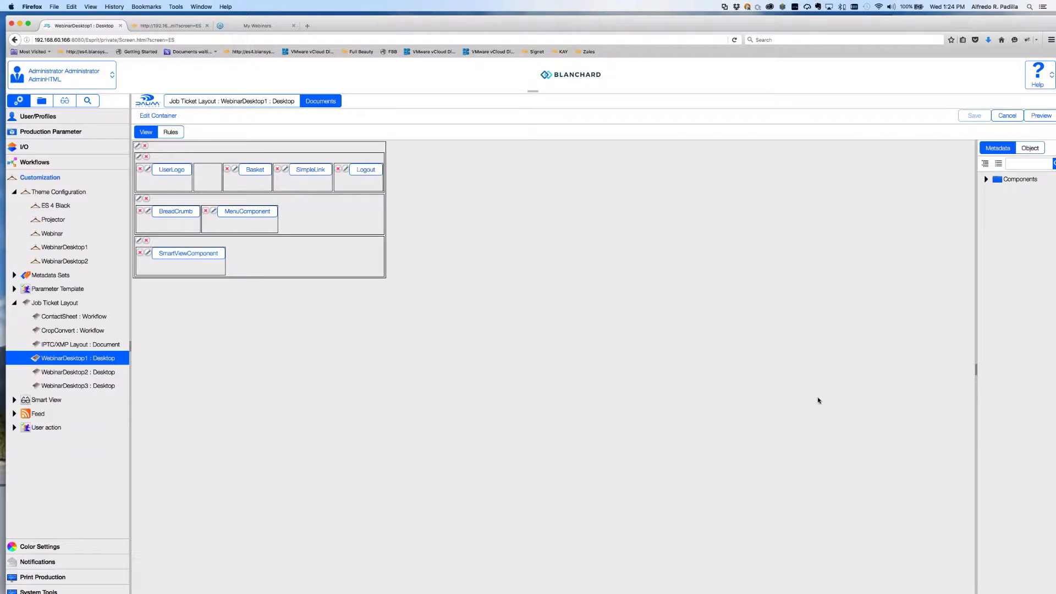
drag(973, 366, 892, 366)
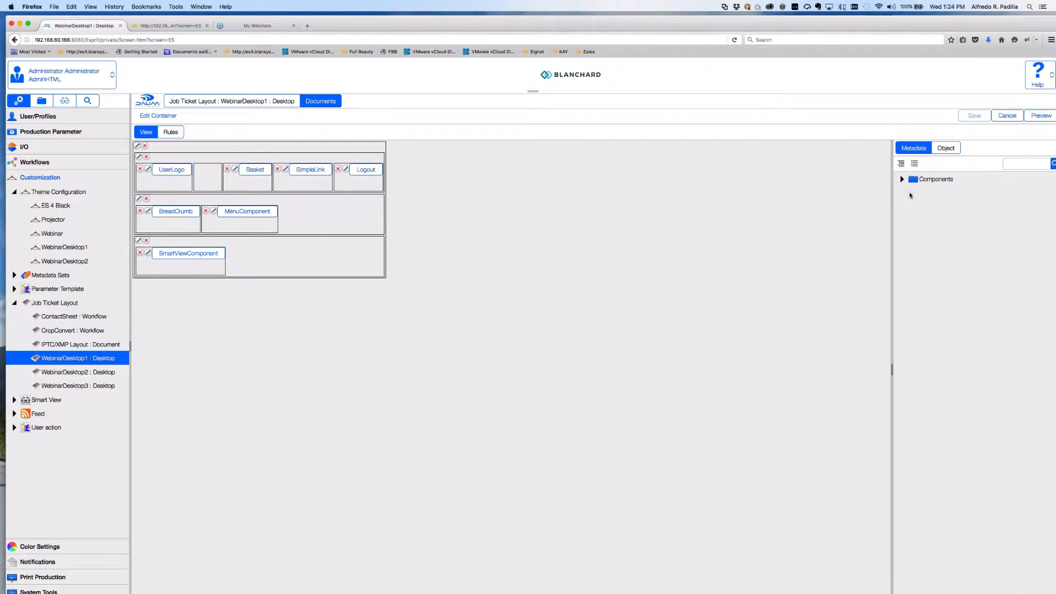
click(908, 182)
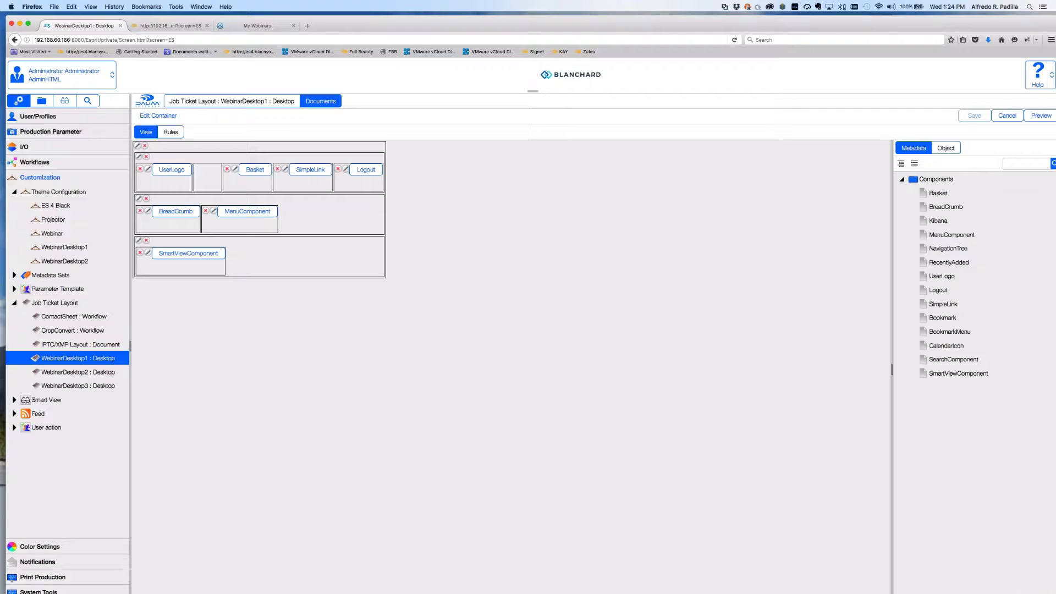
key(super+Tab)
click(943, 149)
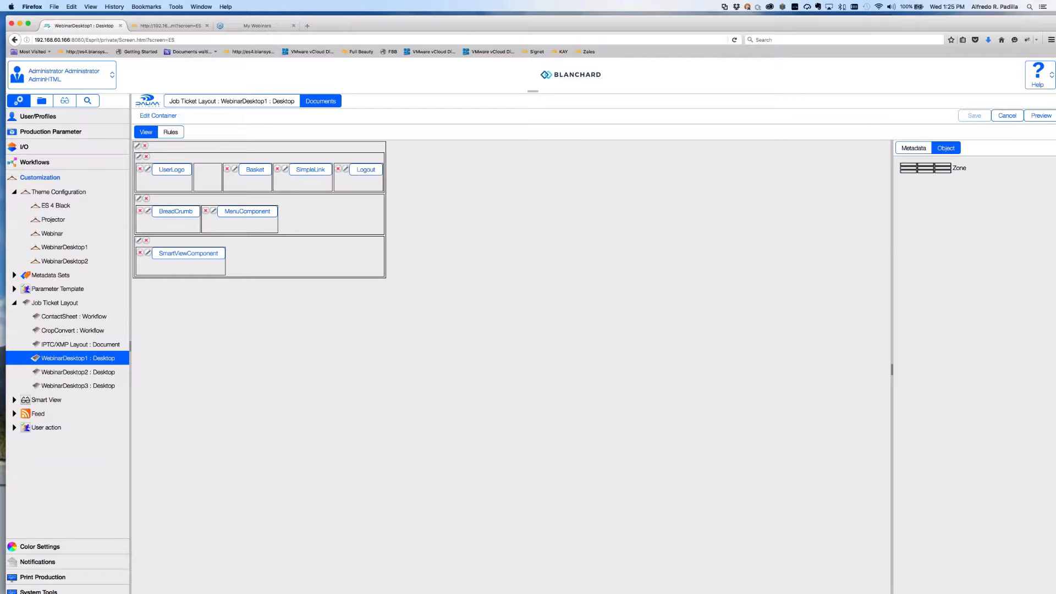
Open the outer container's layout settings, compare with the Safari preview, and cancel.
click(137, 146)
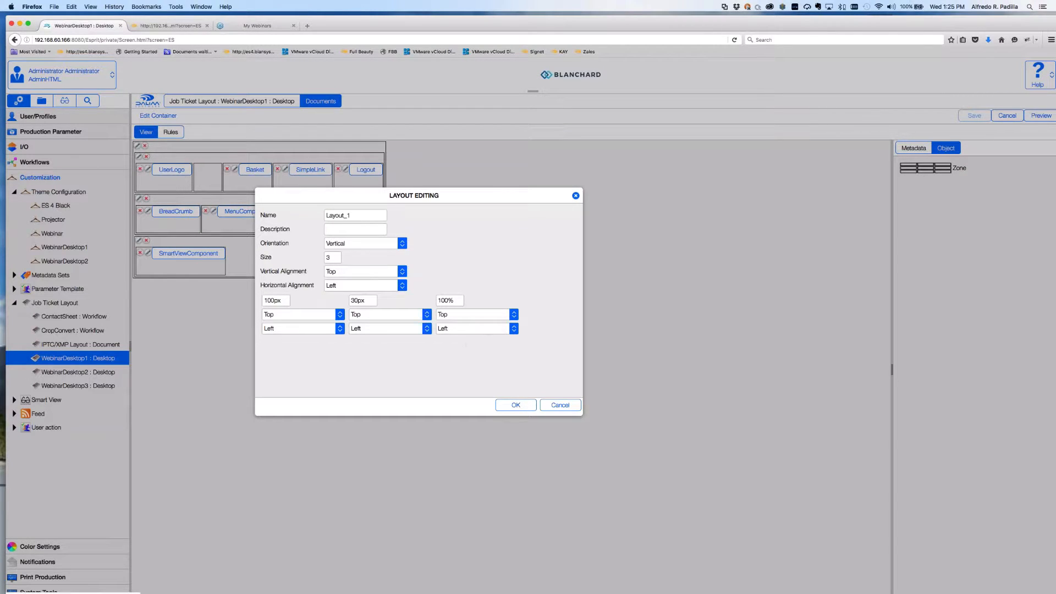
key(super+Tab)
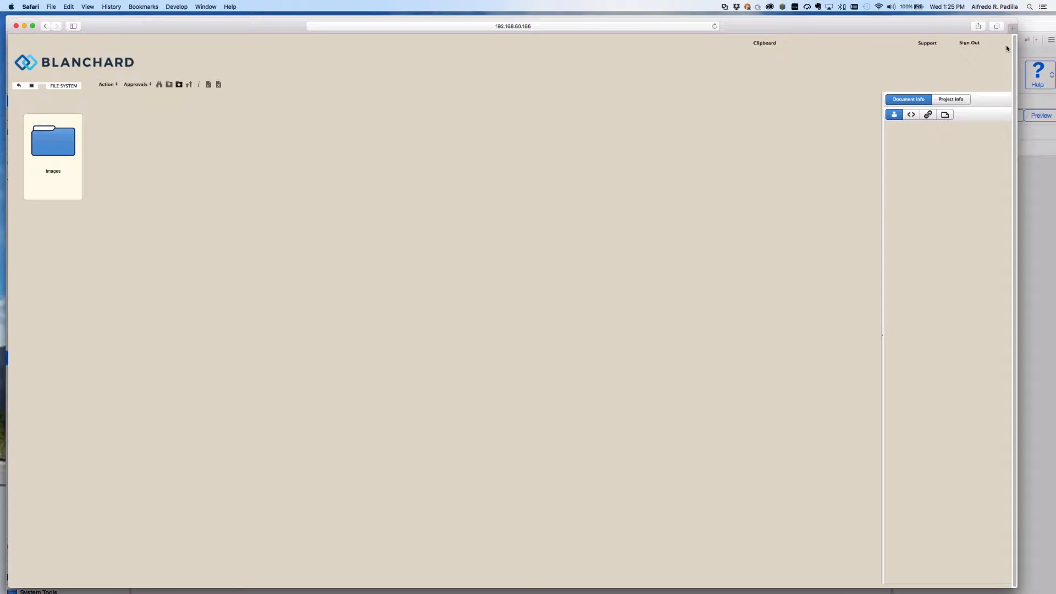
key(super+Tab)
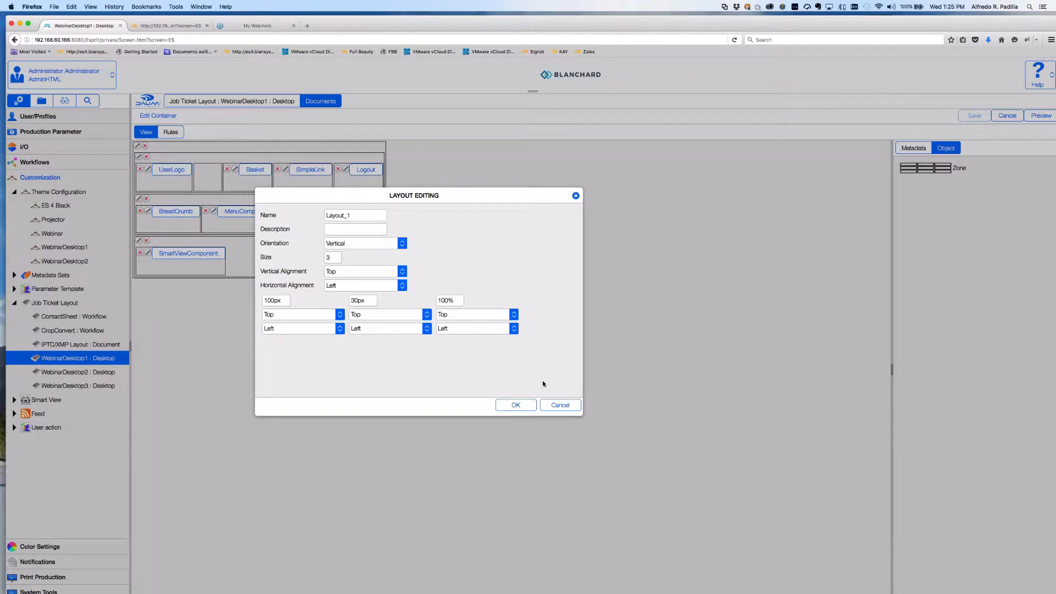
click(546, 402)
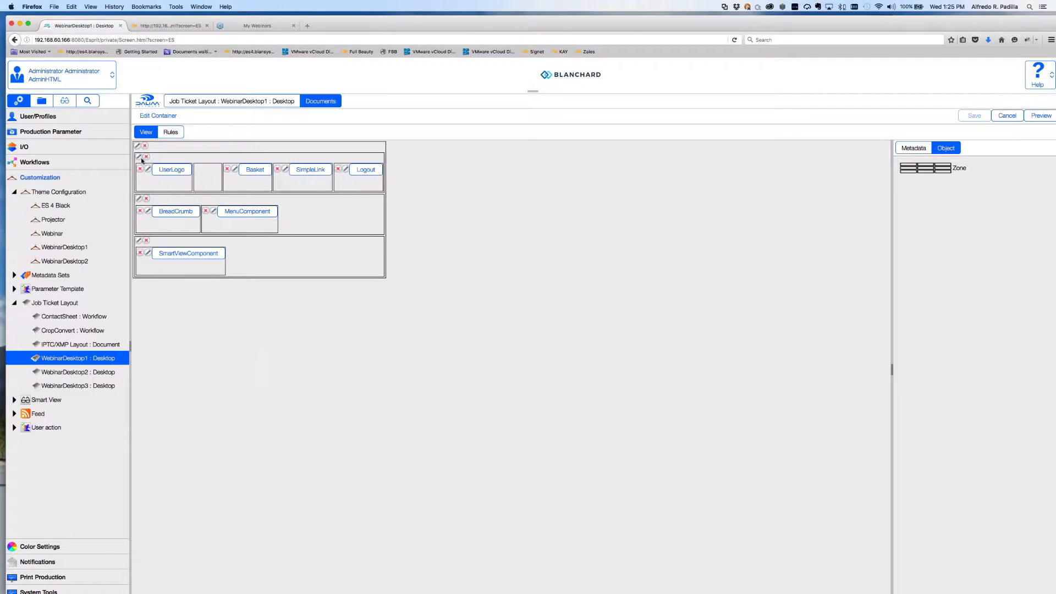
key(super+Tab)
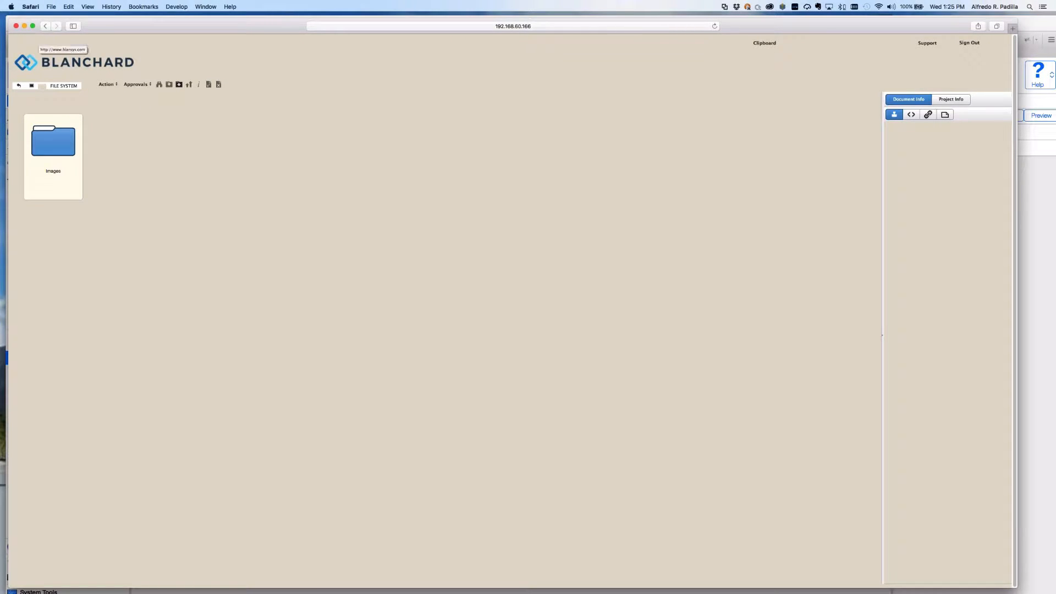
key(super+Tab)
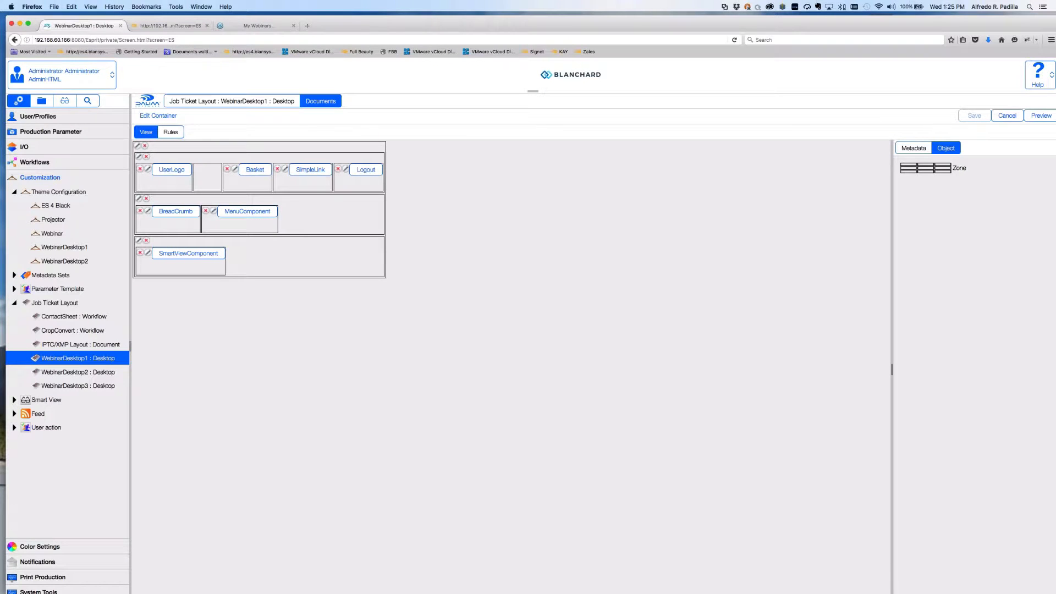
Reopen the outer container settings, recheck the Safari preview, and close them unchanged.
click(137, 147)
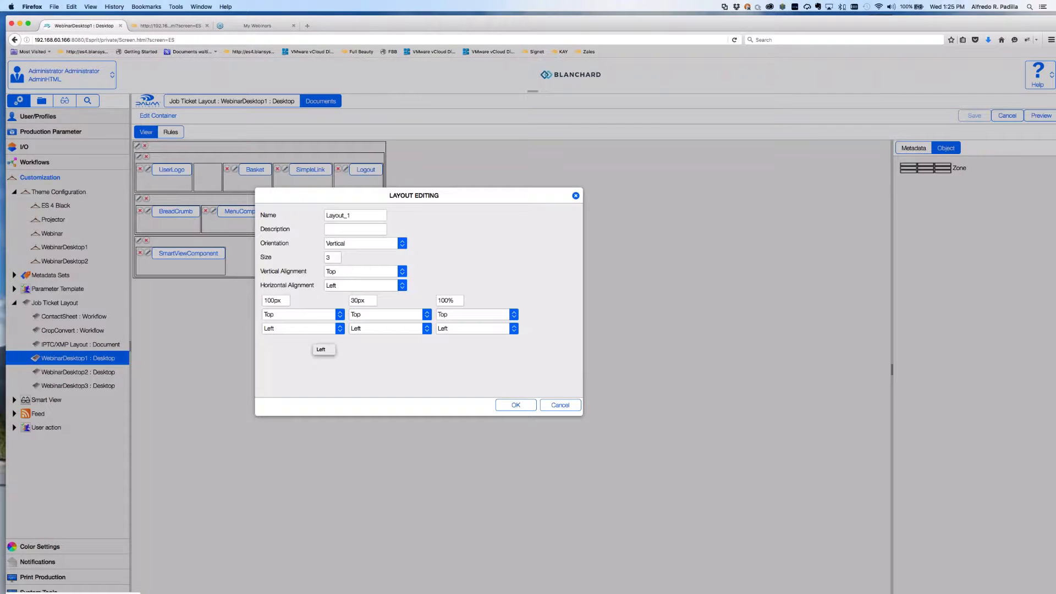
key(super+Tab)
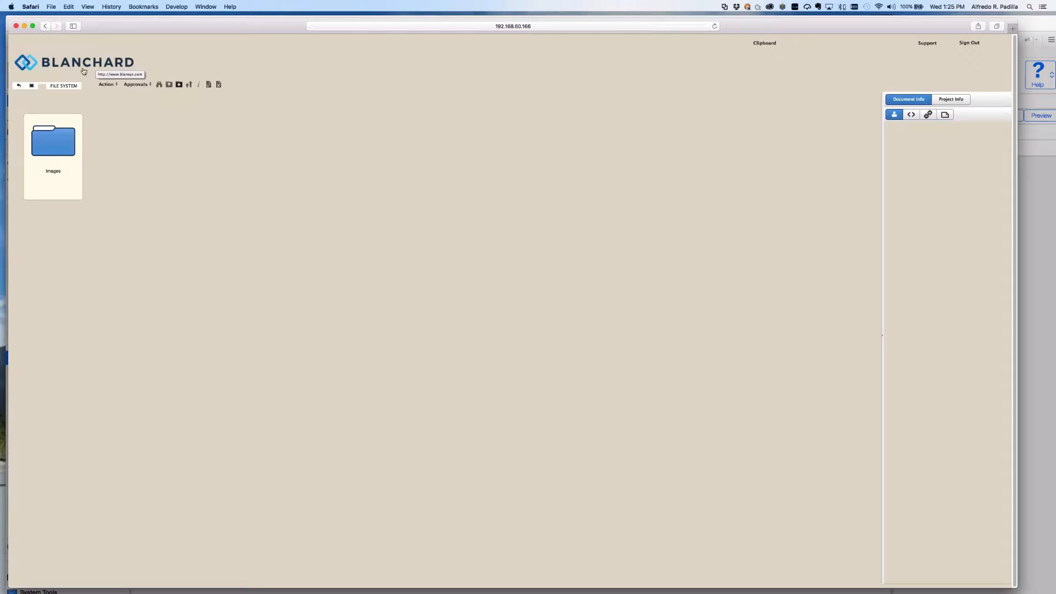
key(super+Tab)
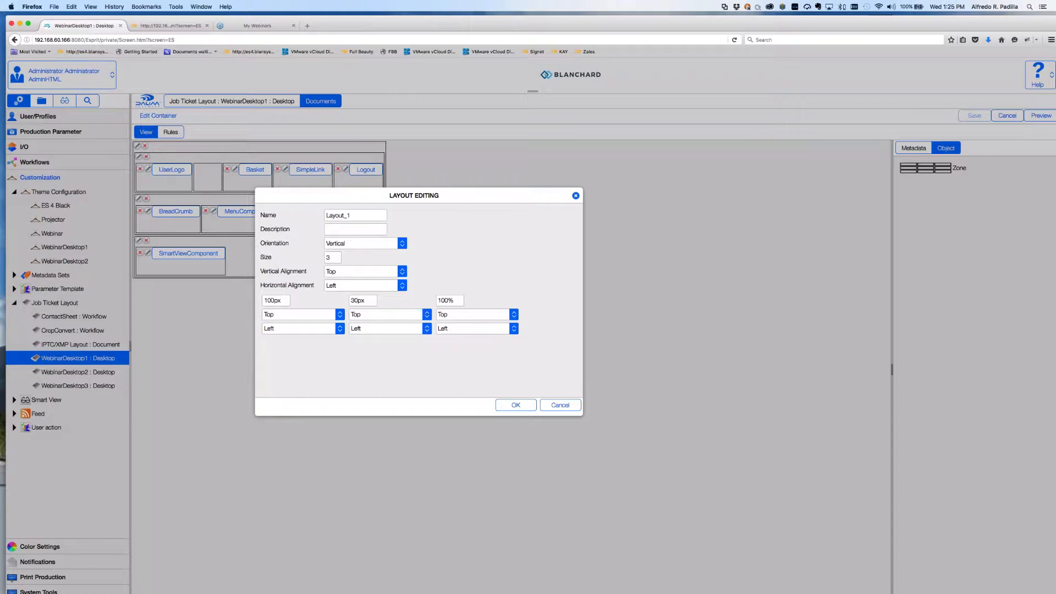
key(super+Tab)
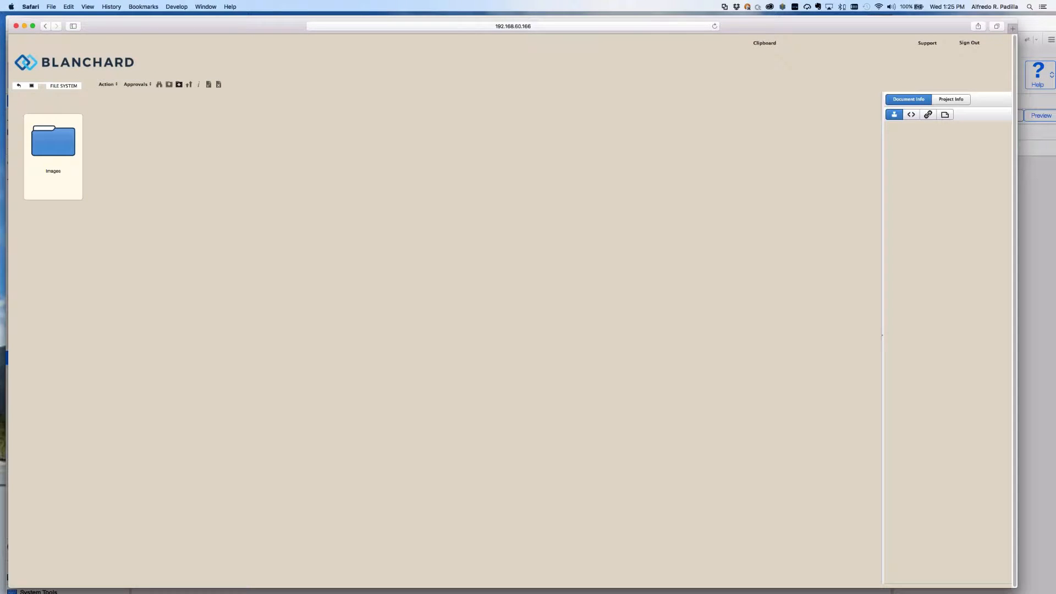
key(super+Tab)
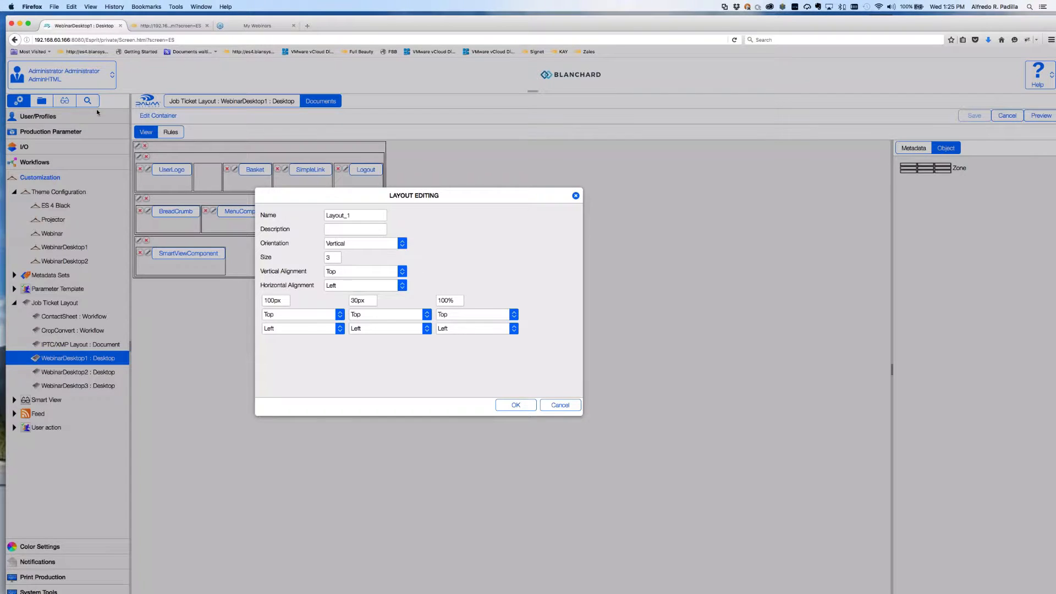
key(super+Tab)
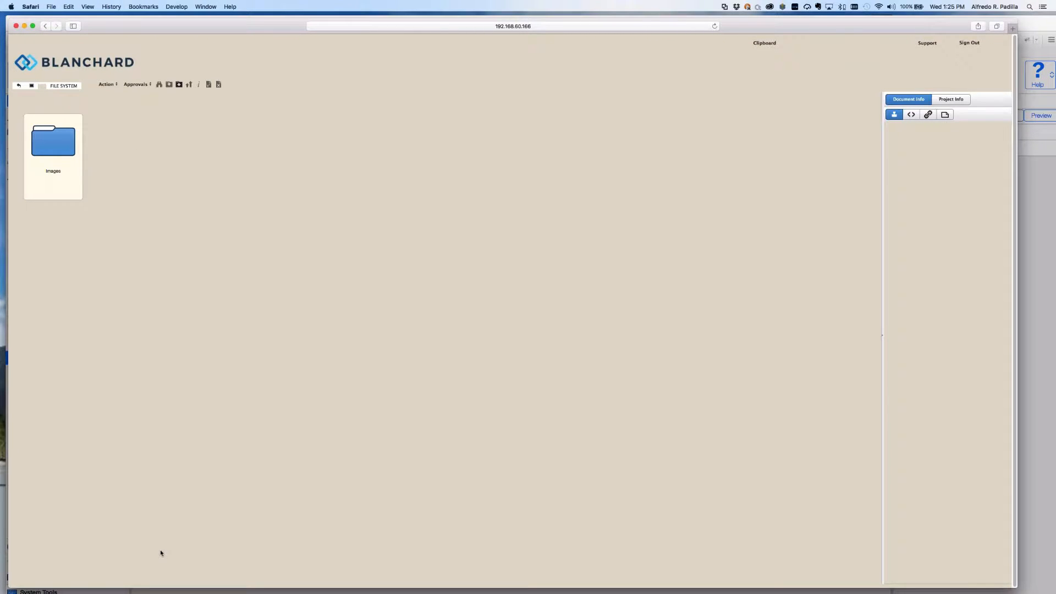
key(super+Tab)
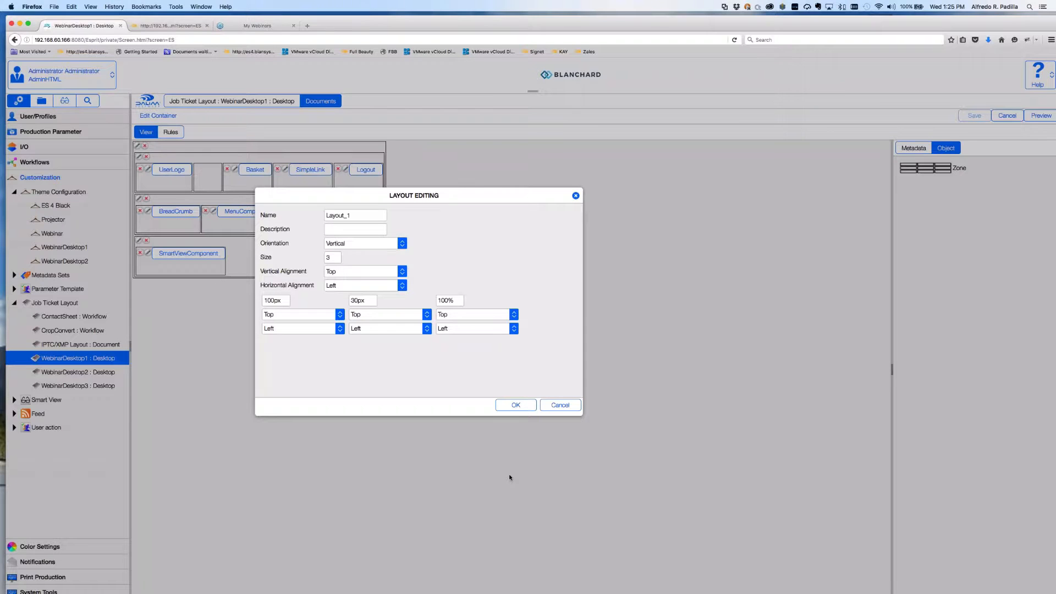
click(576, 405)
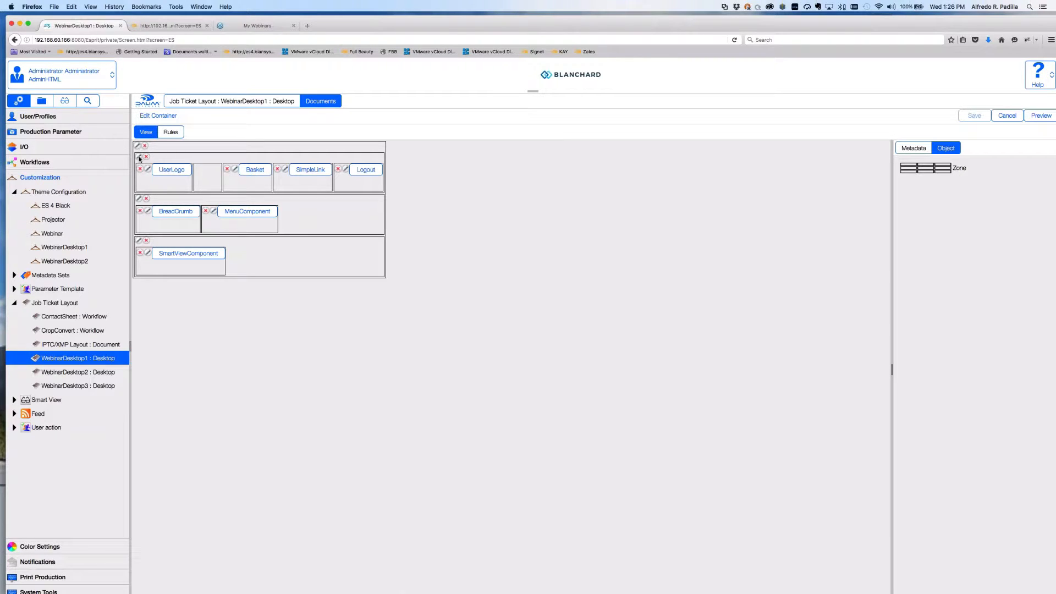
click(138, 157)
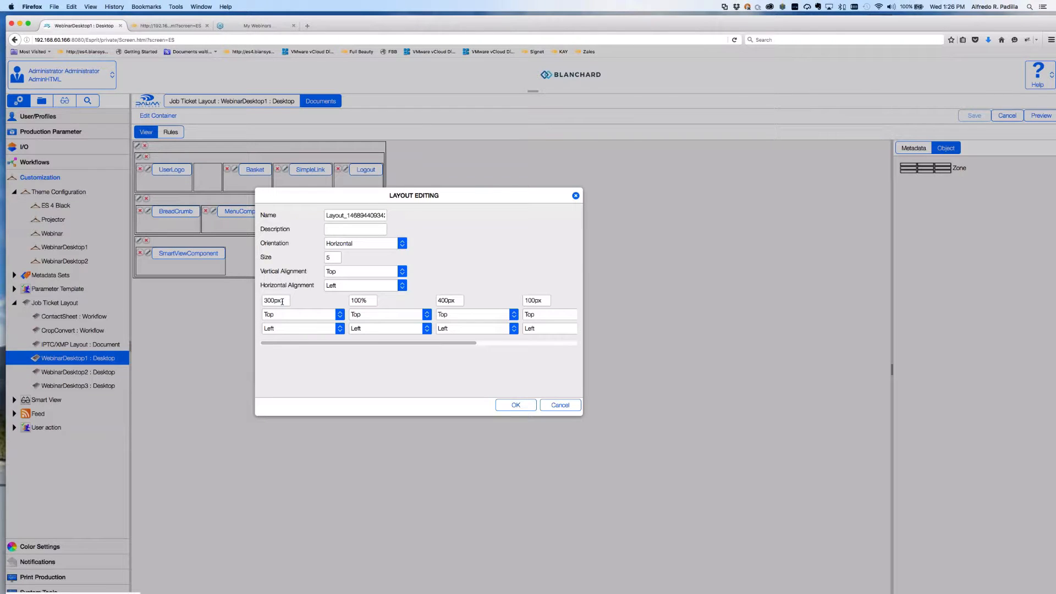
key(Escape)
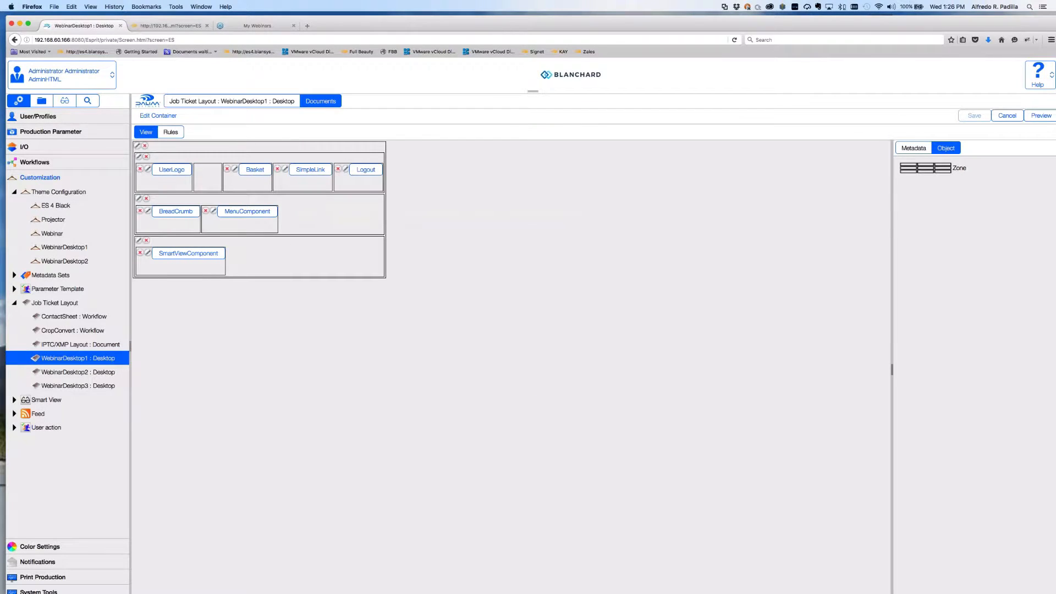
key(super+Tab)
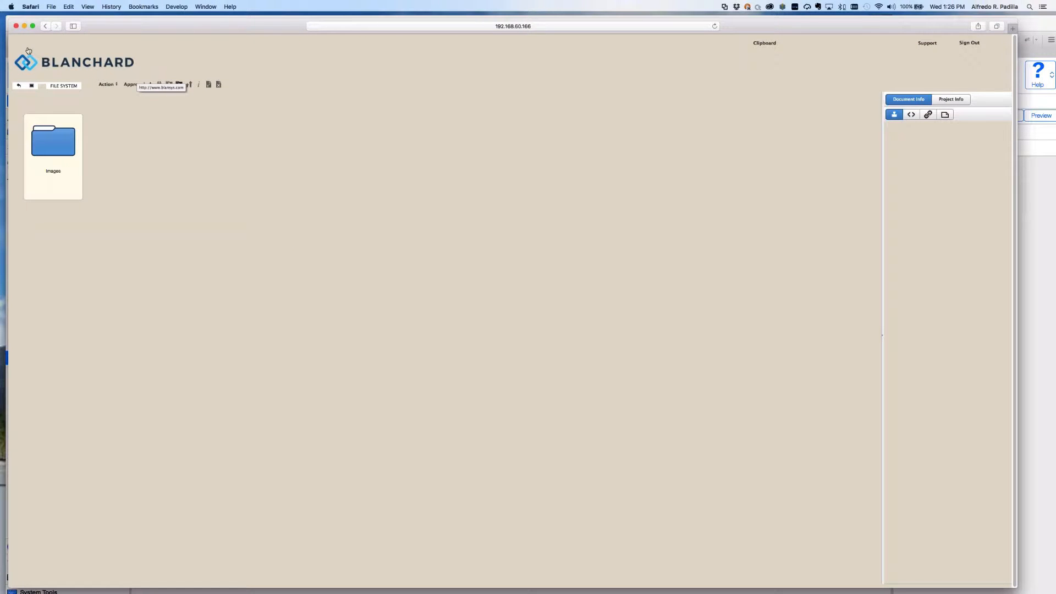
key(super+Tab)
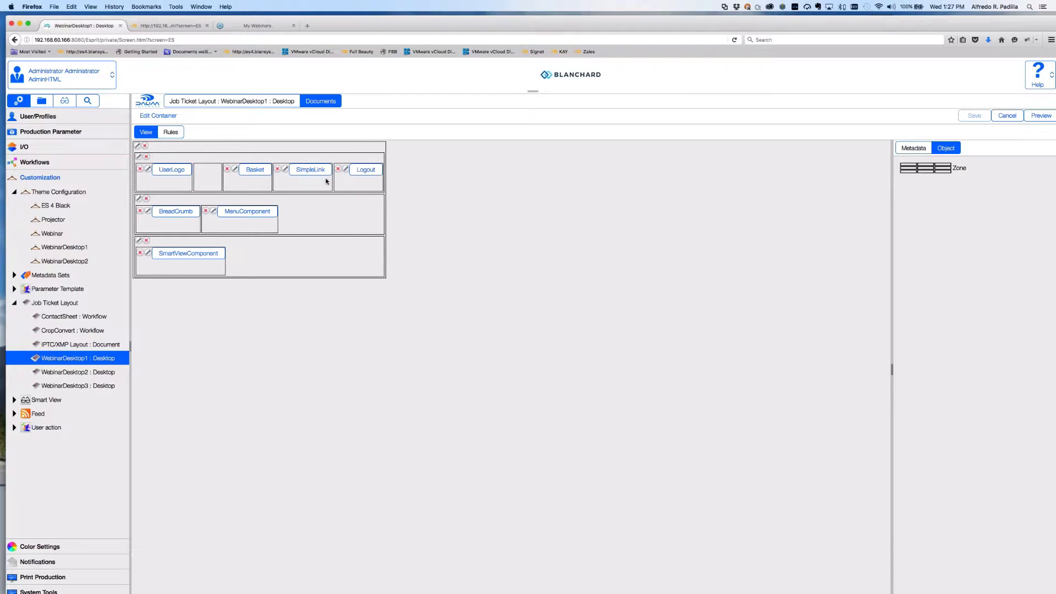
key(super+Tab)
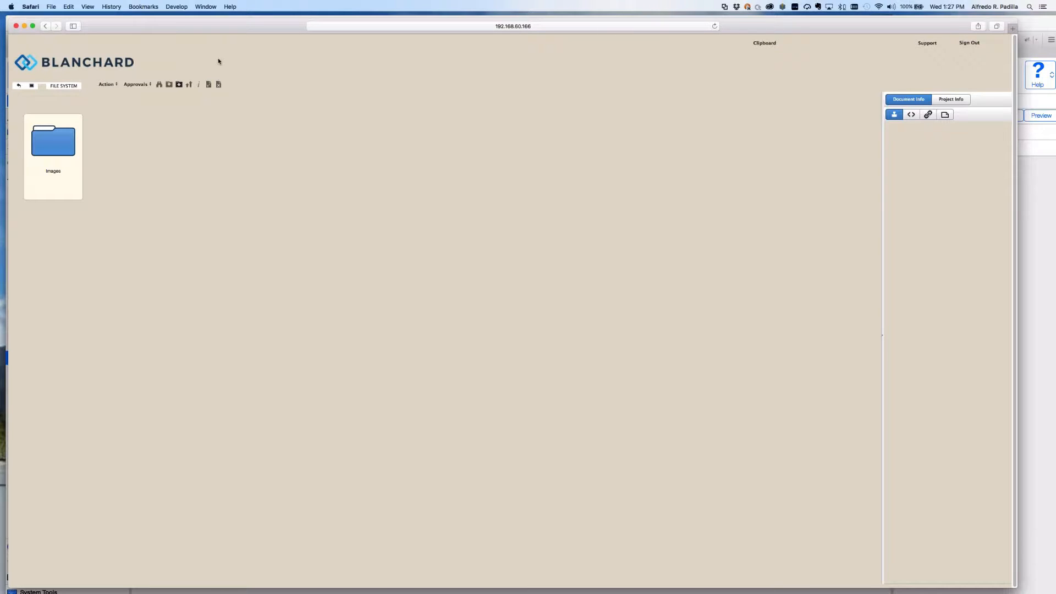
key(super+Tab)
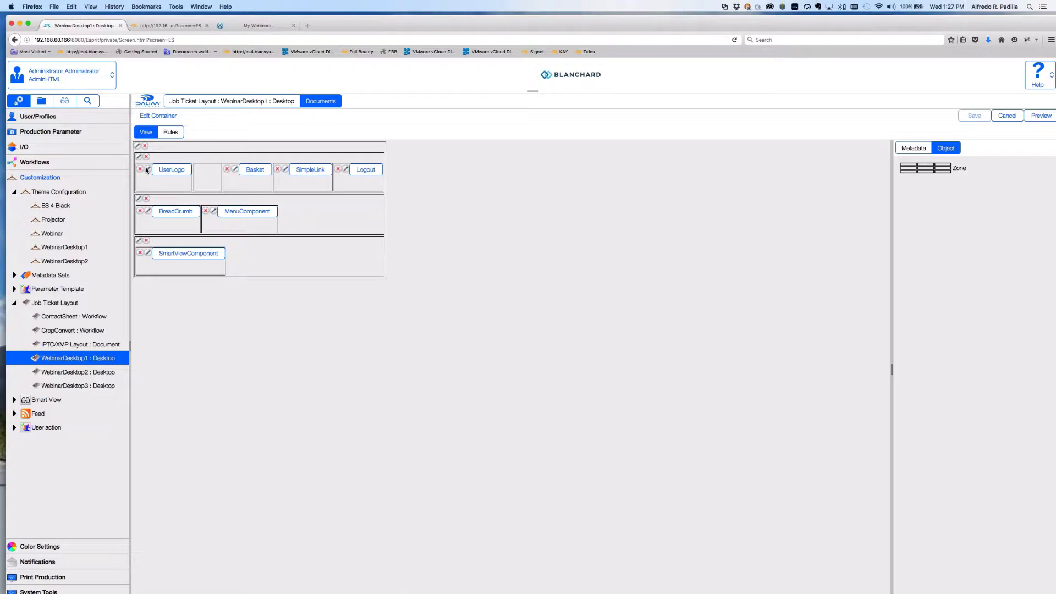
Copy the UserLogo component's link address, cancel its settings, and switch to Safari.
click(919, 148)
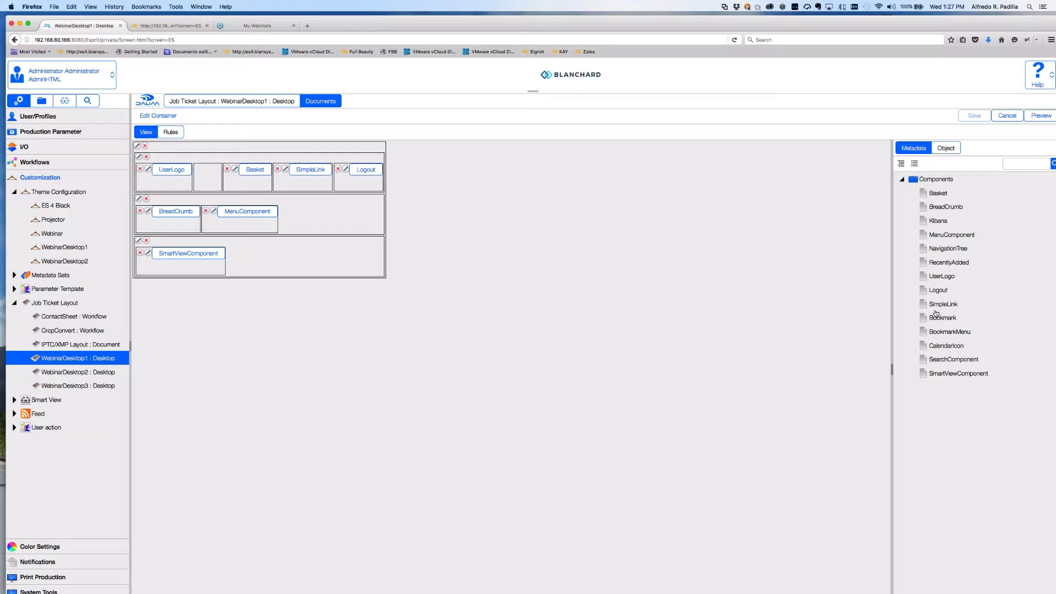
click(147, 170)
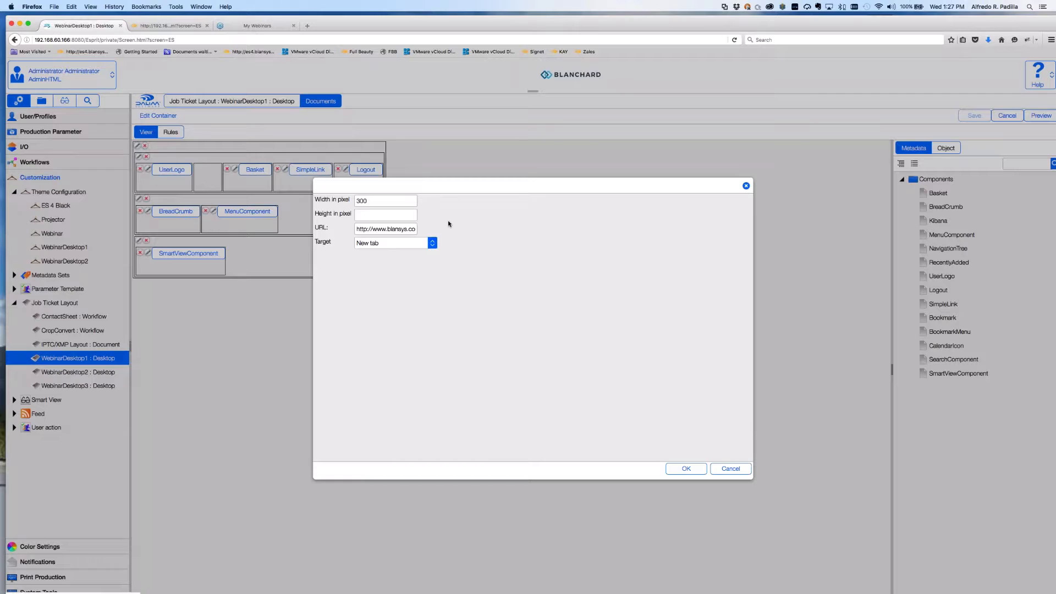
drag(367, 229, 435, 229)
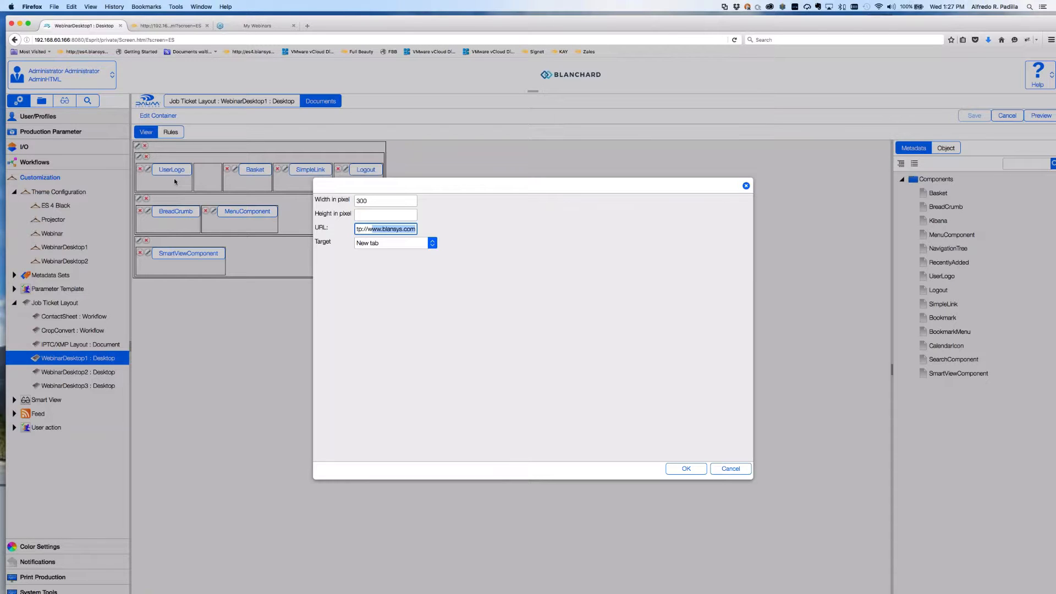
click(730, 468)
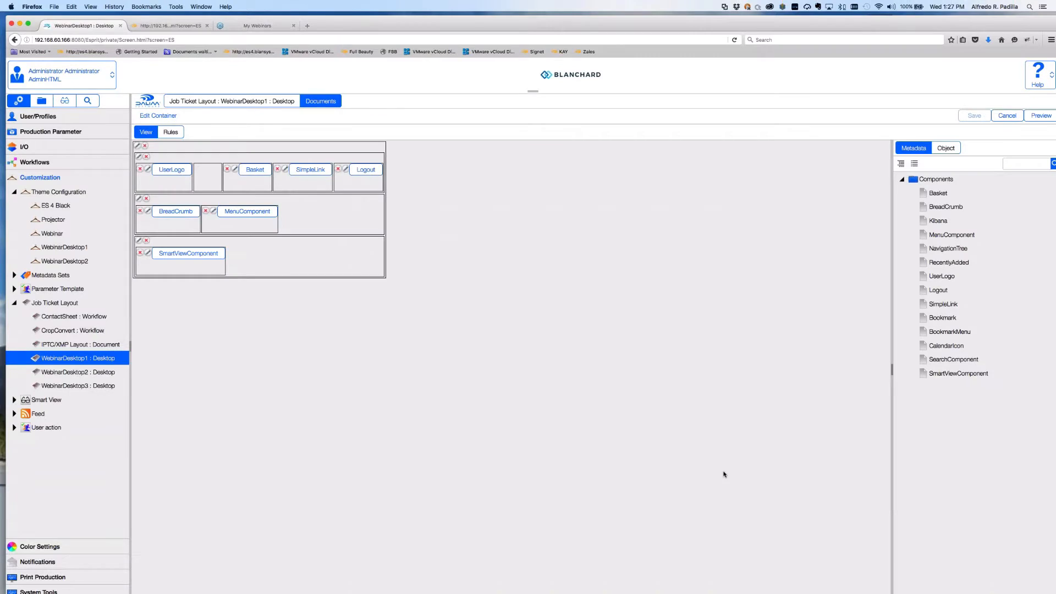
key(super+Tab)
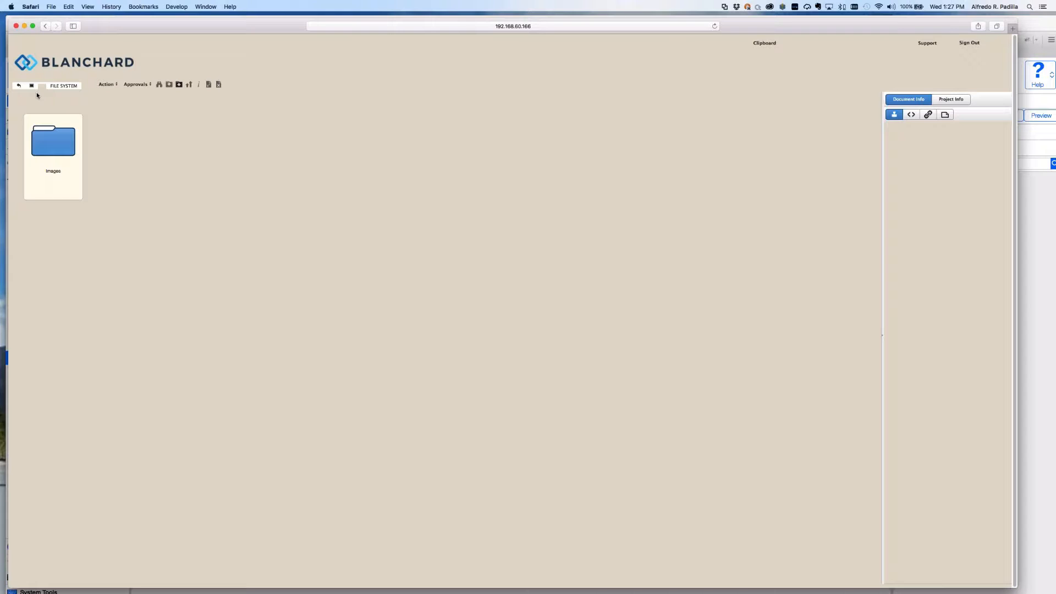
Load the copied company website in a new Safari tab, then return to the portal tab.
key(super+t)
key(Return)
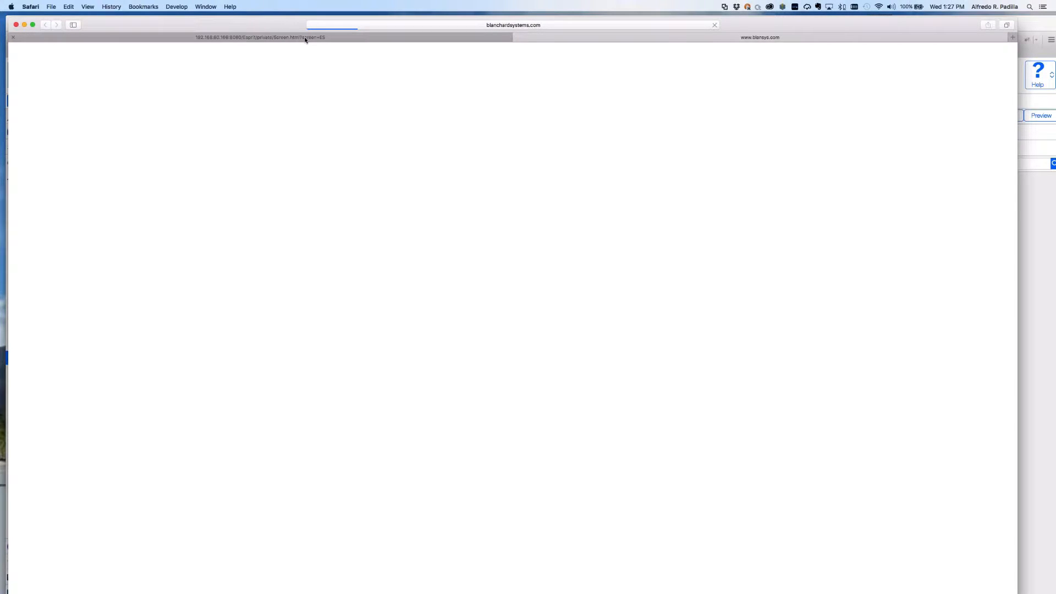
click(279, 38)
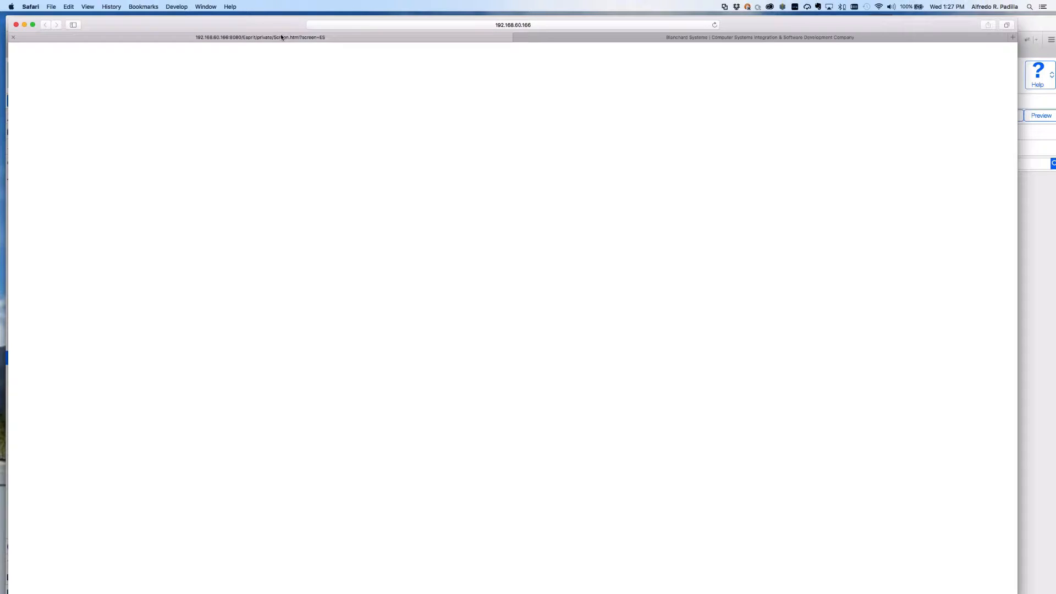
key(super+Tab)
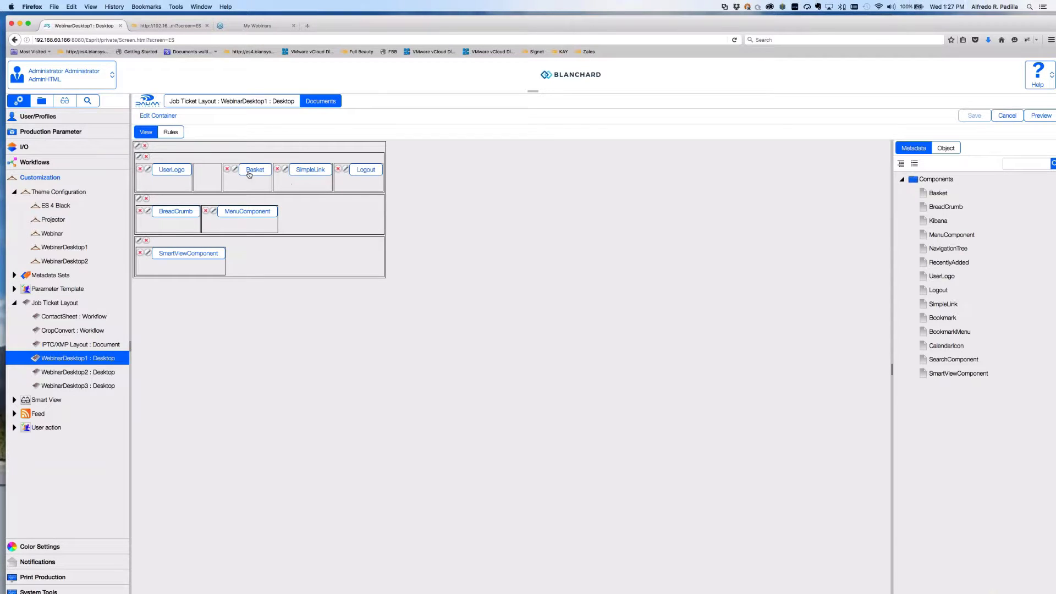
click(235, 169)
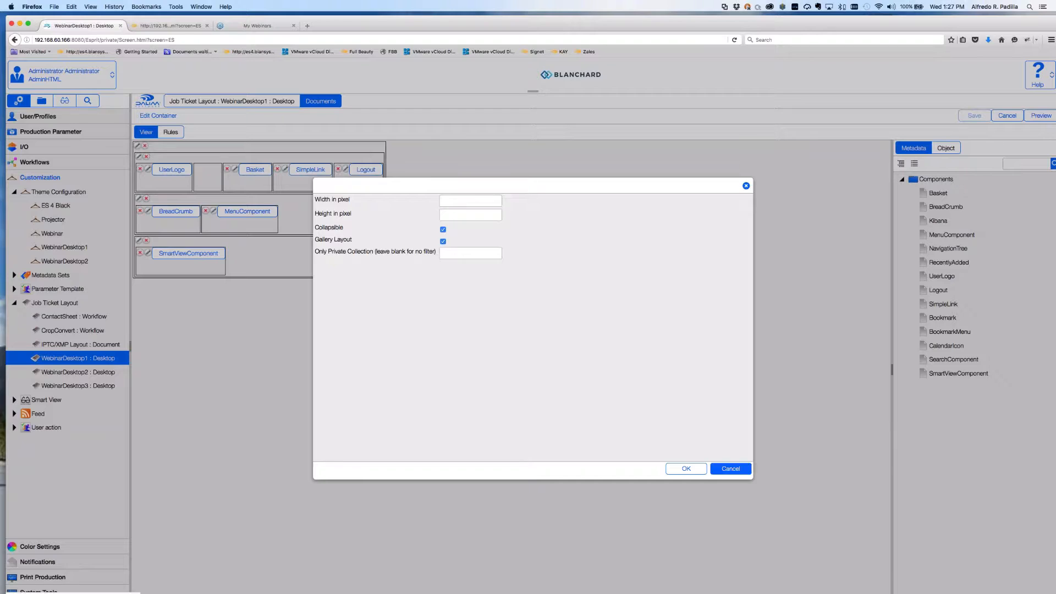
click(730, 468)
click(285, 169)
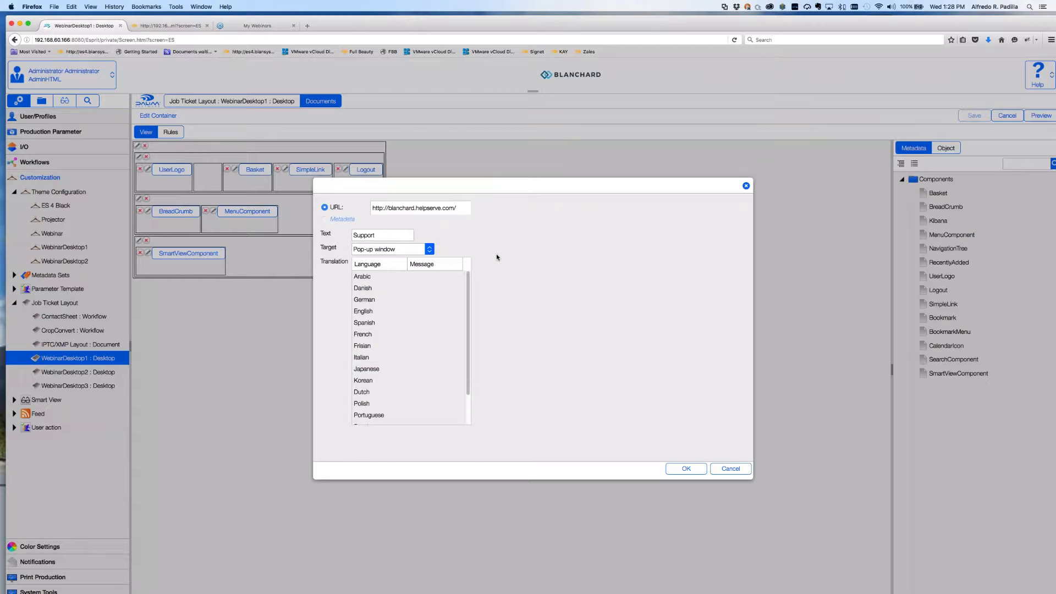
click(732, 469)
key(super+Tab)
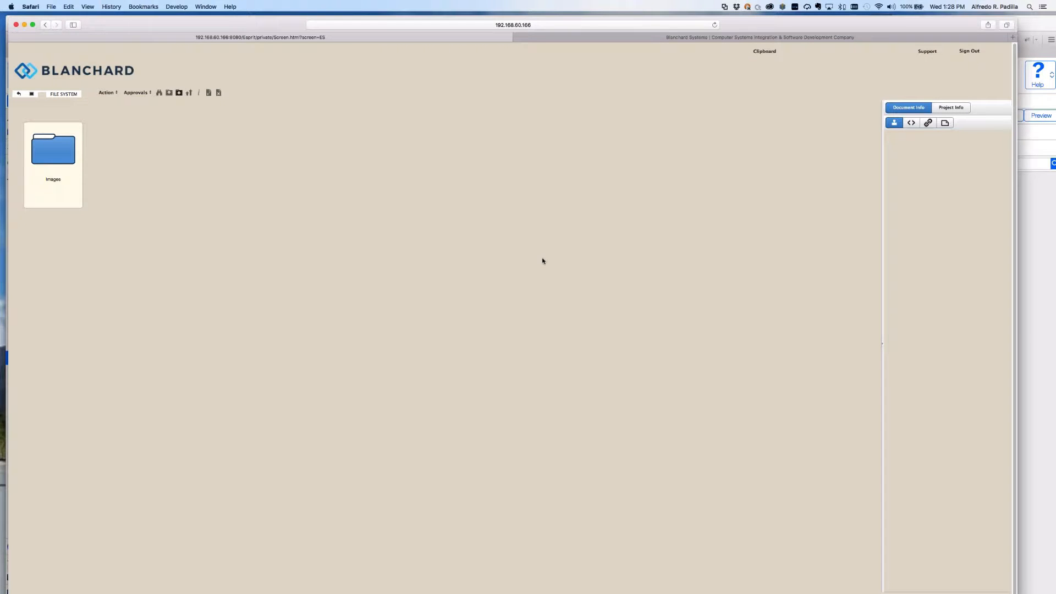
Open the portal's Support pop-up and close it again.
click(927, 51)
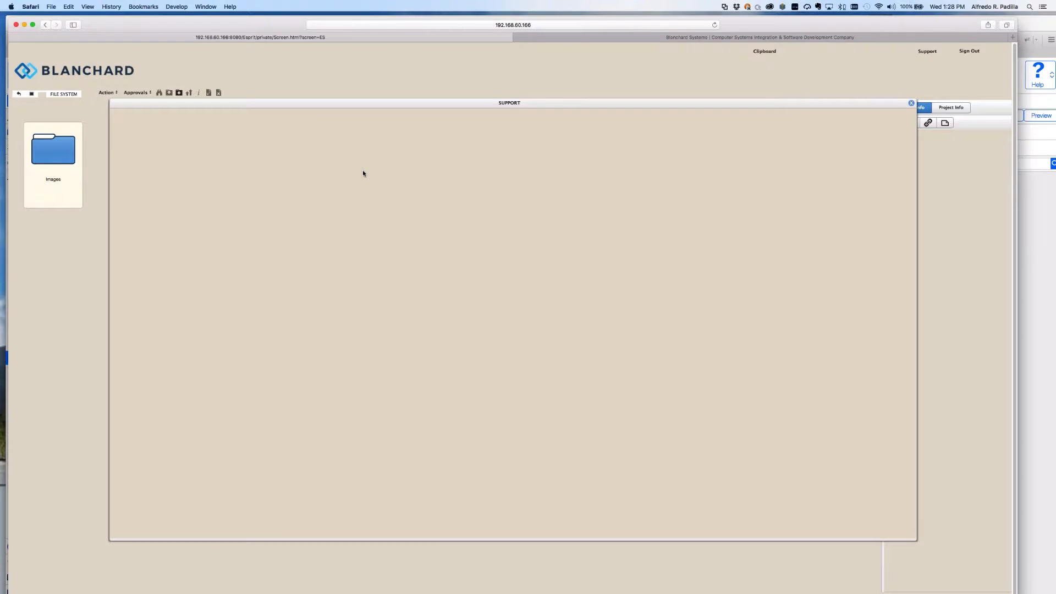
click(911, 103)
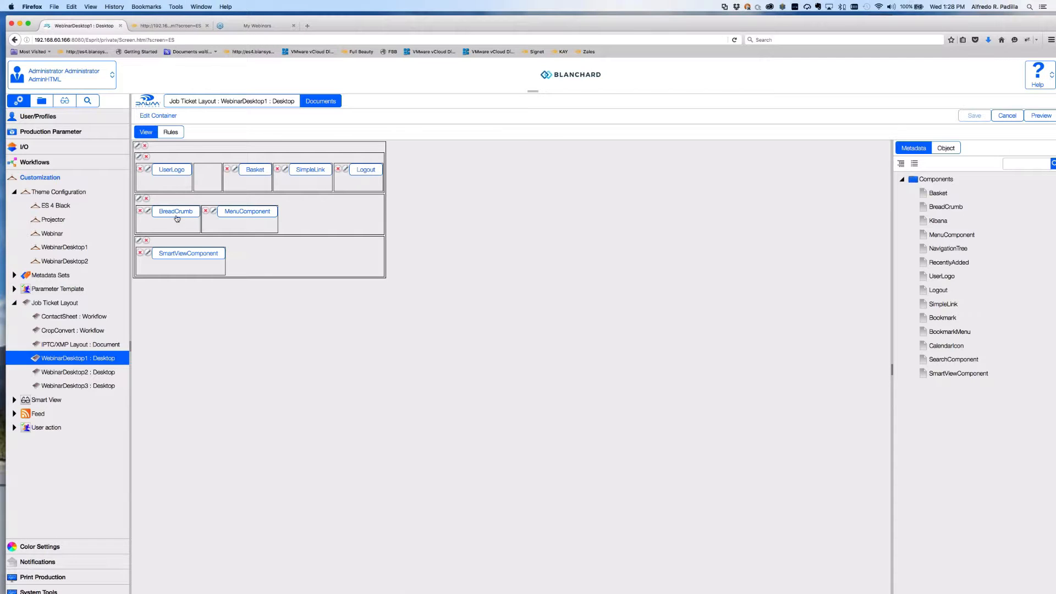
Give BreadCrumb a '/' separator and HOME label, then save the WebinarDesktop1 layout.
double_click(177, 219)
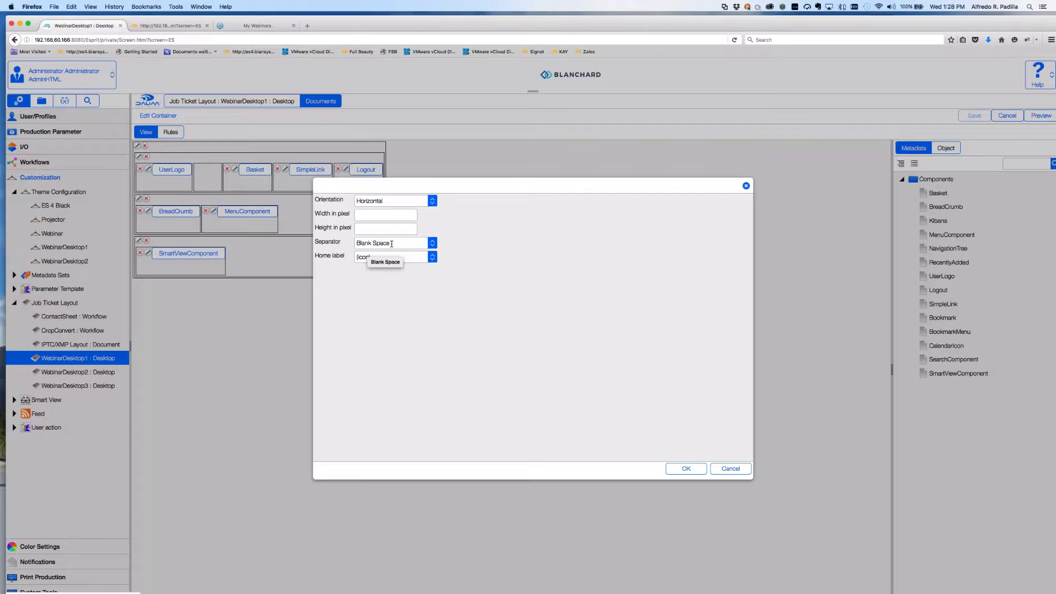
click(383, 243)
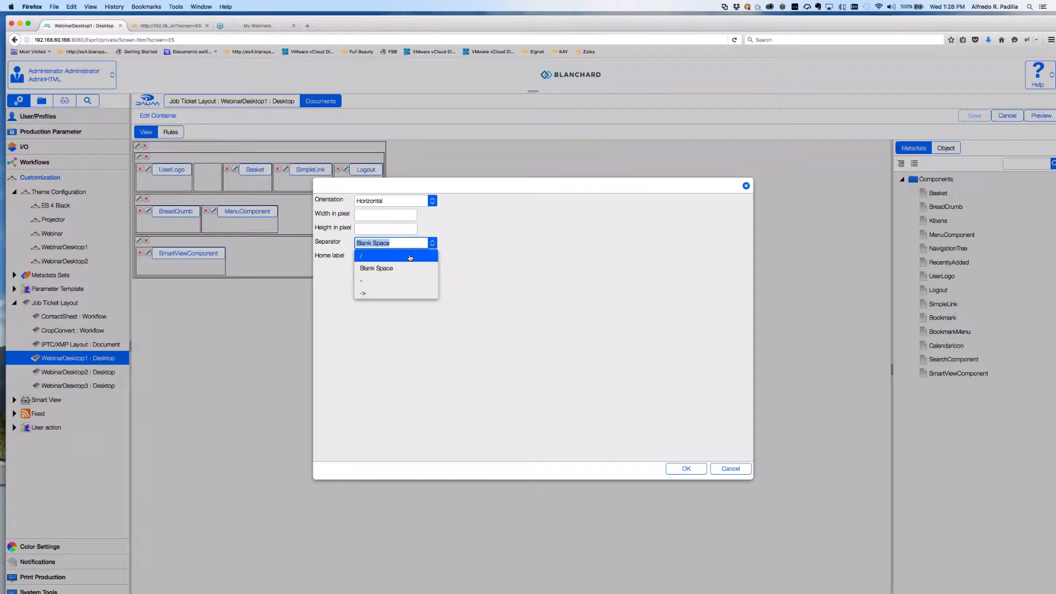
click(361, 256)
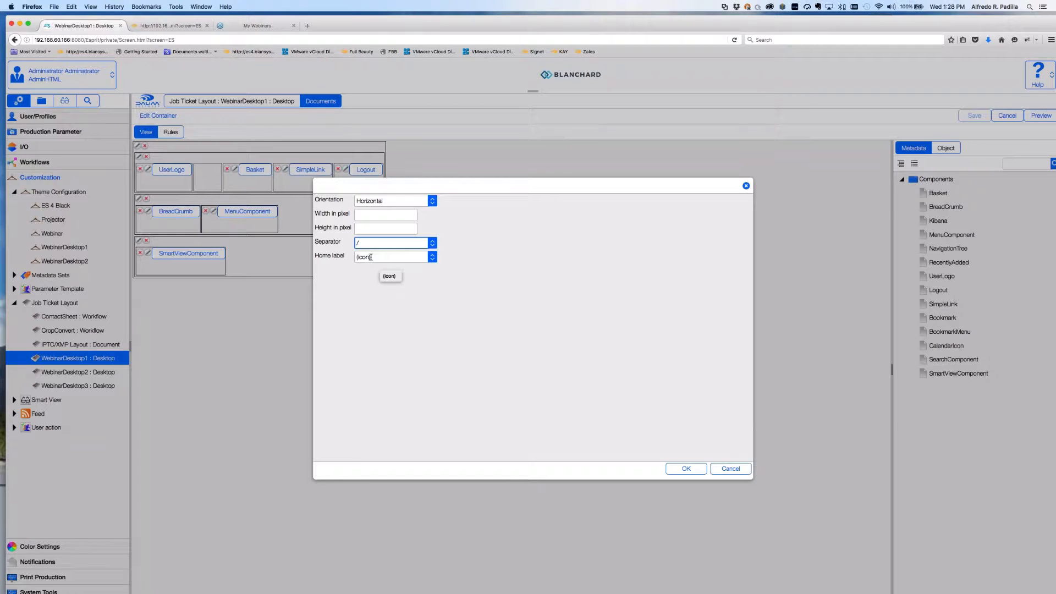
click(419, 256)
click(387, 283)
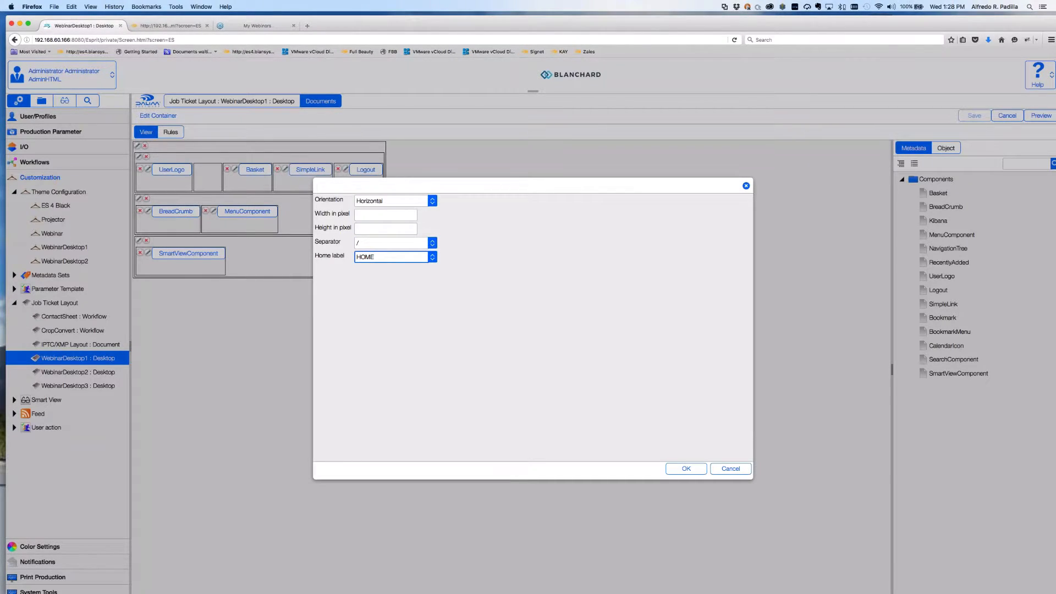
click(684, 469)
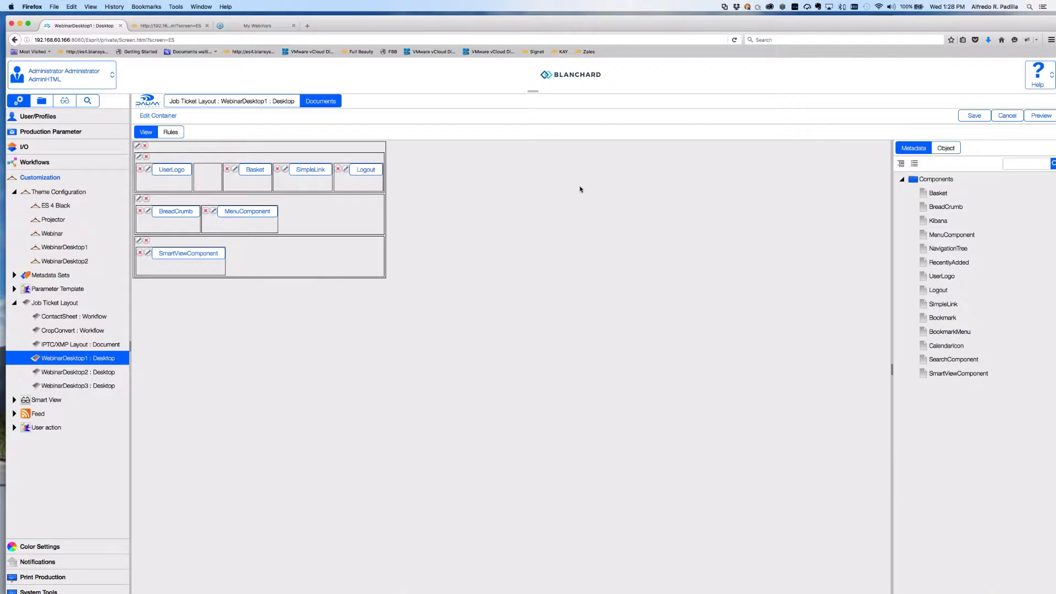
click(974, 116)
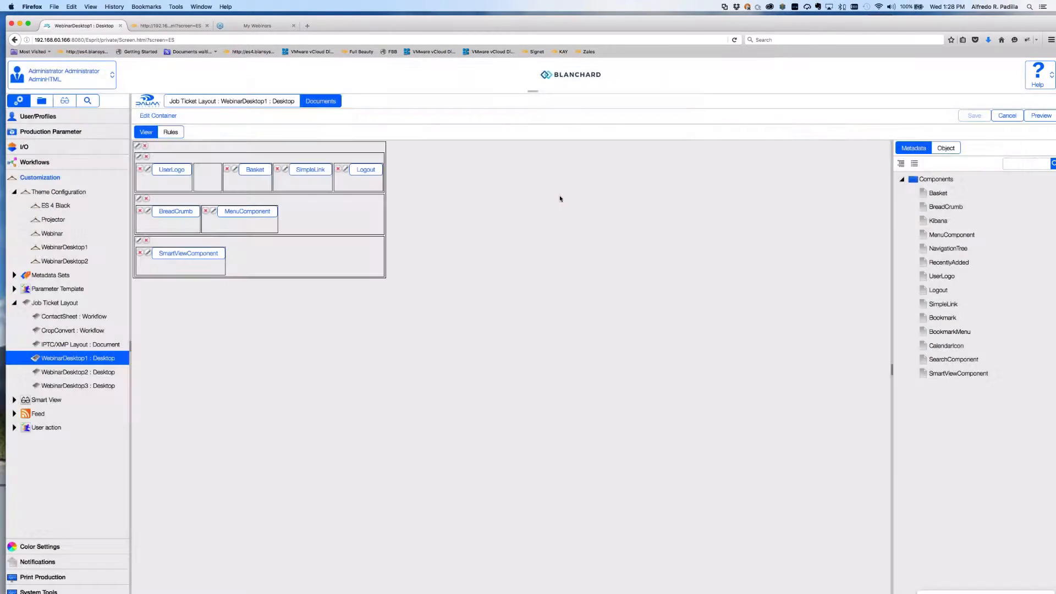
key(super+Tab)
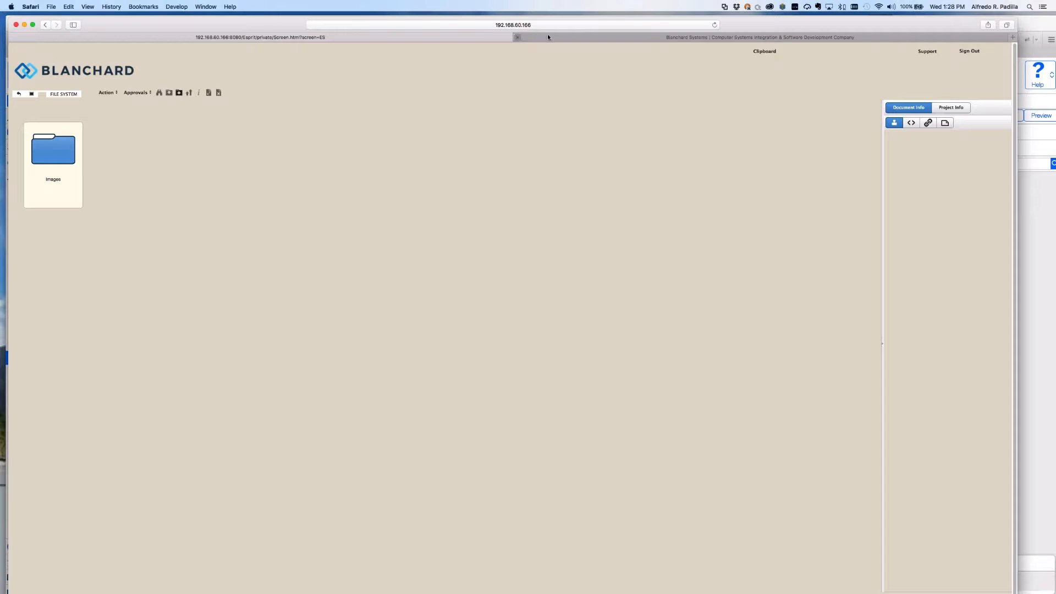
Reload the portal and browse into Customers > My Customer > Webinar.
click(714, 25)
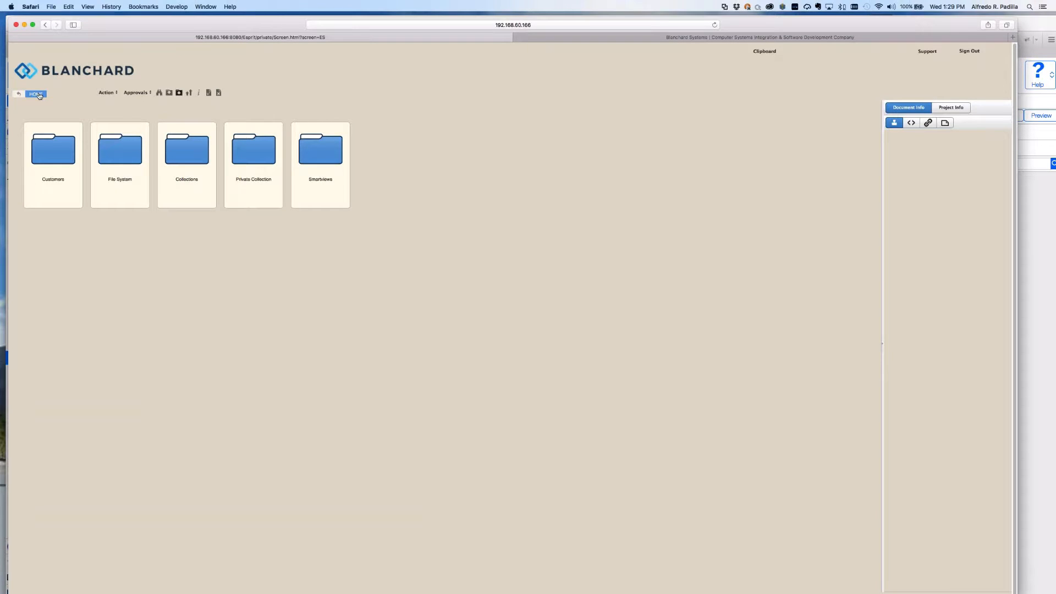
double_click(62, 166)
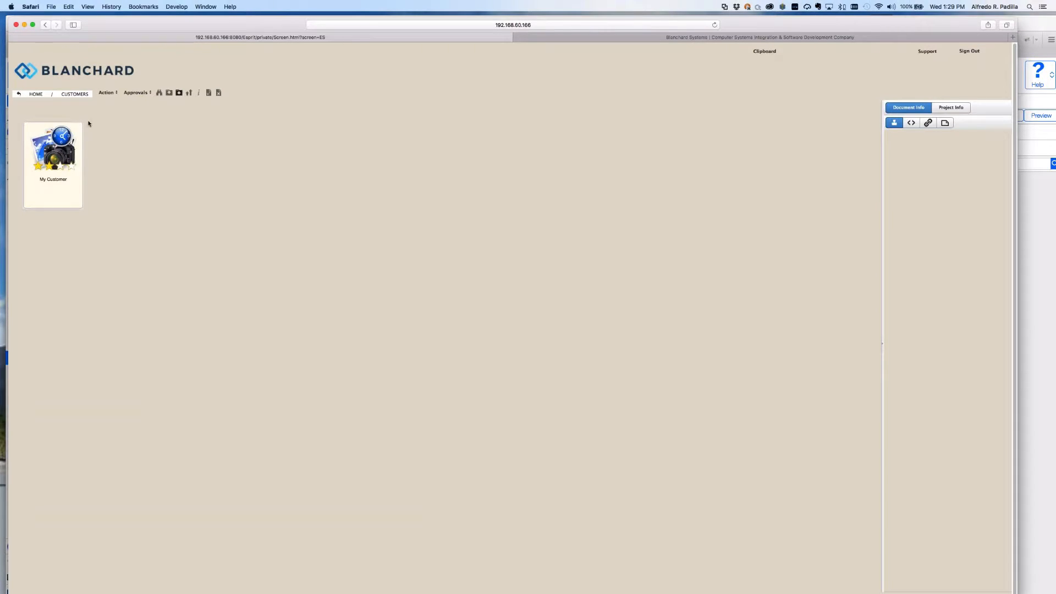
double_click(61, 156)
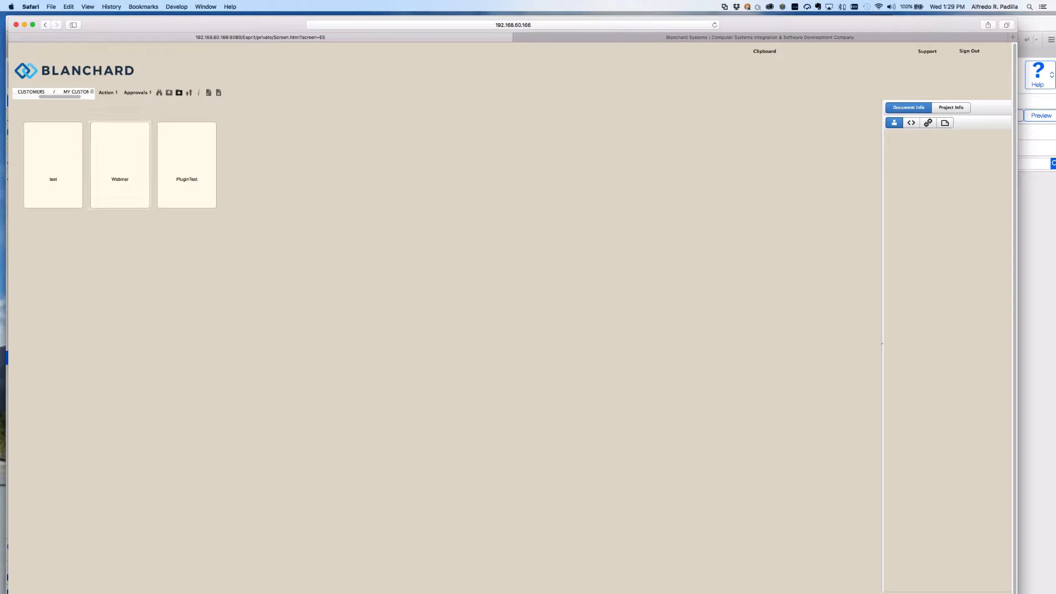
double_click(140, 161)
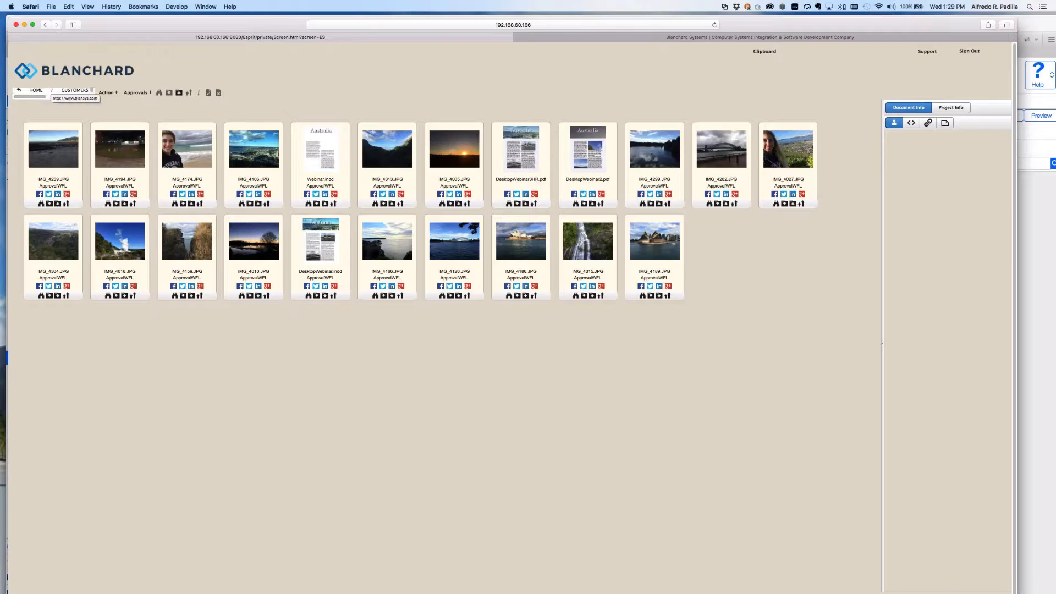
click(49, 76)
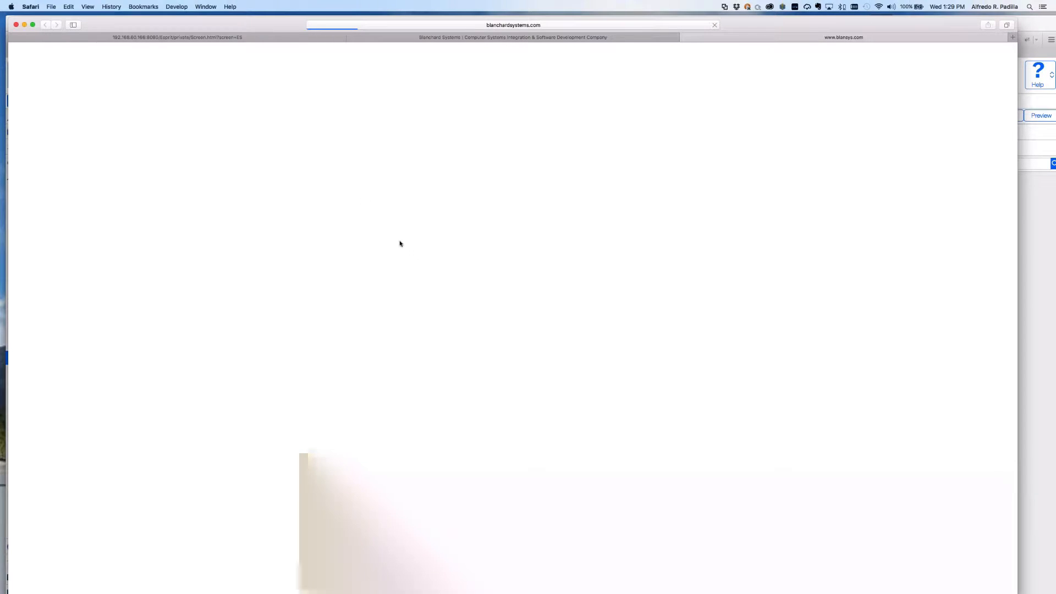
click(214, 38)
click(36, 90)
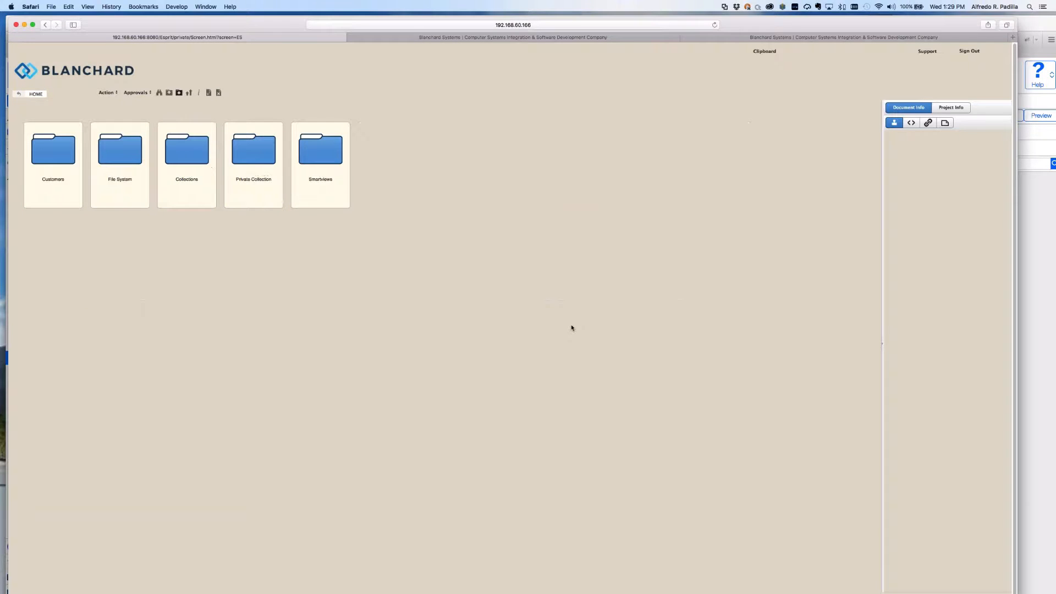
key(super+Tab)
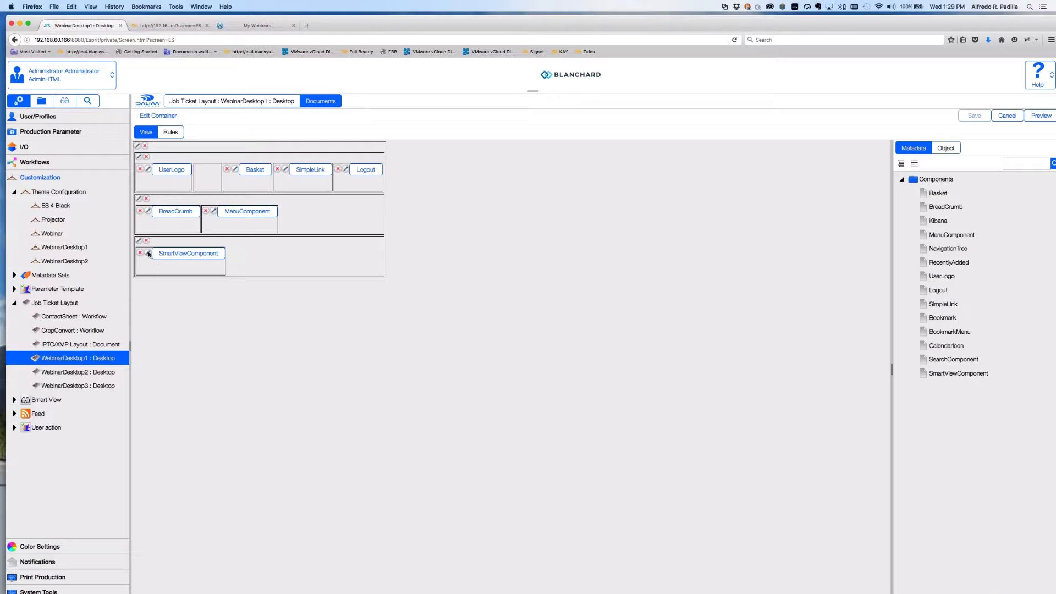
Increase SmartViewComponent's Gallery zoom, confirm it, then open the MenuComponent settings.
click(148, 253)
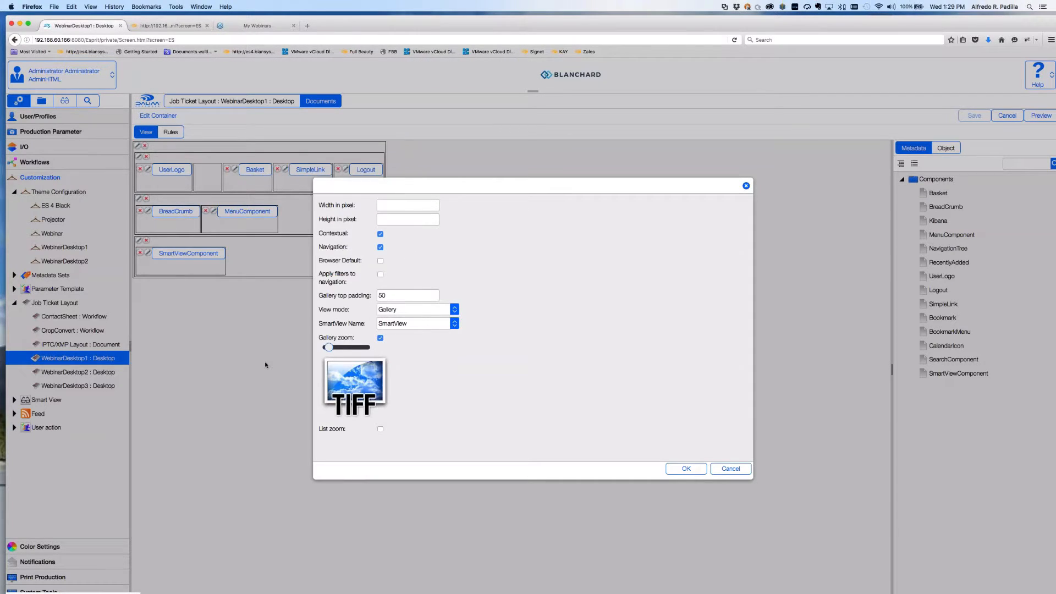
drag(328, 347, 339, 348)
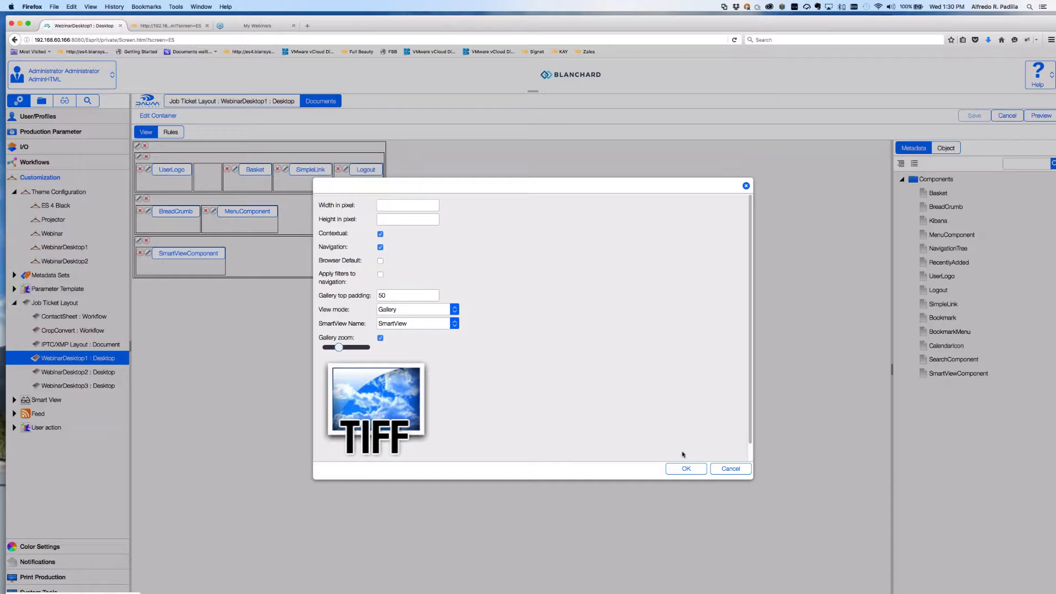
click(686, 469)
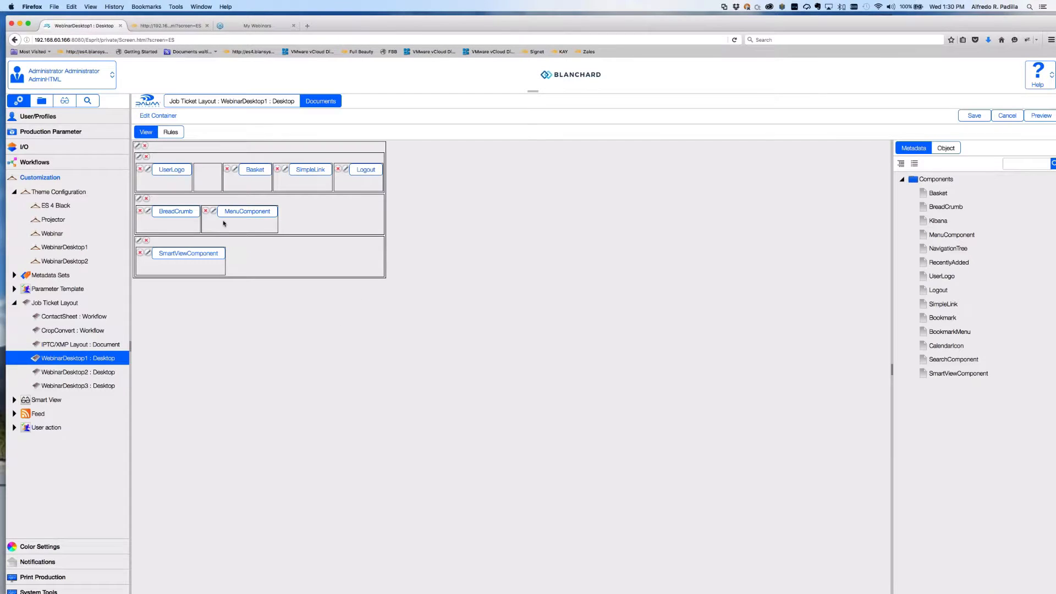
click(214, 212)
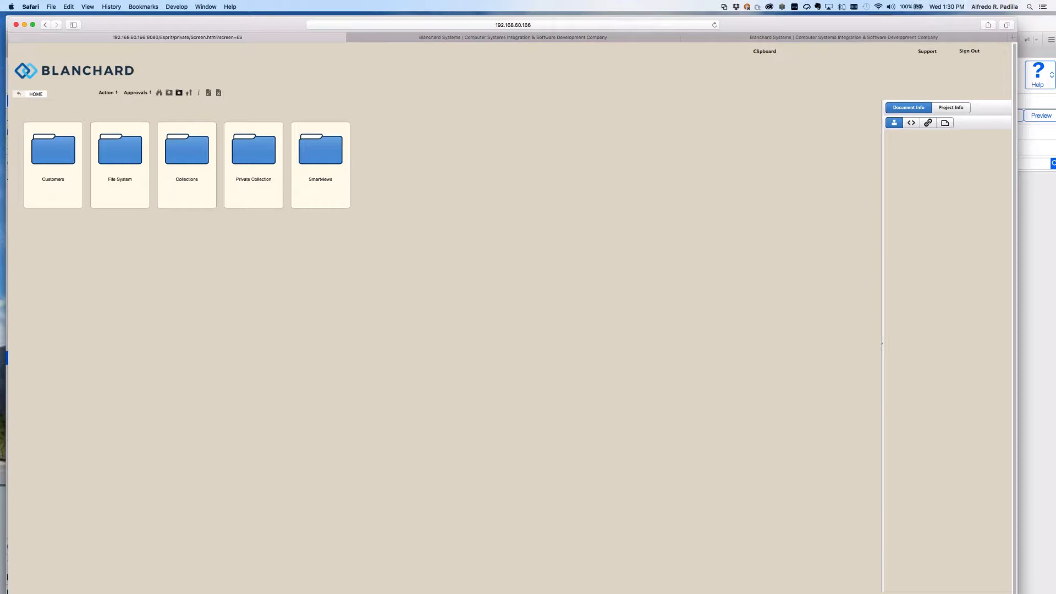
Browse the portal into Customers > My Customer > Webinar.
click(68, 158)
click(69, 158)
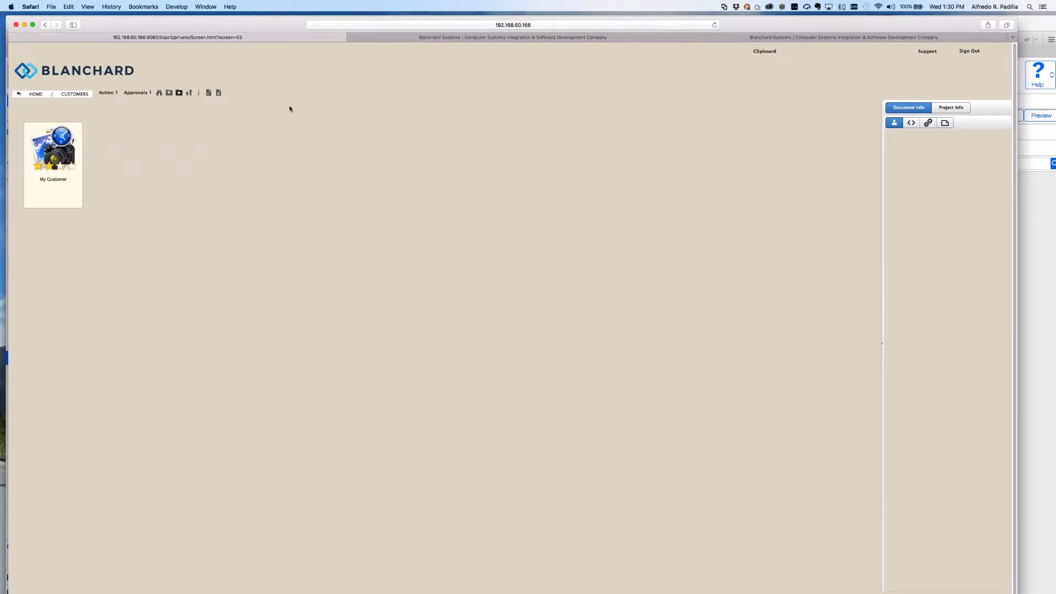
double_click(61, 152)
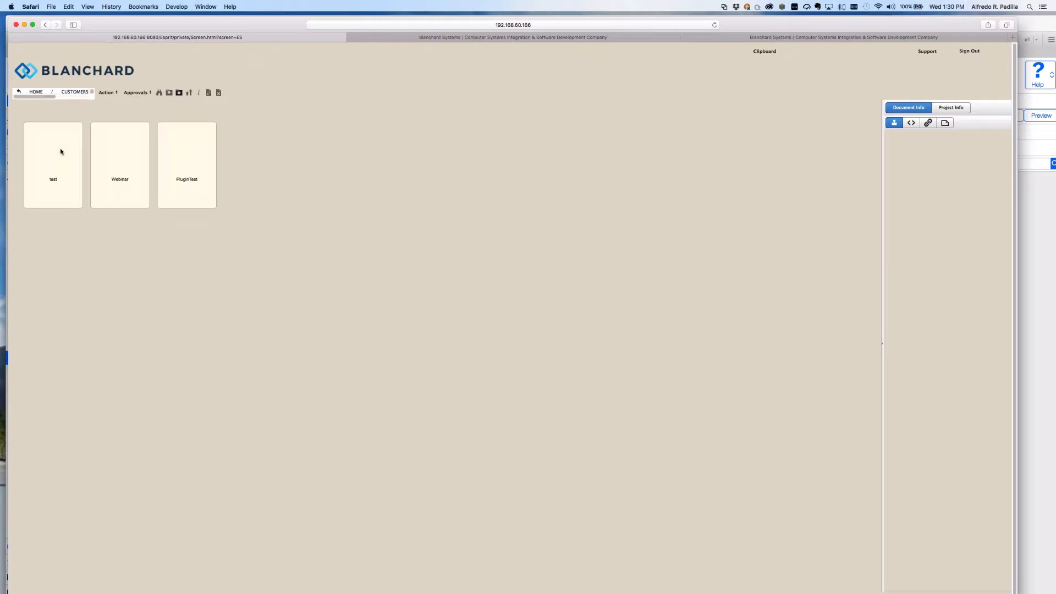
double_click(123, 162)
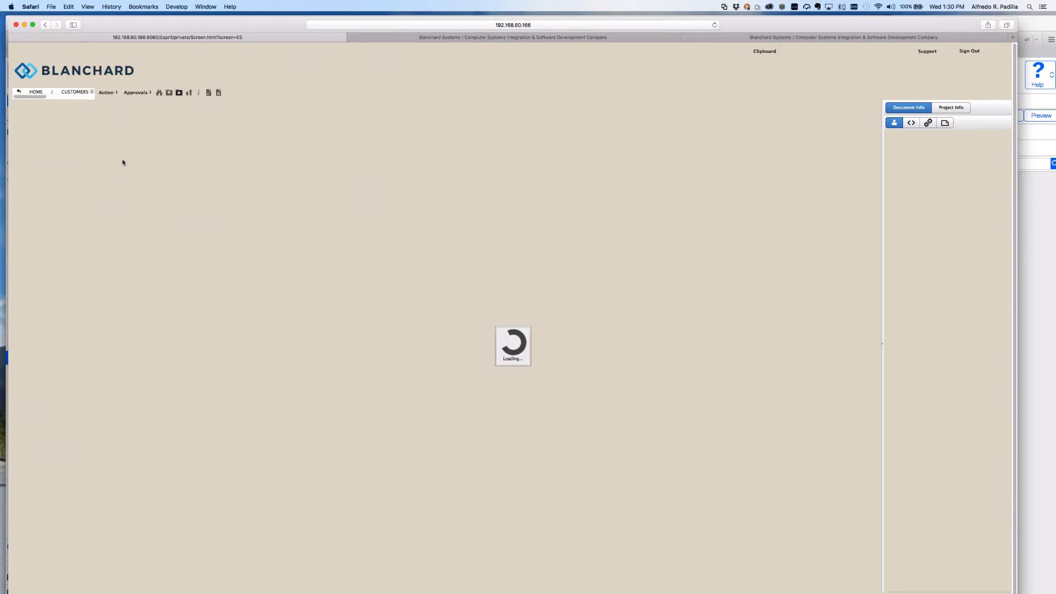
Check IMG_4106.JPG's Approvals and Action menus, then go back to HOME.
click(261, 172)
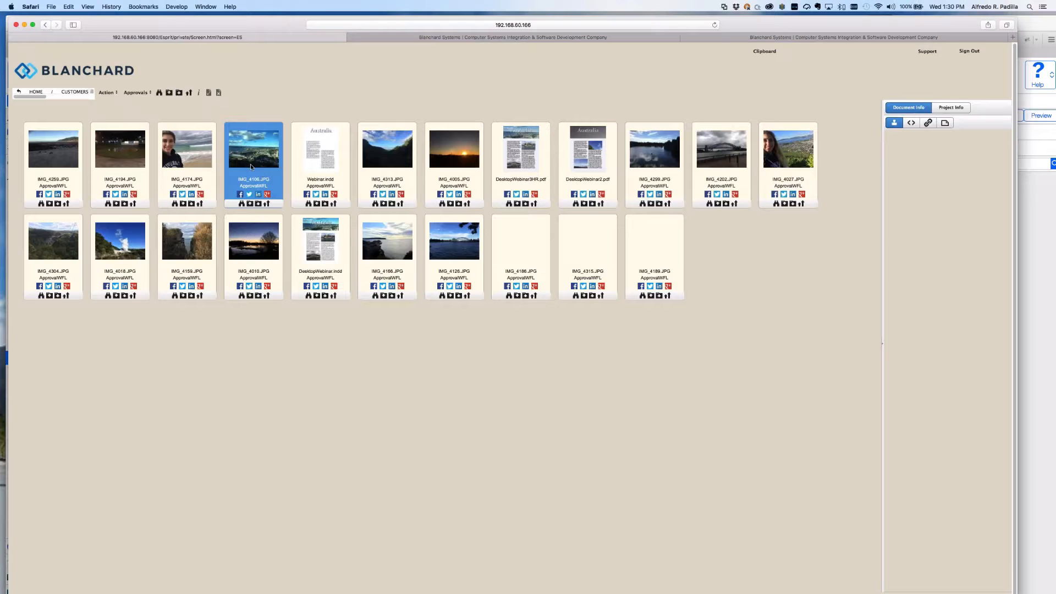
click(137, 92)
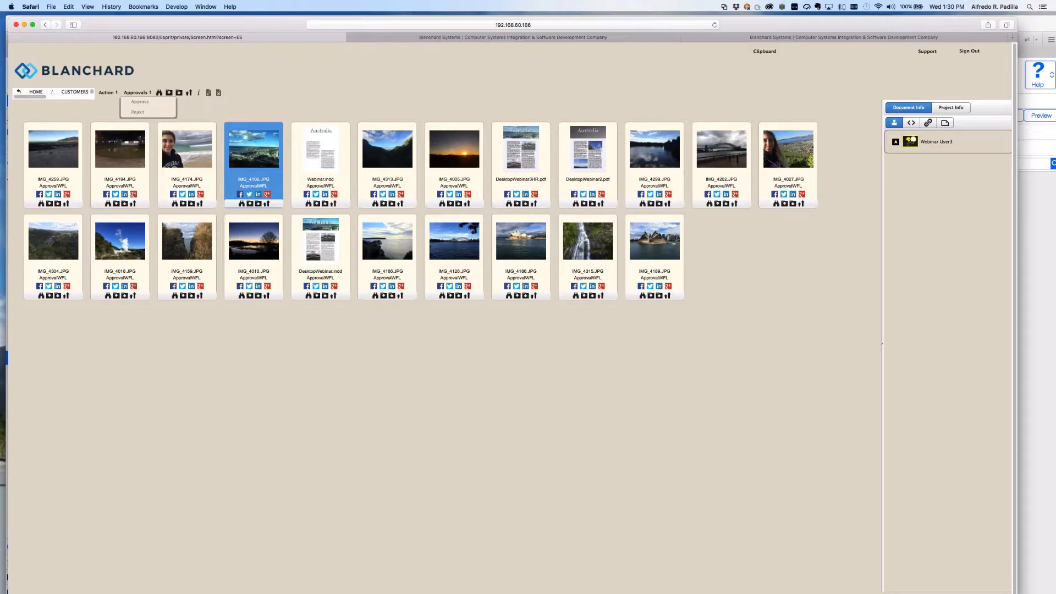
click(119, 94)
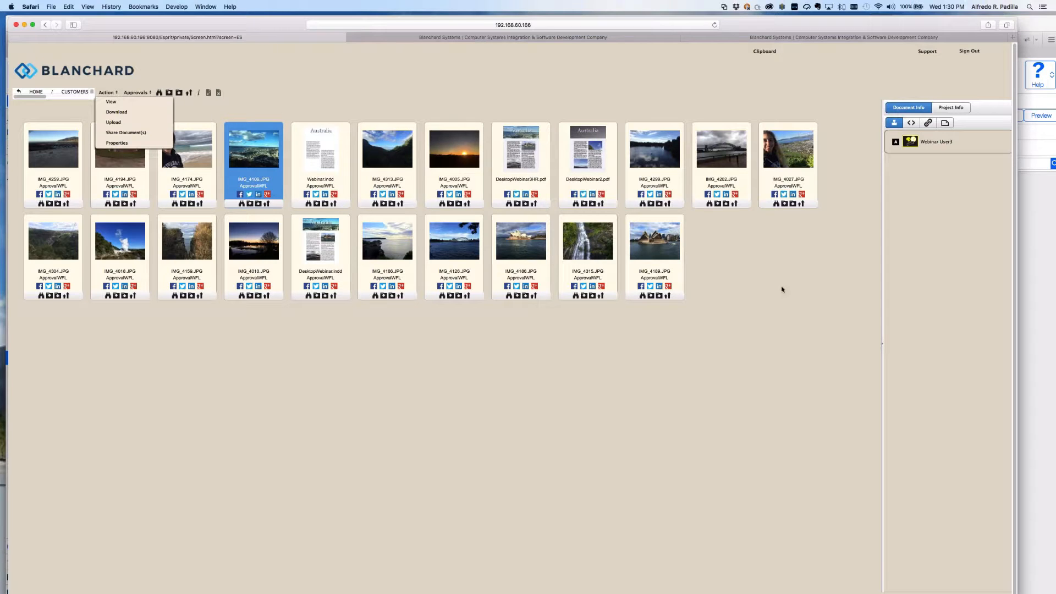
click(33, 97)
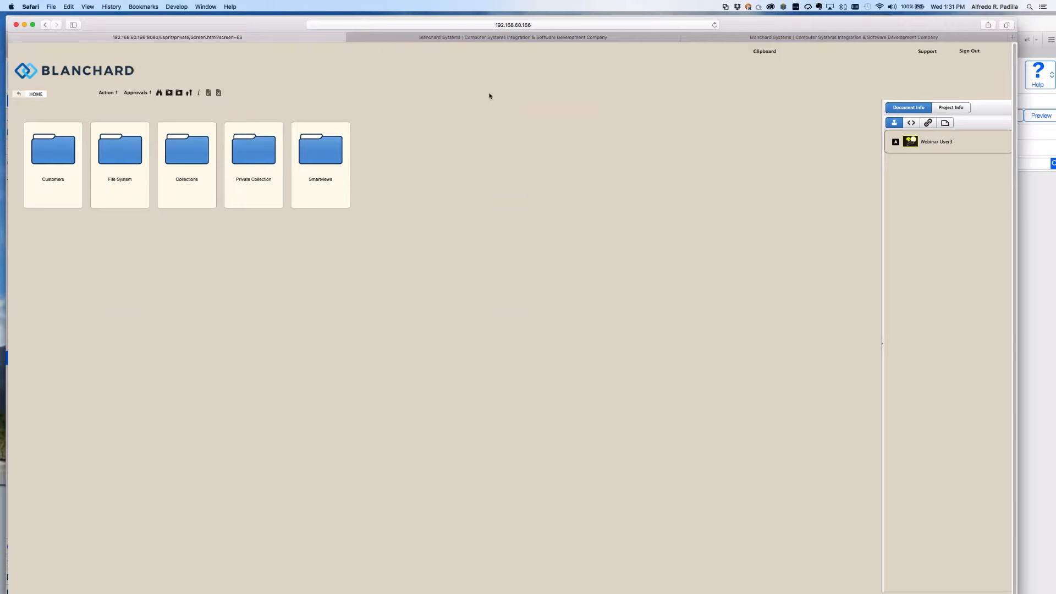
key(super+Tab)
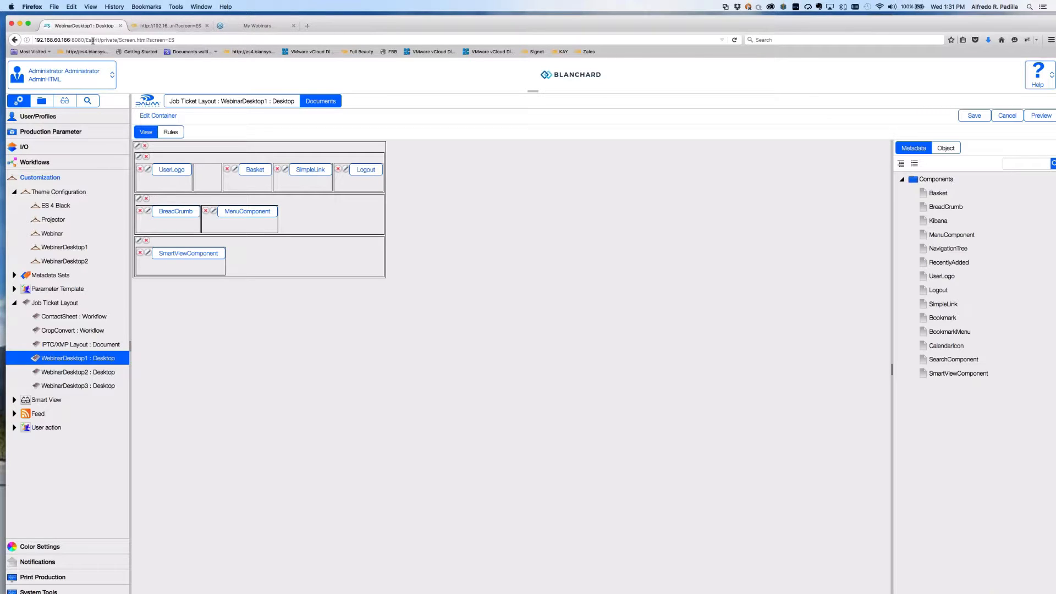
In the second tab, load Esprit/public/Settings.jsp instead of private/Screen.html?screen=ES and confirm the login prompt.
click(177, 24)
click(102, 40)
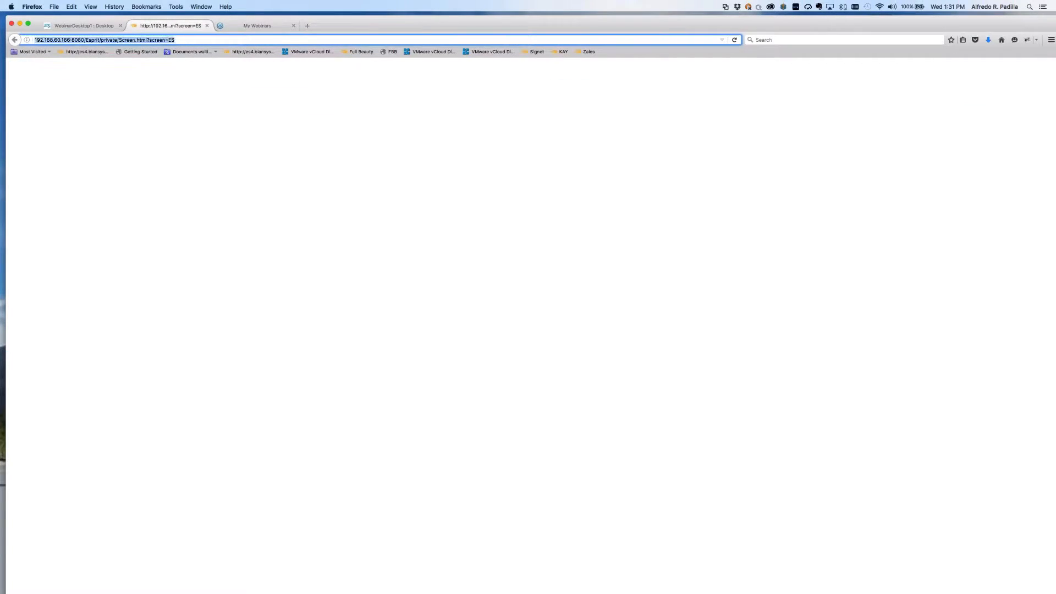
click(102, 40)
drag(102, 41, 270, 39)
text(public)
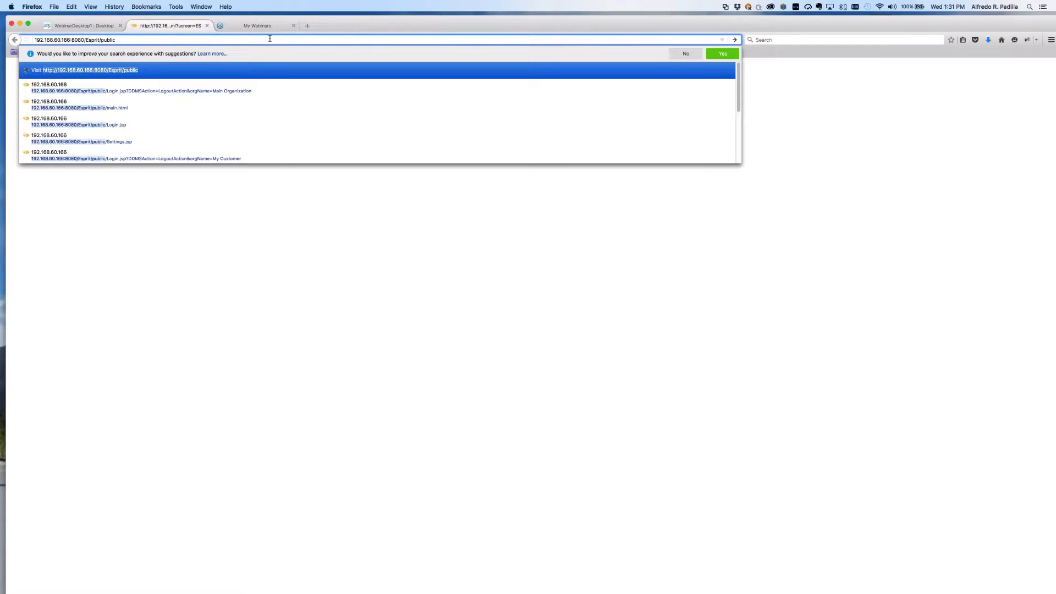
key(Down)
key(Down)
key(Down)
key(Down)
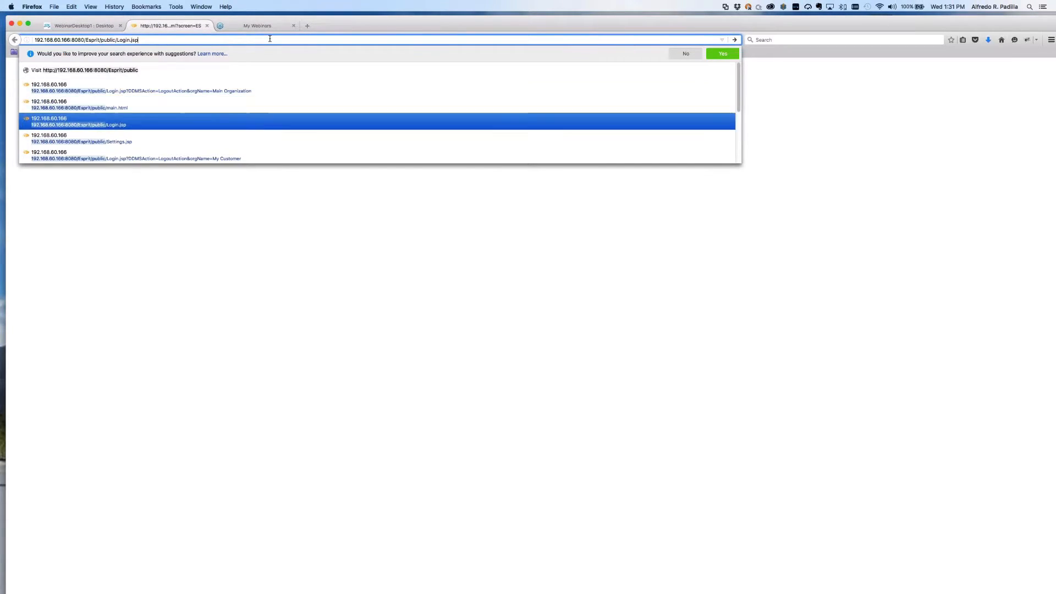
key(Return)
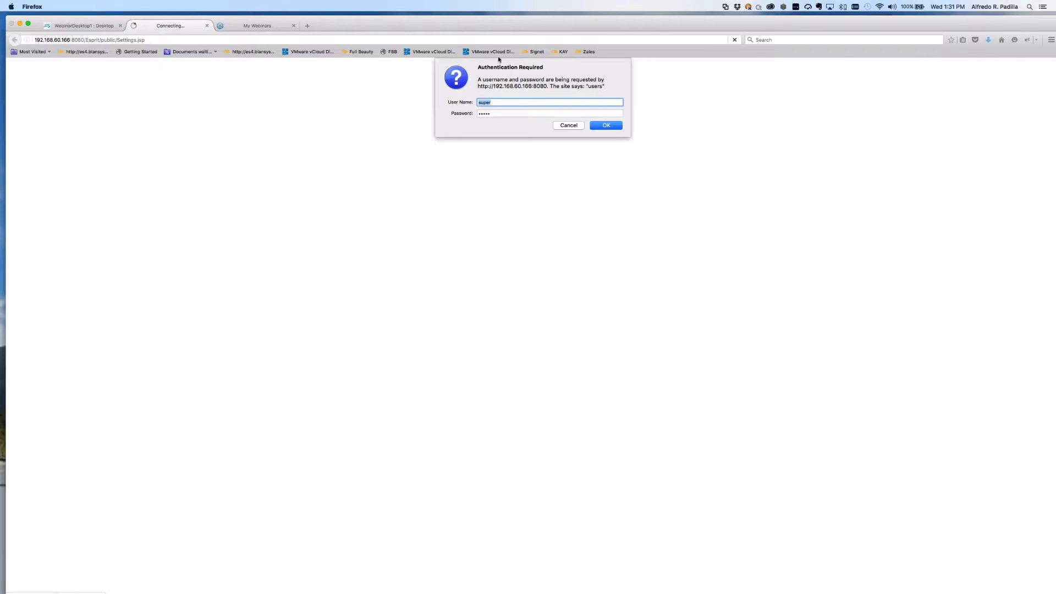
click(604, 126)
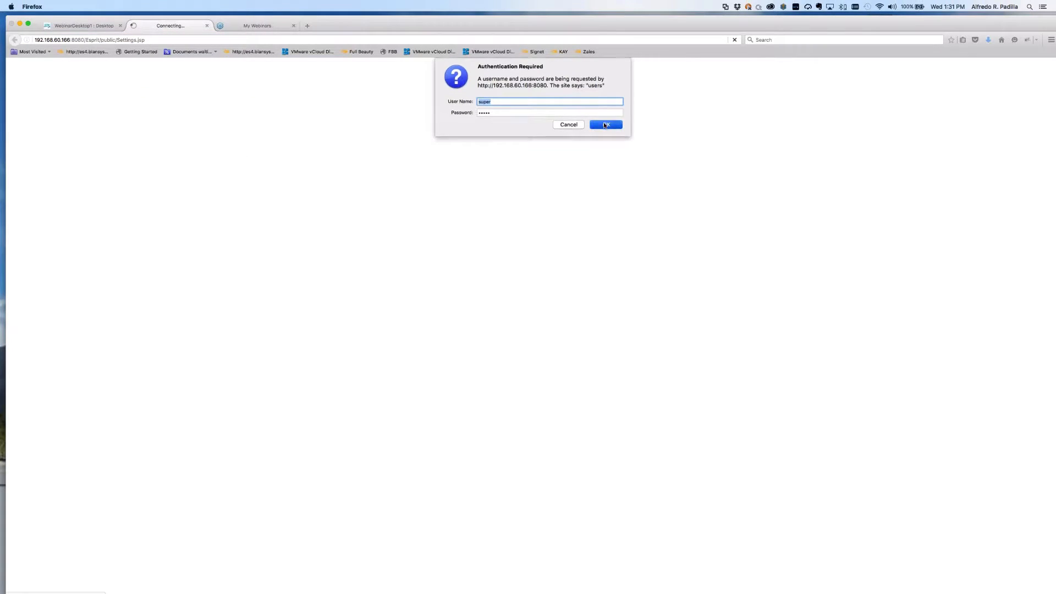
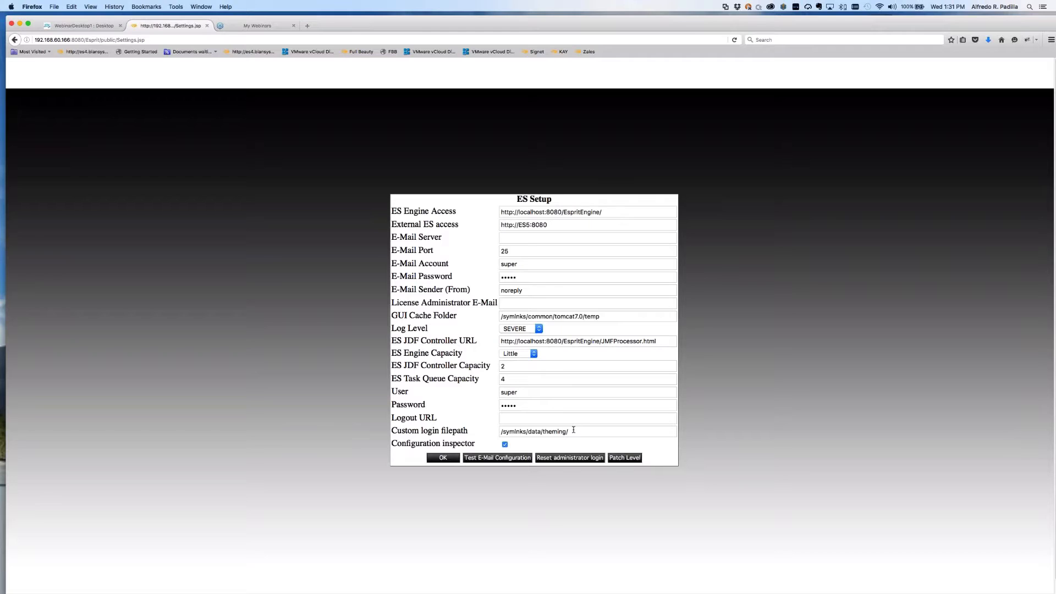
Bring Terminal forward, enlarge its text twice and reposition and resize the window.
key(super+Tab)
key(super+Tab)
key(super+Tab)
key(super+Tab)
key(super+Tab)
key(super+Tab)
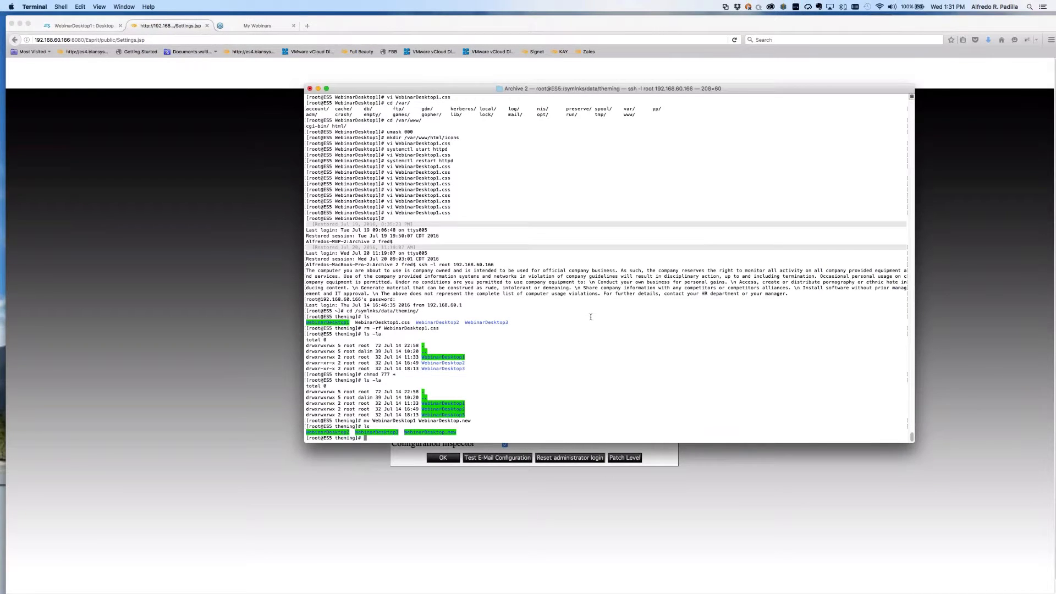
key(super+plus)
key(super+plus)
key(super+plus)
key(super+plus)
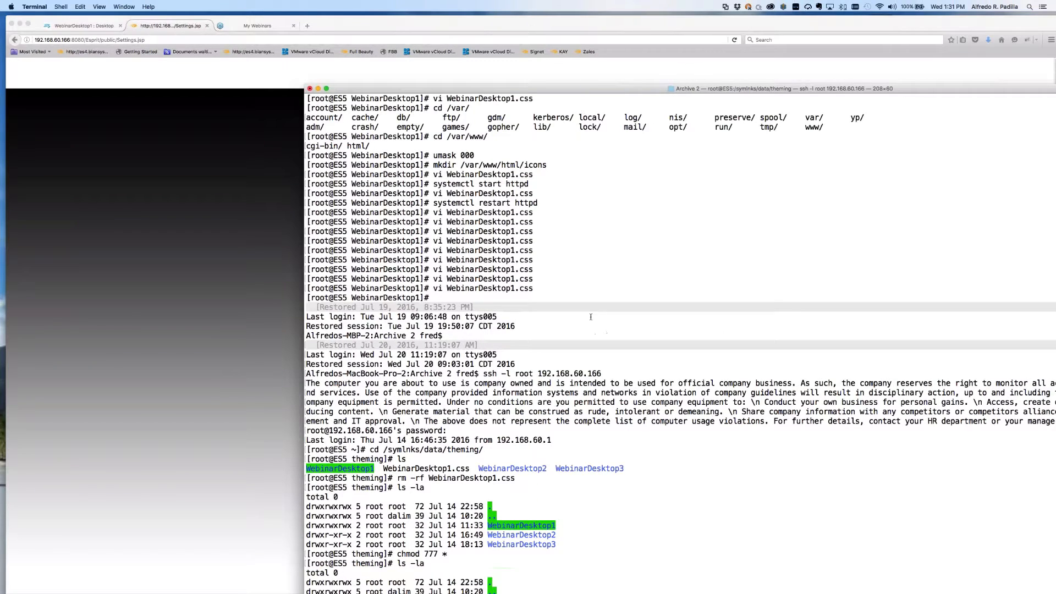
drag(425, 87, 184, 14)
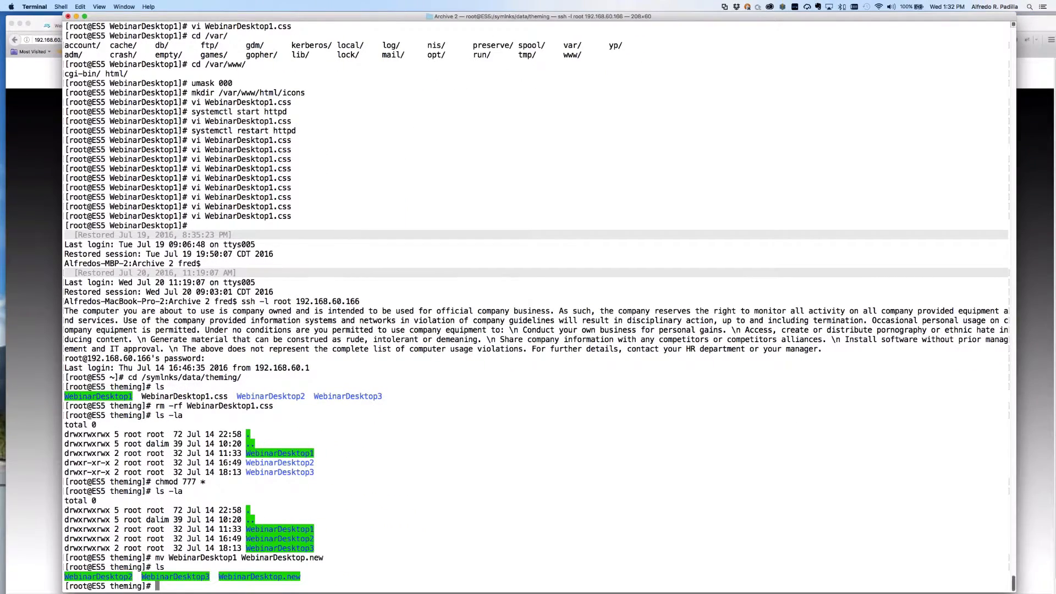
drag(1014, 590, 674, 297)
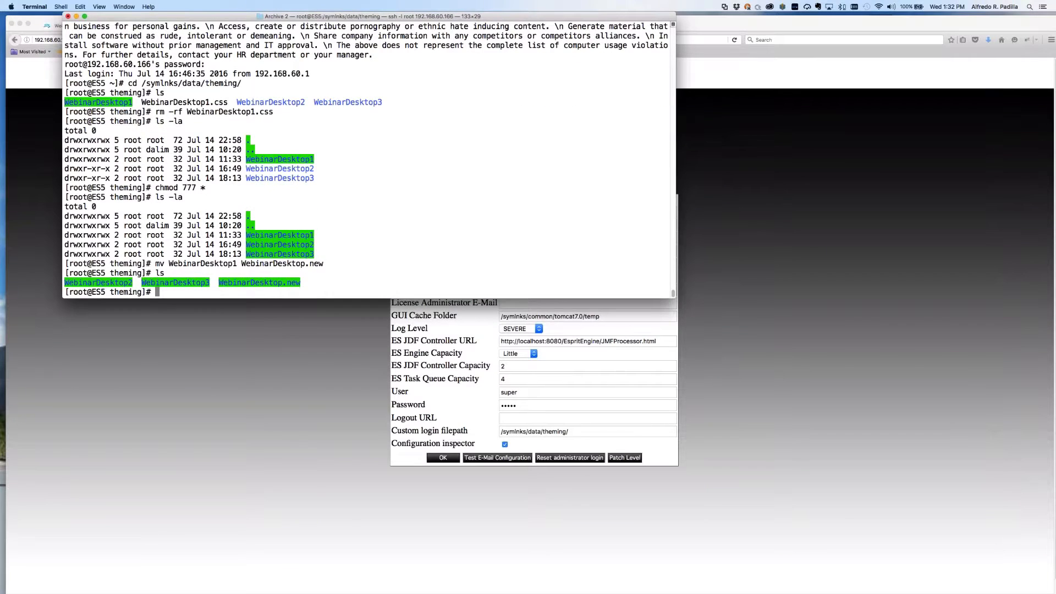
drag(413, 16, 511, 43)
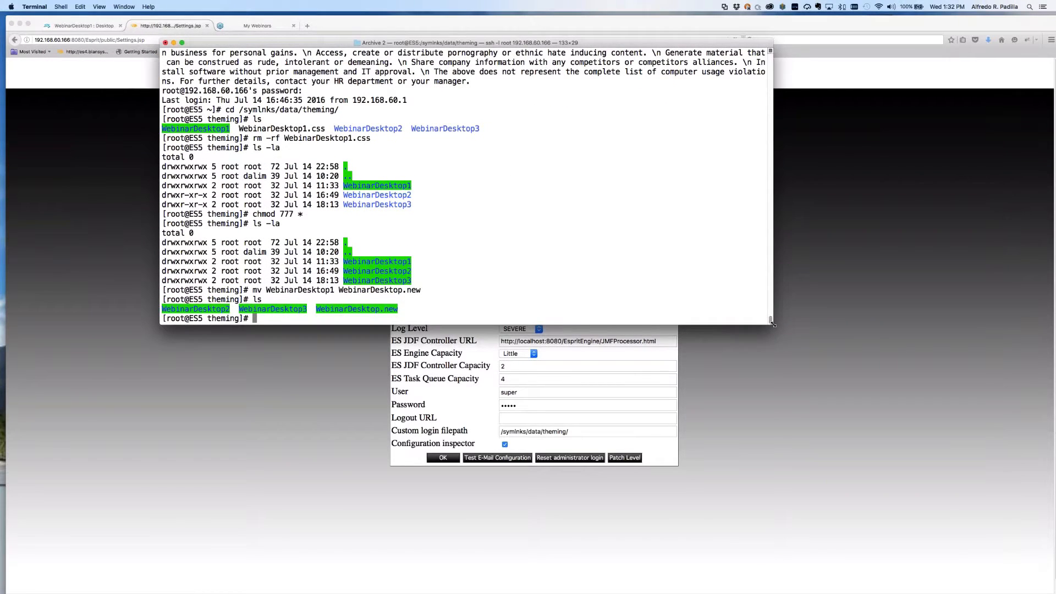
drag(773, 324, 866, 400)
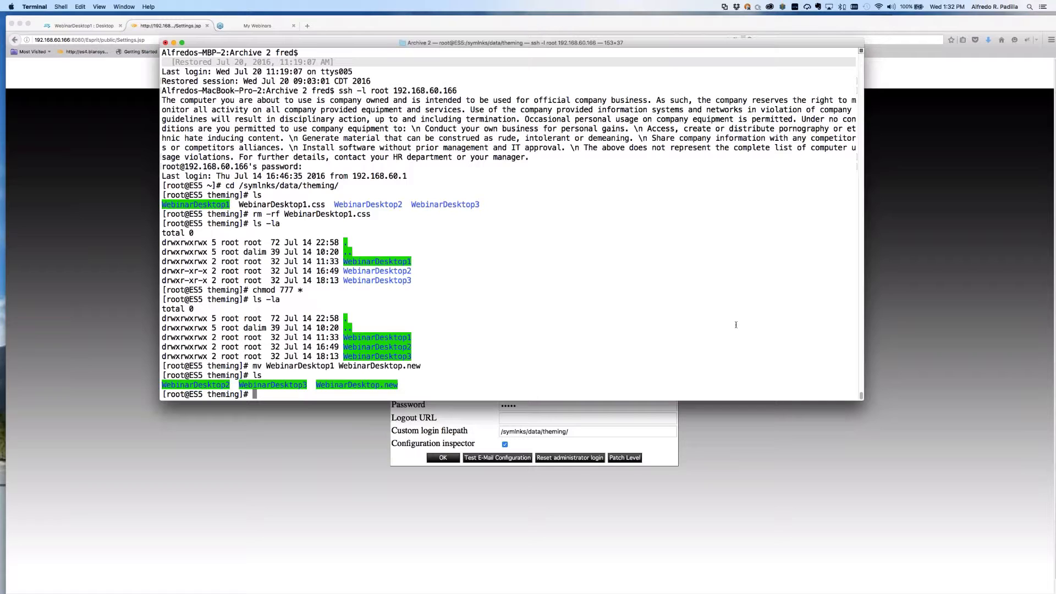
key(super+plus)
key(super+plus)
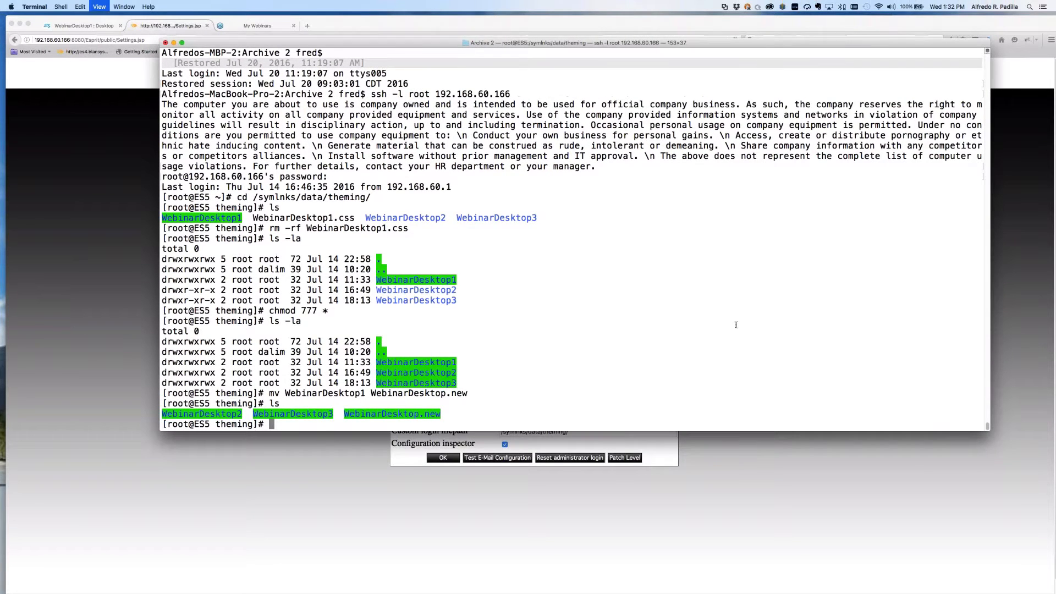
Print the working directory with pwd, confirming /symlnks/data/theming.
text(pwd)
key(Return)
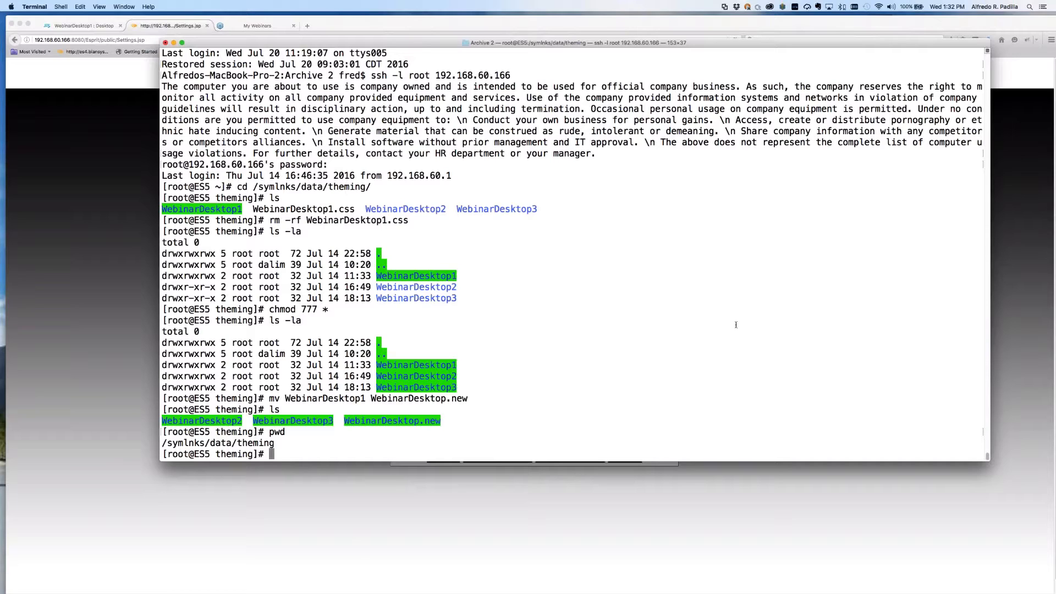
key(super+Tab)
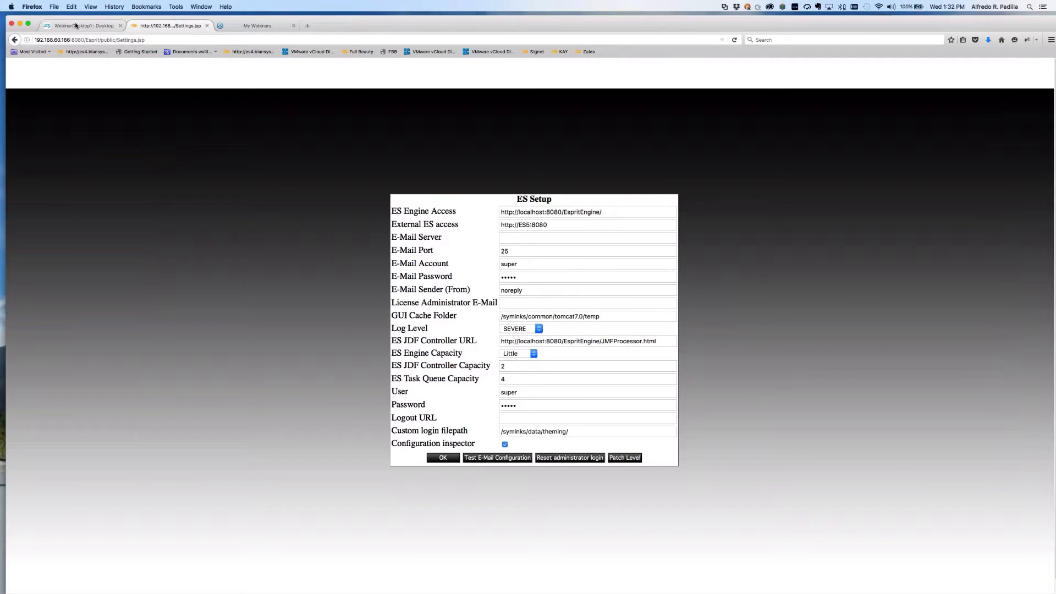
Open the WebinarDesktop1 theme configuration, discarding the unsaved job ticket layout changes.
click(76, 26)
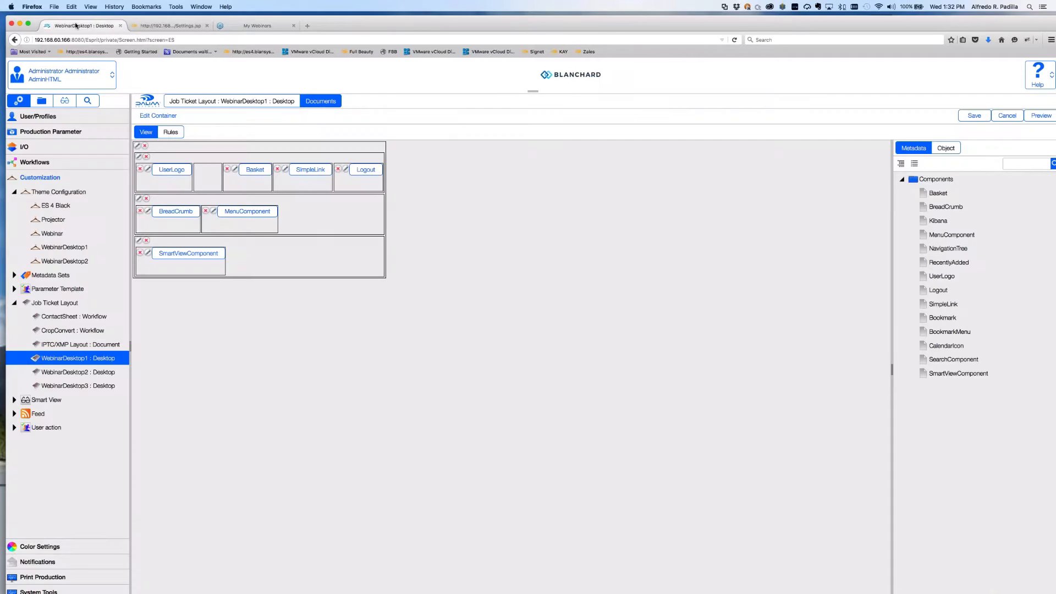
click(60, 249)
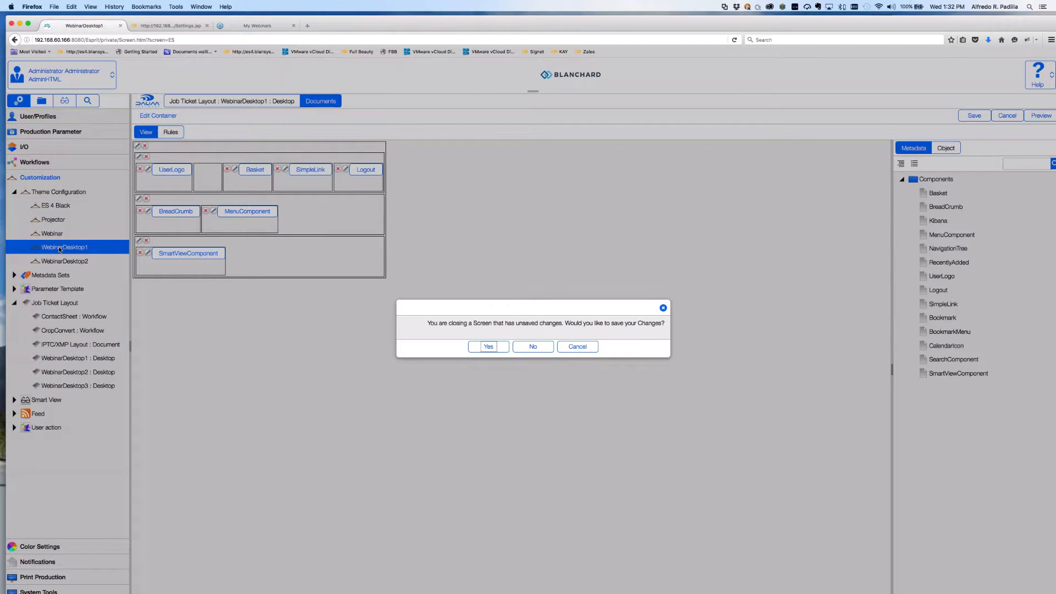
click(533, 346)
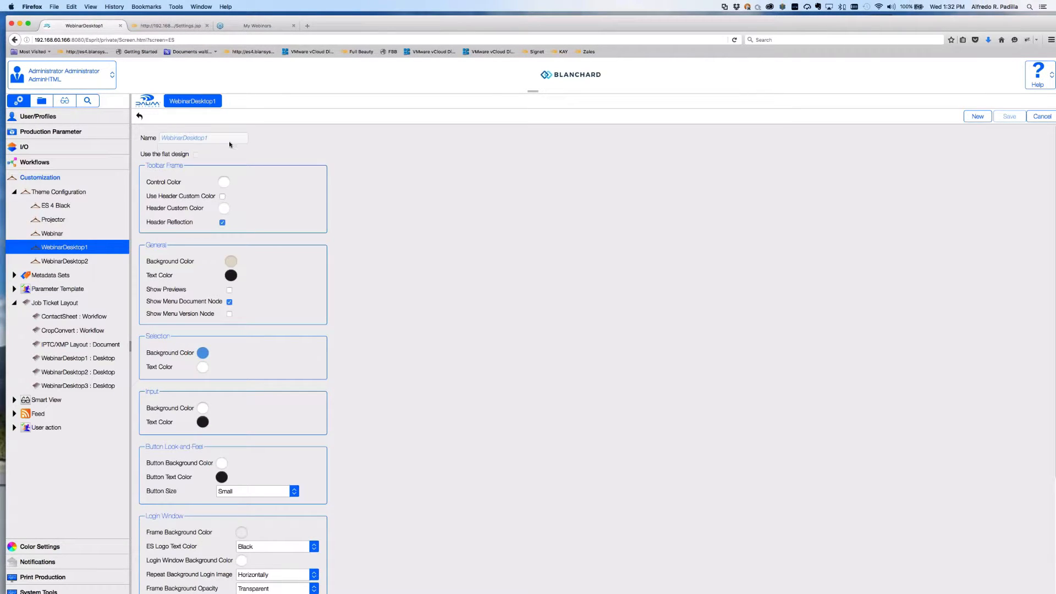
key(super+Tab)
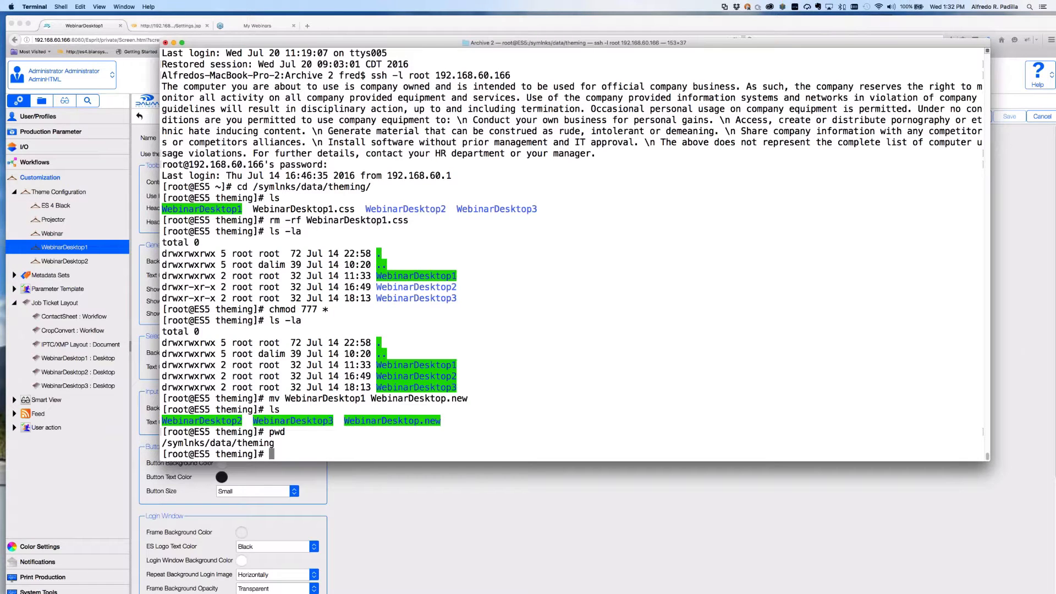
Enter the WebinarDesktop.new folder and list its contents with ls -la.
text(cd Webi)
key(Tab)
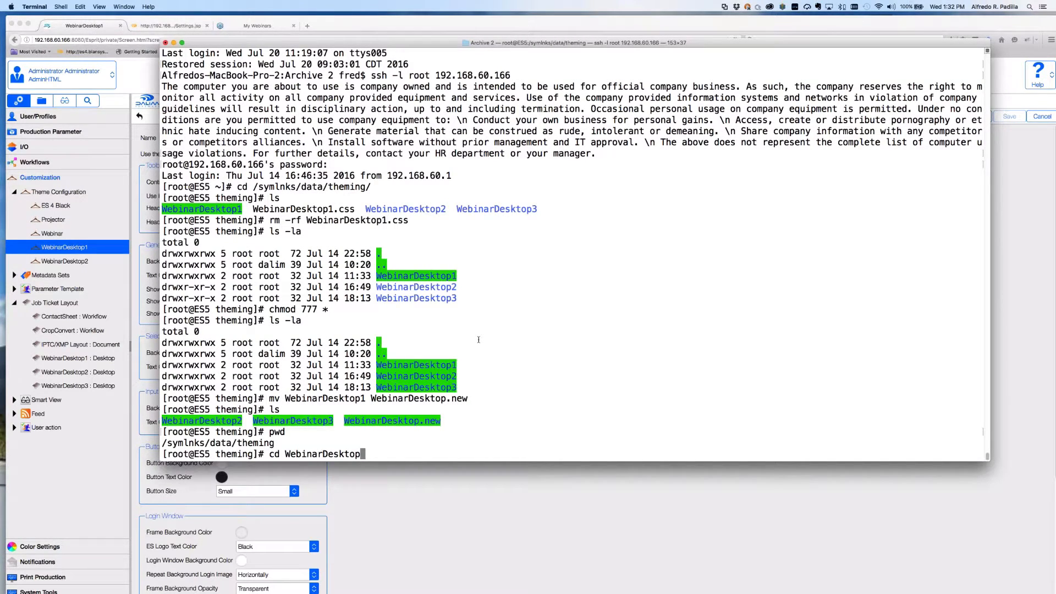
text(.ne)
key(Tab)
key(Return)
text(ls -la)
key(Return)
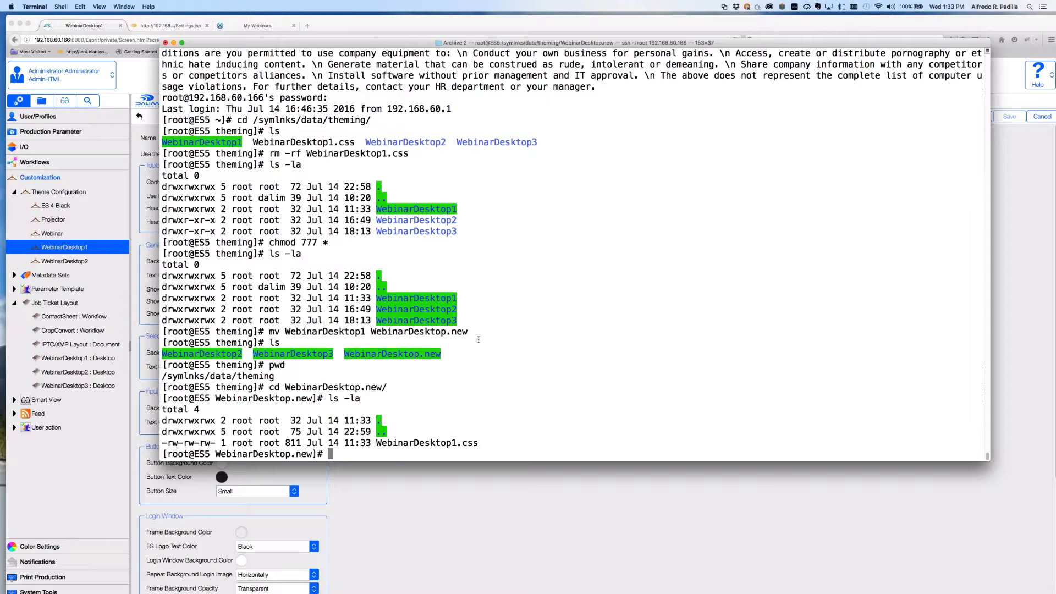
Rename WebinarDesktop.new to WebinarDesktop1 in the theming folder and list the result.
text(cd ..)
key(Return)
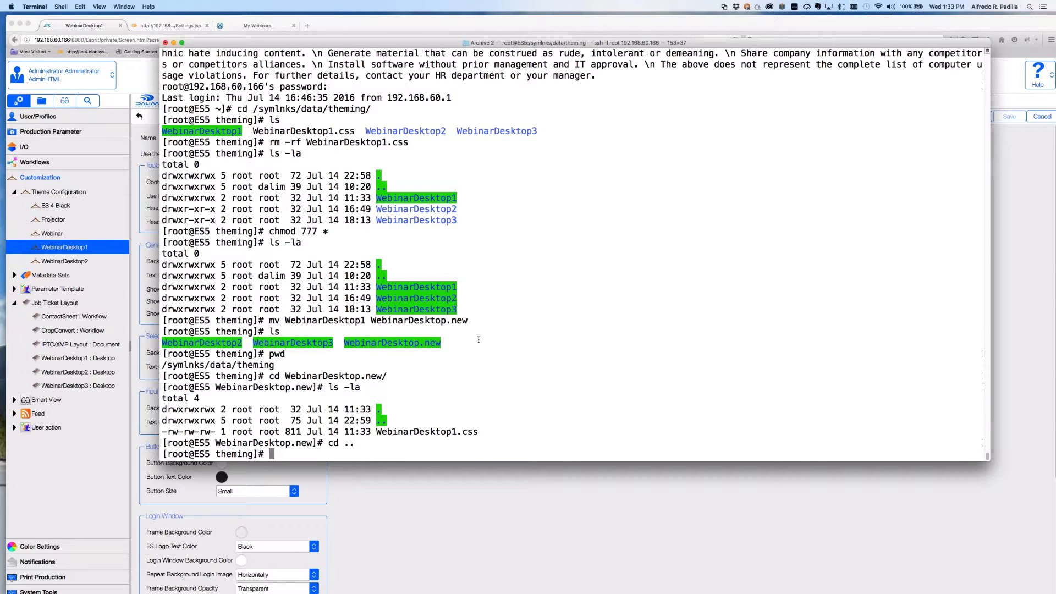
text(mv WebinarDesktop.new/)
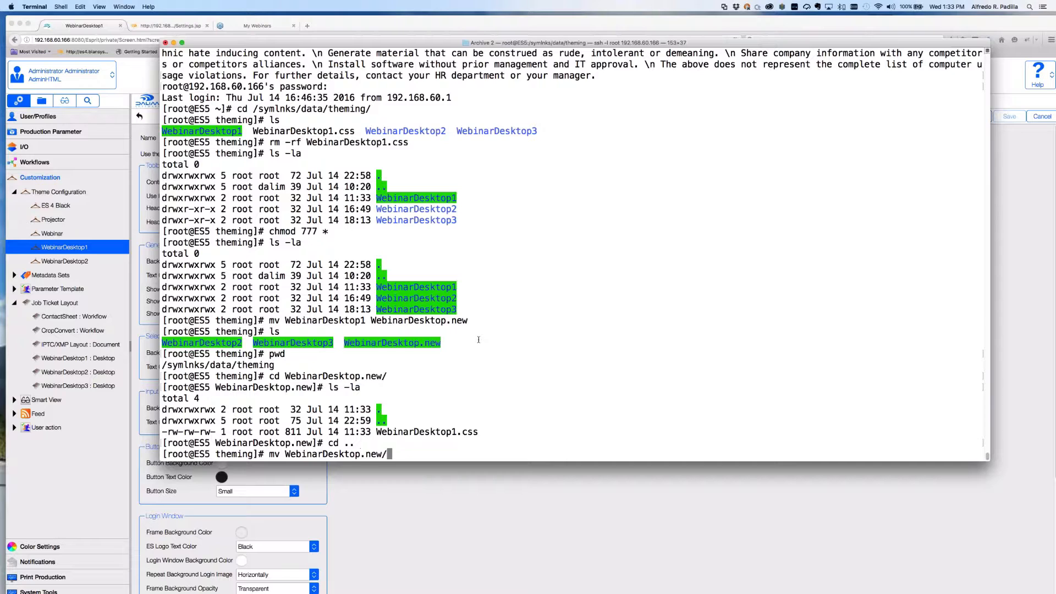
key(BackSpace)
text(WebinarDesktop1)
key(Return)
text(ls -la)
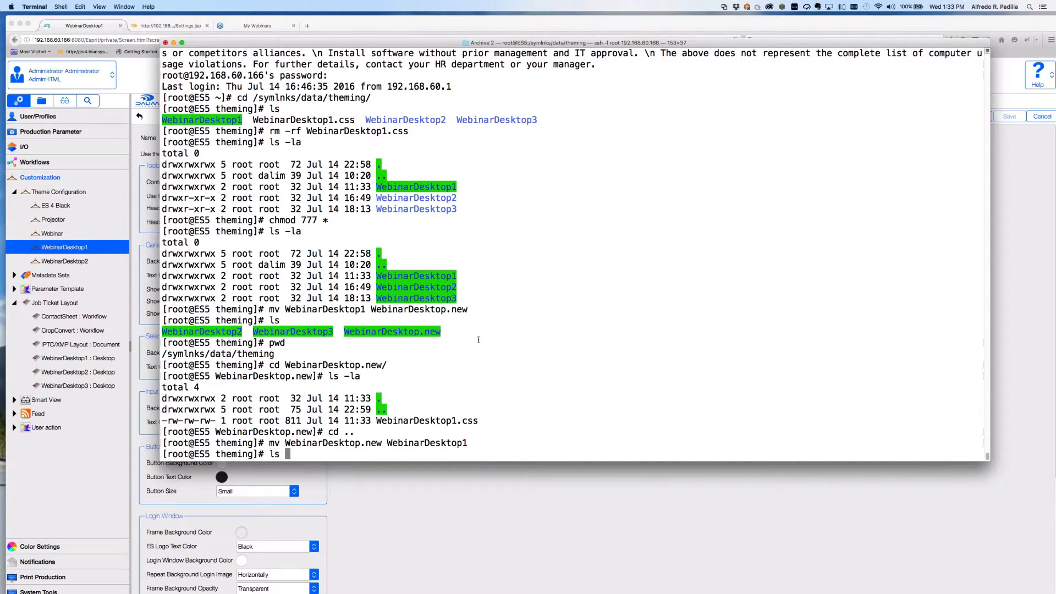
key(Return)
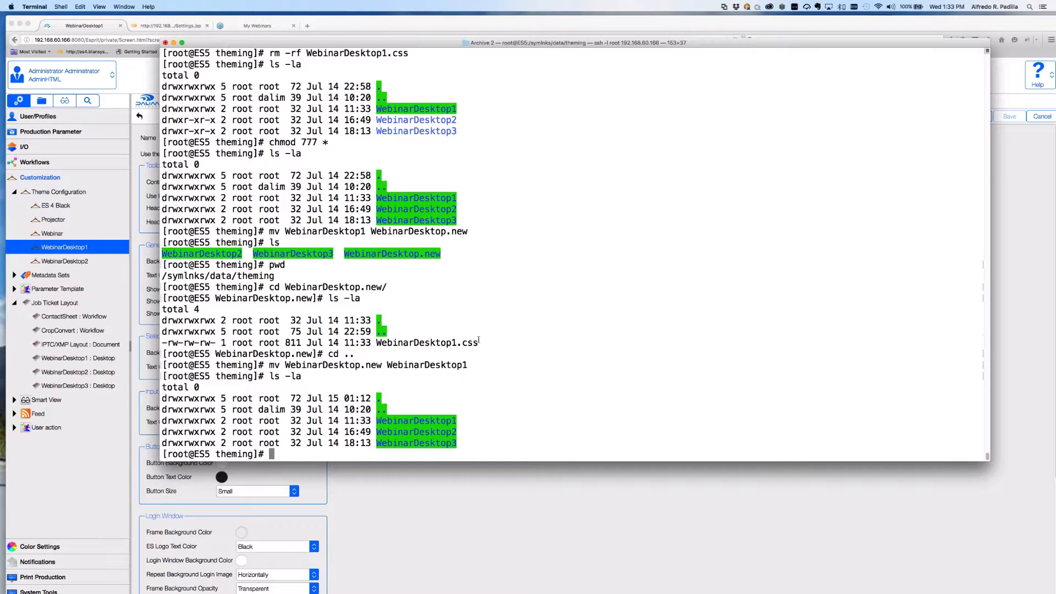
key(super+Tab)
key(super+Tab)
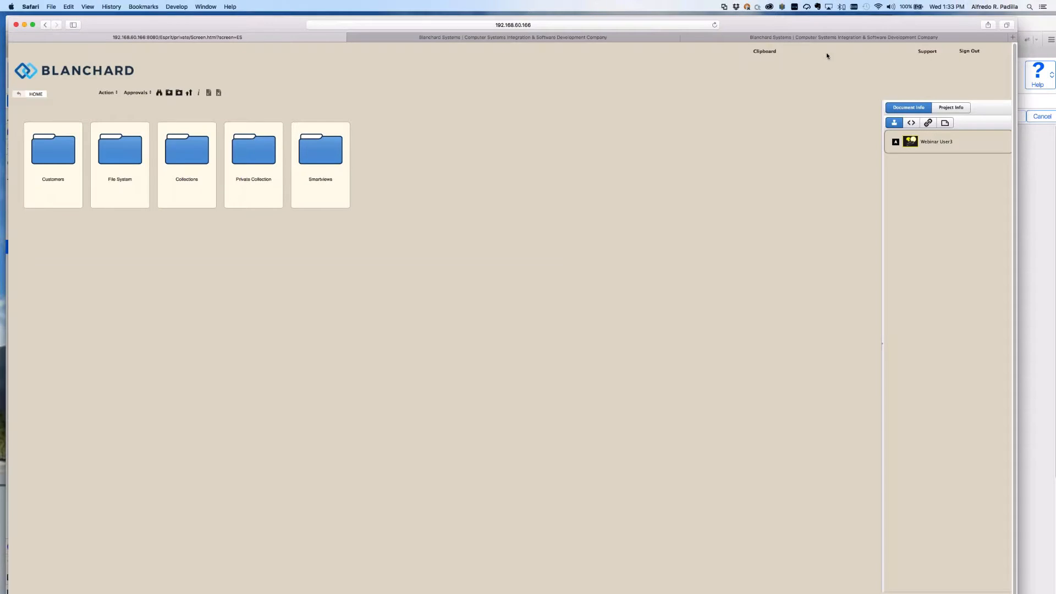
Reload the DALIM ES home page so its folder cards show grey images on black.
click(714, 24)
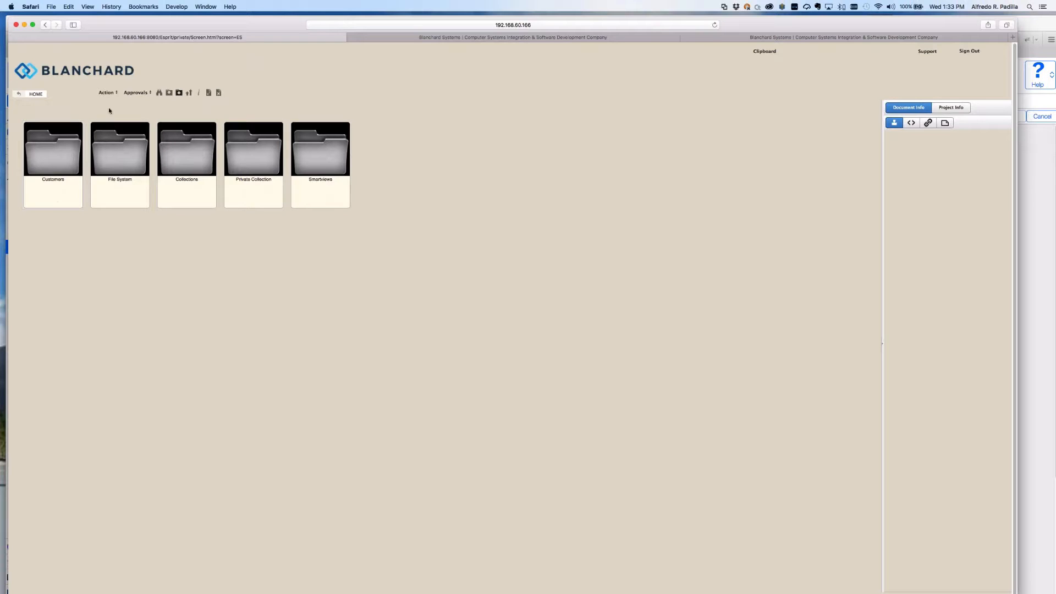
key(super+Tab)
key(super+Tab)
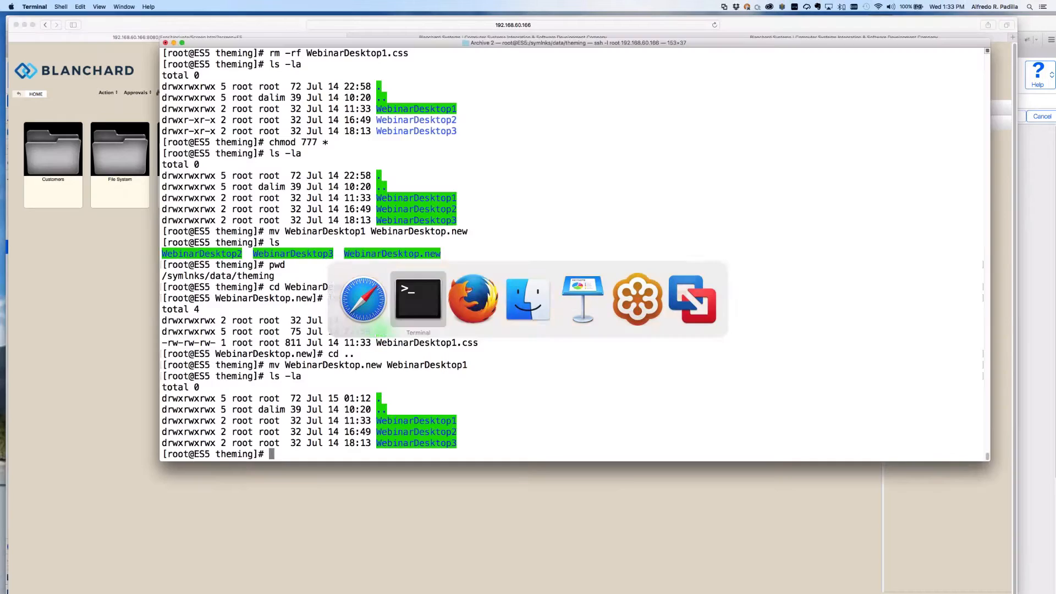
Open WebinarDesktop1.css from the WebinarDesktop1 folder in vi.
text(cd WebinarDesktop)
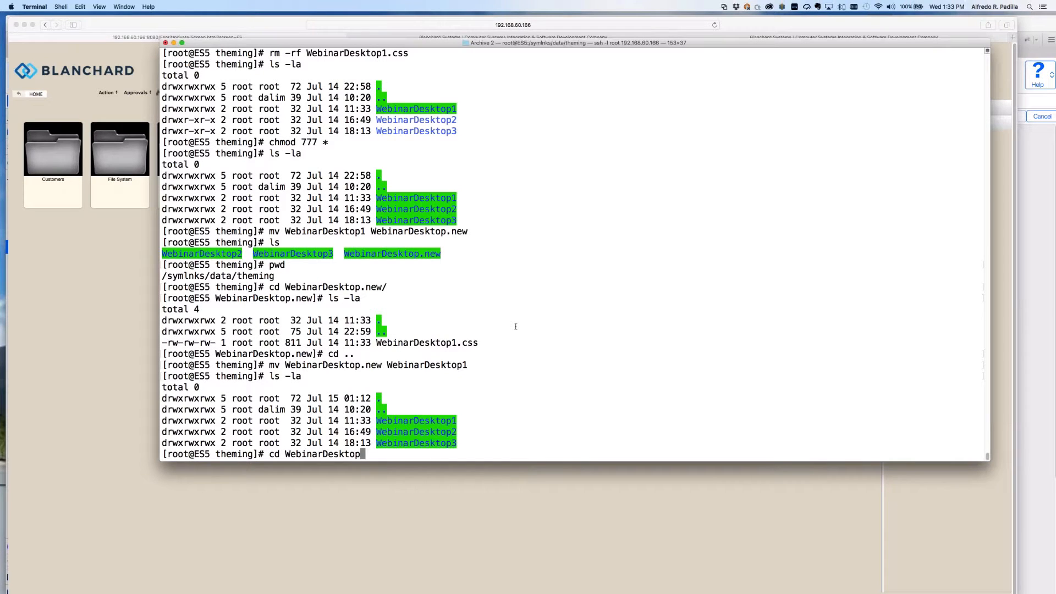
text(1/)
key(Return)
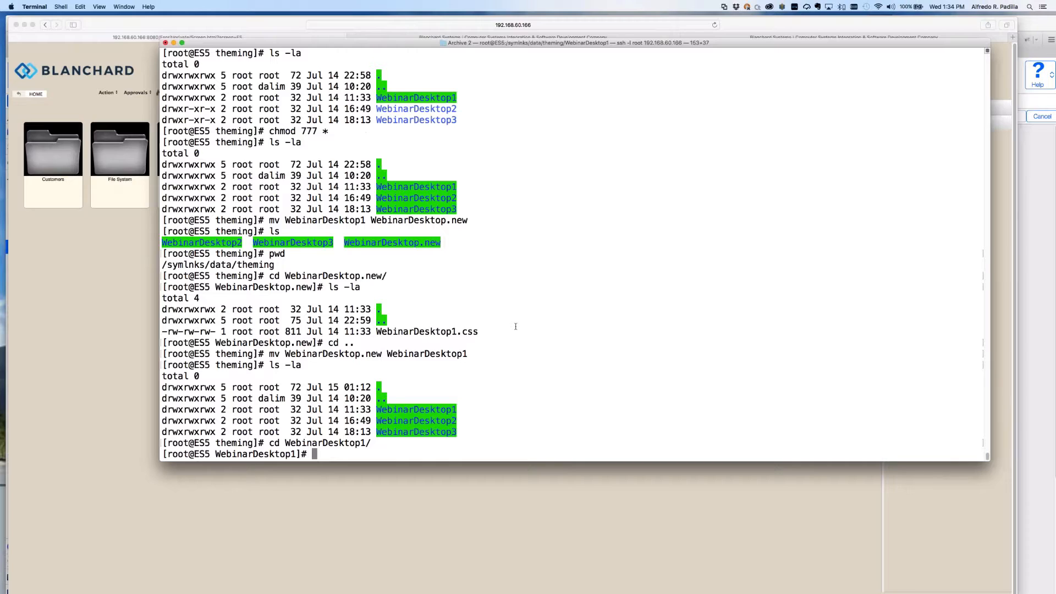
text(vi Wb)
key(BackSpace)
key(Tab)
key(Return)
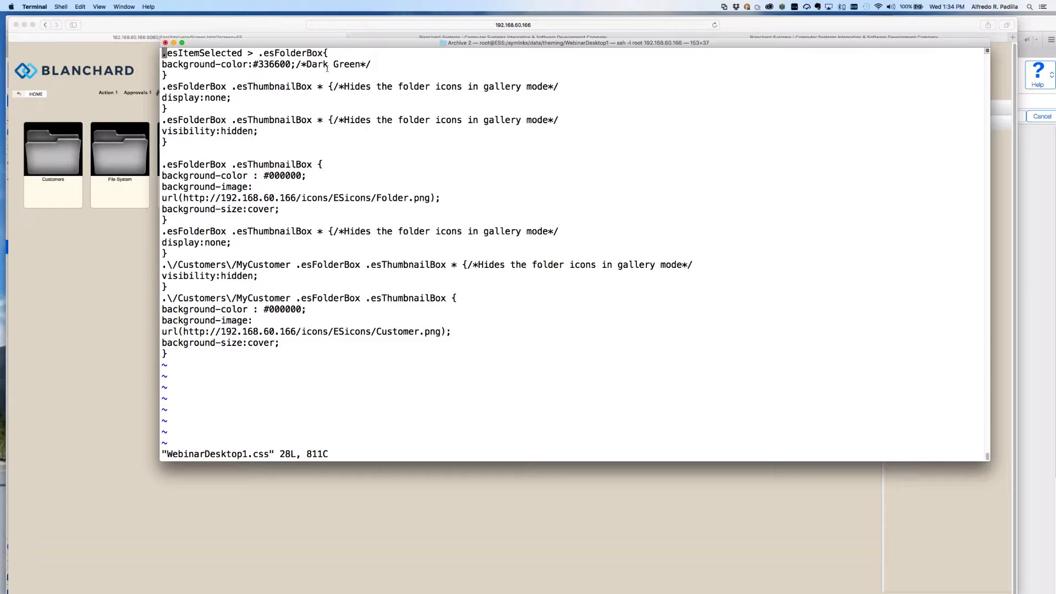
Highlight the CSS rules hiding folder icons, the black background and the icon image URL.
key(super+Tab)
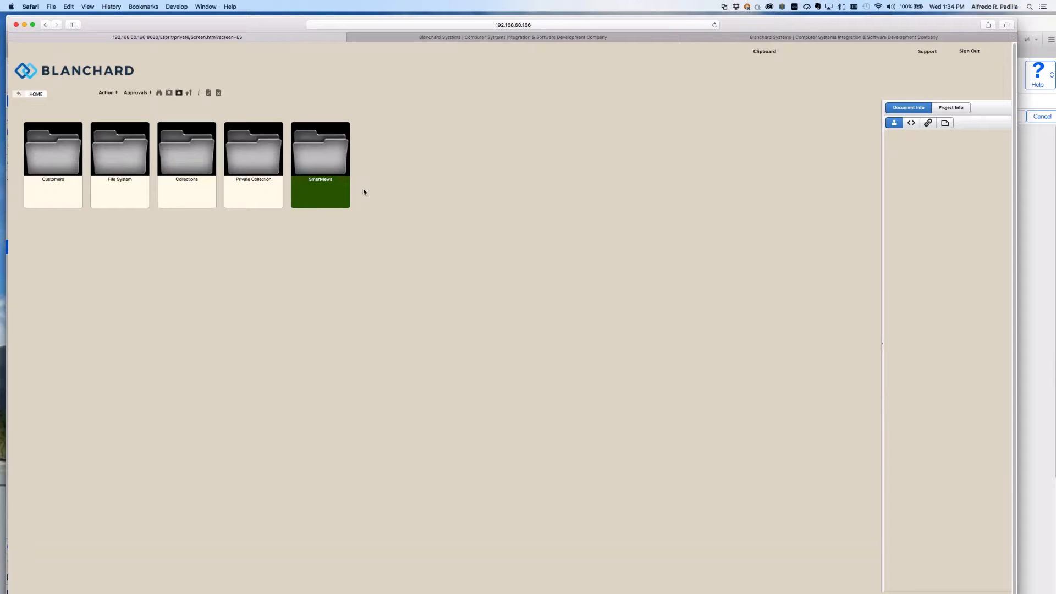
key(super+Tab)
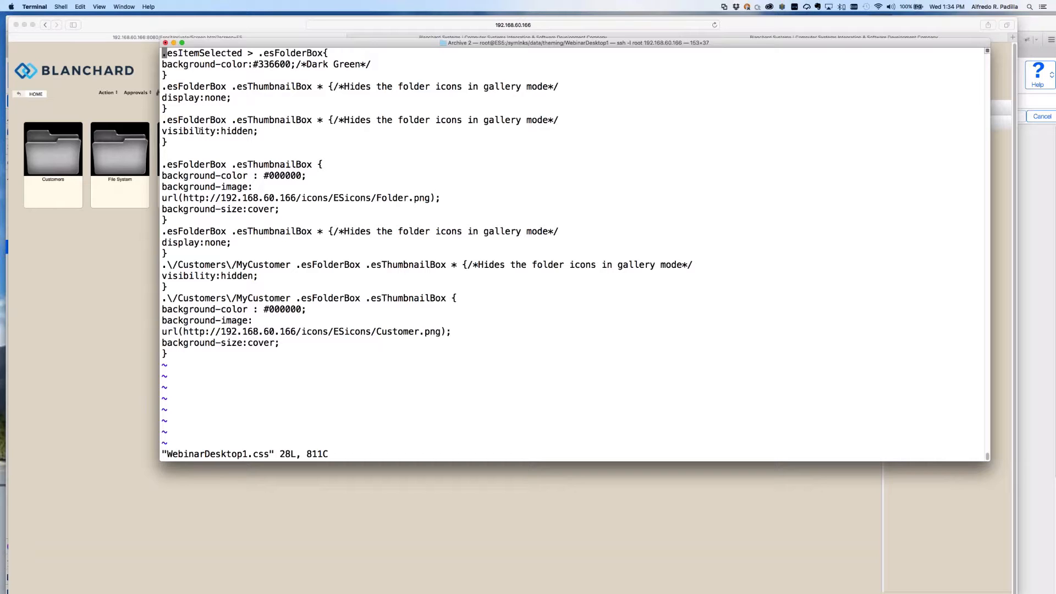
drag(166, 144, 157, 91)
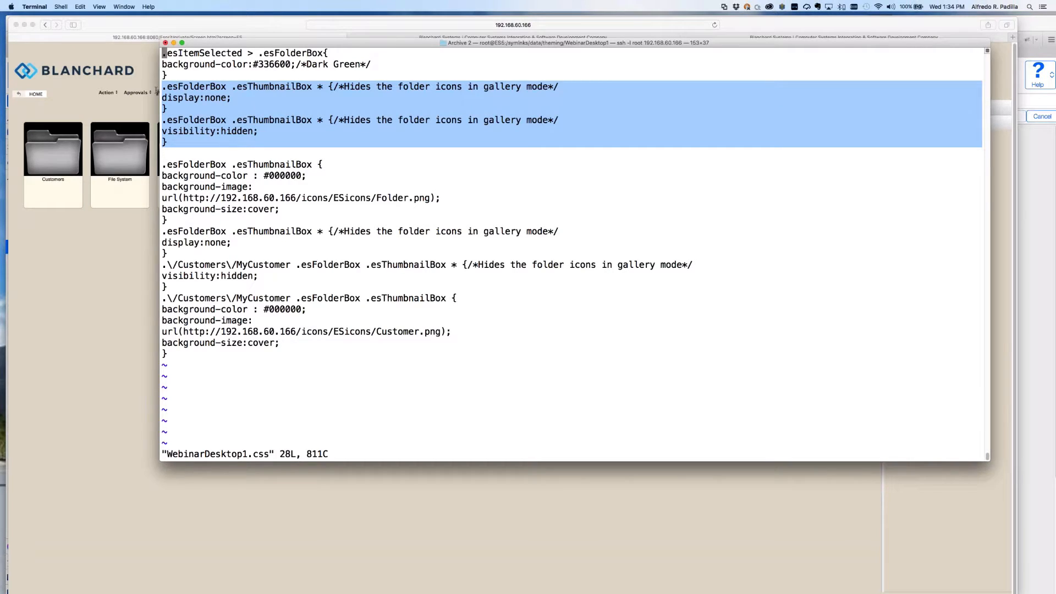
click(209, 95)
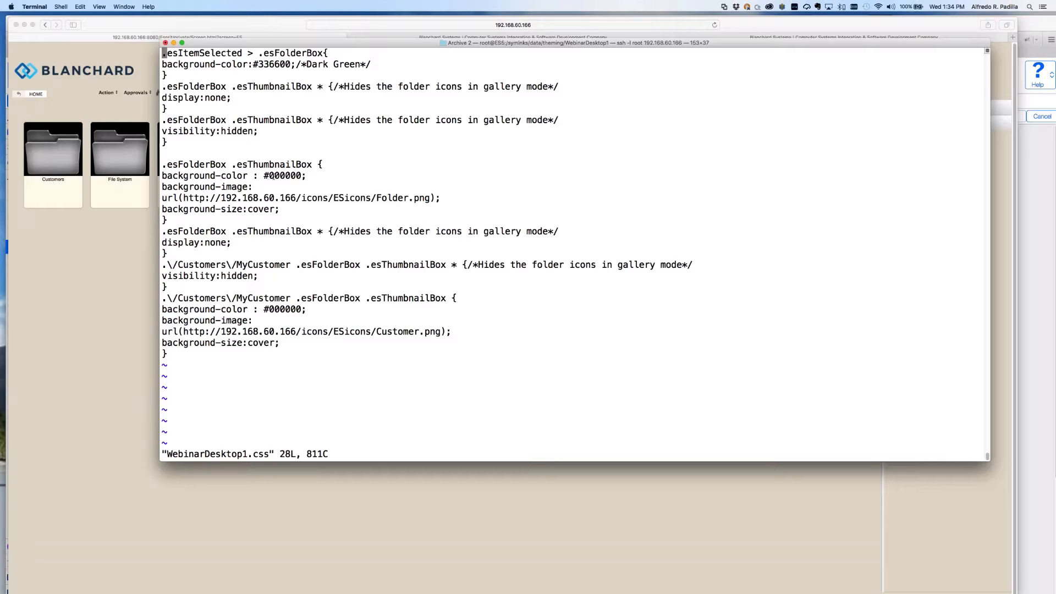
drag(270, 175, 299, 176)
drag(167, 198, 192, 198)
drag(192, 198, 375, 199)
click(415, 199)
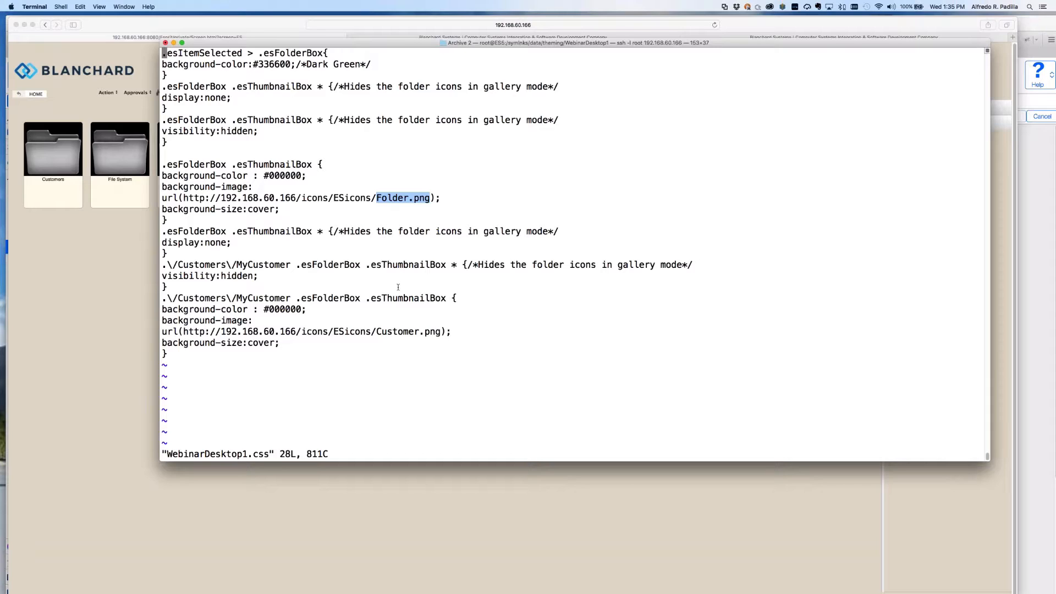
click(78, 220)
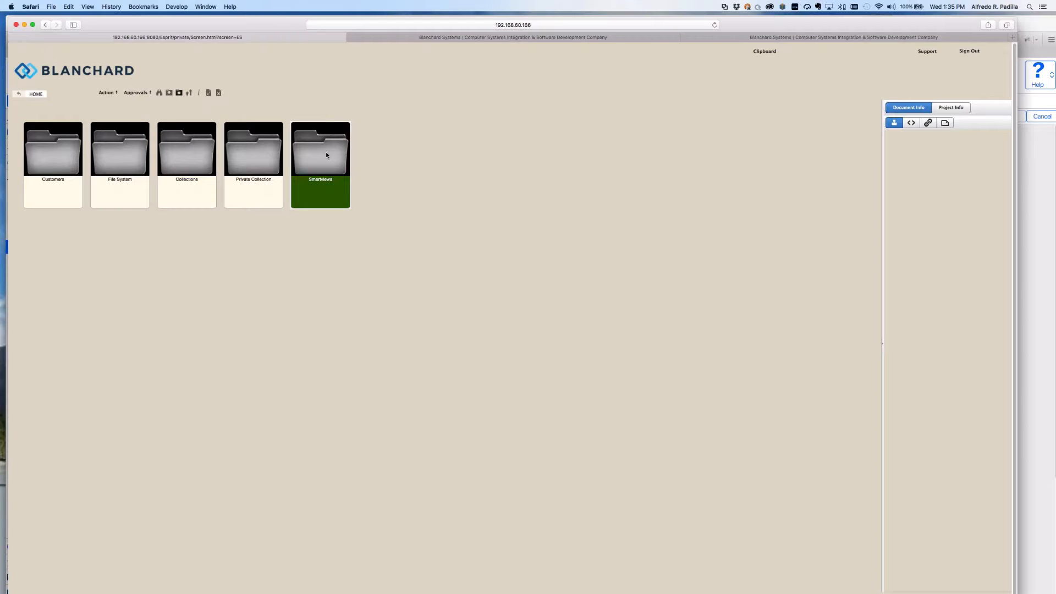
Open the Customers folder, then return to HOME.
click(74, 167)
click(73, 167)
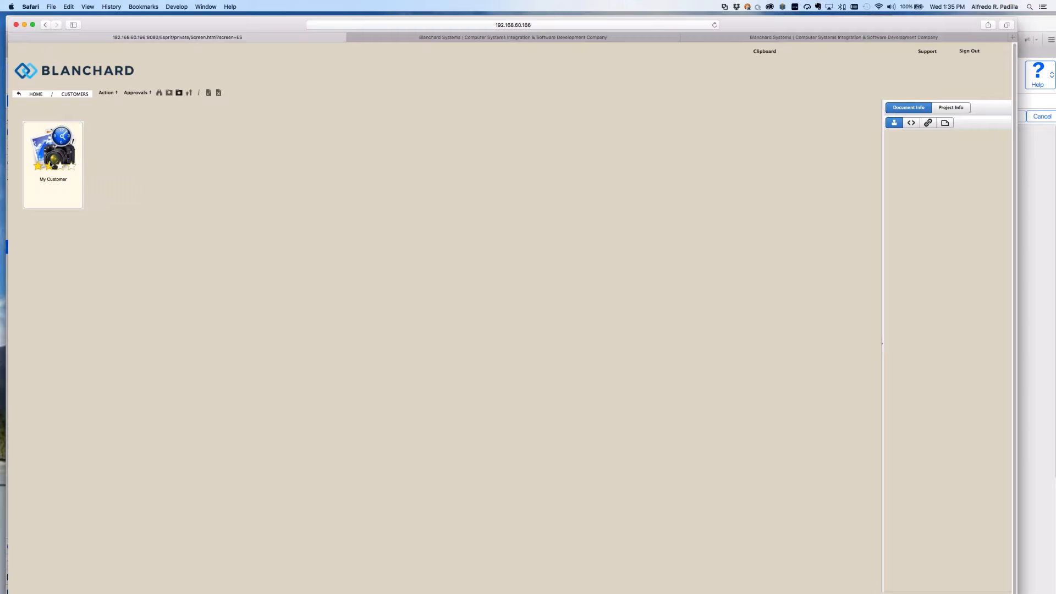
click(36, 94)
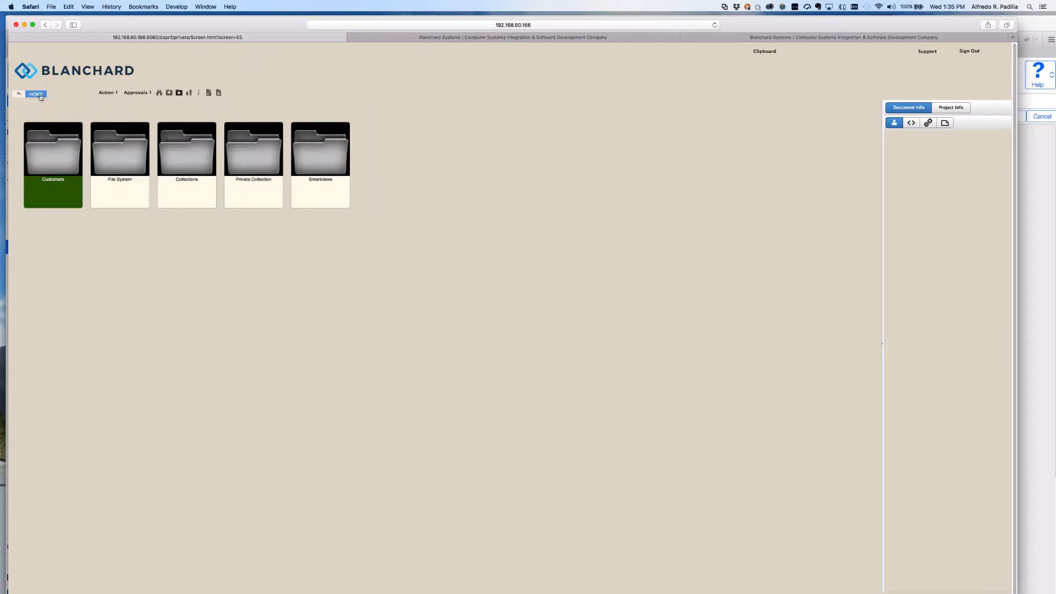
Sign out and sign back in as a different saved user.
click(974, 52)
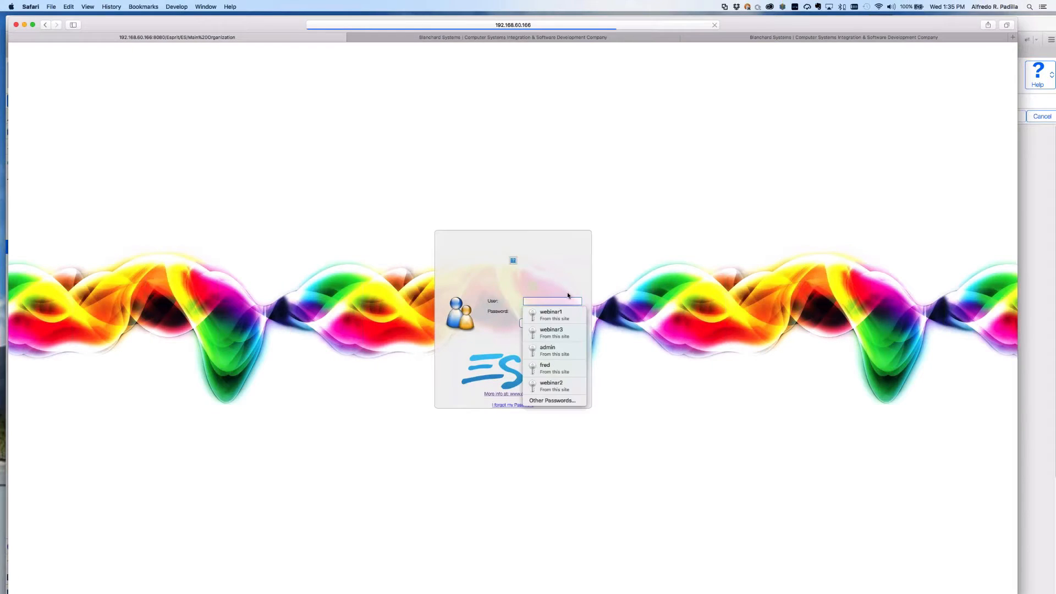
key(Down)
key(Down)
key(Down)
key(Down)
key(Down)
key(Return)
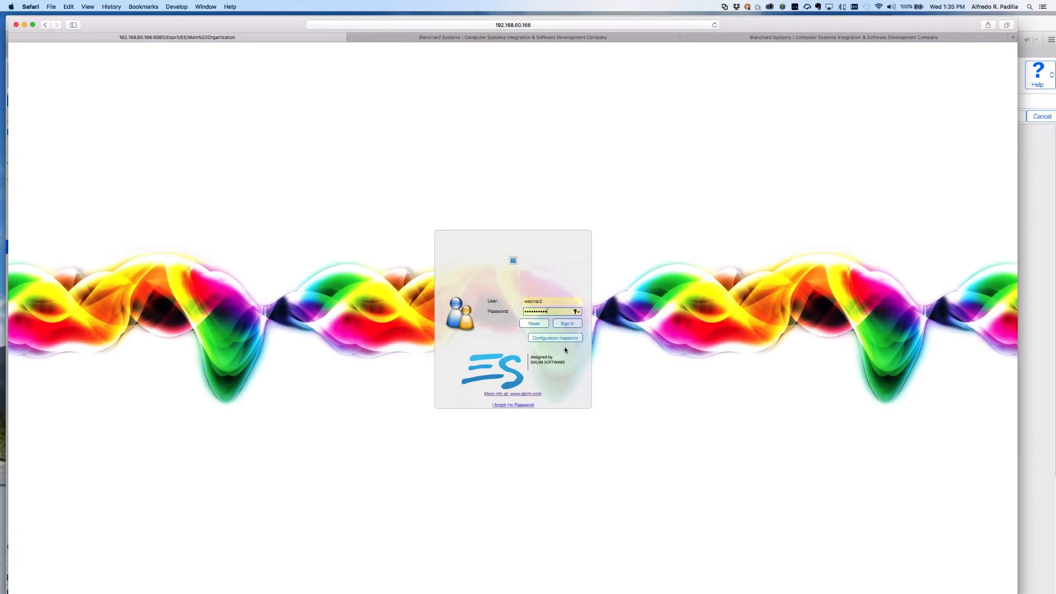
key(Return)
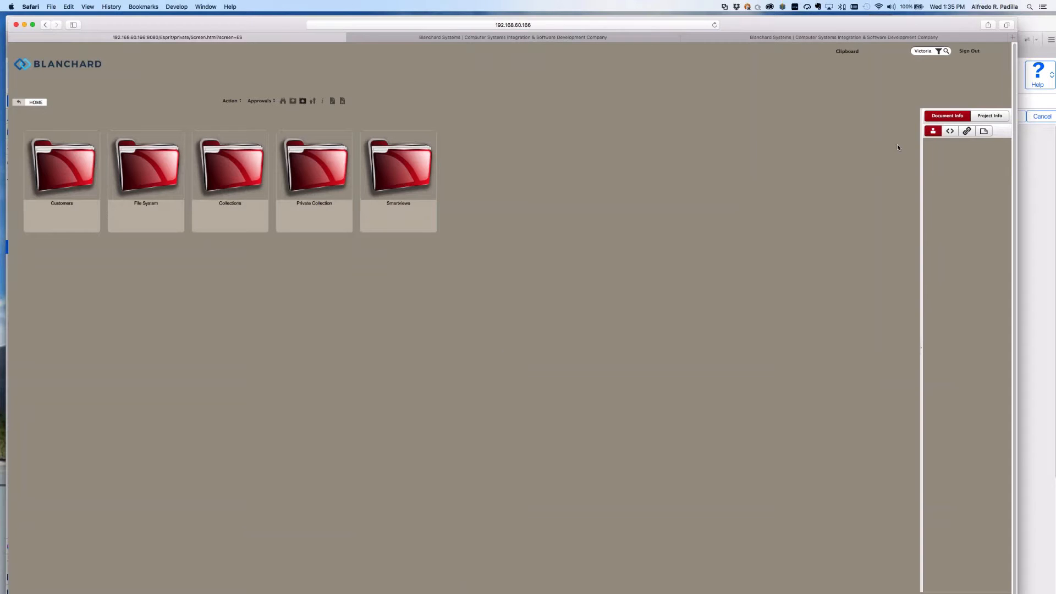
Search for Victoria, select IMG_4212.JPG, then sign out to the login page.
click(931, 50)
key(Return)
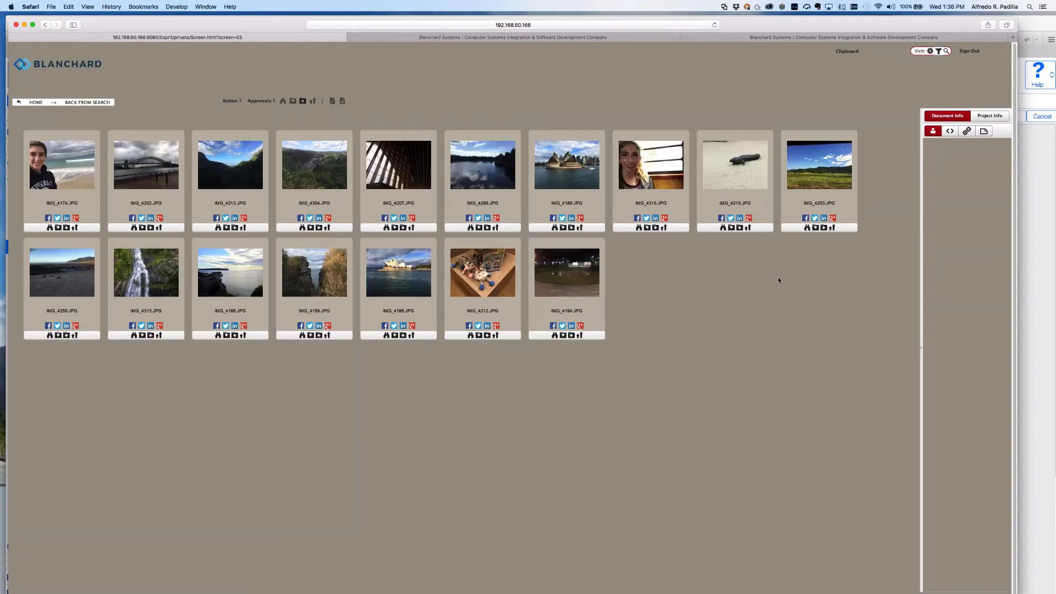
click(468, 283)
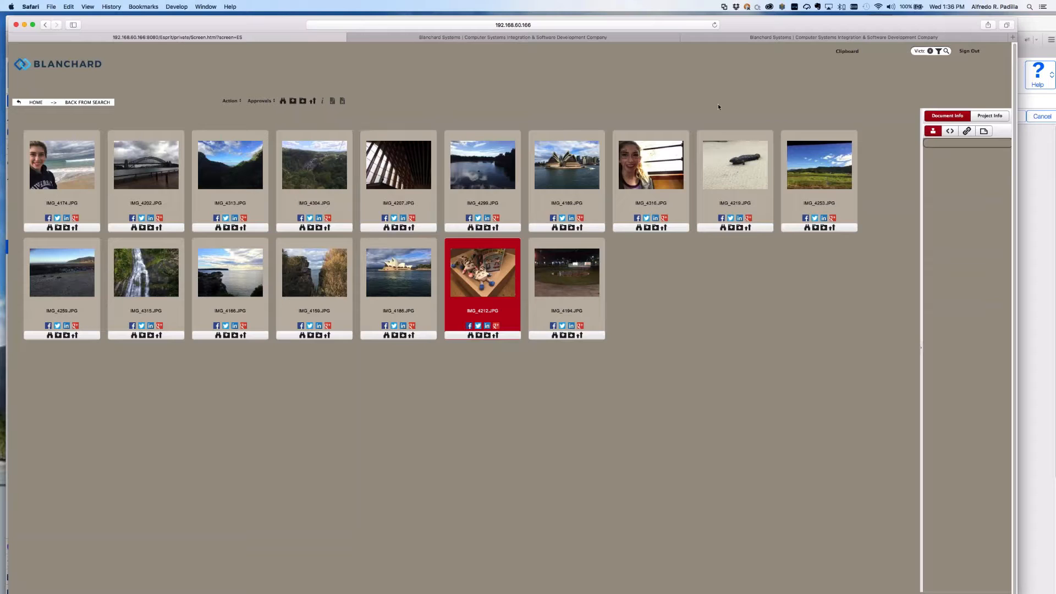
click(970, 51)
click(570, 300)
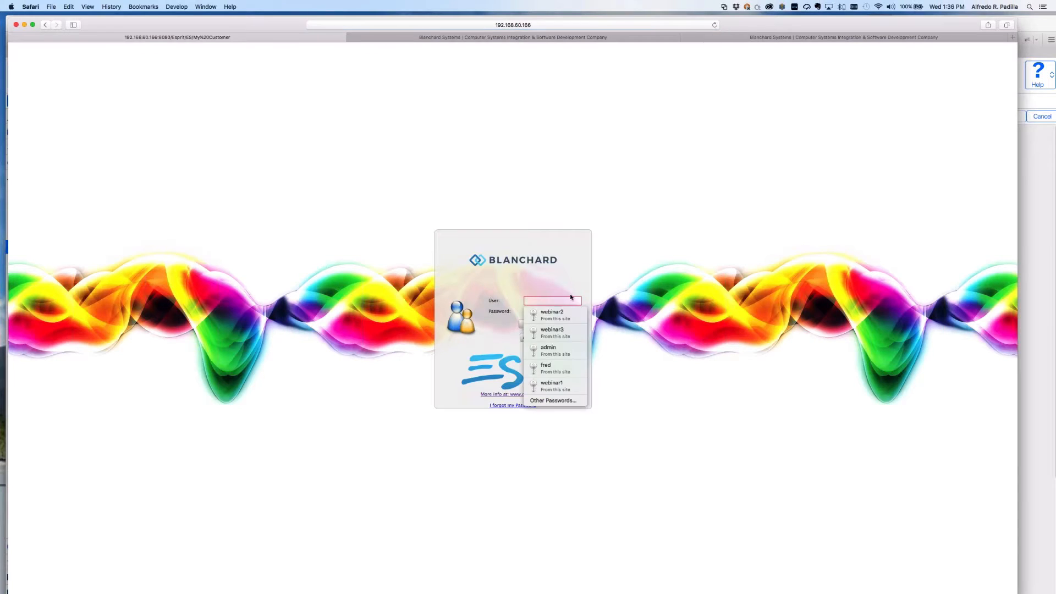
Sign in with another saved user login from Safari's autofill list.
click(560, 330)
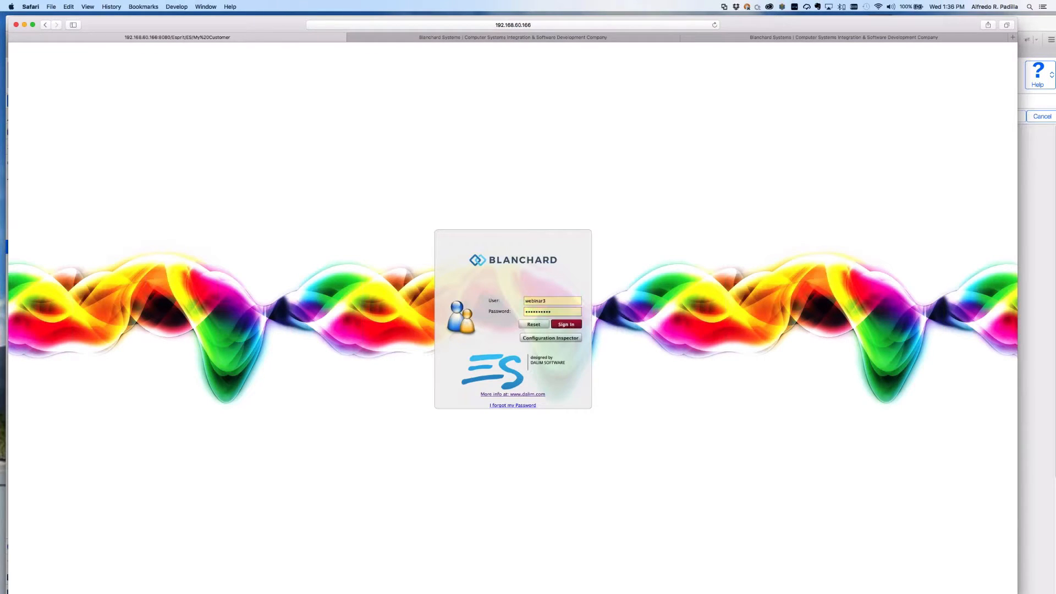
key(Return)
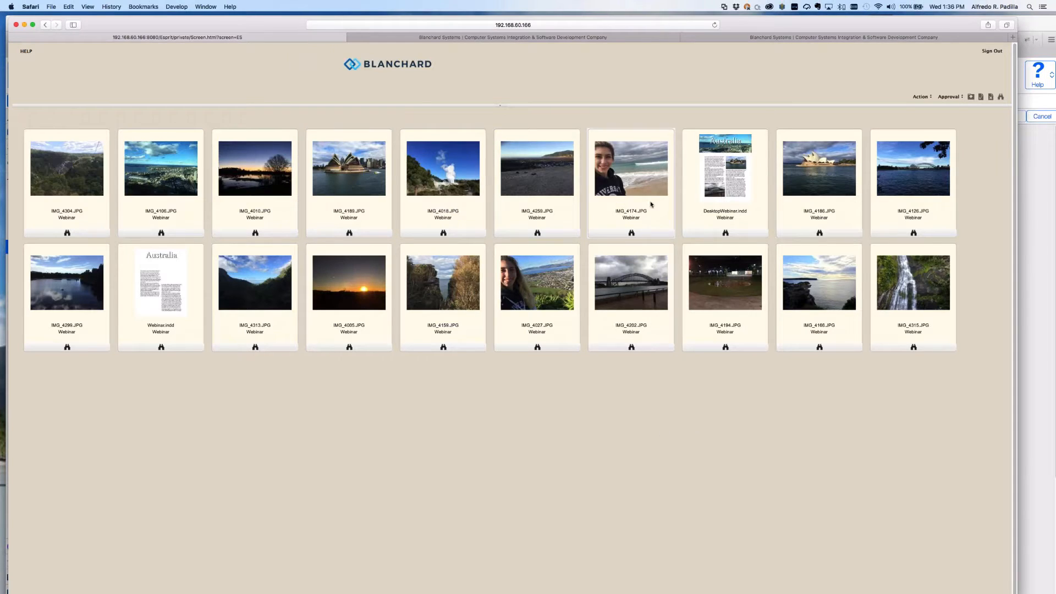
View IMG_4189.JPG on its own in the image viewer, then close it.
click(622, 204)
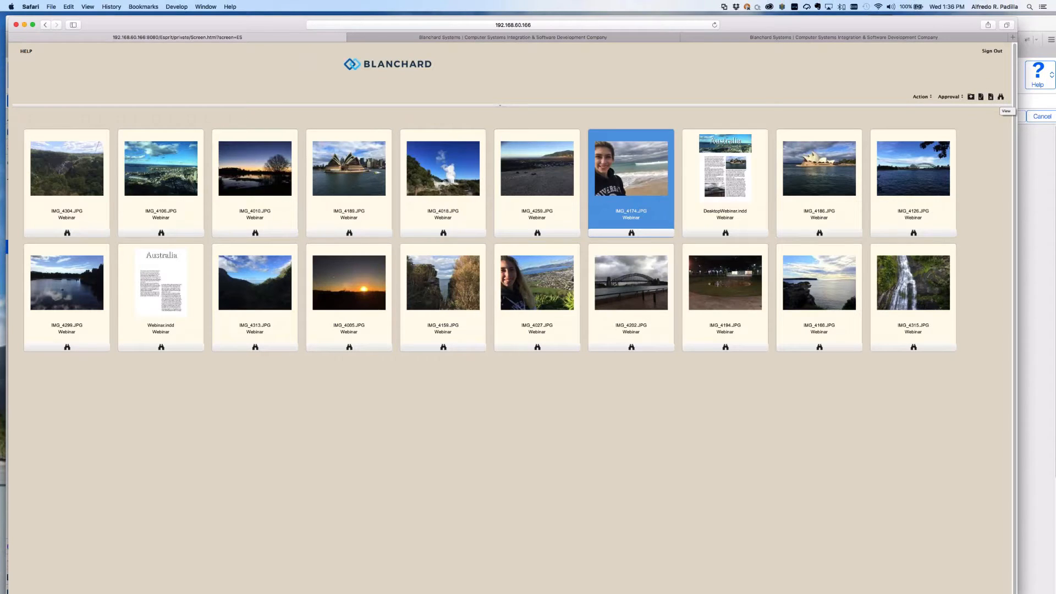
shift+click(354, 186)
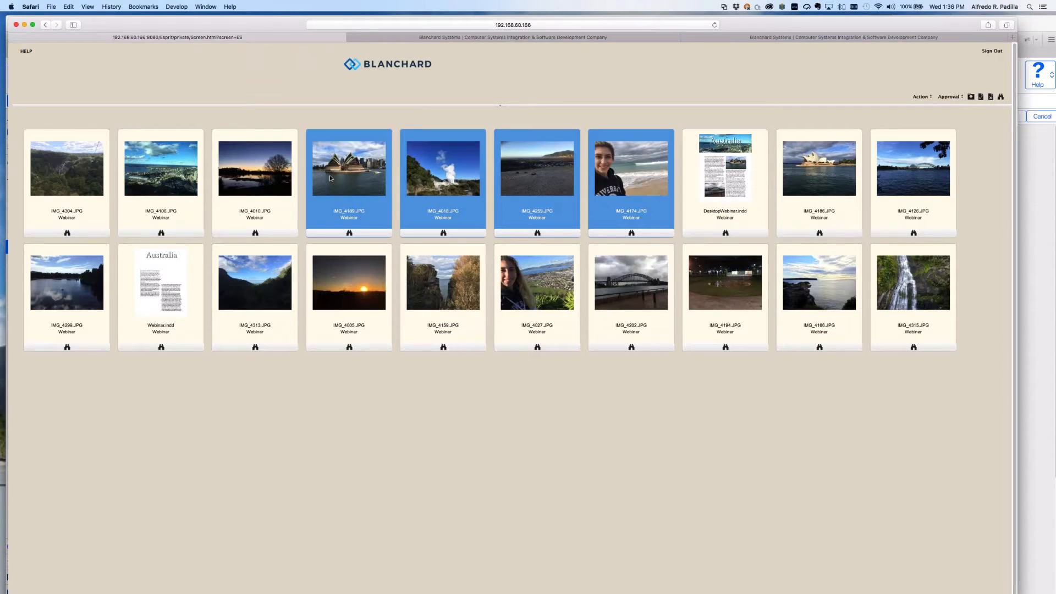
click(330, 176)
double_click(337, 178)
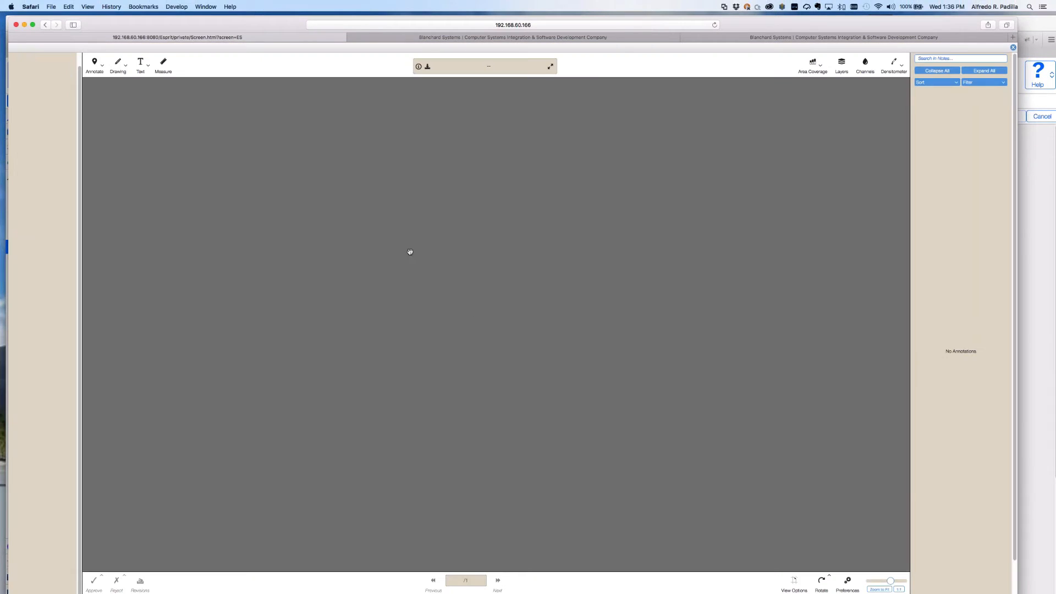
click(1013, 47)
View the five files from IMG_4189.JPG through DesktopWebinar.indd together, then open Help.
shift+click(716, 203)
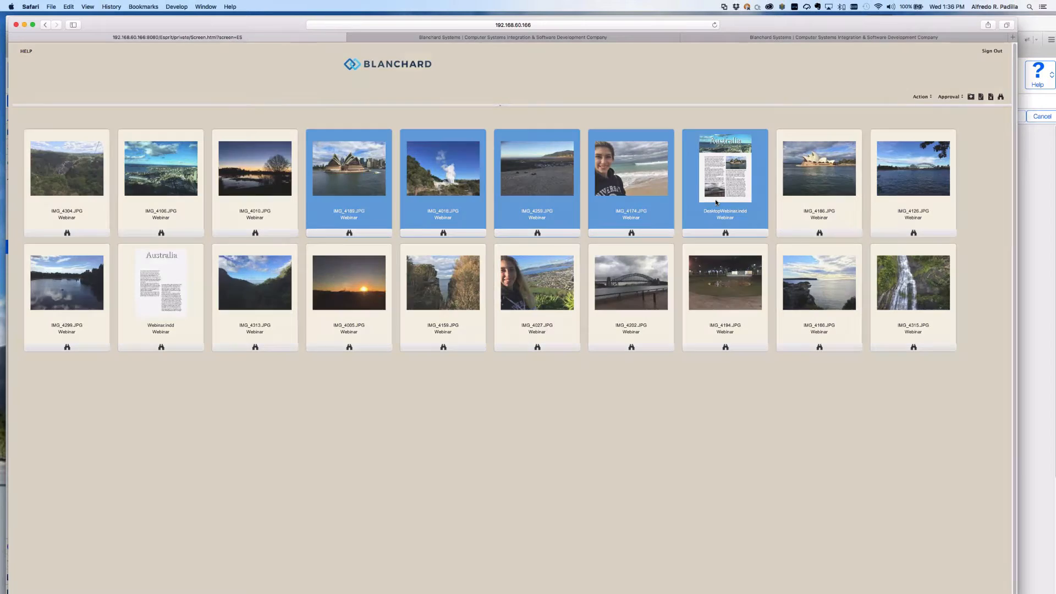
double_click(715, 199)
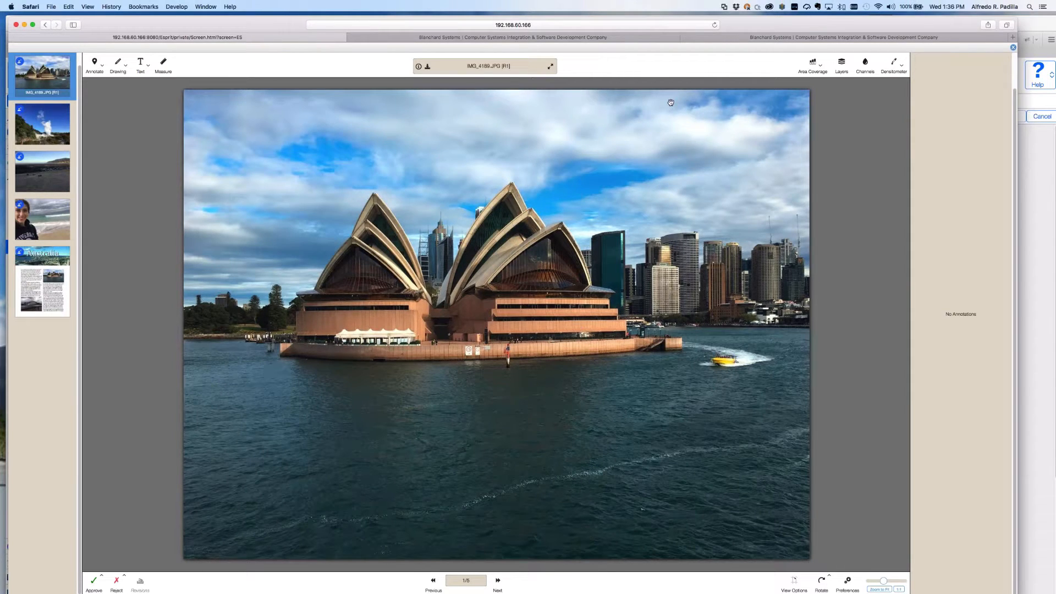
key(Escape)
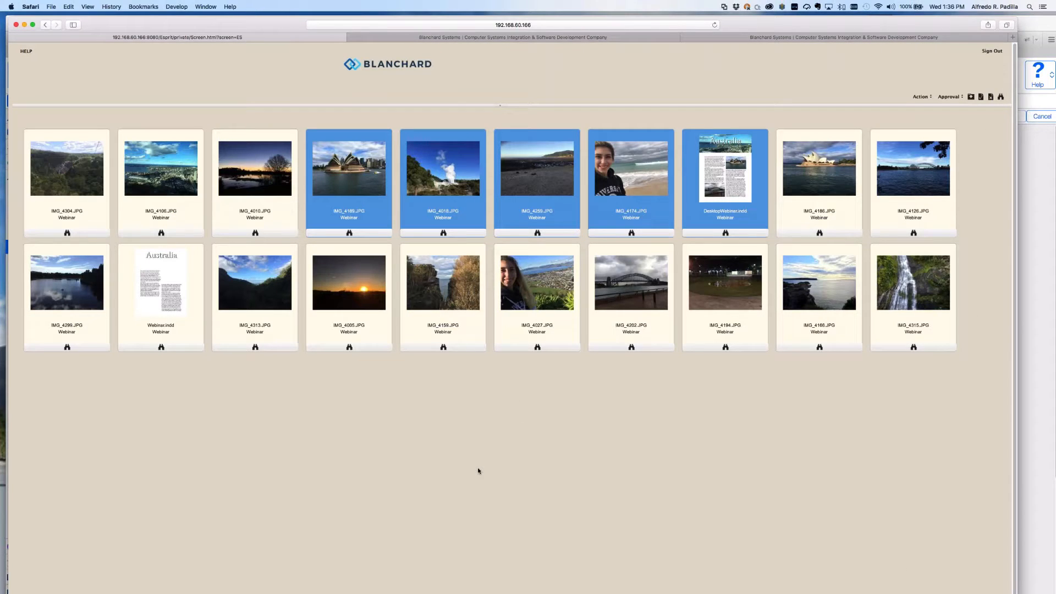
click(26, 51)
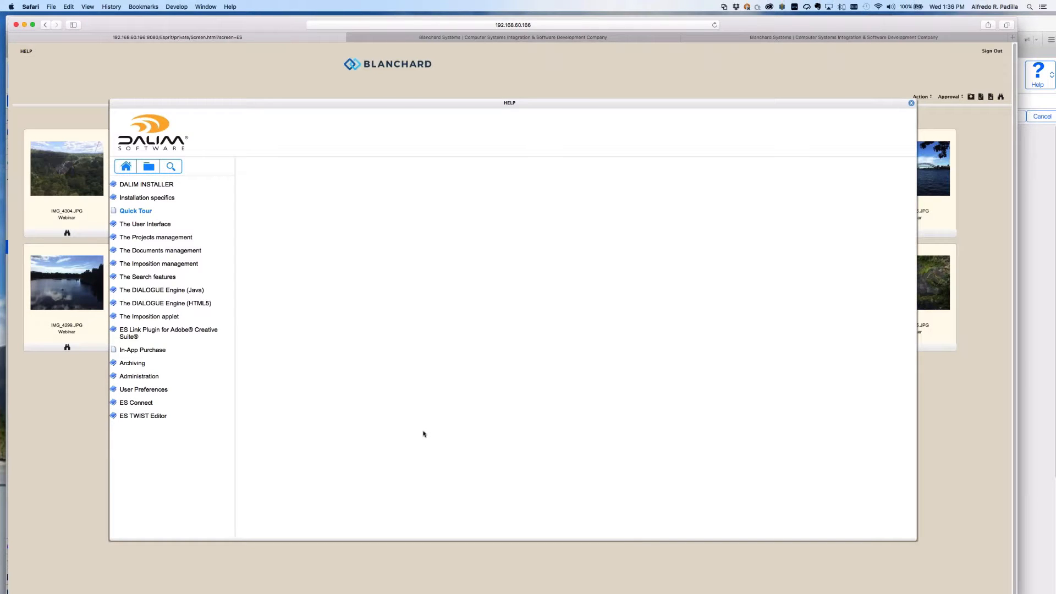
Browse the User Interface, Imposition applet and ES Link Plugin help topics.
click(145, 225)
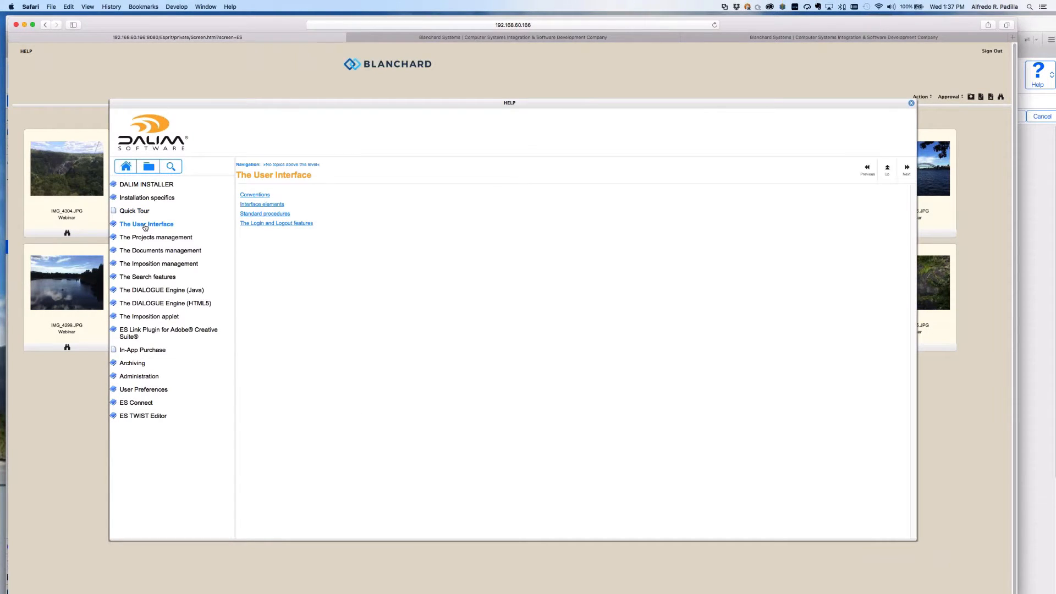
click(151, 317)
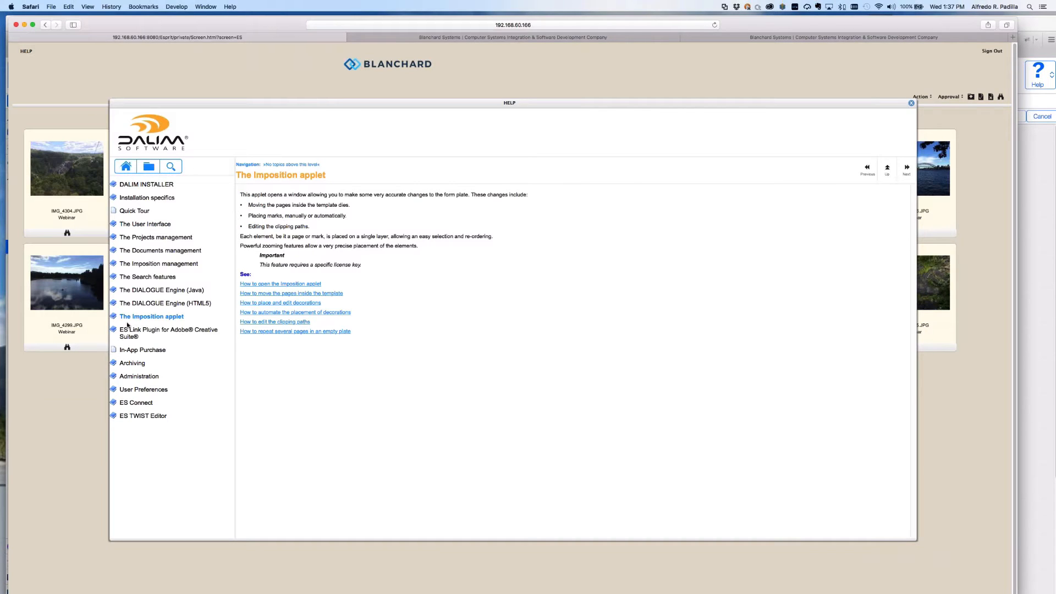
click(128, 330)
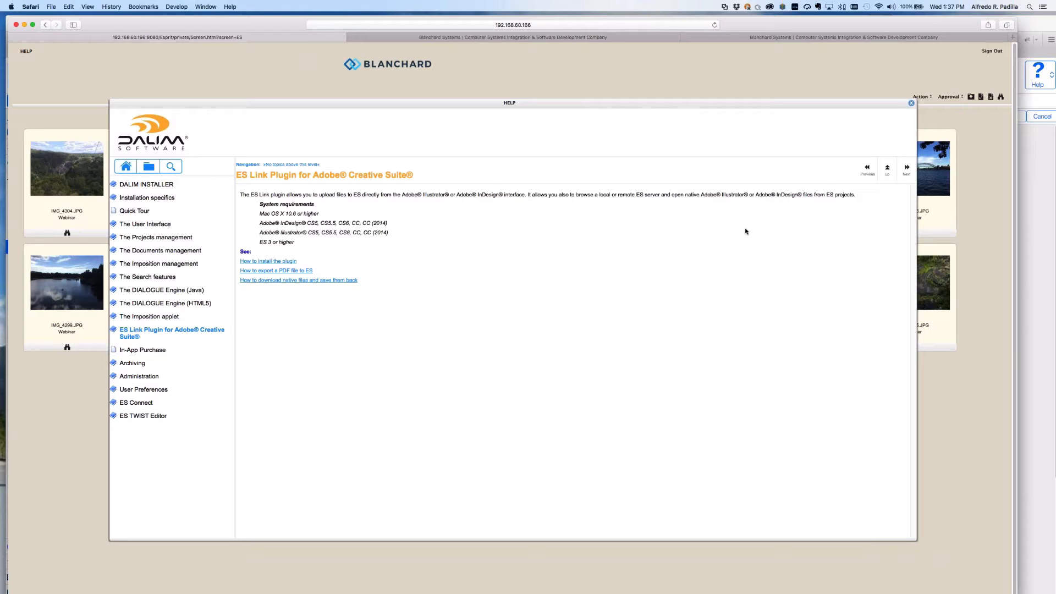
Look through the help's alphabetical index and keyword search, then close the Help window.
click(148, 166)
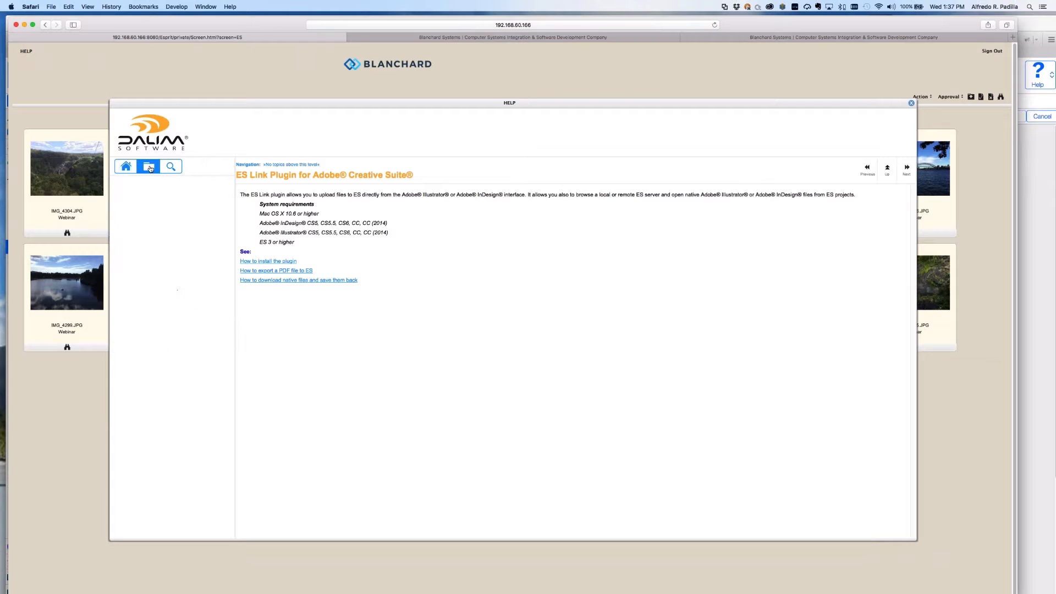
click(172, 166)
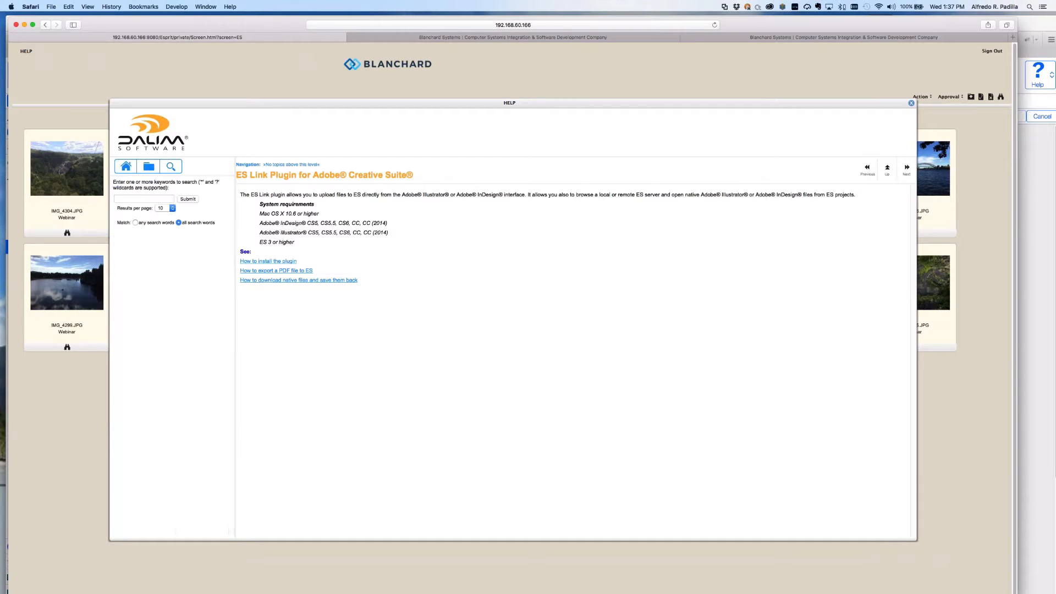
click(148, 166)
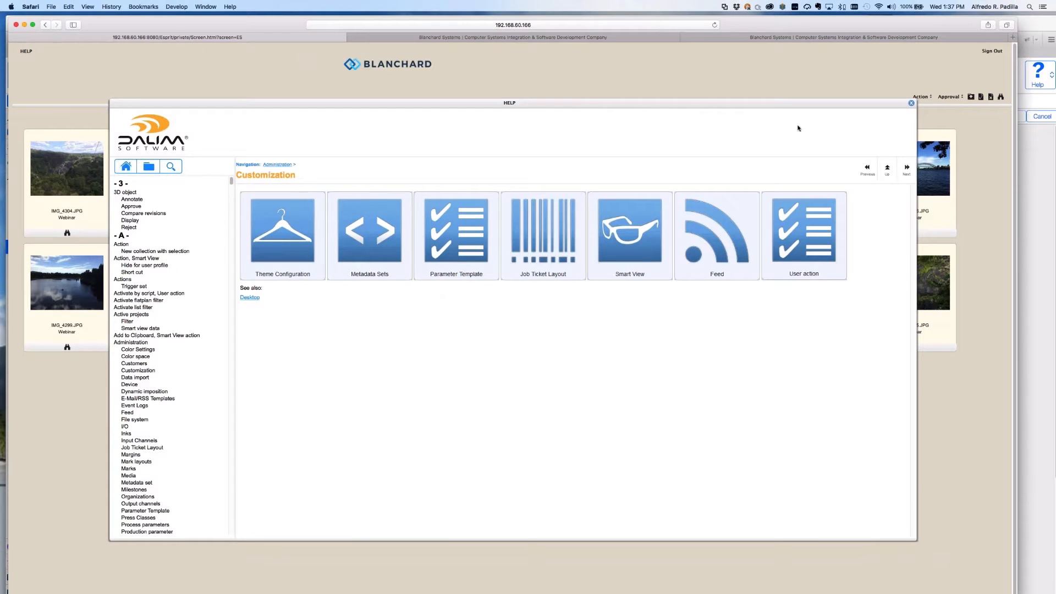
click(911, 103)
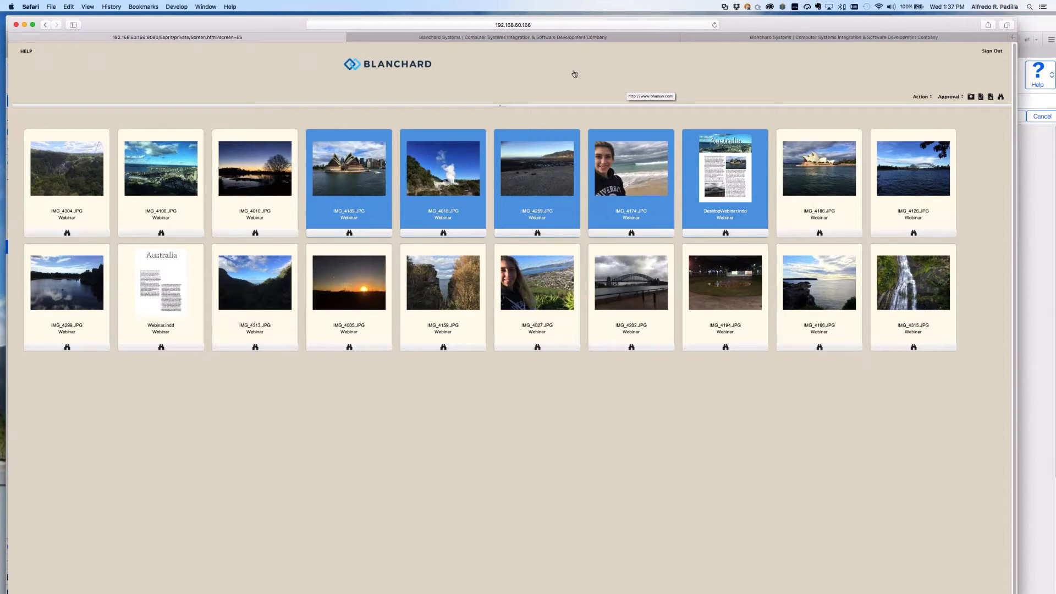
Open the WebinarDesktop3 : Desktop layout, review UserLogo's link settings, and edit the top row's layout.
key(super+Tab)
key(super+Tab)
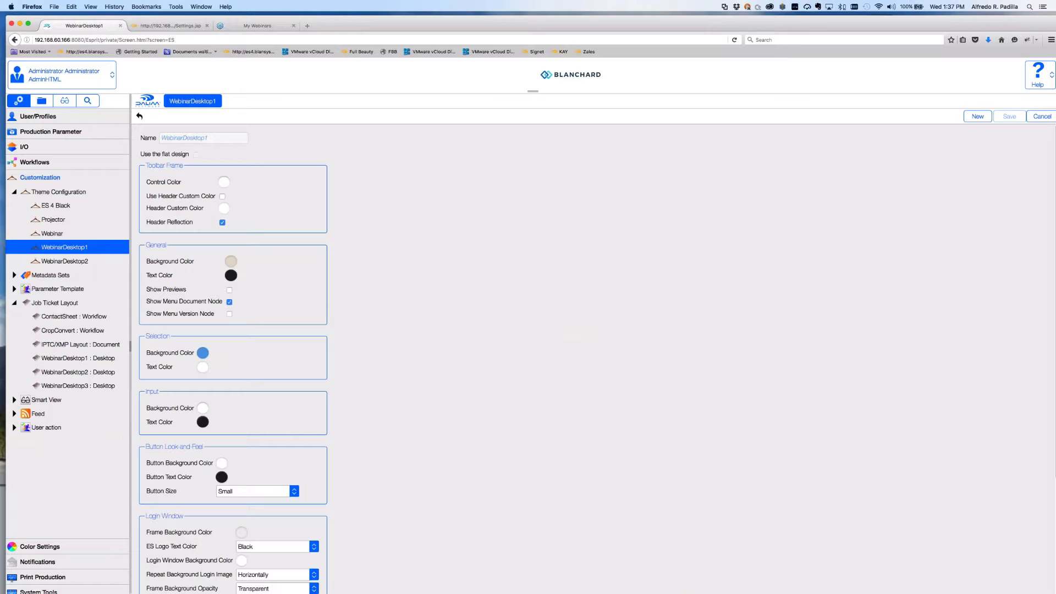
click(77, 386)
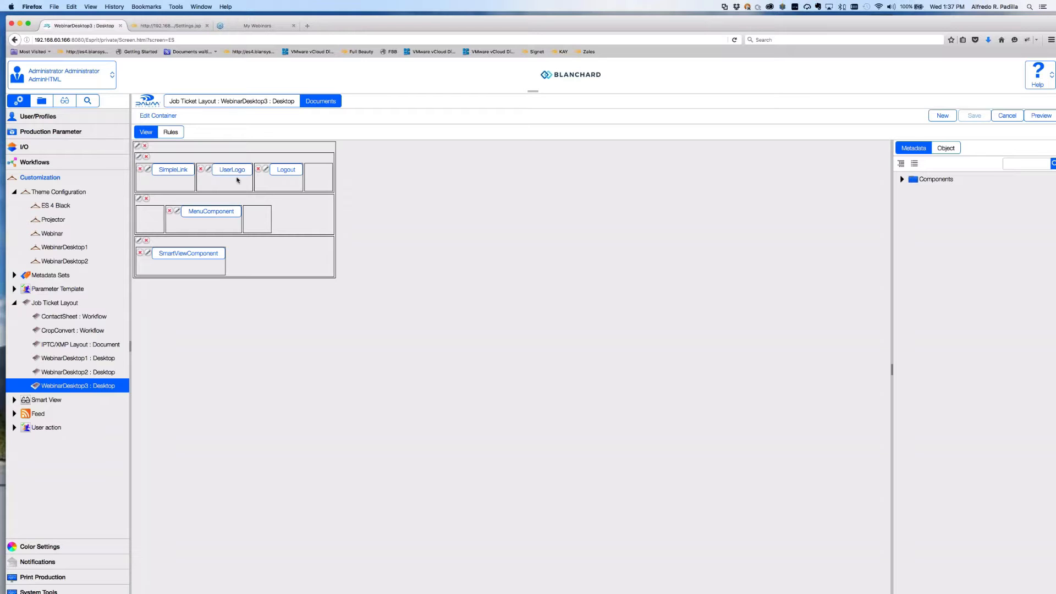
click(209, 170)
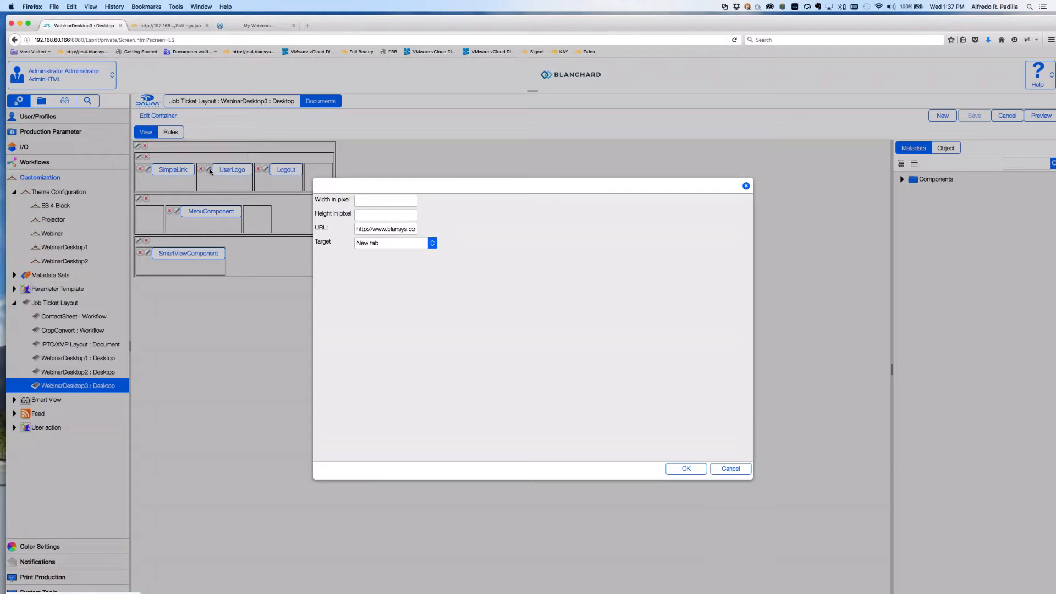
click(730, 468)
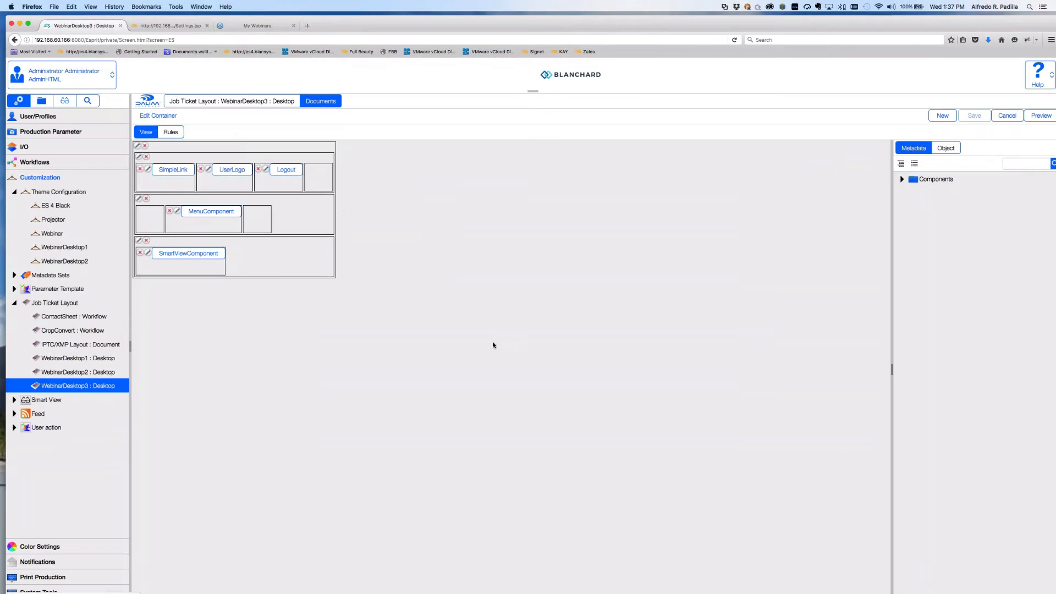
click(140, 158)
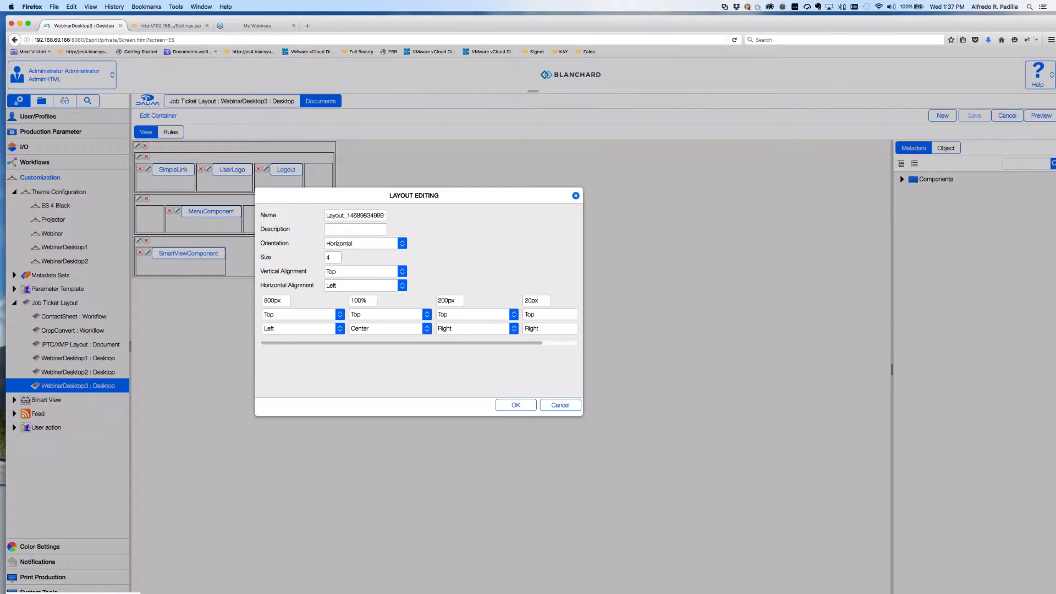
Glance at the Safari grid, then cancel the row's Layout Editing without changes.
key(super+Tab)
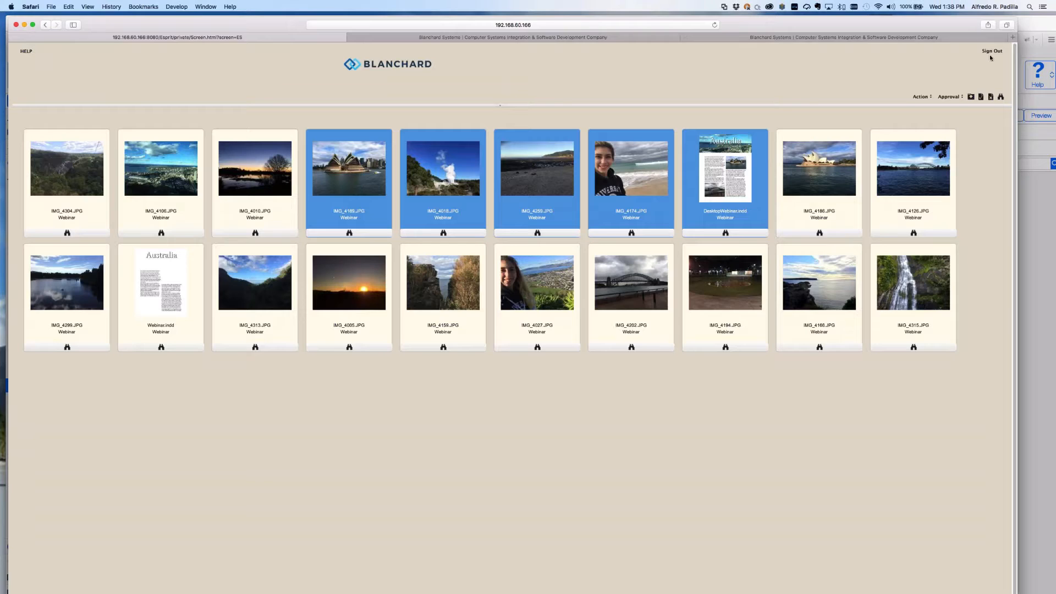
key(super+Tab)
key(super+Tab)
key(super+Tab)
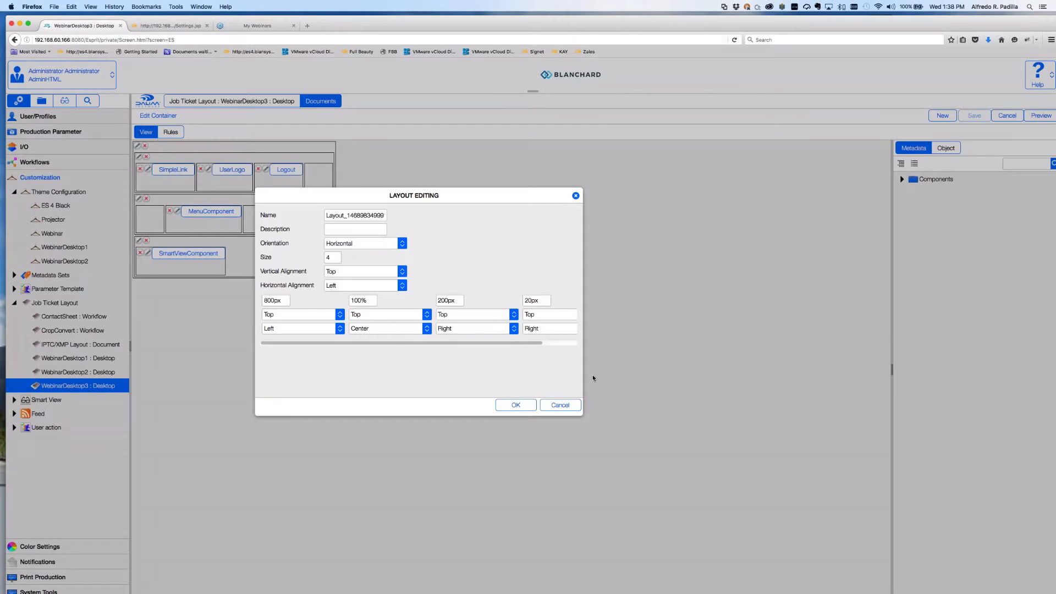
click(560, 405)
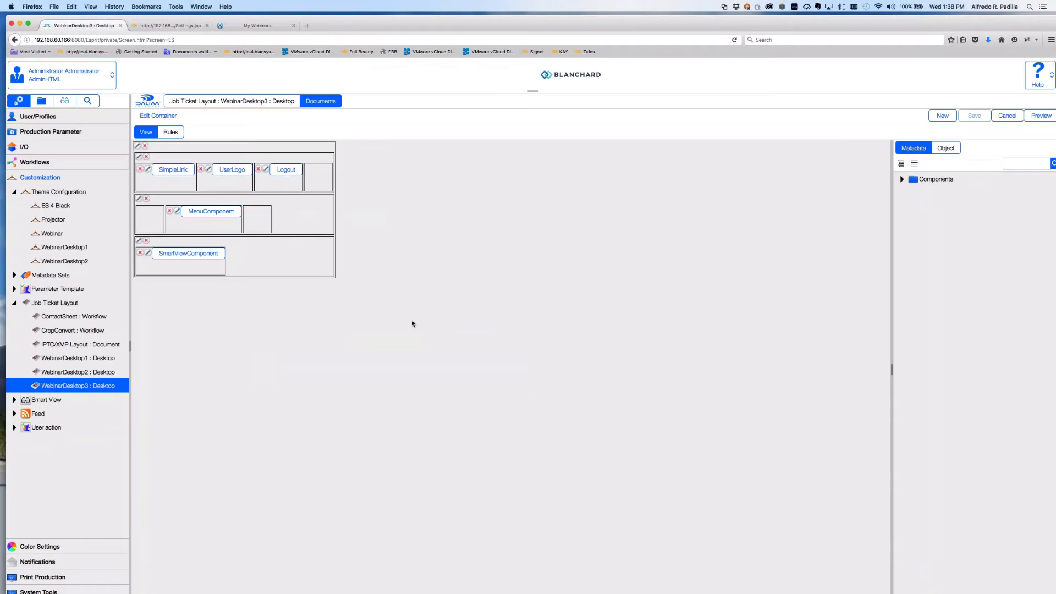
Review the MenuComponent and SmartViewComponent settings unchanged, then show the layout's general properties.
click(178, 212)
click(730, 469)
click(147, 253)
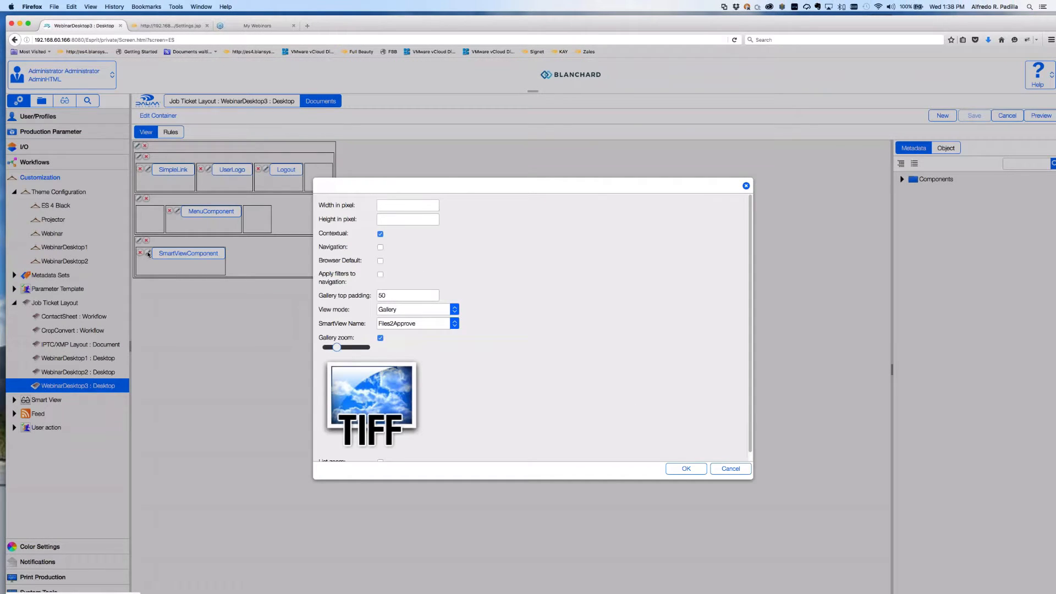
click(730, 469)
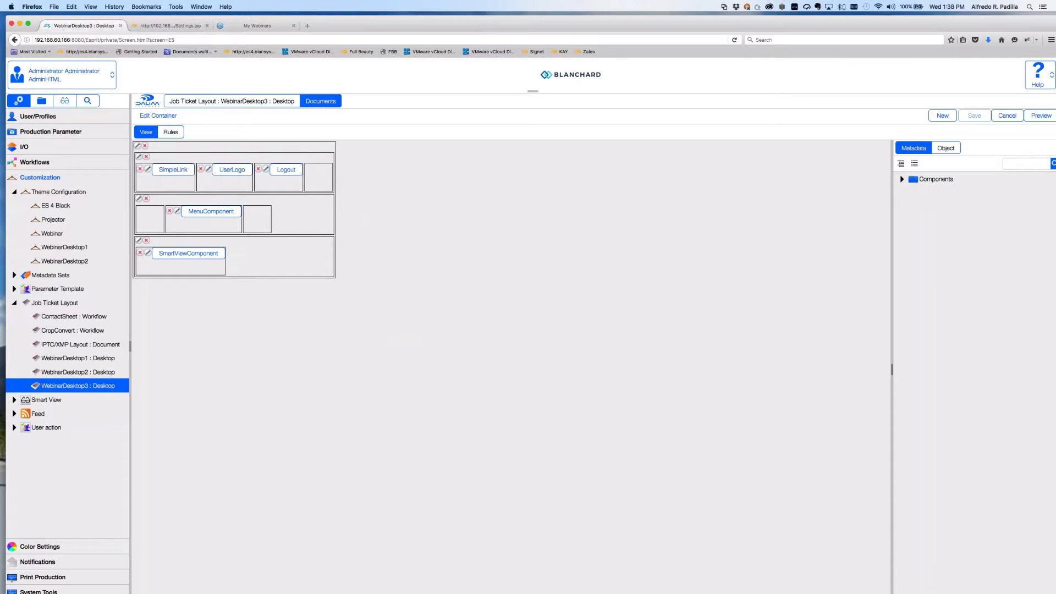
click(247, 101)
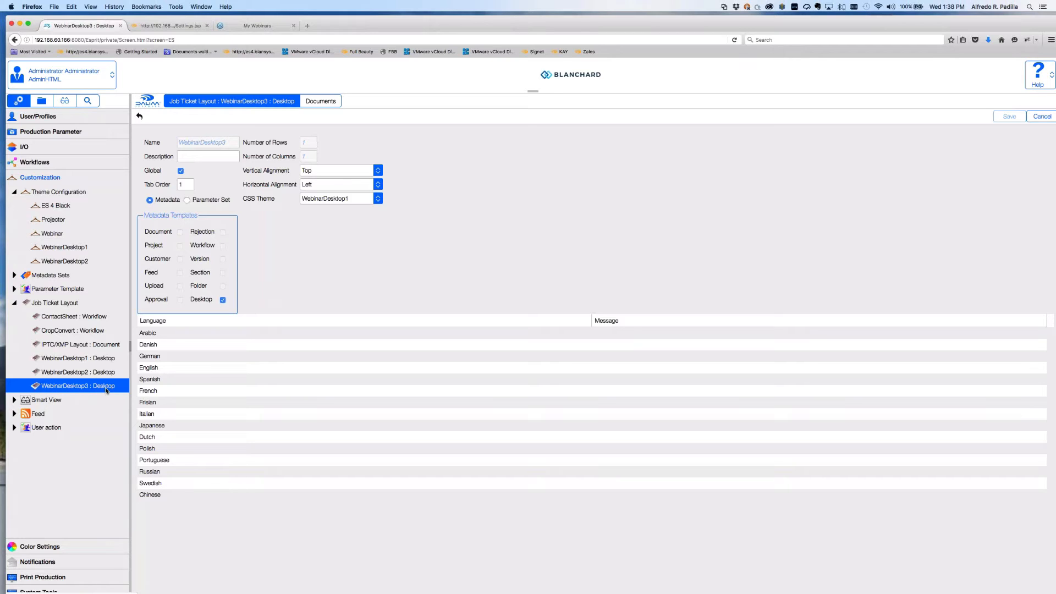
Expand the six Smart Views, preview SmartView in Safari, then return and open User/Profiles.
click(15, 401)
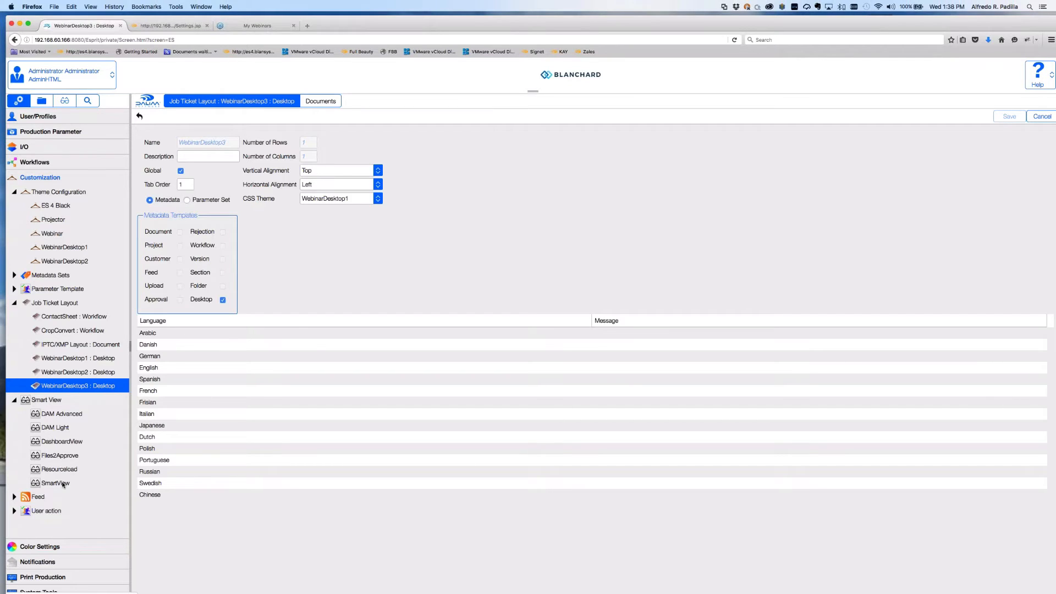
double_click(64, 484)
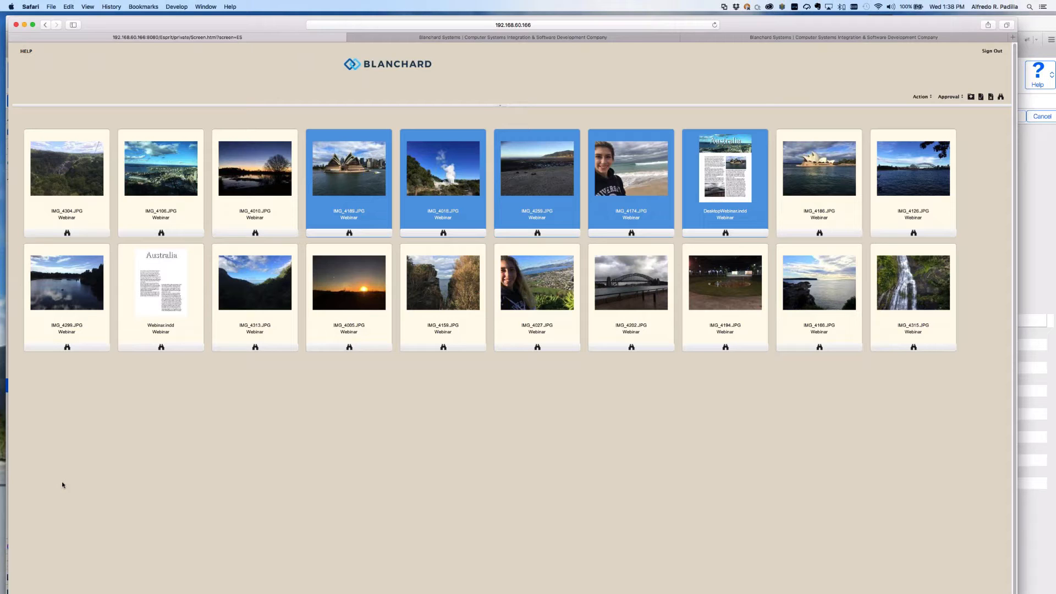
key(super+Tab)
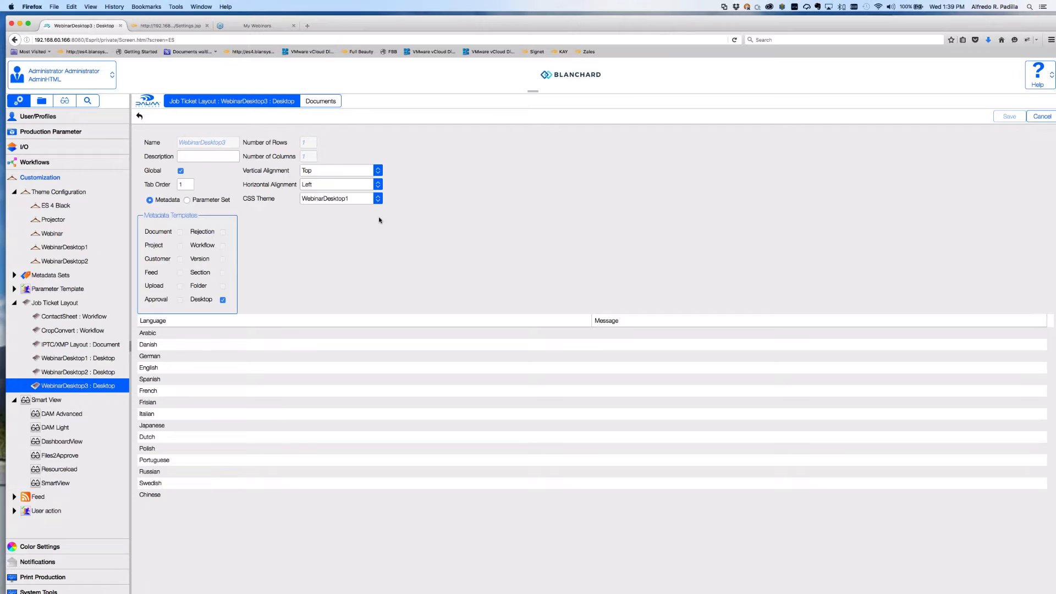
click(20, 117)
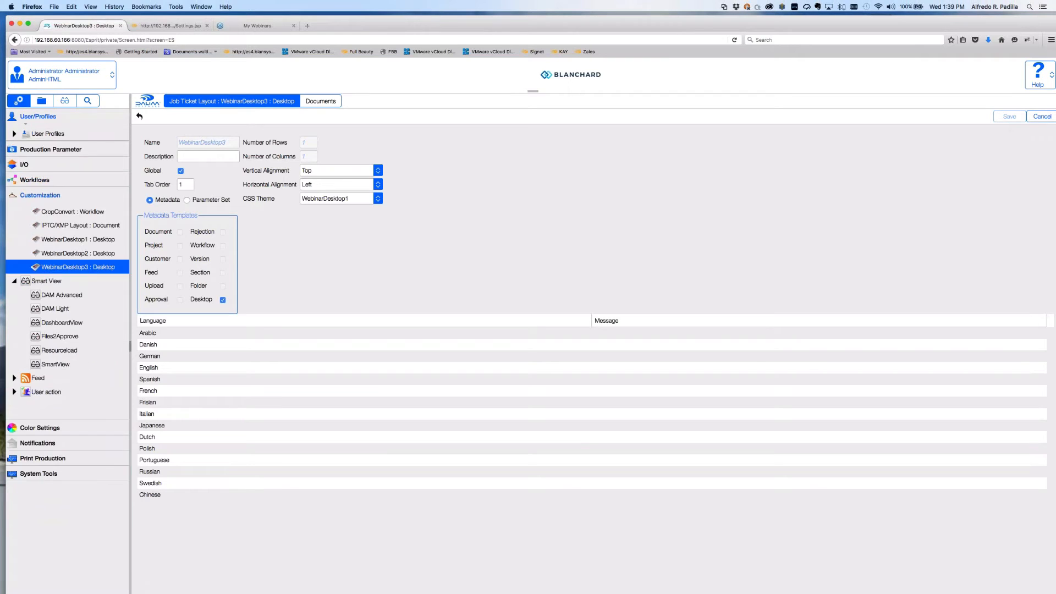
Open the DesktopExample3 : DE3 profile and keep WebinarDesktop3 as its Default Function.
click(15, 173)
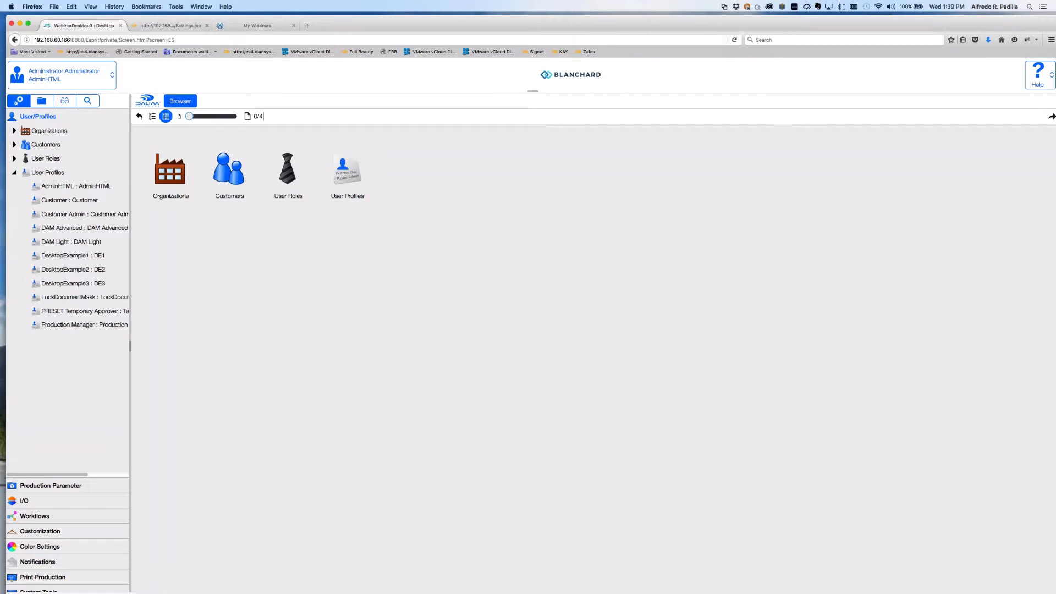
click(73, 283)
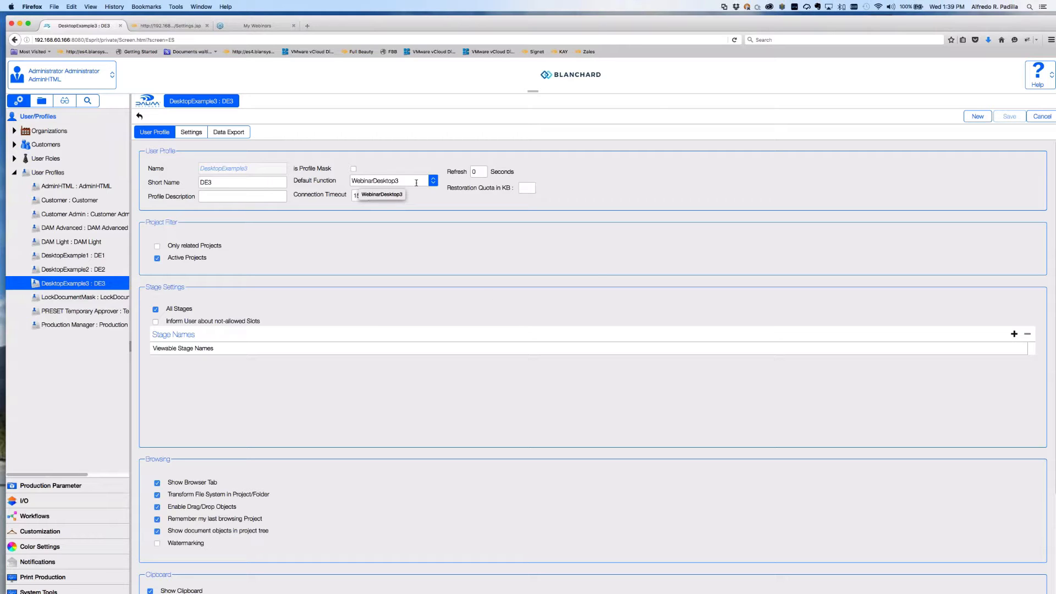
click(433, 181)
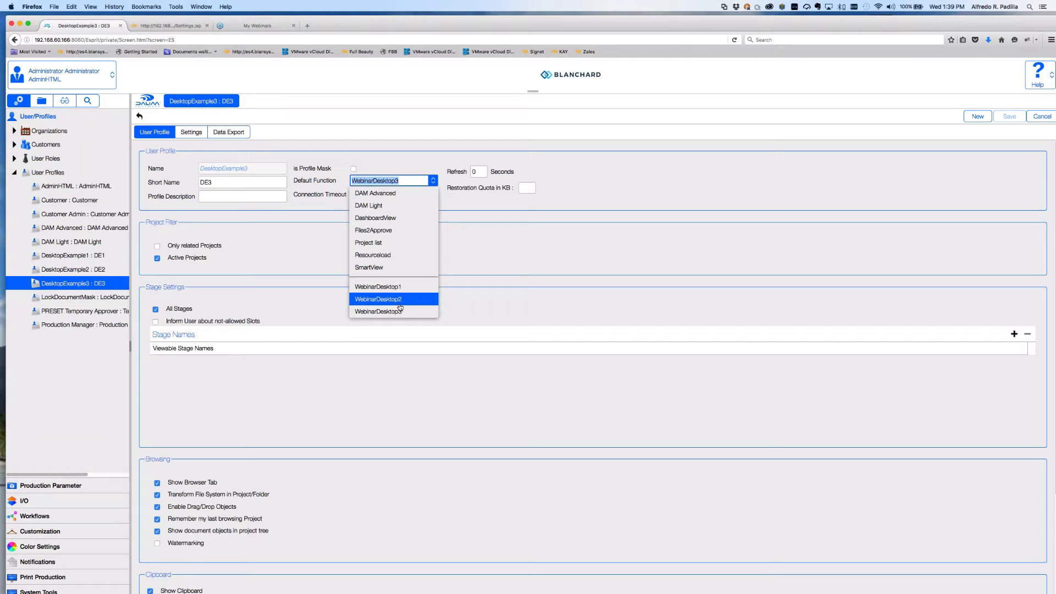
click(541, 256)
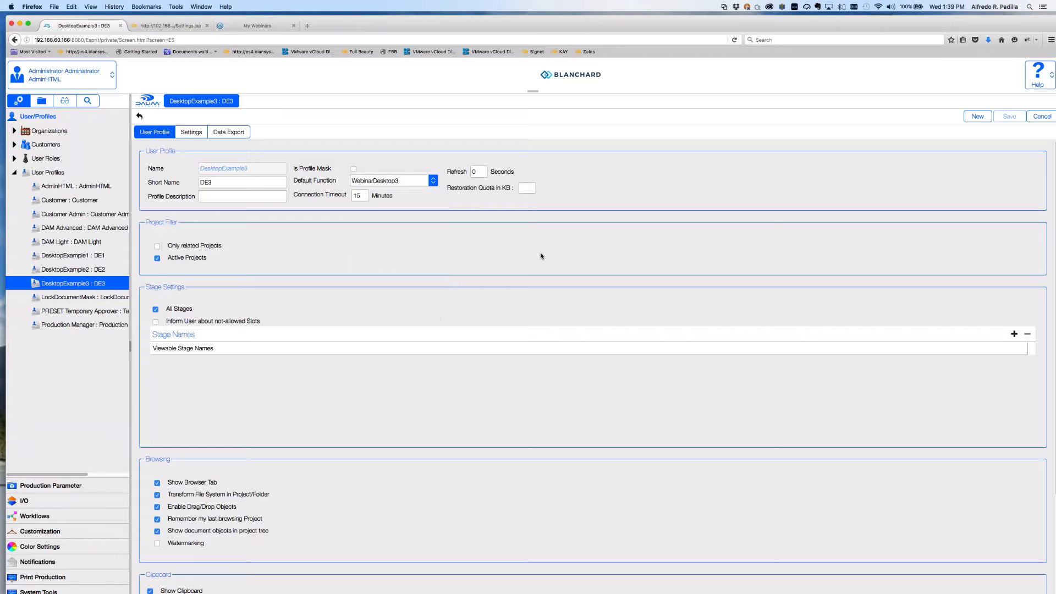
In DE3's Settings, expand Organizations and Customers > Project, and show the DIALOGUE Engine settings.
click(192, 136)
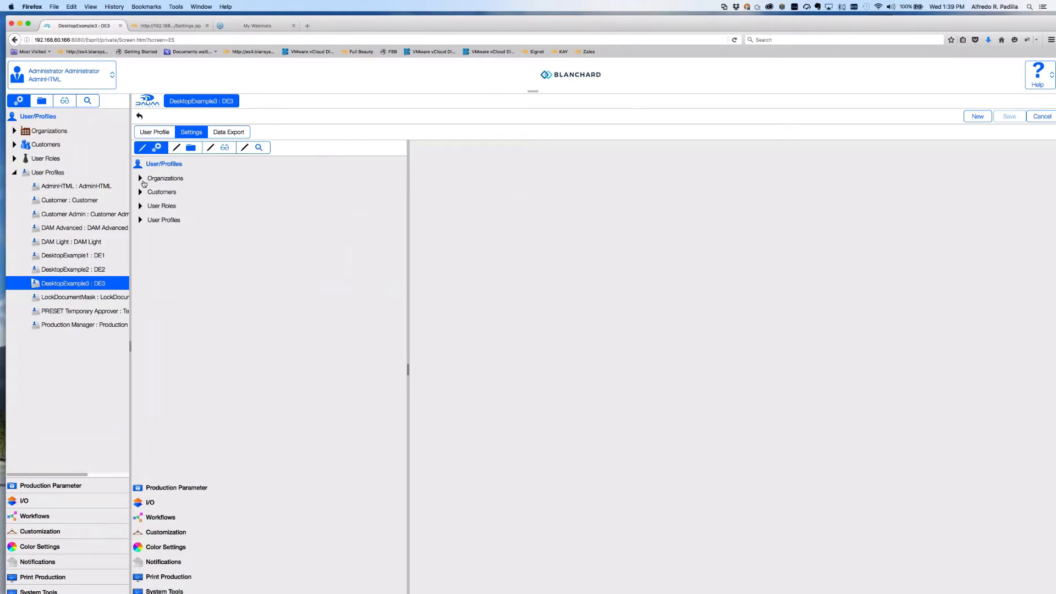
click(140, 179)
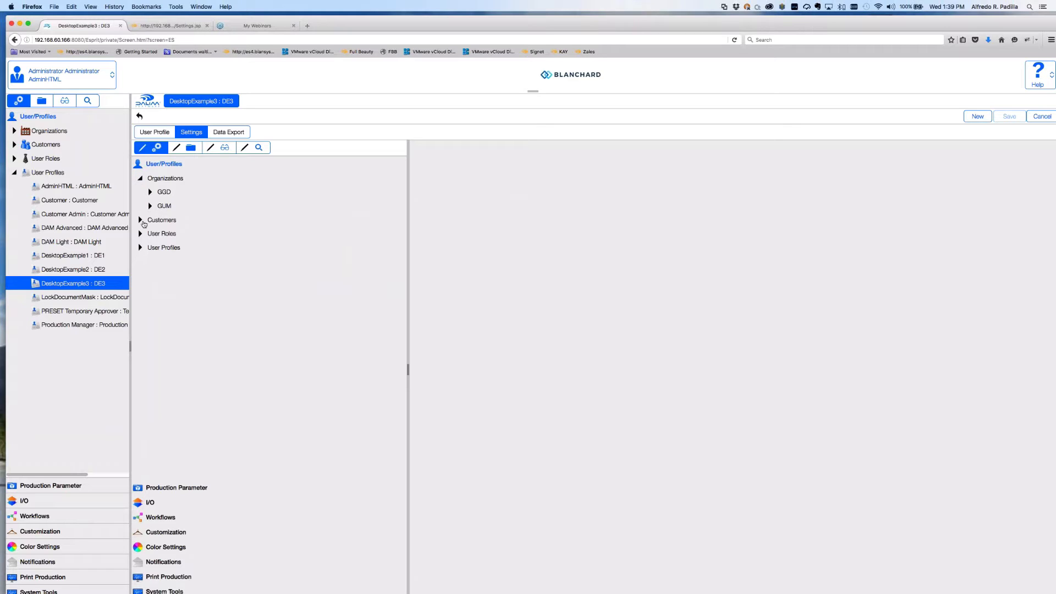
click(185, 147)
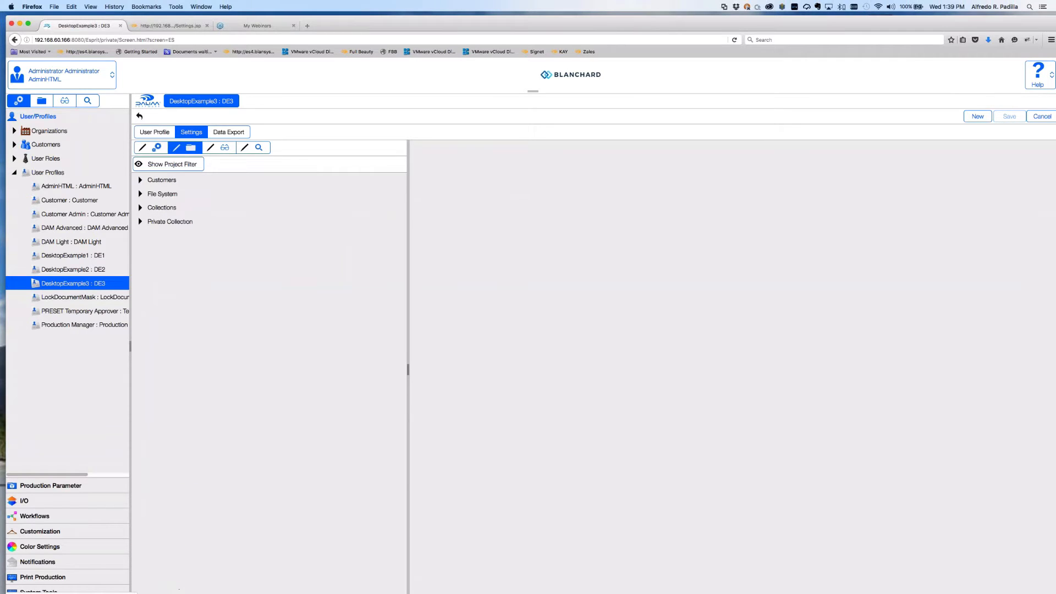
click(141, 181)
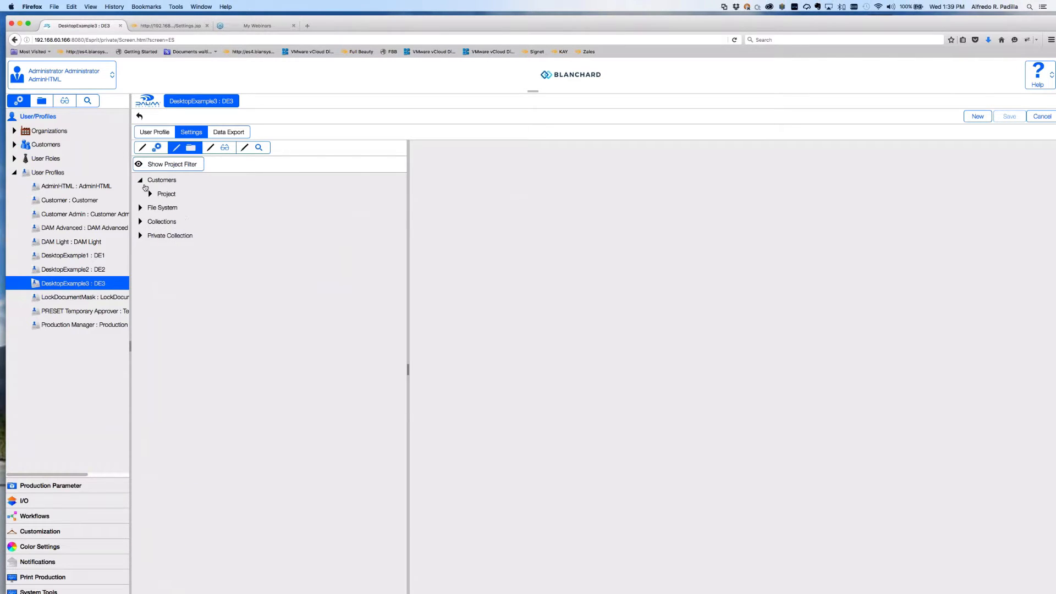
click(150, 193)
click(209, 360)
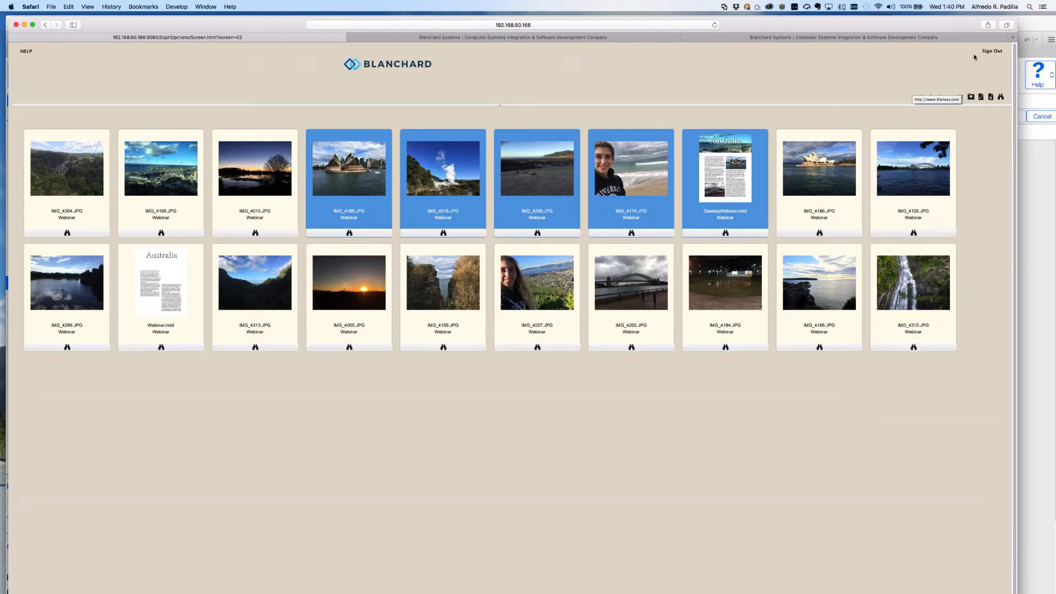
Sign out, sign back in with the saved webinar login, and run an image search.
click(991, 51)
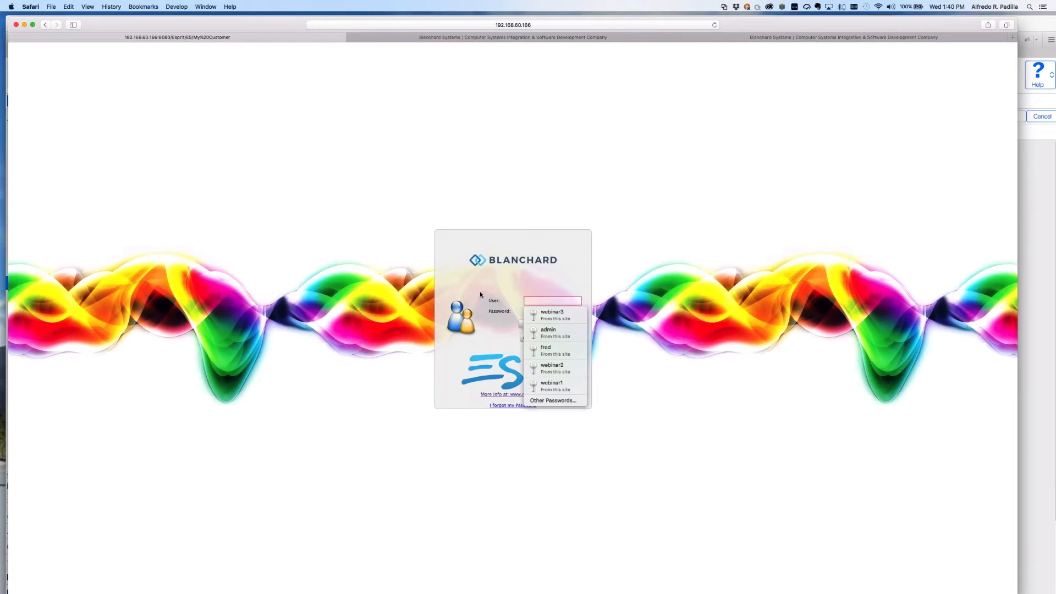
click(552, 368)
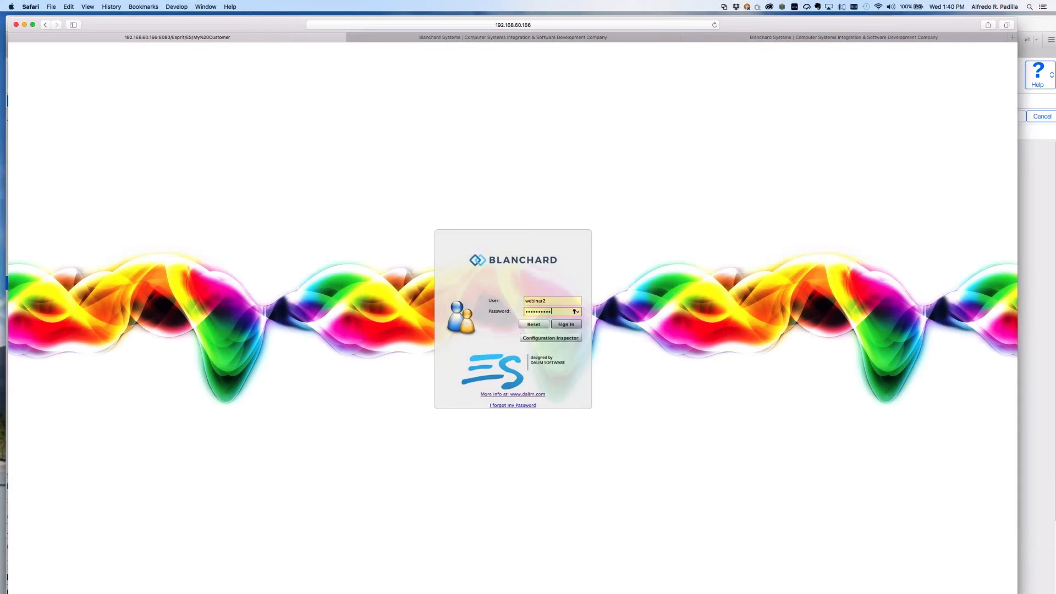
click(567, 325)
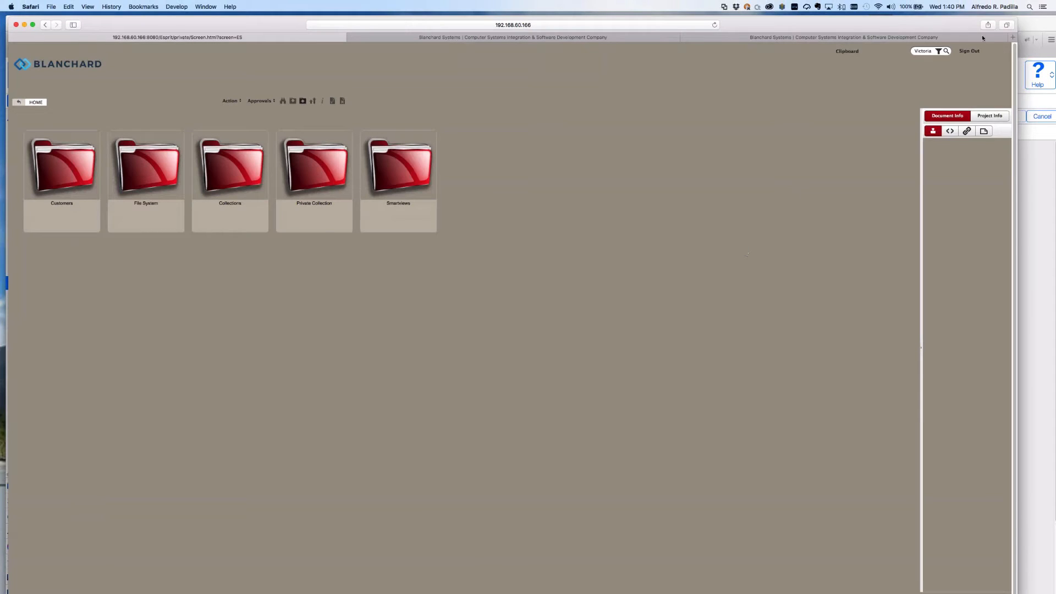
click(931, 50)
key(Return)
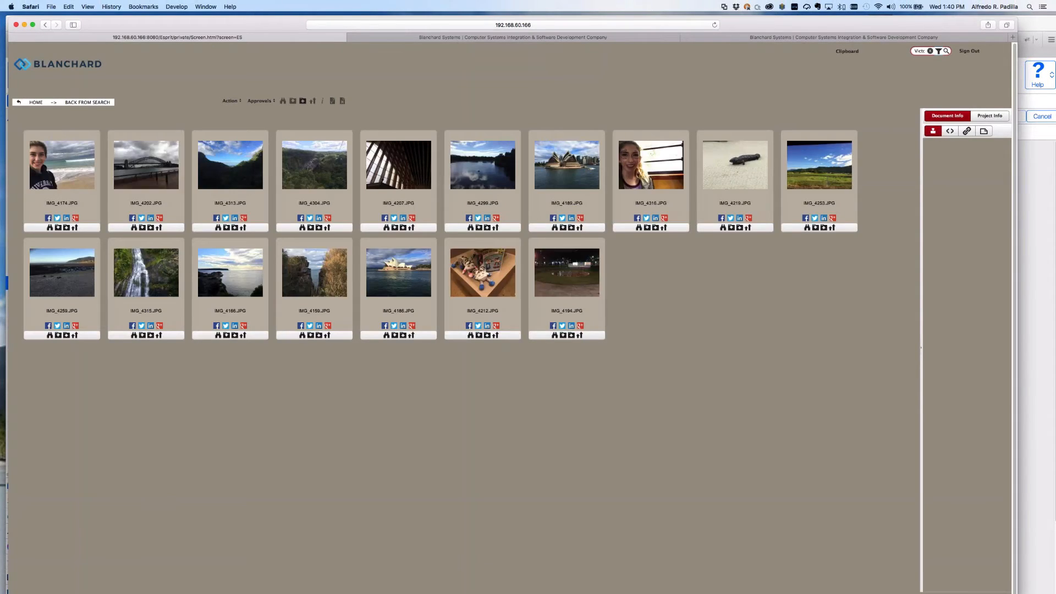
Filter results to the File System > Images Australia and WWTM folders, then close the filter panel.
click(939, 51)
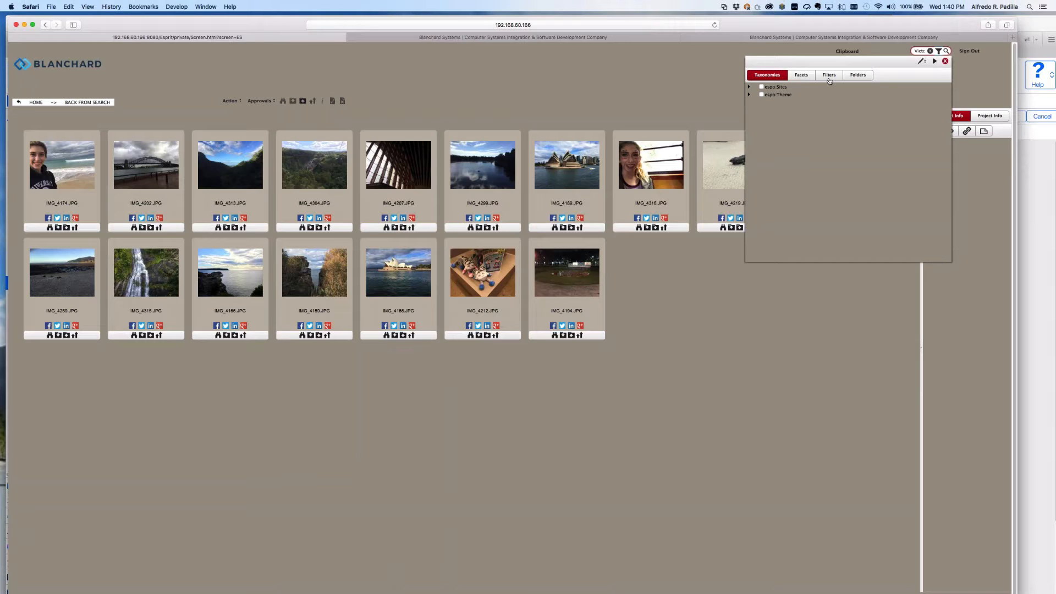
click(858, 75)
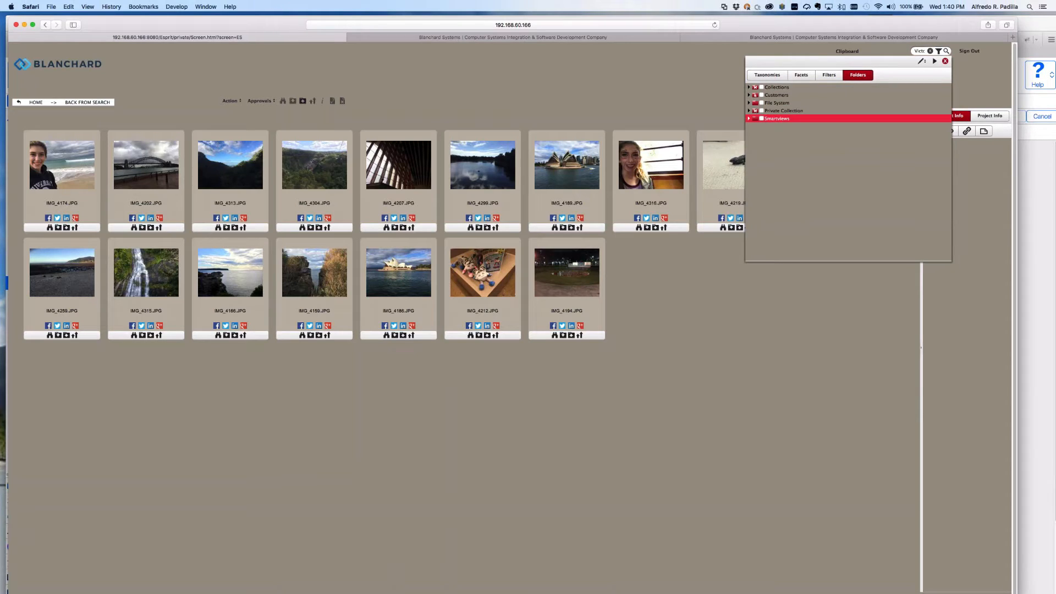
click(748, 103)
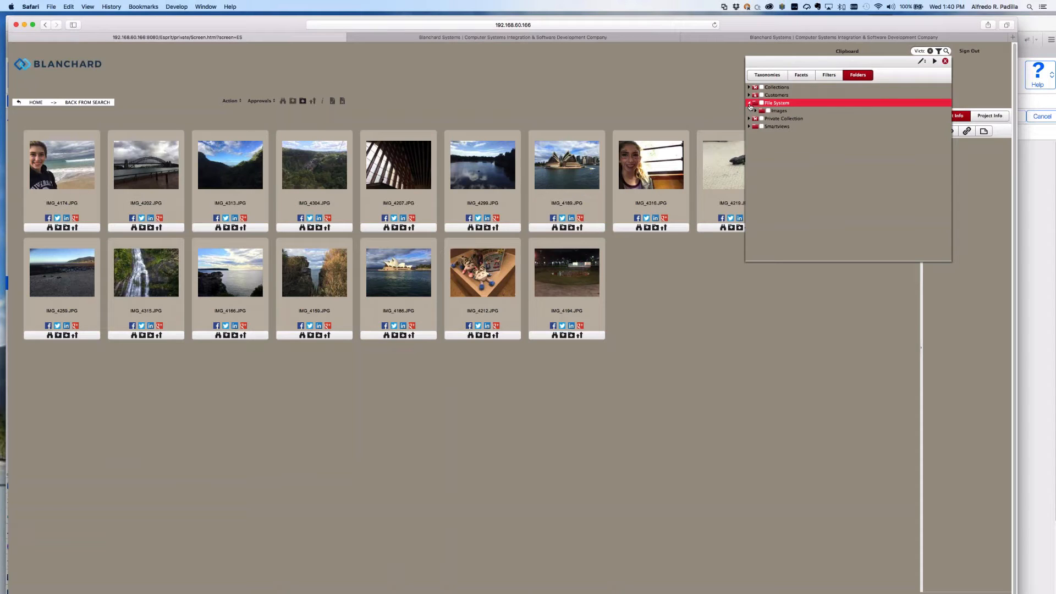
click(757, 112)
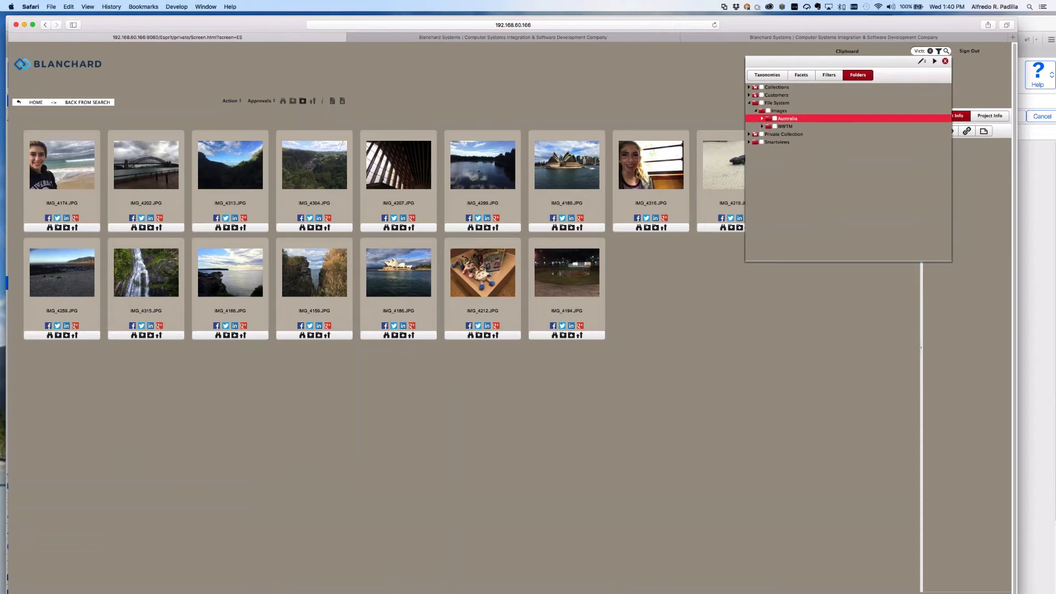
click(775, 126)
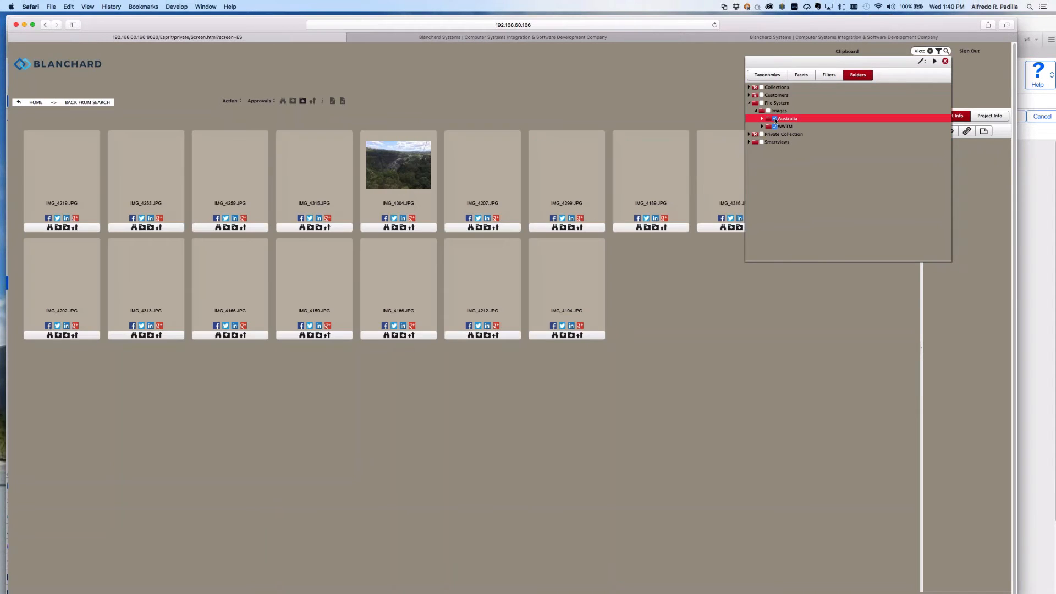
click(775, 119)
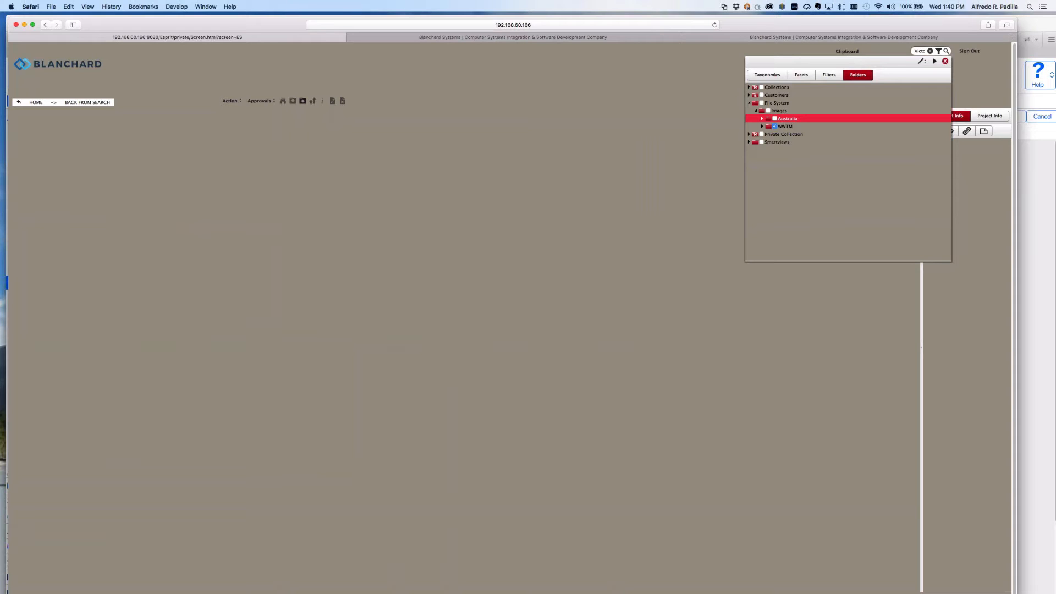
click(775, 120)
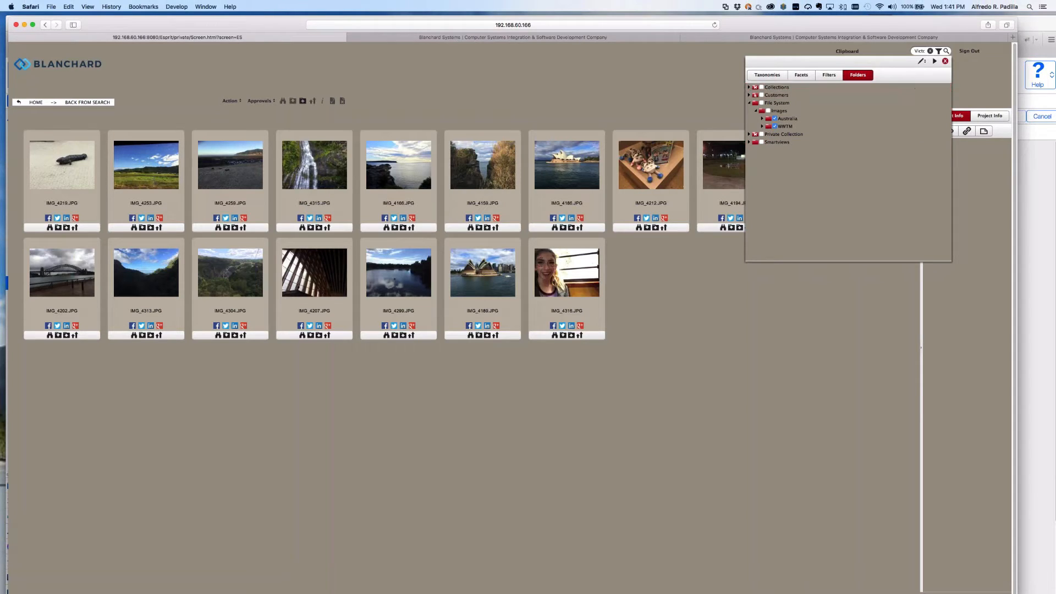
click(944, 61)
click(939, 51)
click(935, 62)
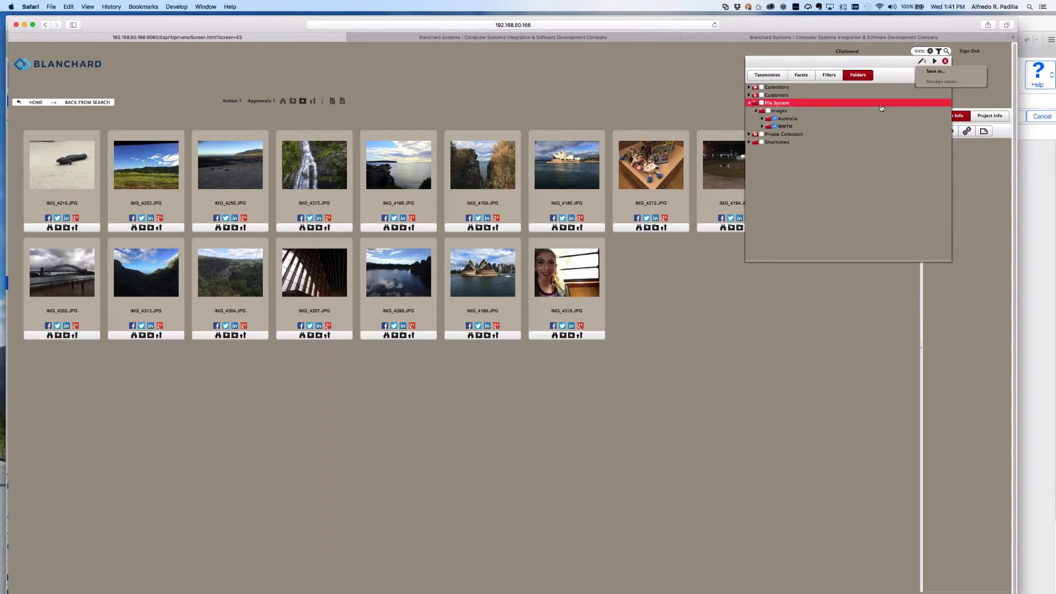
click(881, 107)
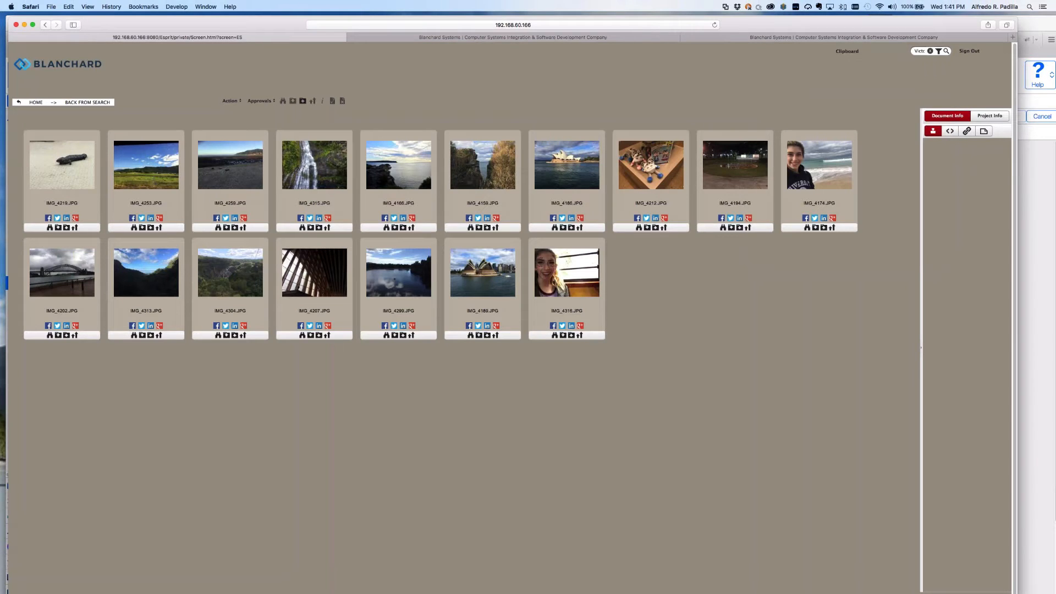
Sign out to the Blanchard ES login page and switch over to Keynote.
click(969, 51)
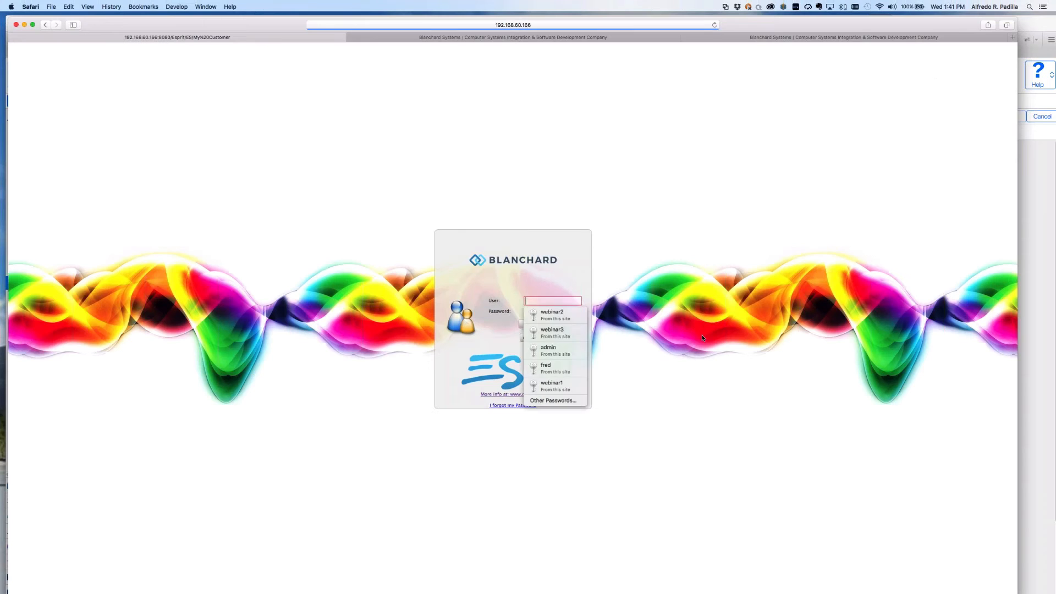
click(474, 371)
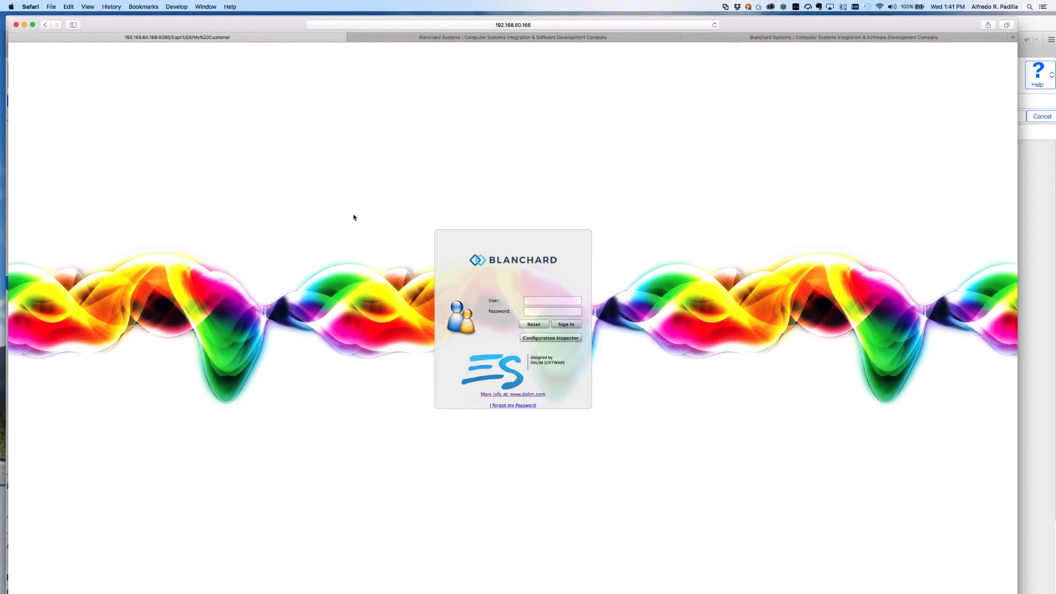
key(super+Tab)
key(super+Tab)
key(super+Tab)
key(super+Tab)
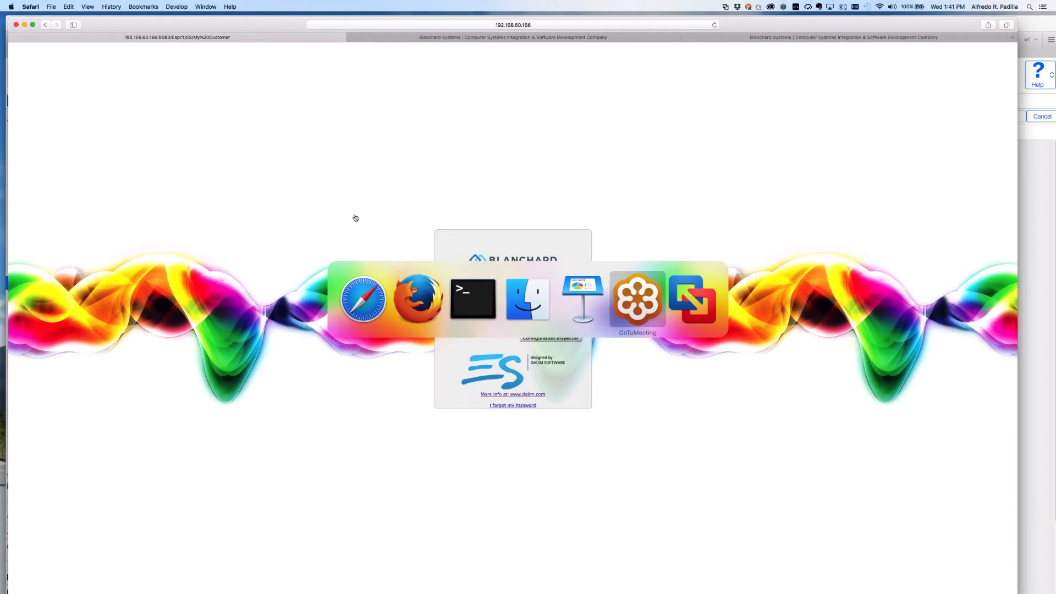
key(super+Tab)
key(super+Tab)
key(super+Tab)
key(super+Tab)
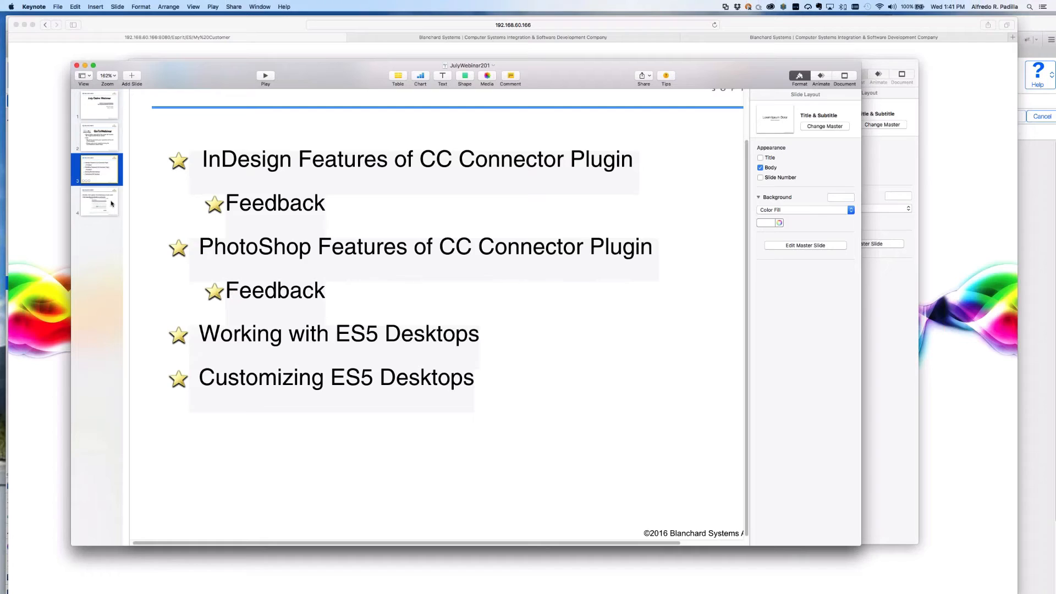
Select slide 4's events calendar, move the Keynote window aside, and return to Safari's login page.
click(110, 209)
key(super+Tab)
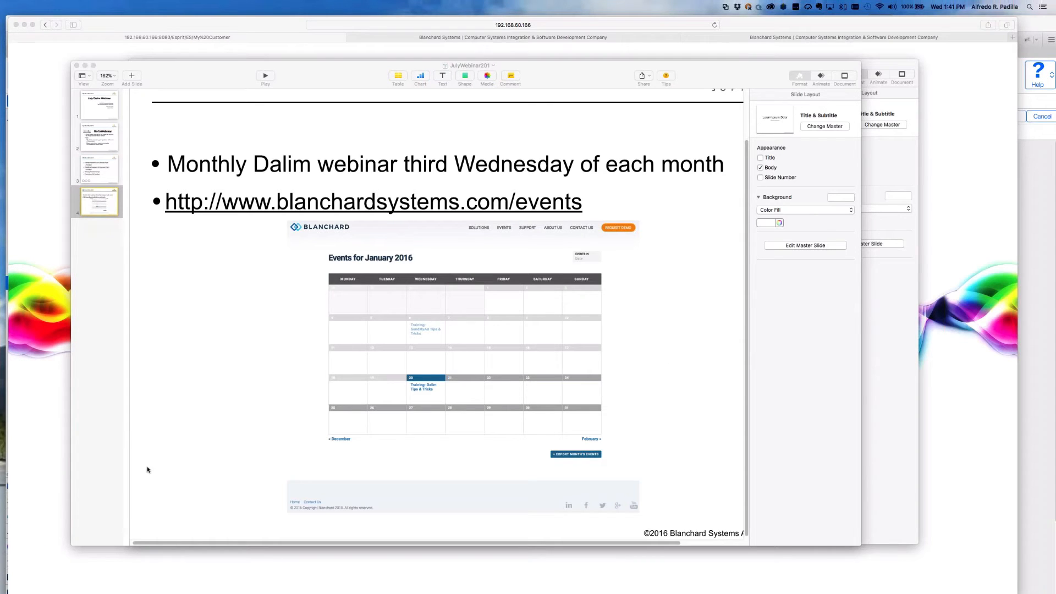
mouse_move(5, 470)
mouse_move(431, 66)
mouse_down()
mouse_move(517, 190)
mouse_move(441, 59)
mouse_up()
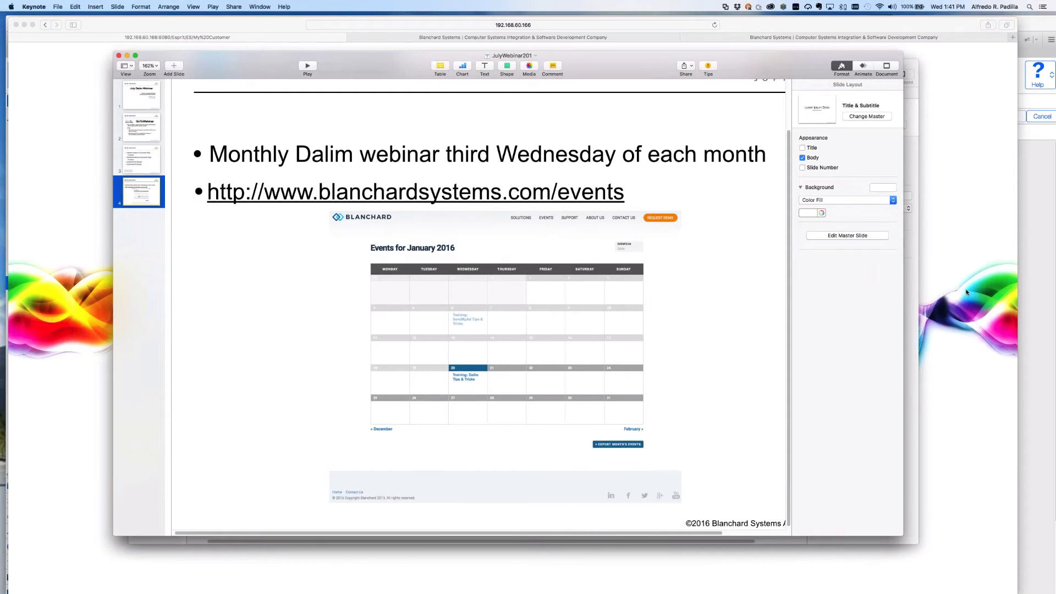
key(super+Tab)
key(super+Tab)
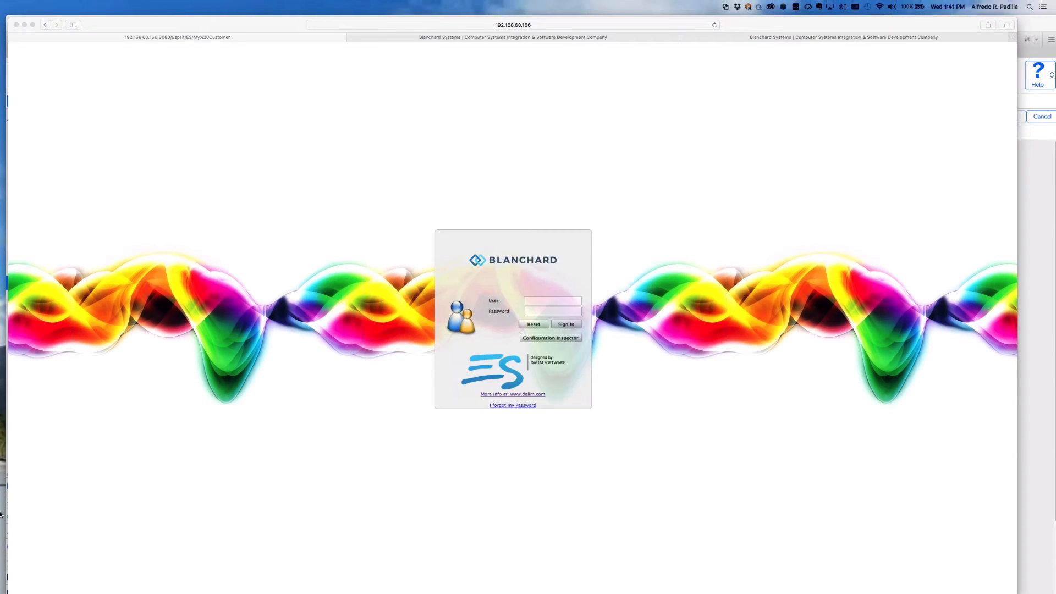
Flip to the next Space and back, then switch to GoToMeeting from the Dock.
mouse_move(2, 514)
key(ctrl+Right)
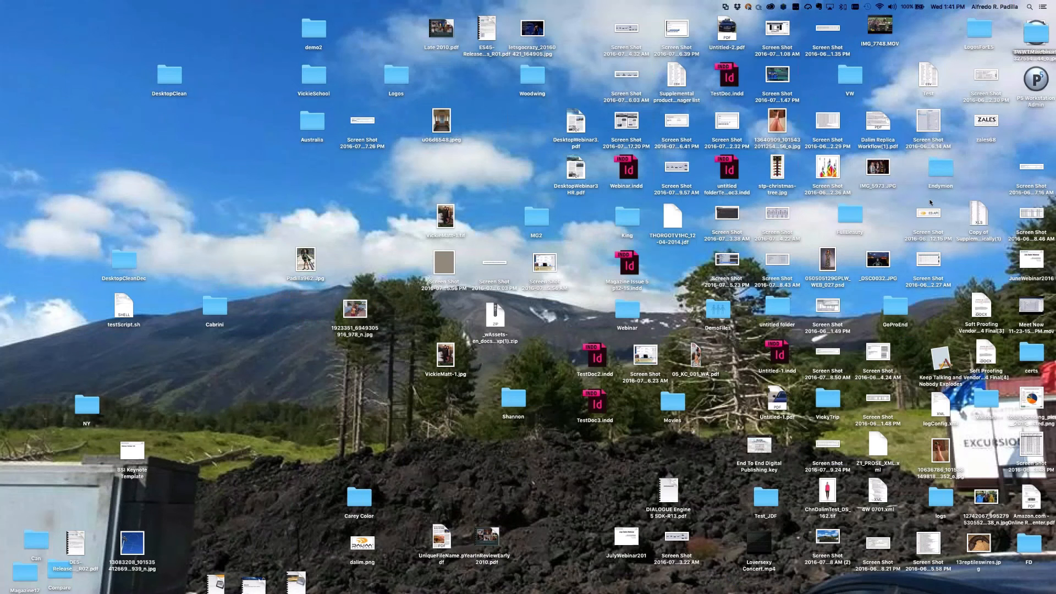
key(ctrl+Left)
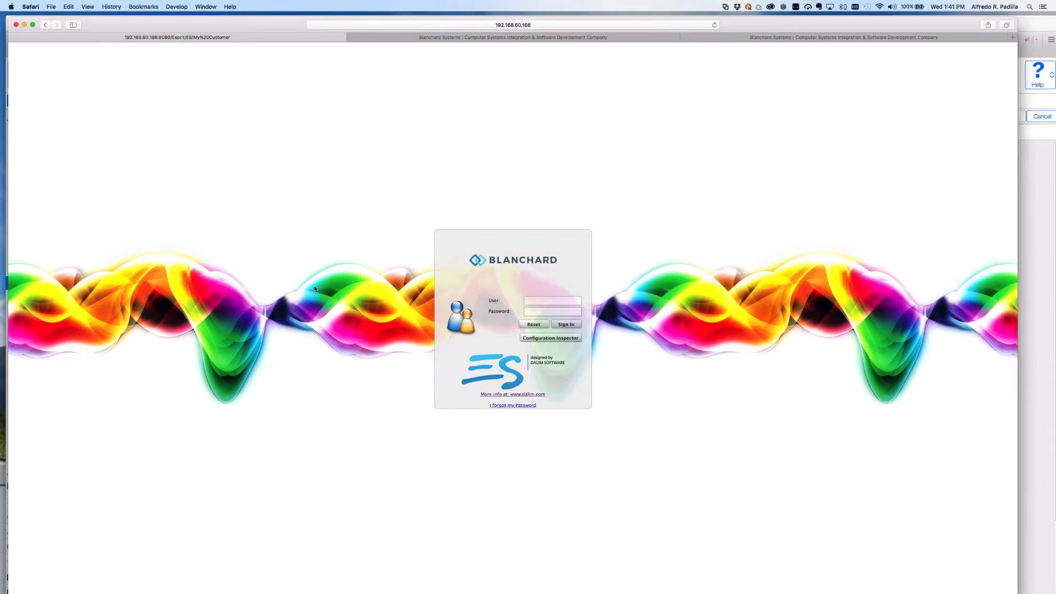
mouse_move(13, 484)
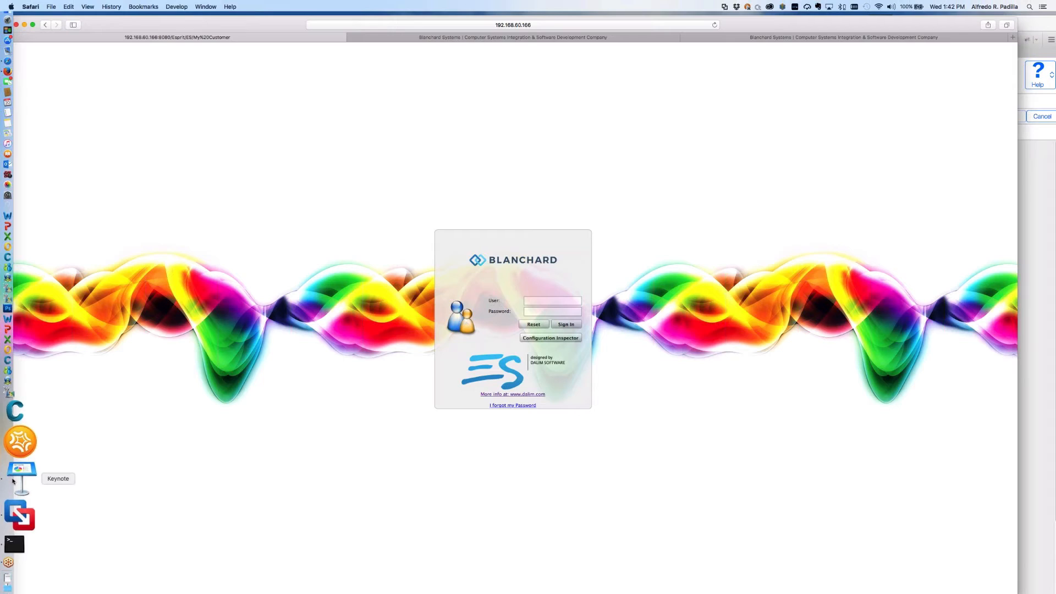
click(21, 512)
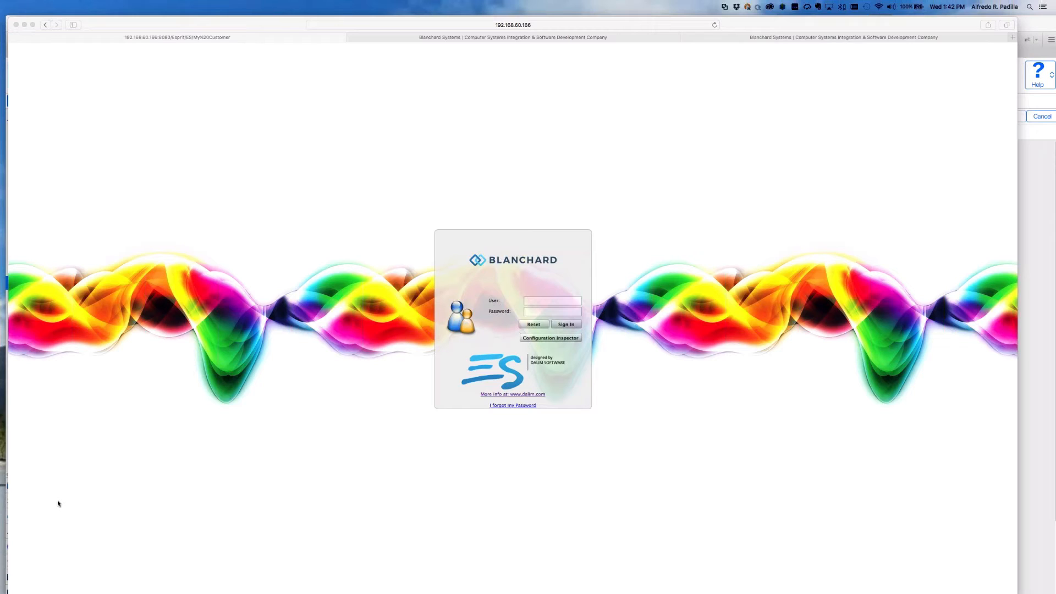
Bring the Keynote JulyWebinar201 deck to the front, cancelling a further app switch.
key(super+Tab)
key(super+Tab)
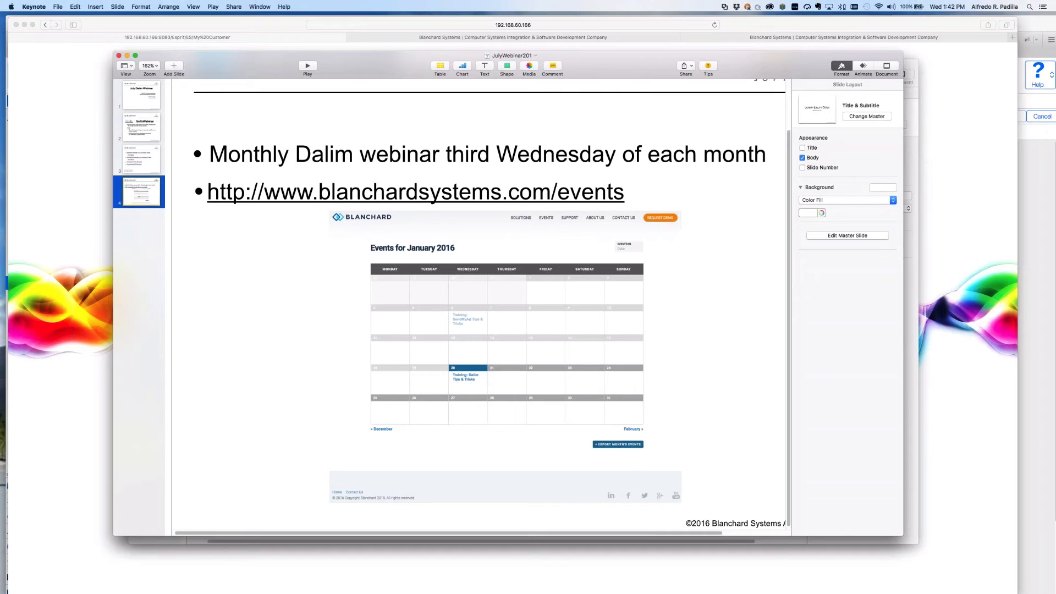
key(cmd+Tab)
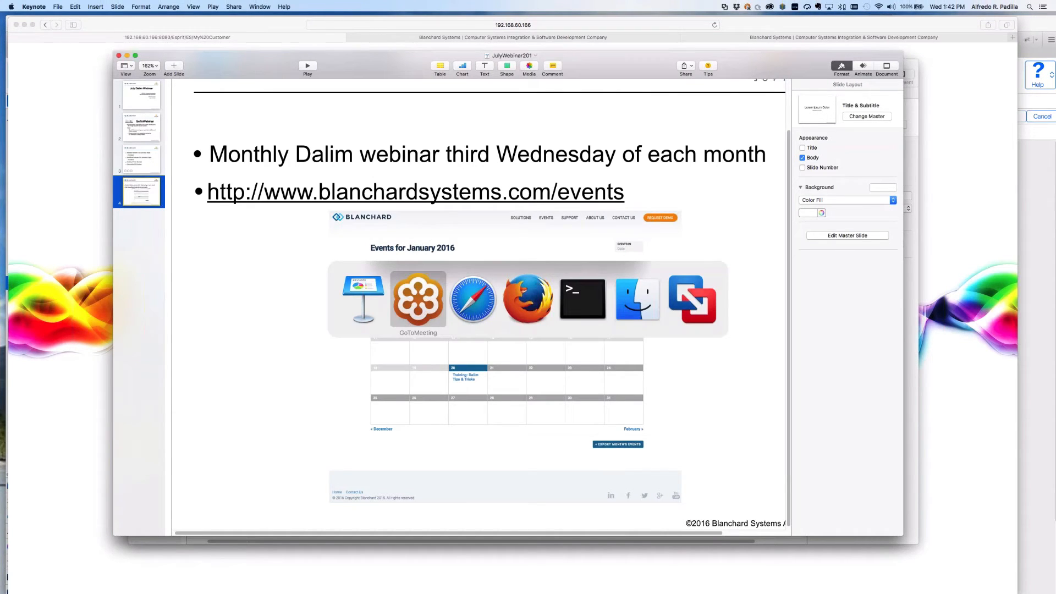
key(Escape)
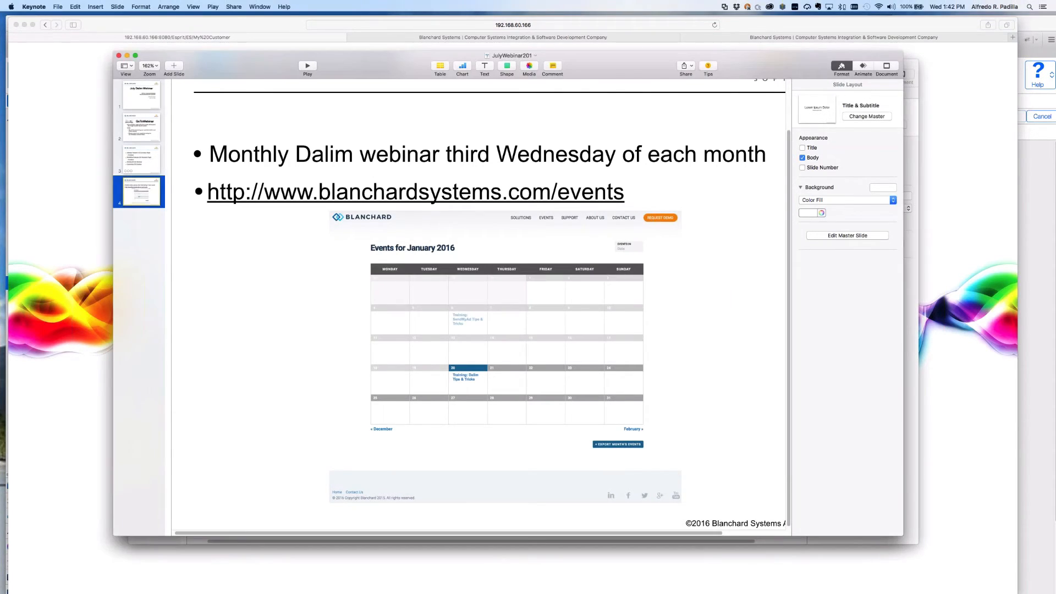